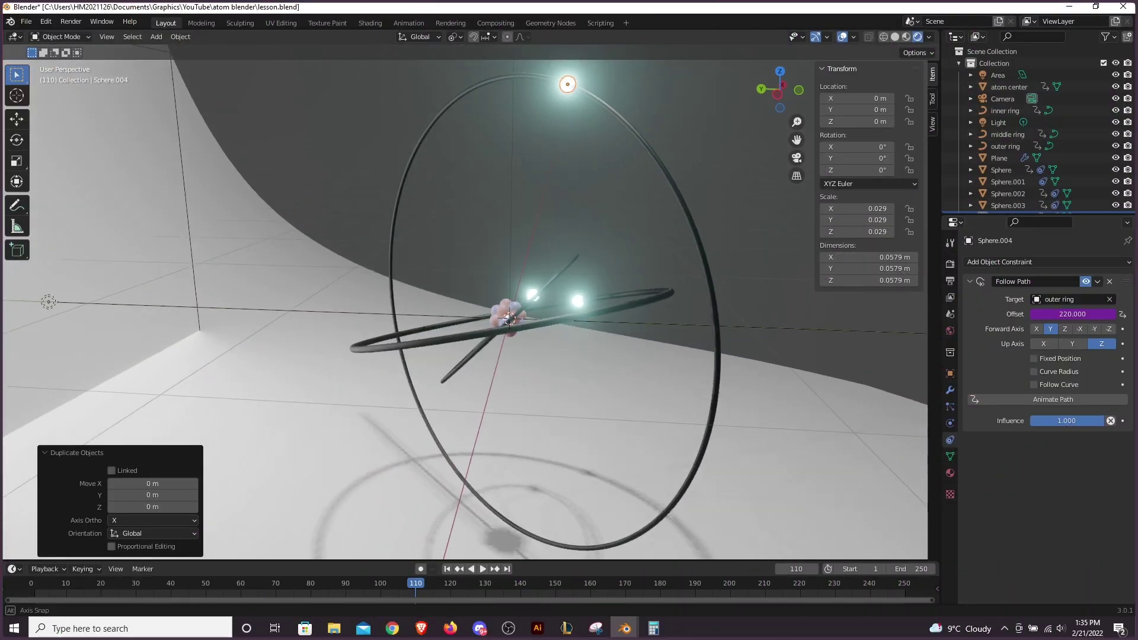
Save the finished atom scene and play back its electron ring animation.
key("ctrl+s")
key("space")
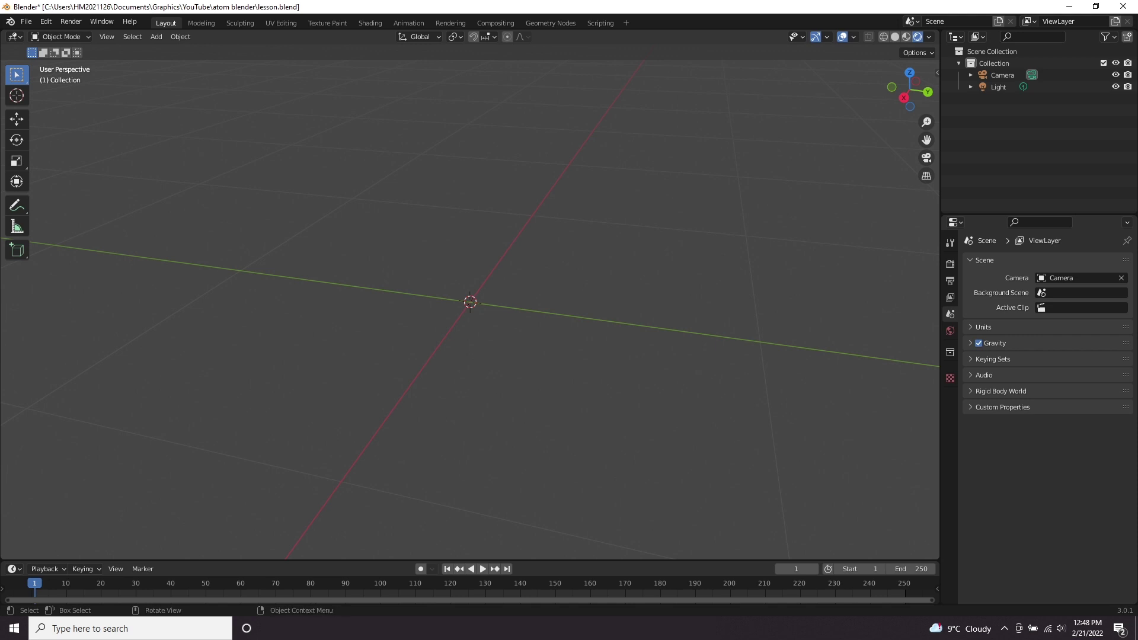
Add a Bezier circle at the world origin and give it a round bevel depth of 0.01 m.
key("shift+a")
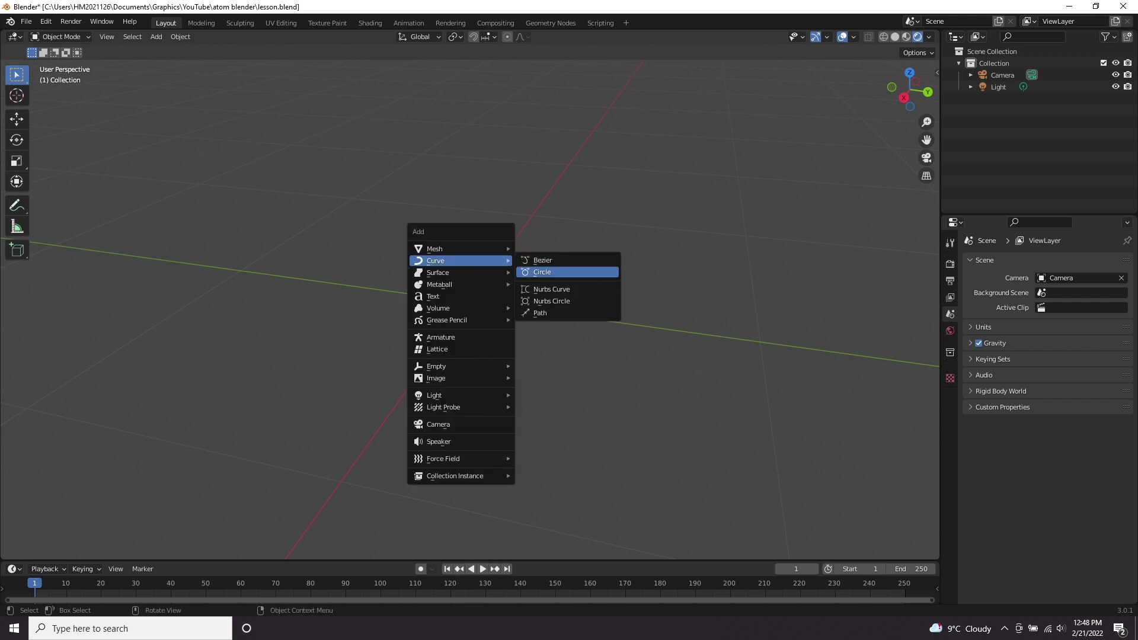
left_click(542, 272)
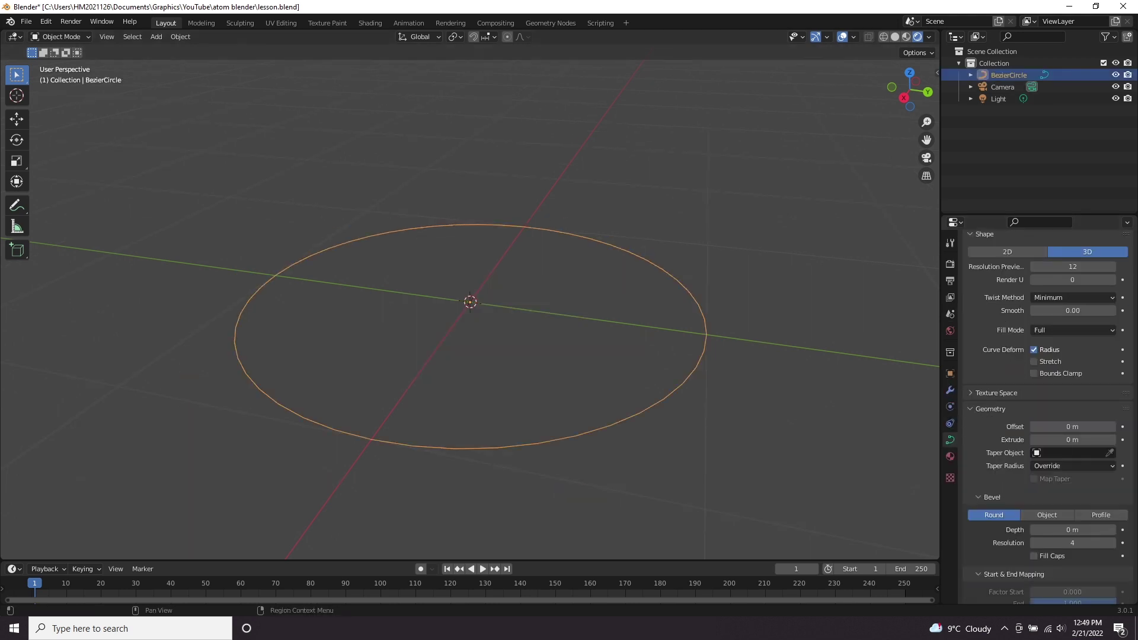
left_click(741, 368)
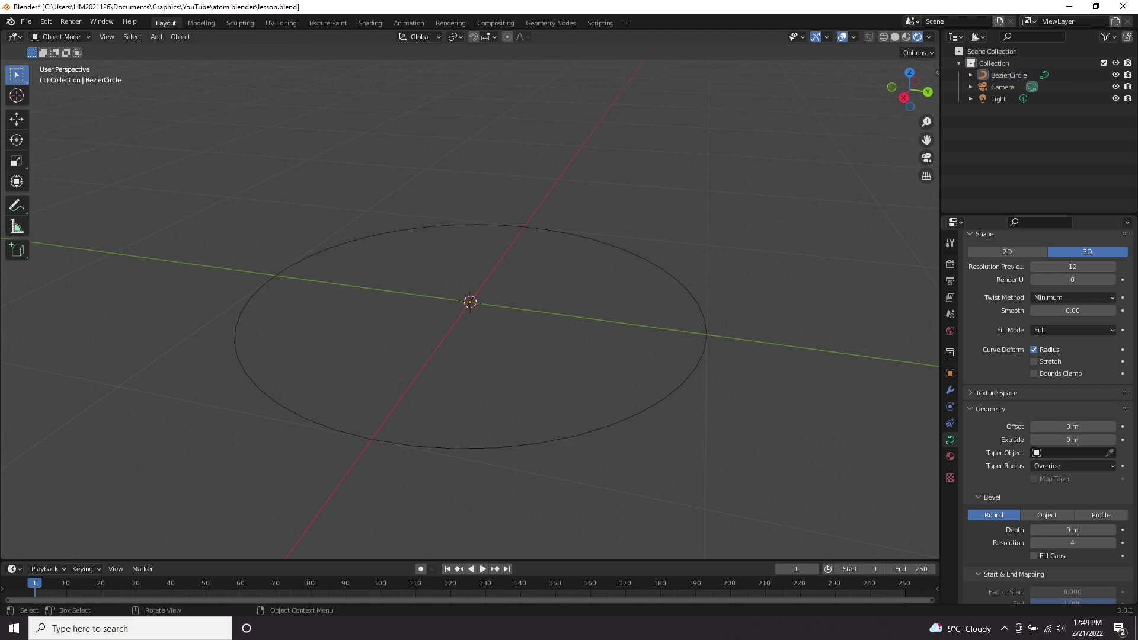
left_click(704, 351)
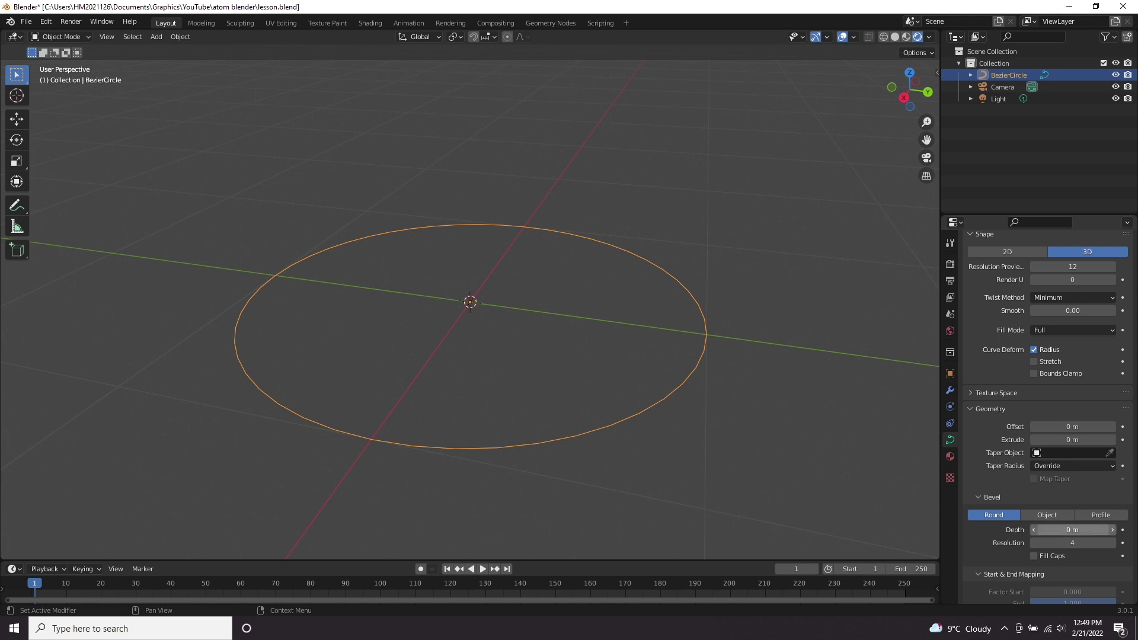
left_click(1112, 530)
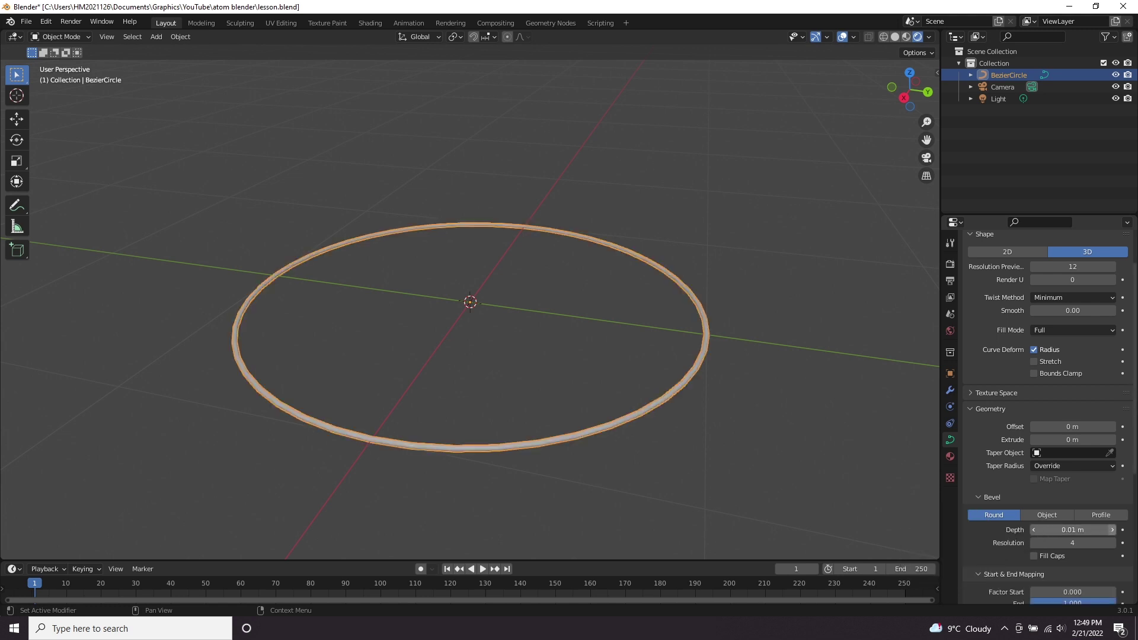
left_click(1112, 529)
left_click(1034, 530)
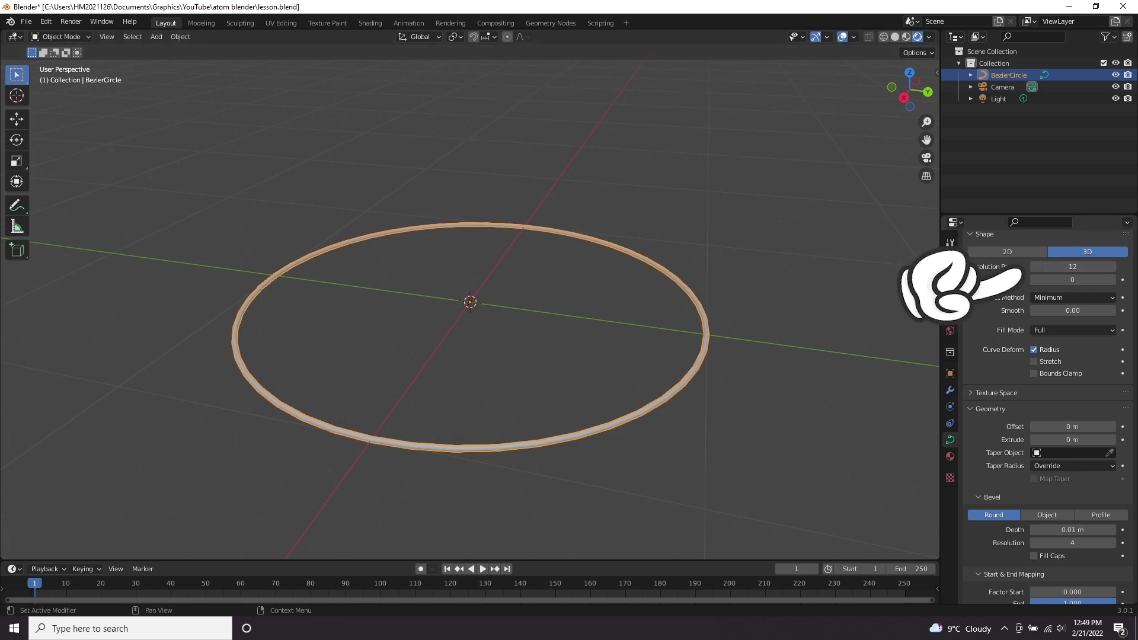
Set the circle curve's render and preview resolution U to 64.
left_click_drag(1072, 280, 1094, 280)
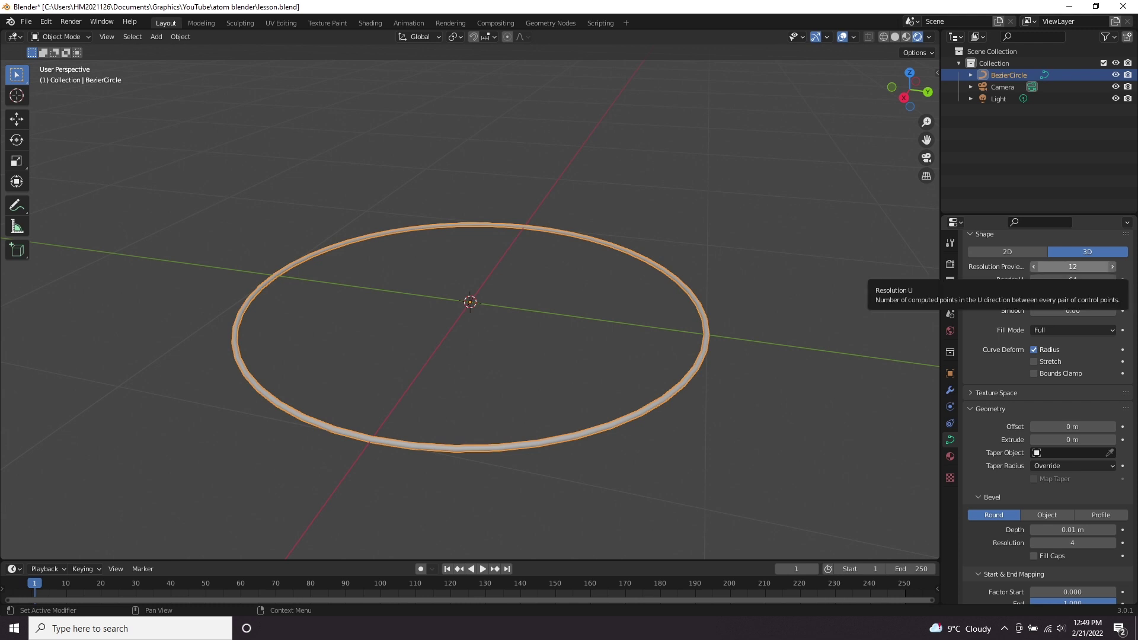
middle_click_drag(664, 332, 618, 325, "shift")
scroll(424, 294, "up", 2)
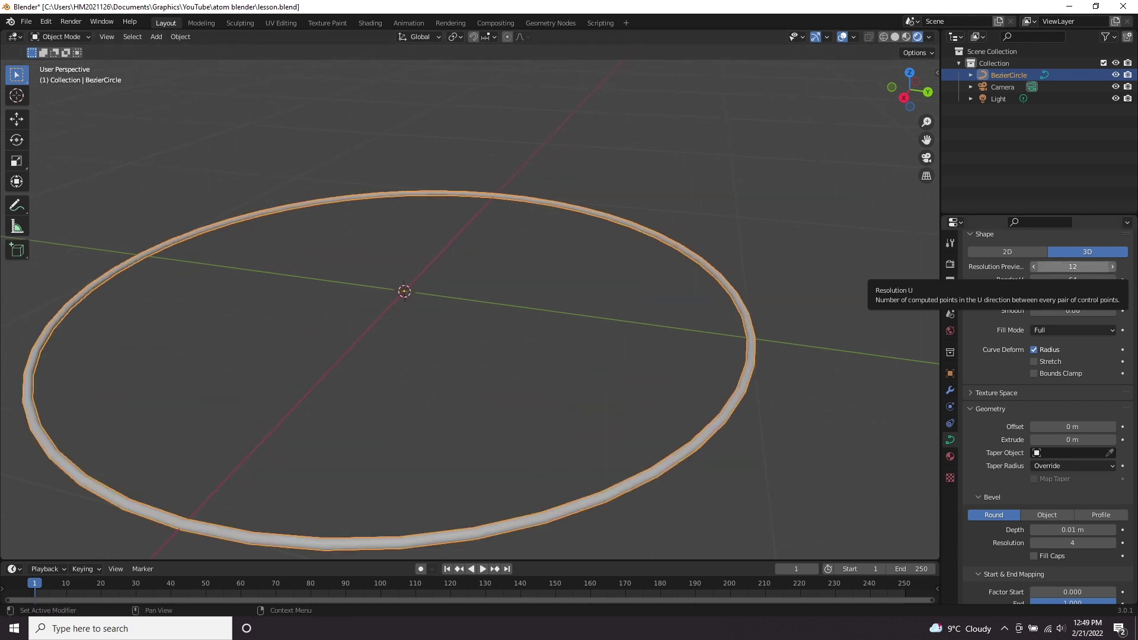
left_click(1072, 267)
type("64")
key("Return")
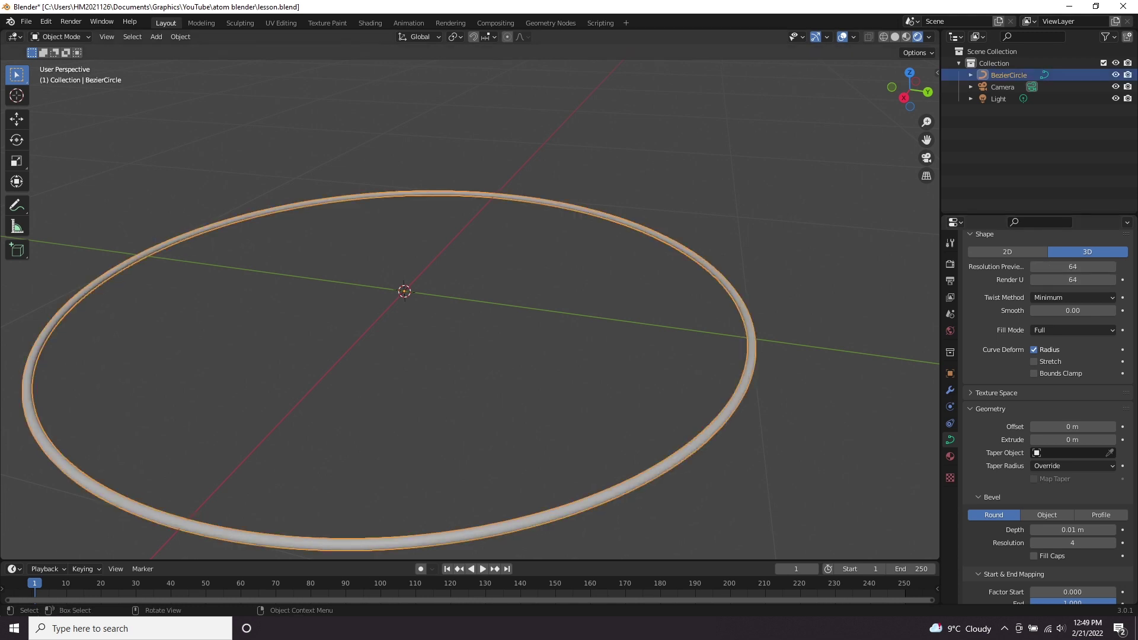
Set the ring's bevel resolution to 10.
left_click(533, 356)
scroll(1109, 425, "down", 5)
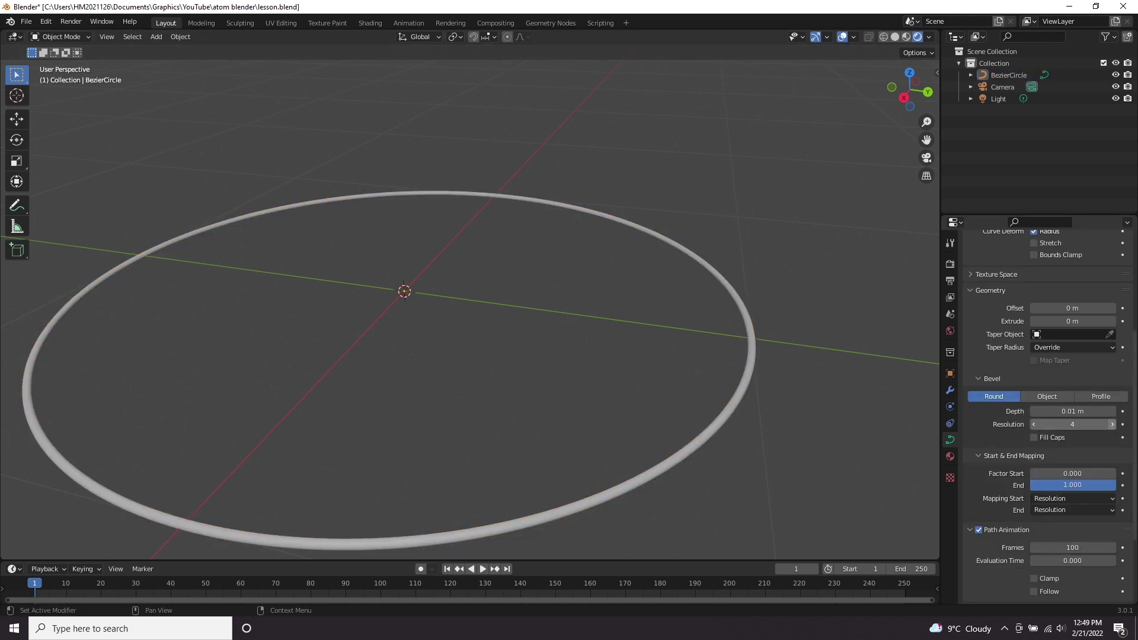
left_click(751, 351)
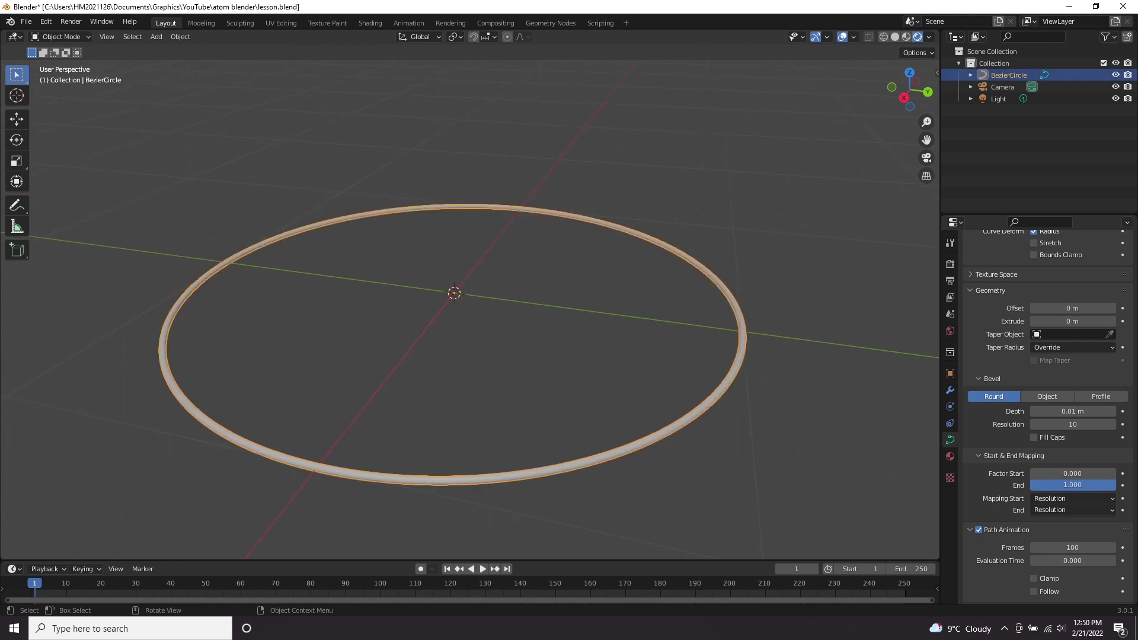
Duplicate the ring in place and shrink the copy into a middle ring with a geometry offset of -0.28 m.
key("shift+d")
key("Escape")
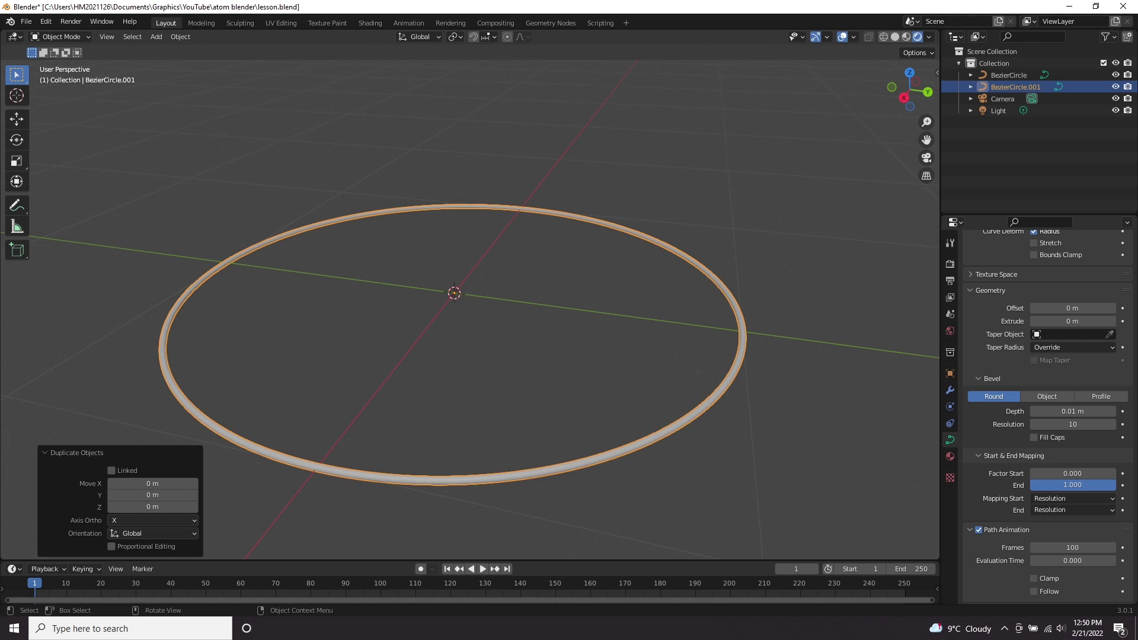
scroll(1046, 415, "up", 4)
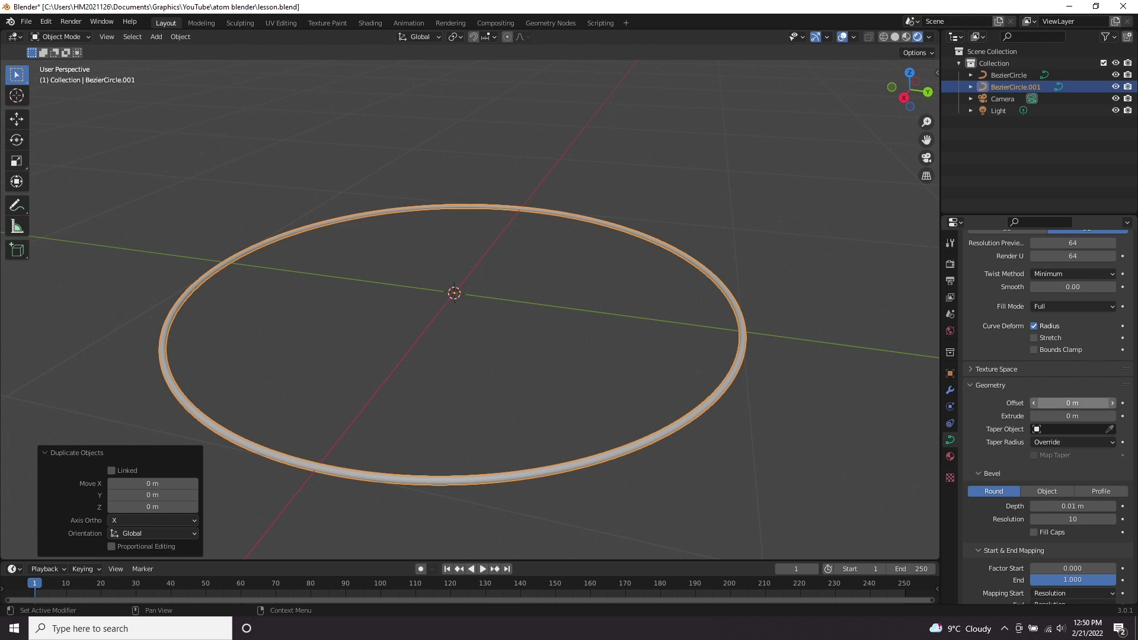
left_click_drag(1072, 403, 1031, 403)
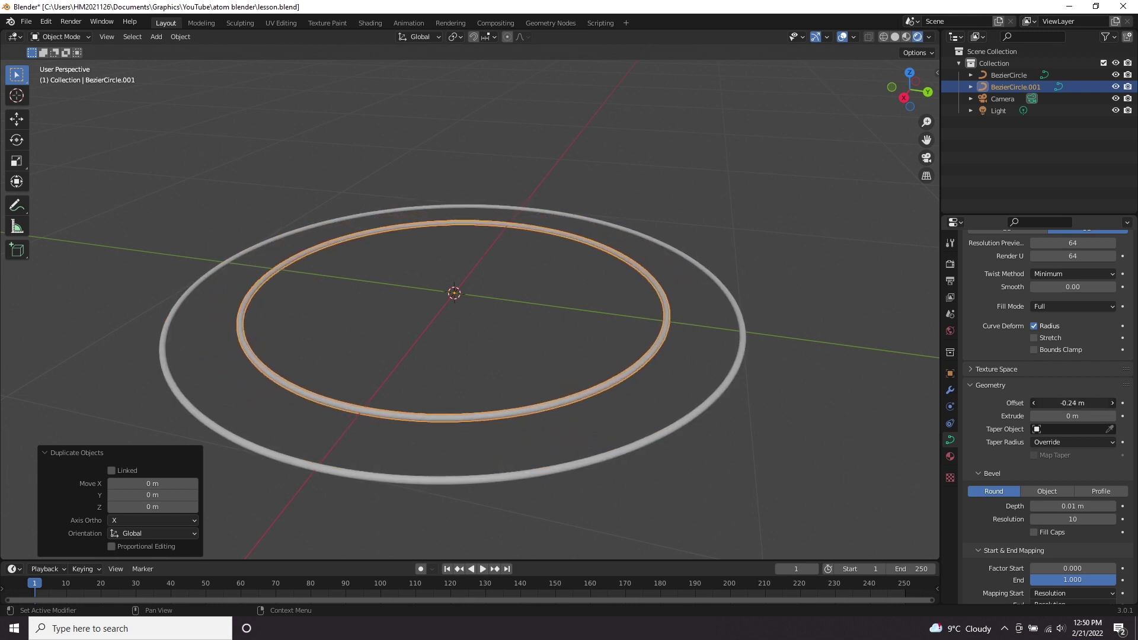
Duplicate the middle ring in place, set the copy's geometry offset to -0.51 m for an inner ring, and deselect everything.
key("shift+d")
key("Escape")
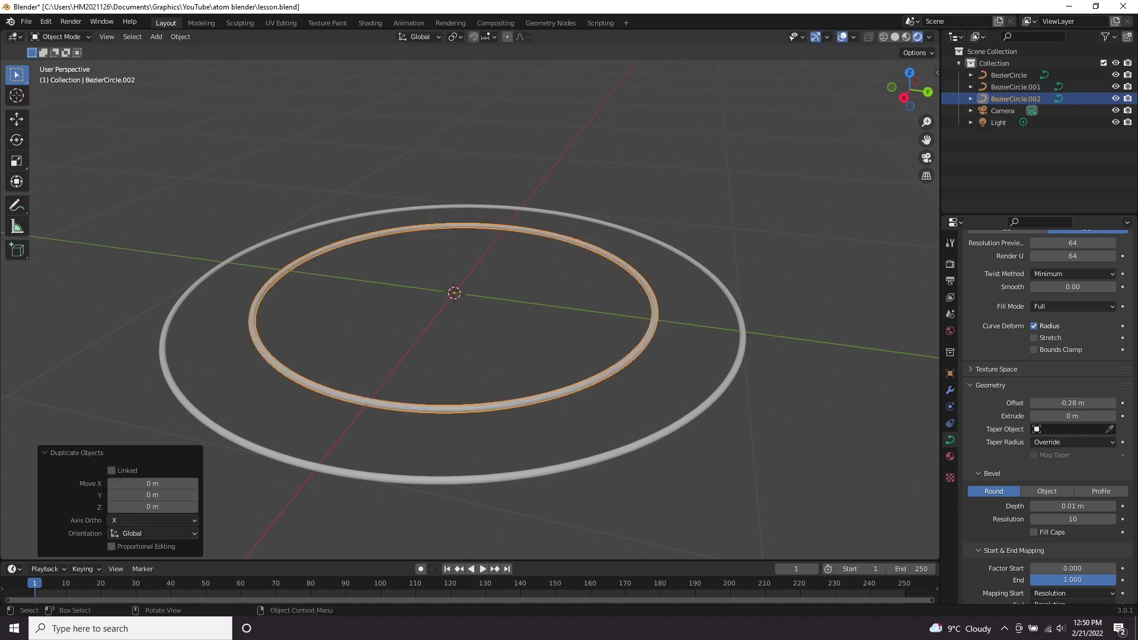
left_click_drag(1073, 402, 1049, 403)
key("alt+a")
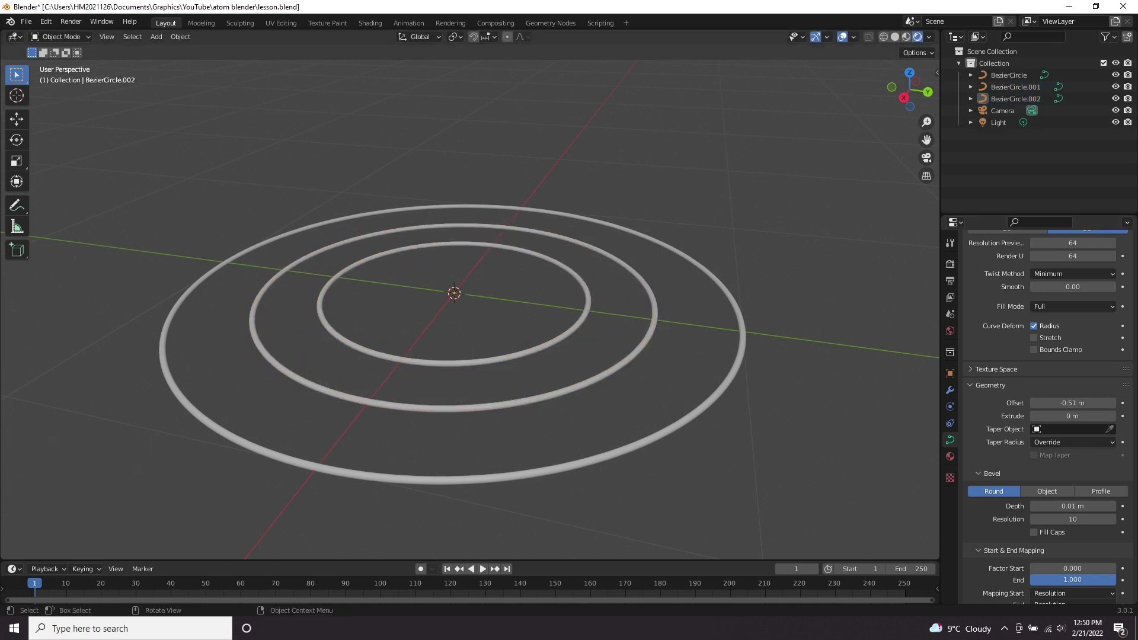
Add a UV sphere at the rings' centre and scale it down to about 0.091.
scroll(470, 308, "up", 5)
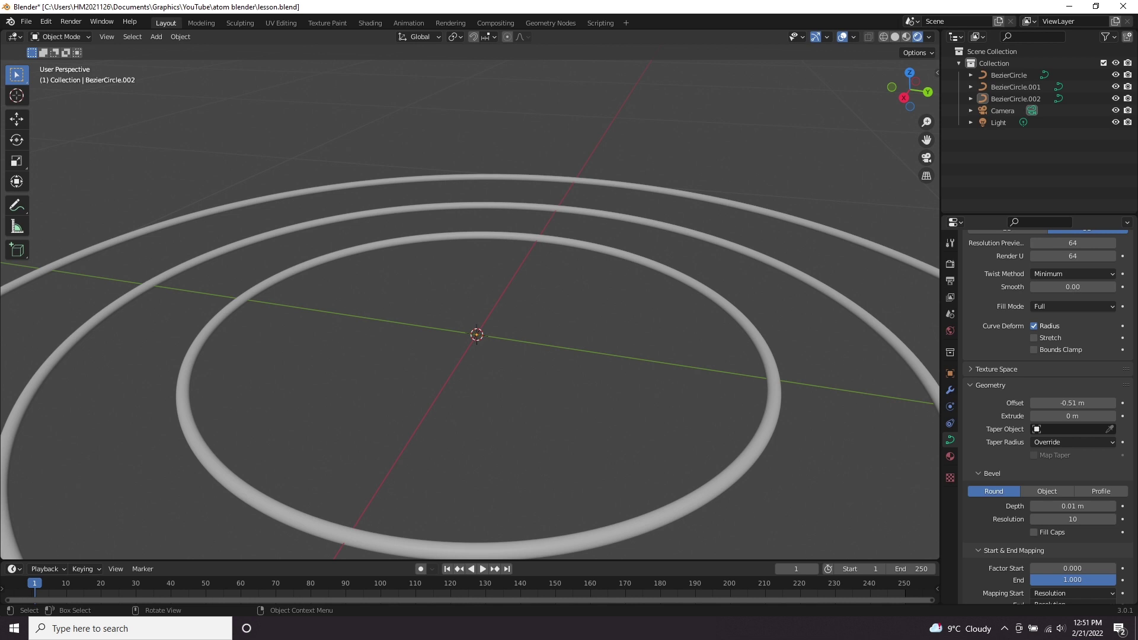
key("shift+a")
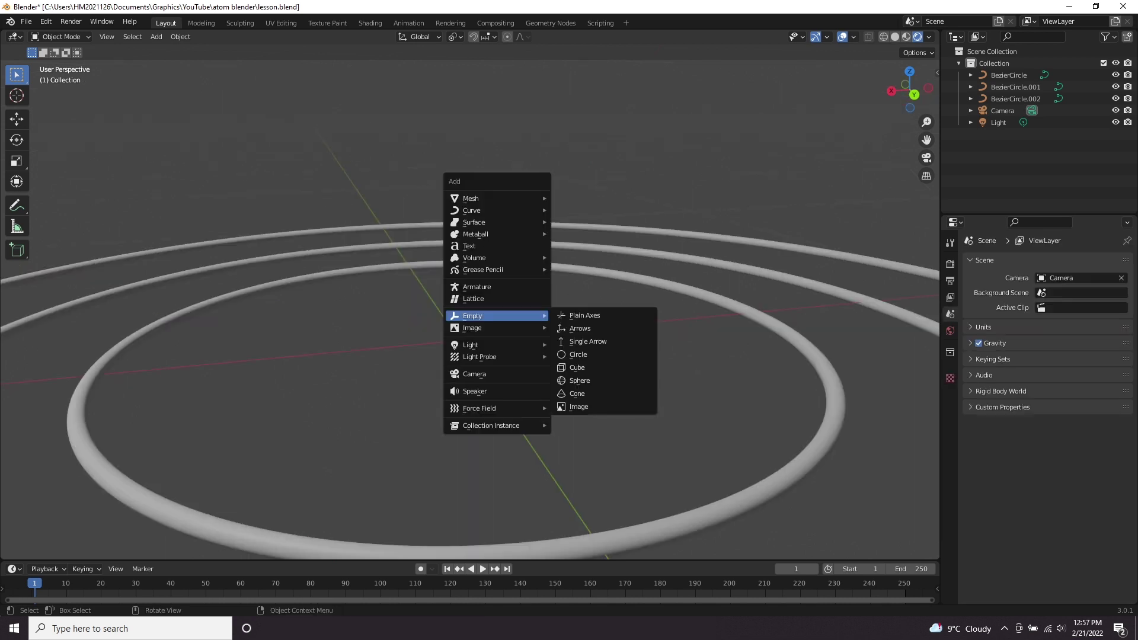
mouse_move(474, 198)
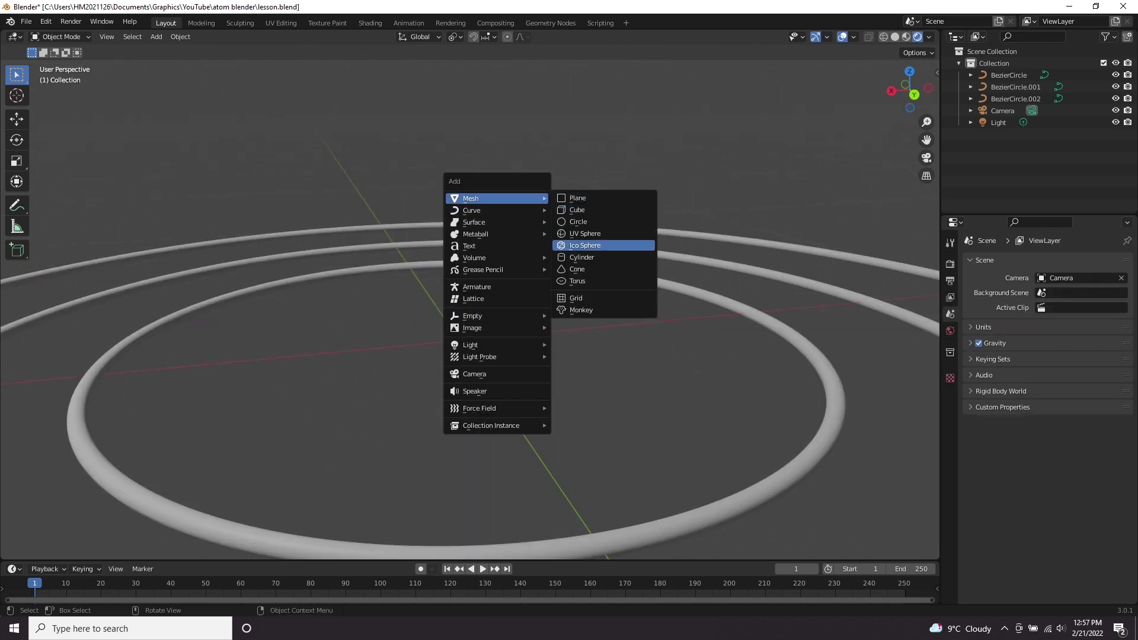
left_click(584, 233)
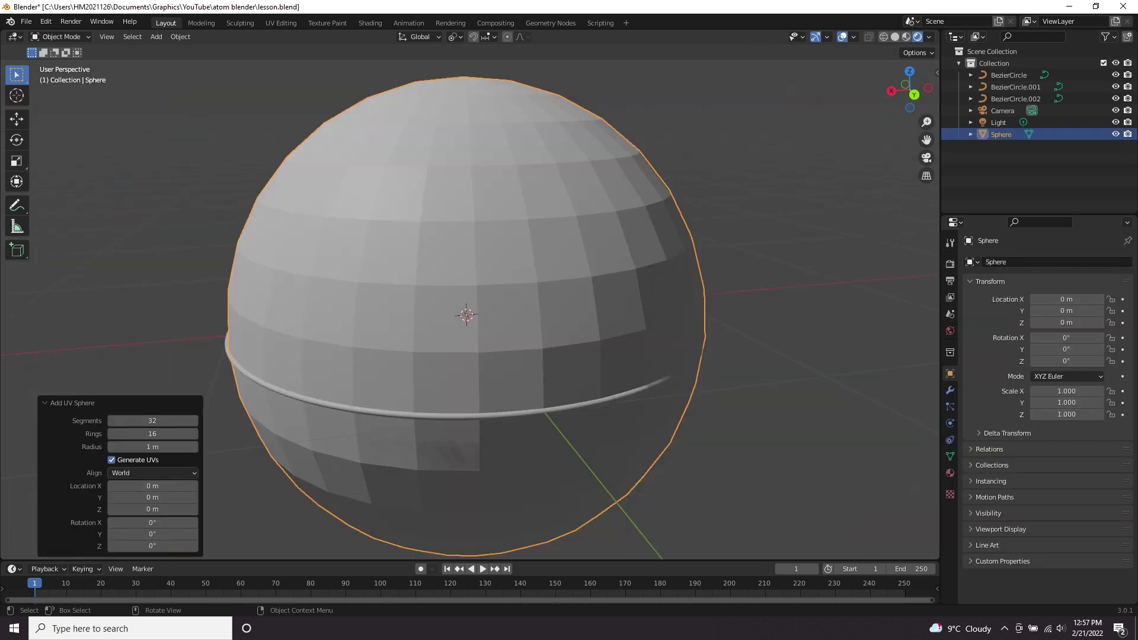
key("s")
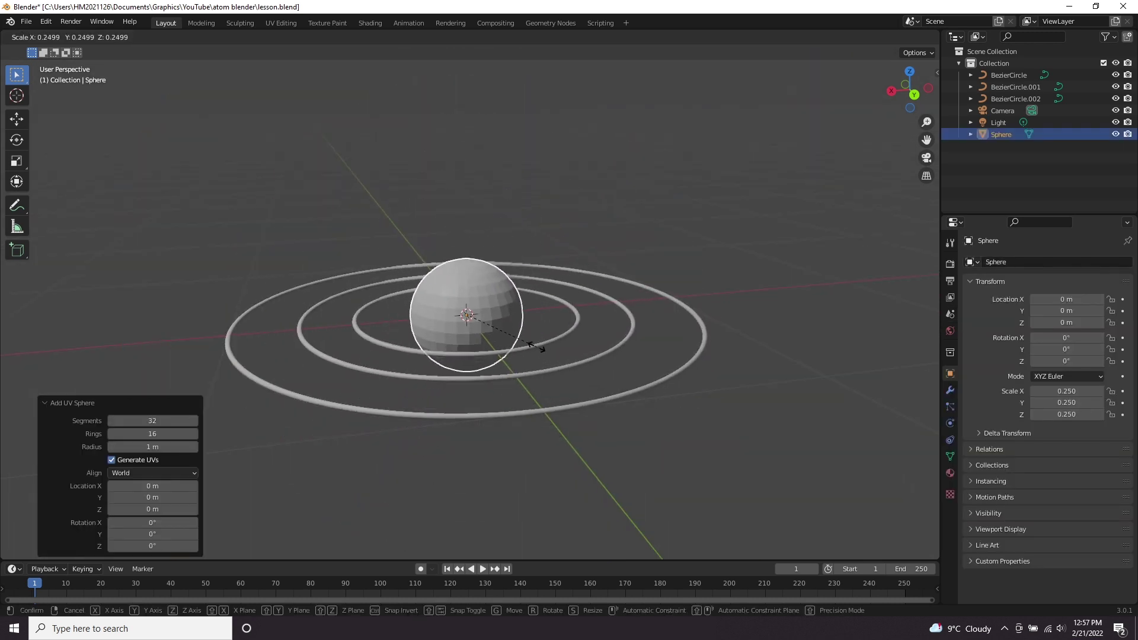
left_click(494, 325)
Apply Shade Smooth to the small sphere.
scroll(533, 337, "up", 4)
key("F3")
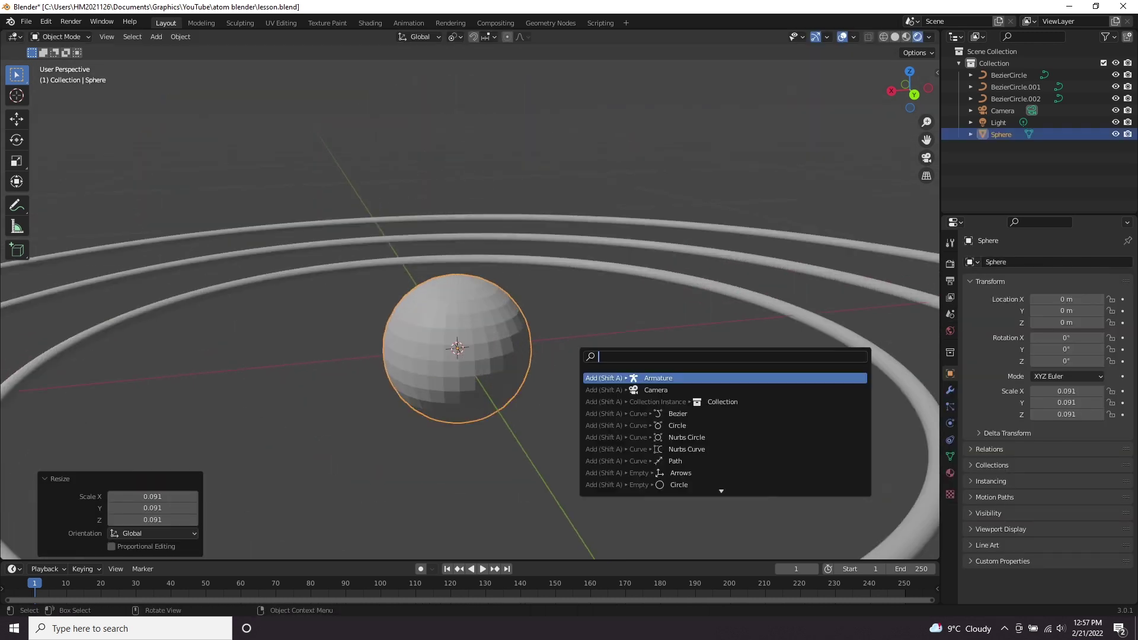
type("shade smooth")
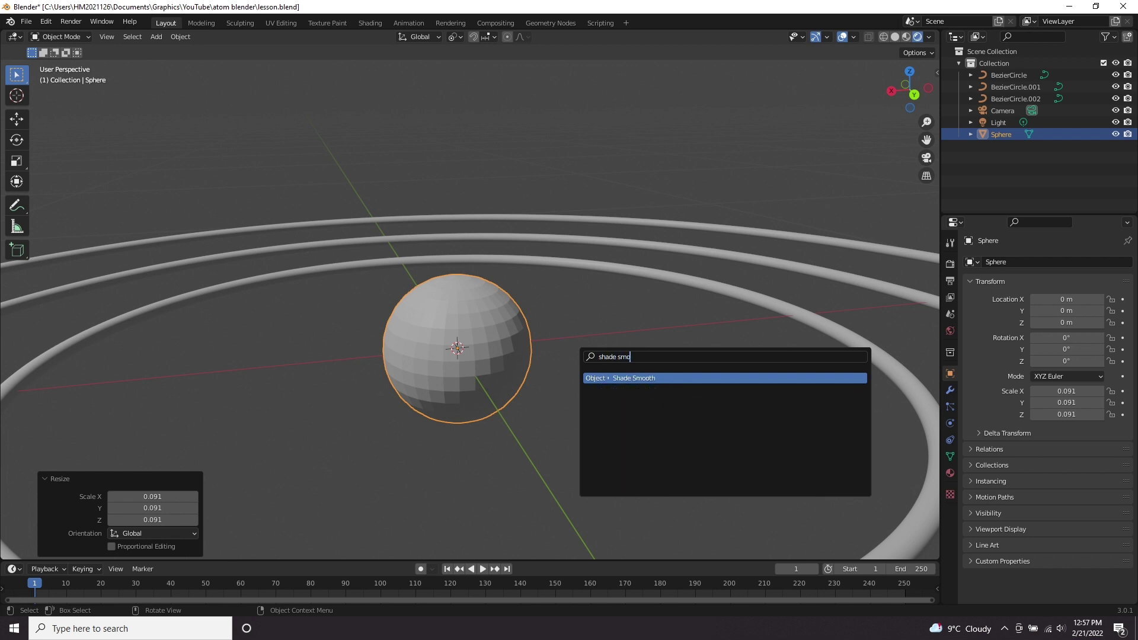
key("Return")
Add a Plain Axes empty at the world origin inside the sphere.
scroll(468, 332, "down", 2)
key("shift+a")
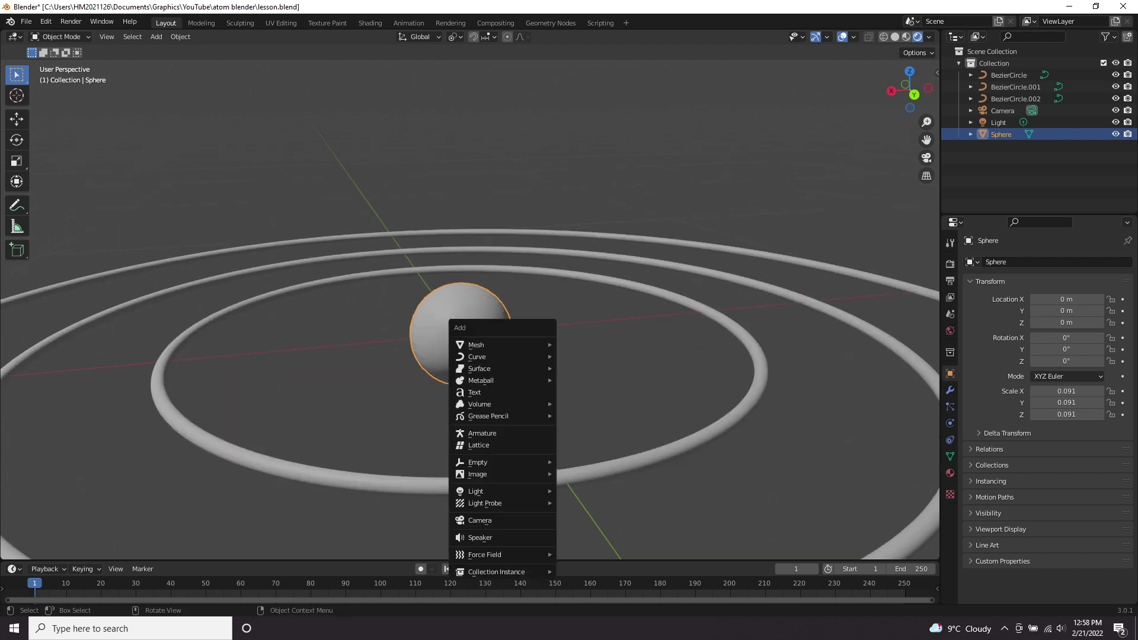
mouse_move(492, 462)
left_click(590, 461)
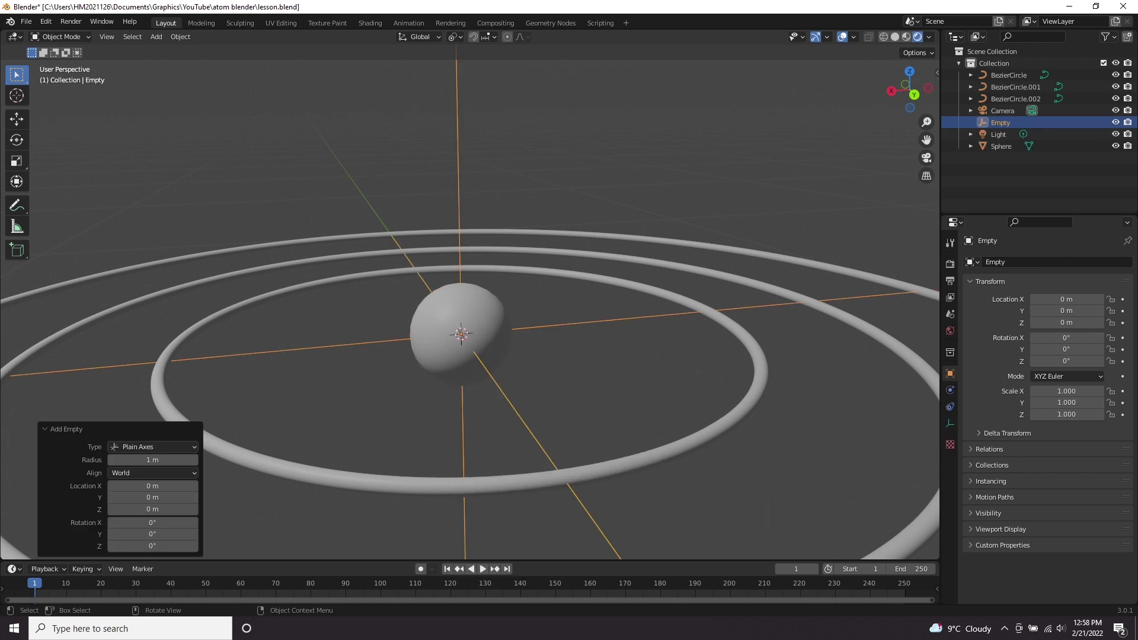
In Edit Mode, move the sphere's whole mesh up about 0.29 m along Z, leaving its origin at the rings' centre.
scroll(463, 338, "up", 3)
key("Tab")
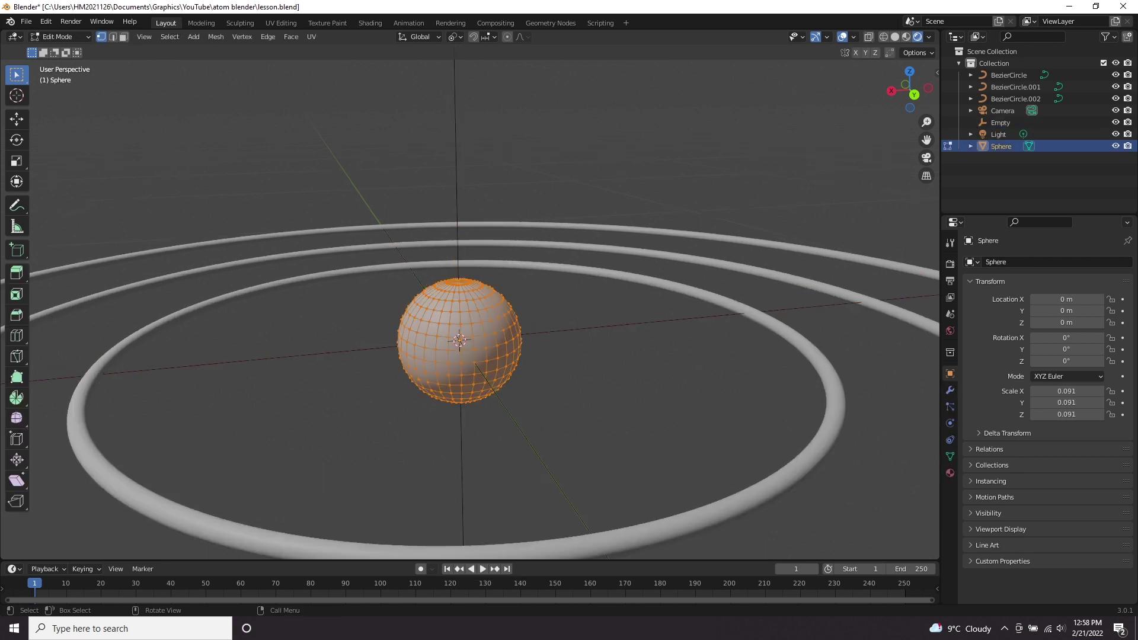
key("g")
key("z")
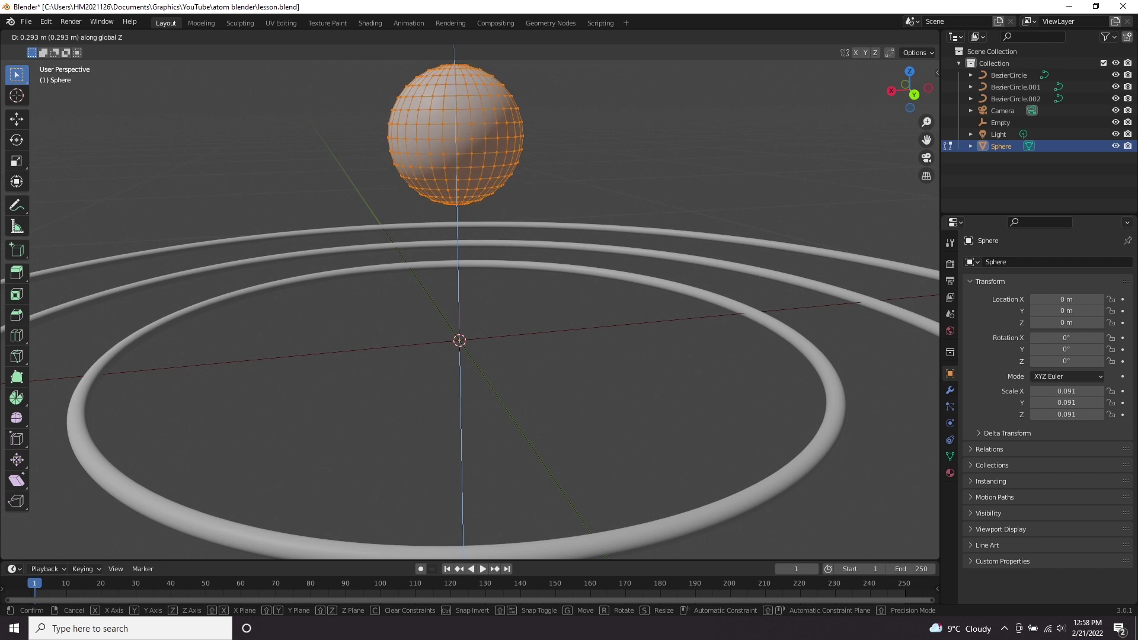
key("Return")
scroll(468, 332, "down", 2)
key("Tab")
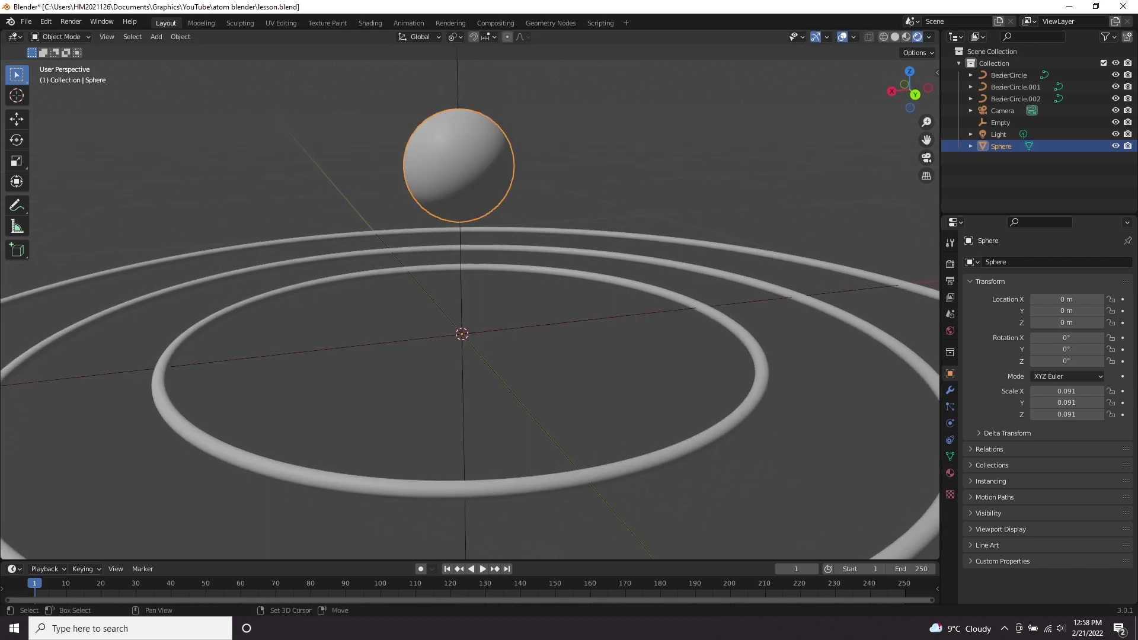
Parent the sphere to the empty using Object (Keep Transform).
left_click(461, 334, "shift")
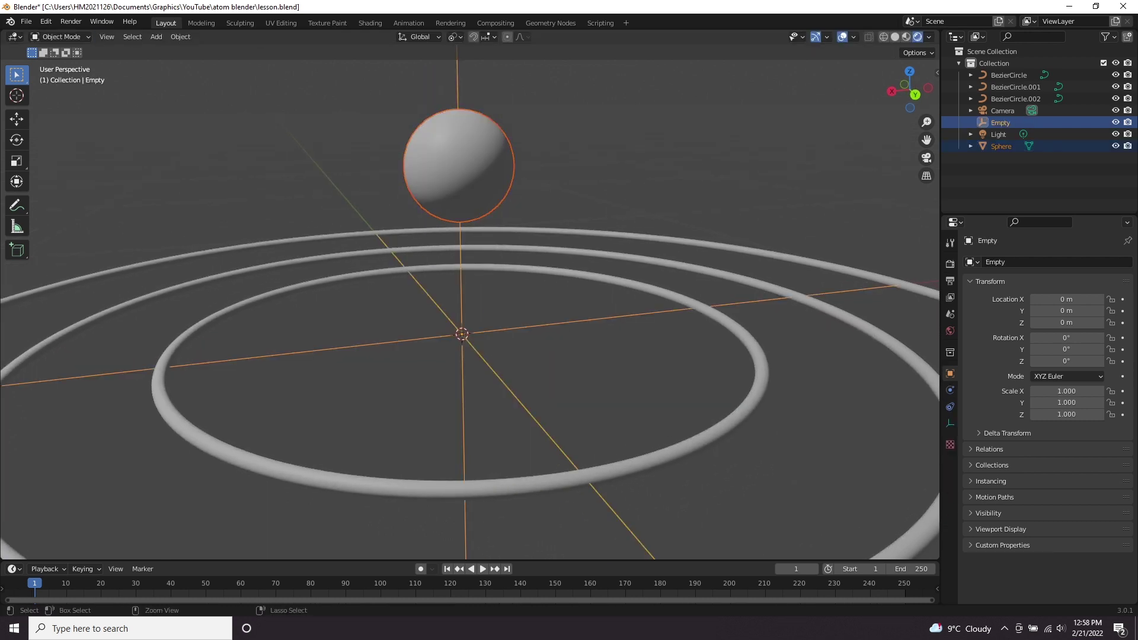
key("ctrl+p")
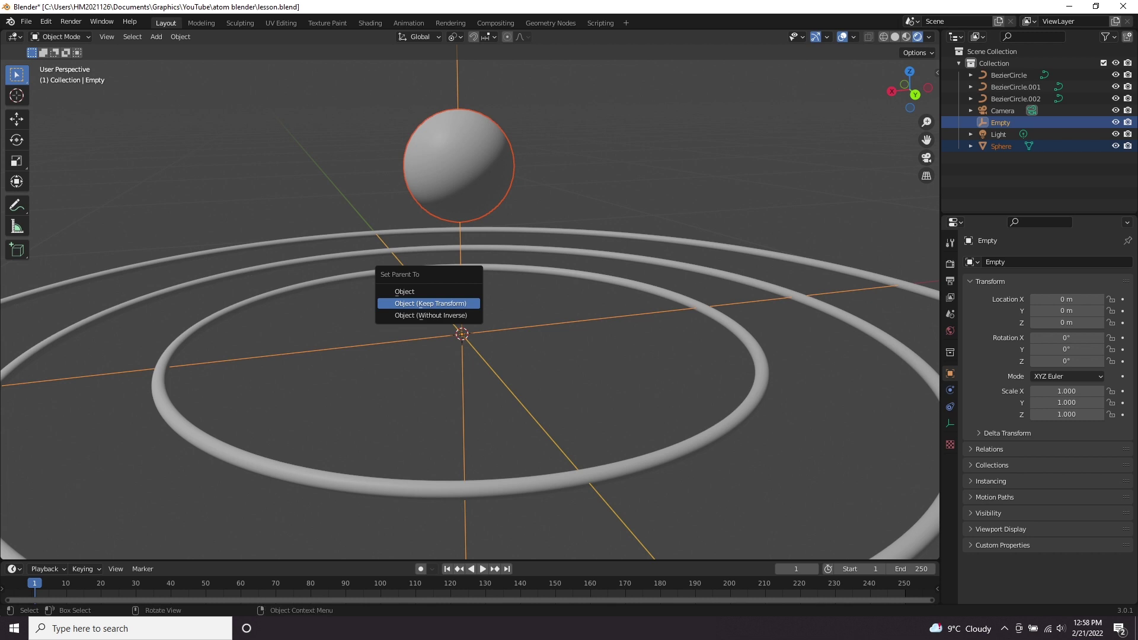
left_click(431, 303)
Add an Array modifier to the sphere with Object Offset enabled and Relative Offset disabled.
left_click(462, 181)
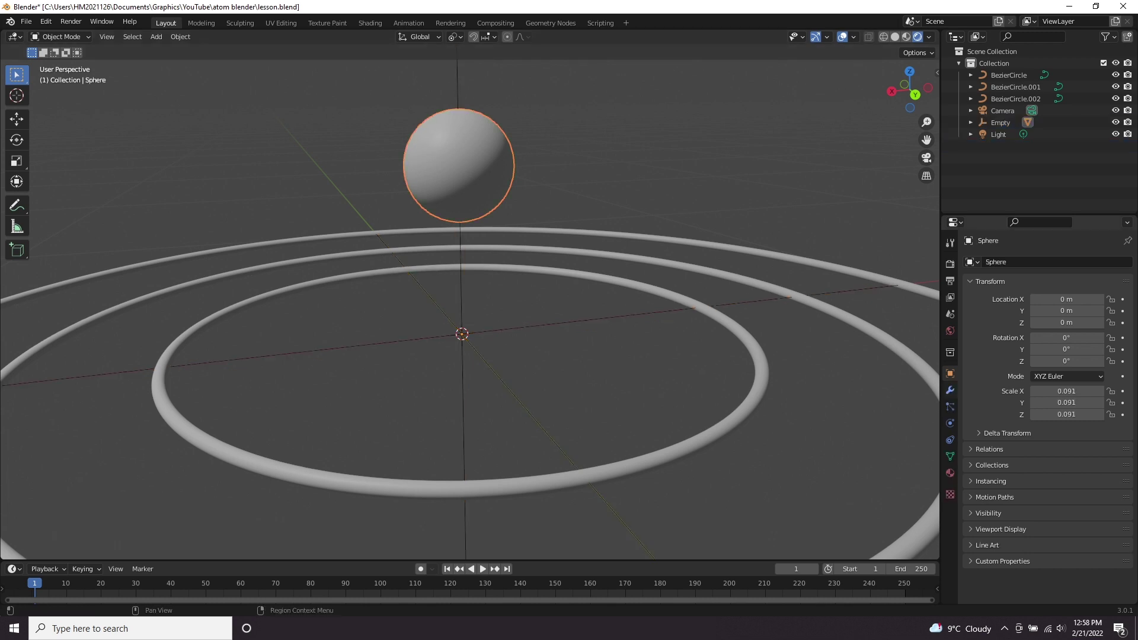
left_click(950, 390)
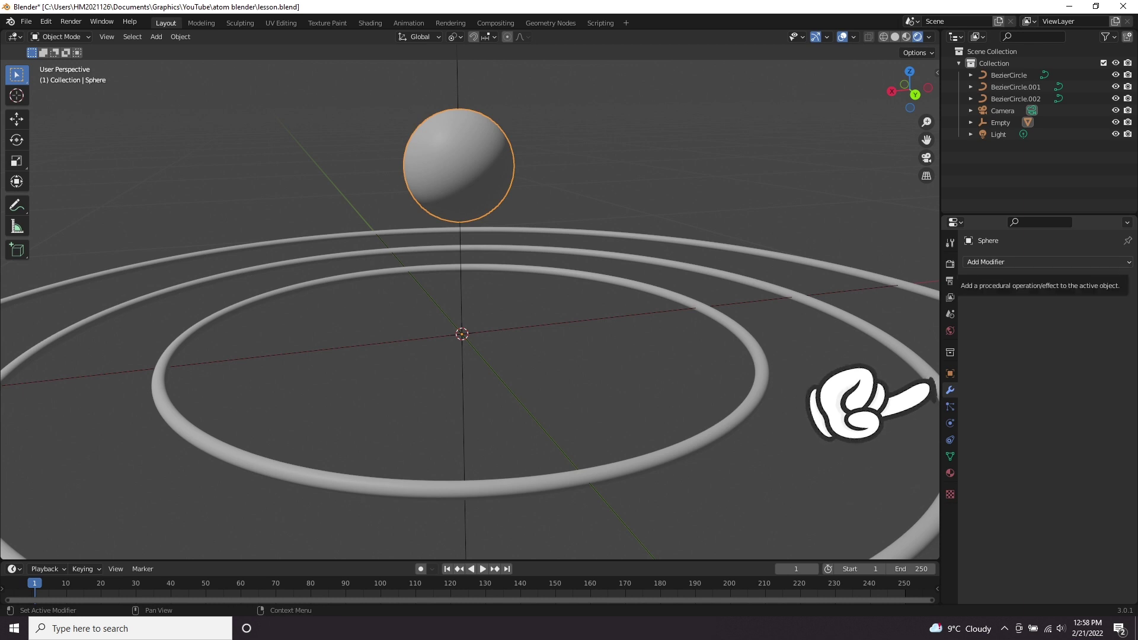
left_click(1045, 262)
left_click(909, 294)
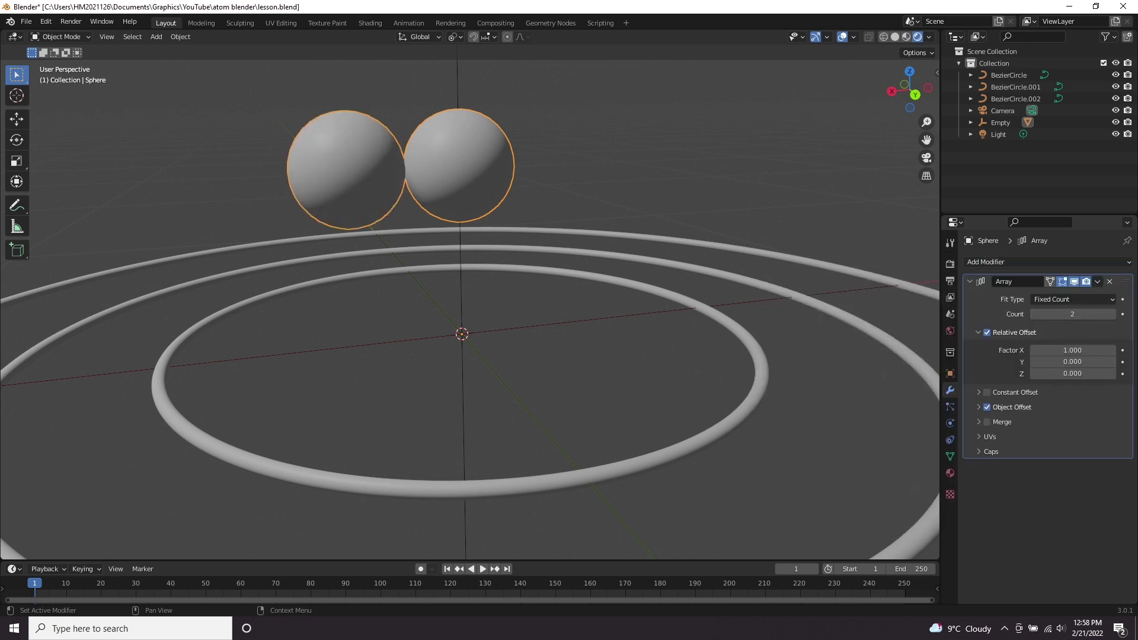
left_click(986, 332)
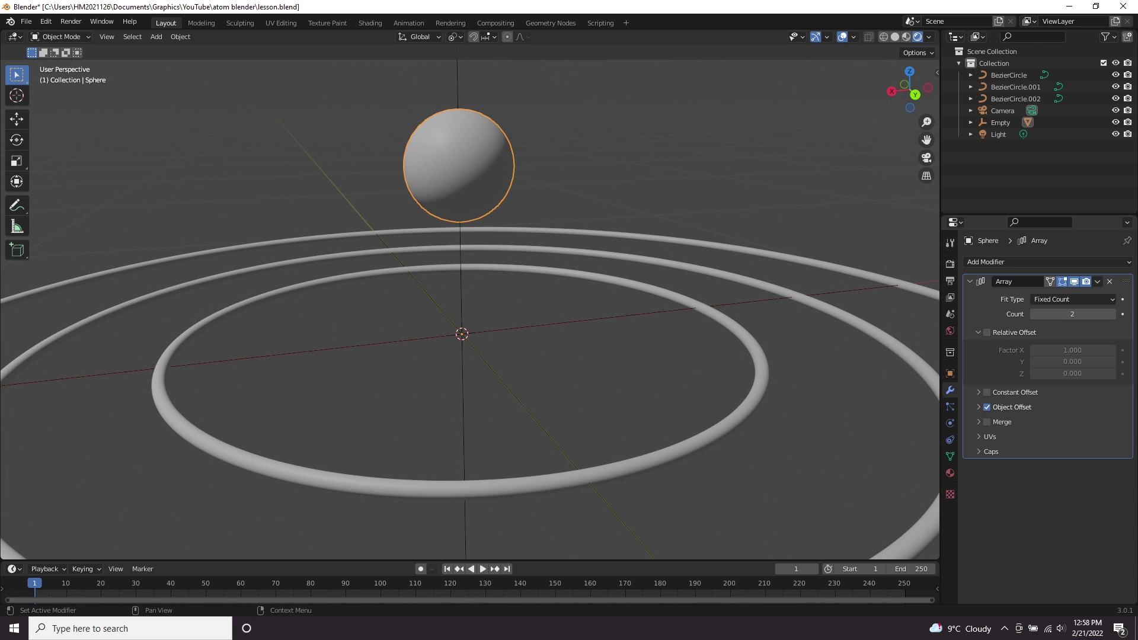
Set the Array modifier's offset object to Empty and its count to 6.
left_click(978, 407)
left_click(1071, 425)
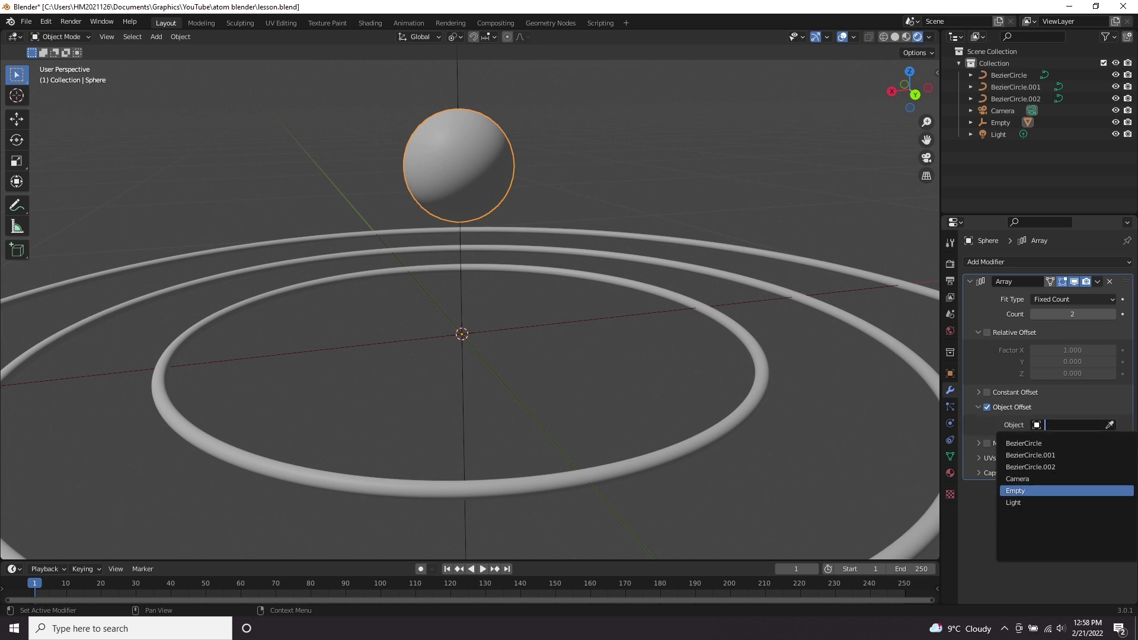
left_click(1031, 491)
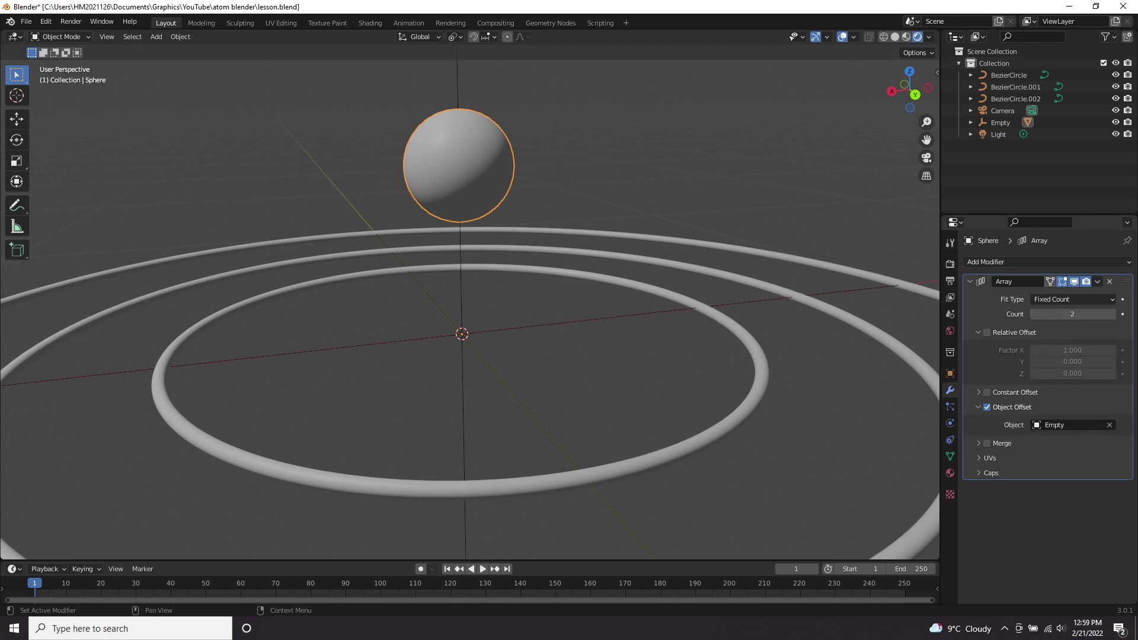
left_click(1112, 314)
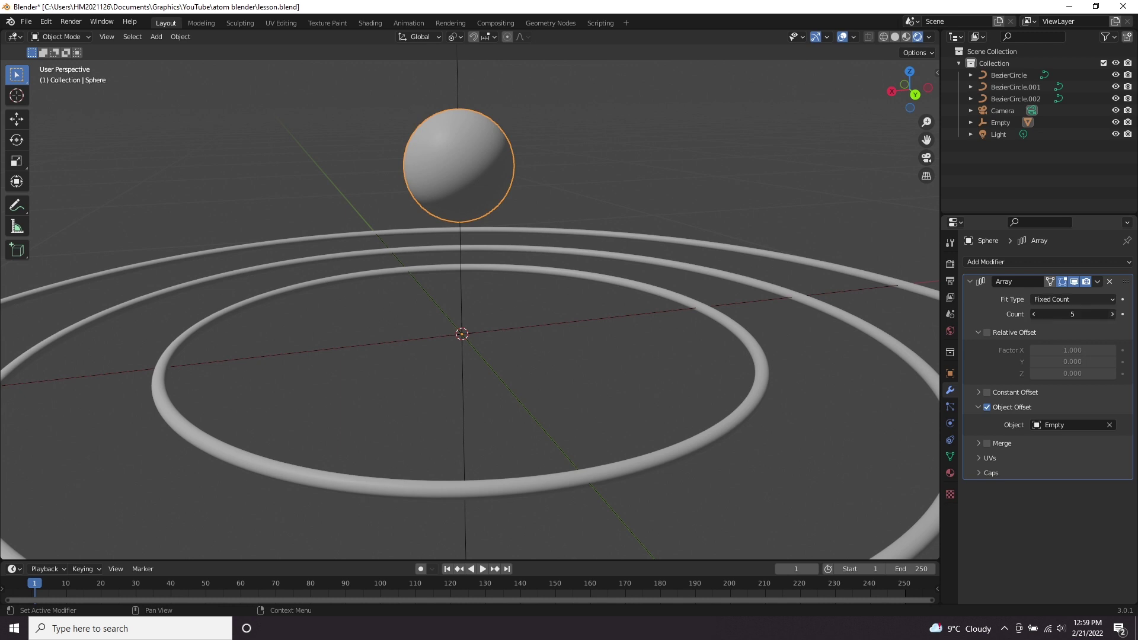
Apply all transforms to the sphere, and set its Y rotation to 360/6 degrees.
key("ctrl+a")
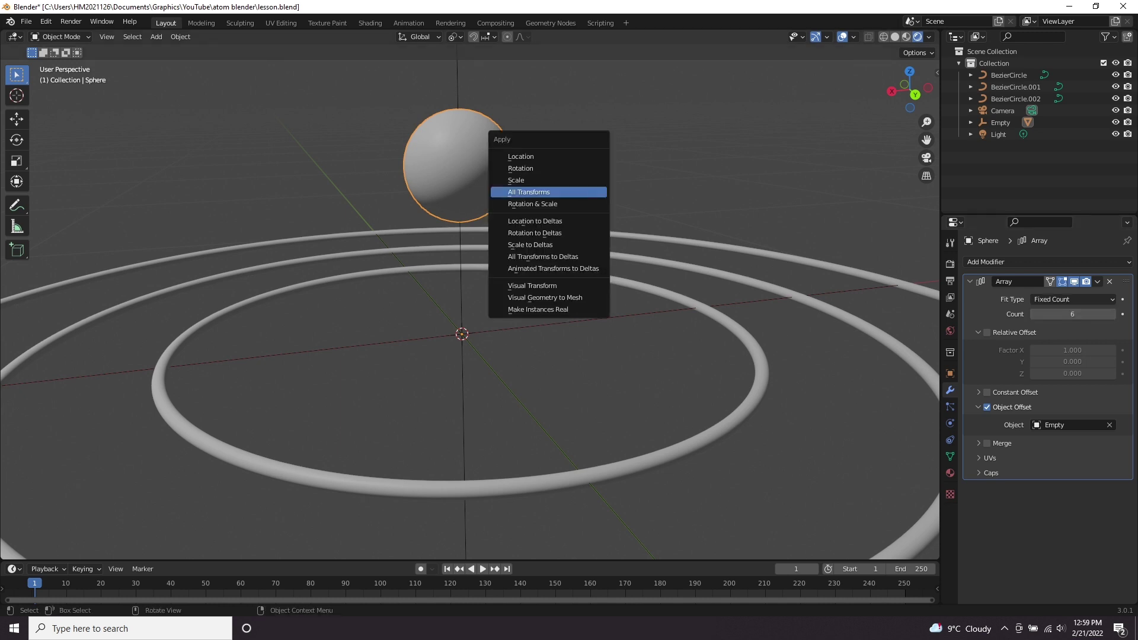
key("Return")
key("r")
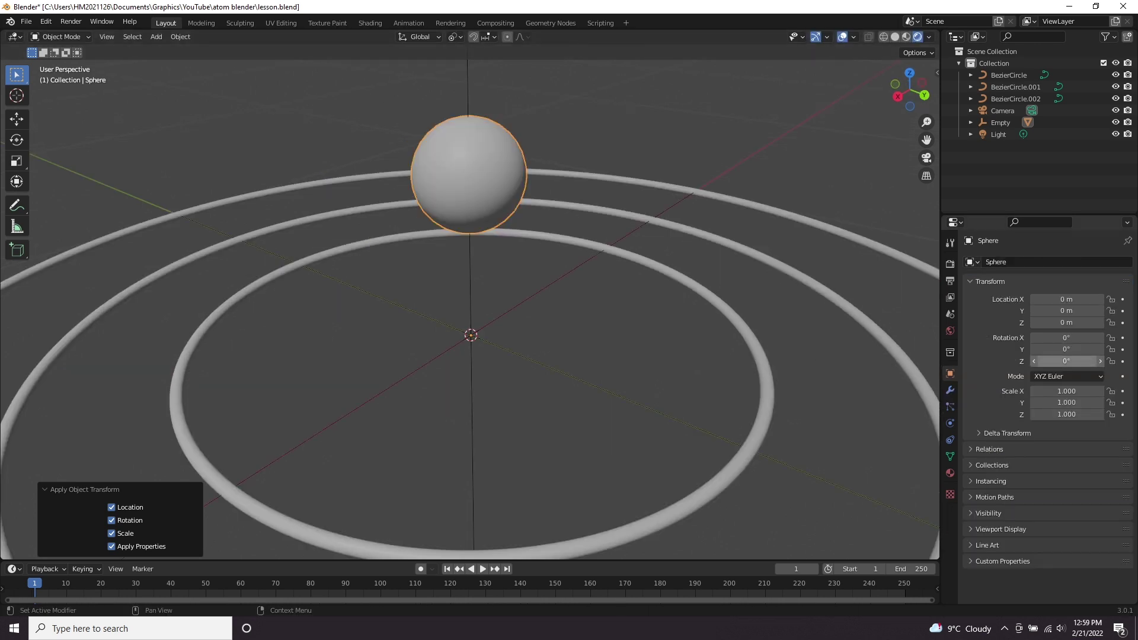
left_click_drag(1066, 349, 1125, 349)
middle_click_drag(533, 332, 459, 305)
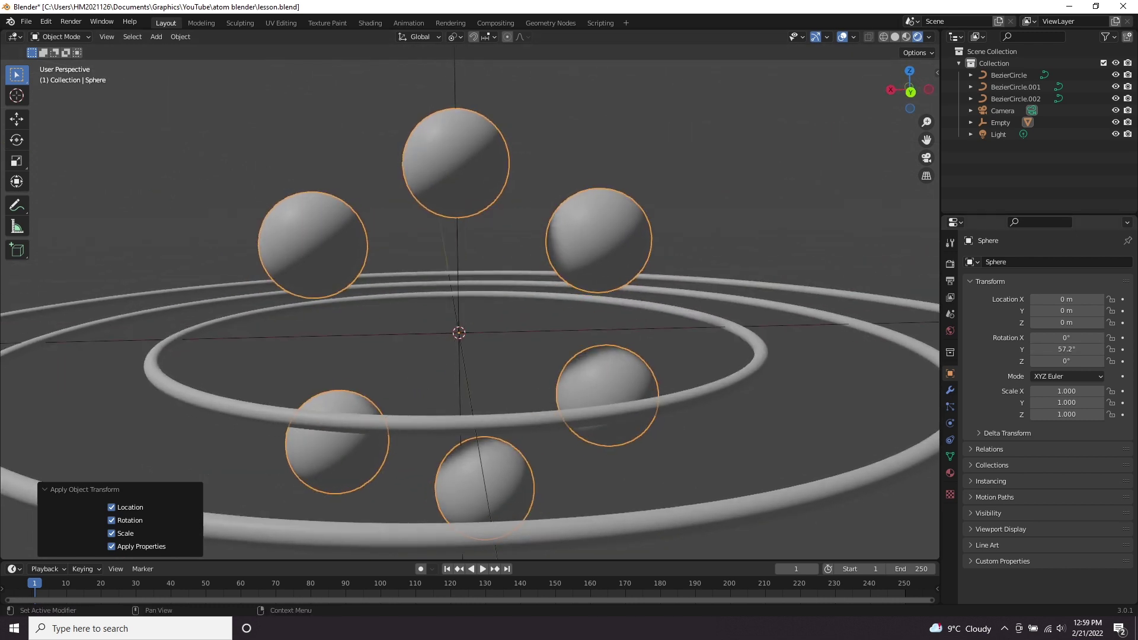
left_click_drag(1067, 349, 1074, 349)
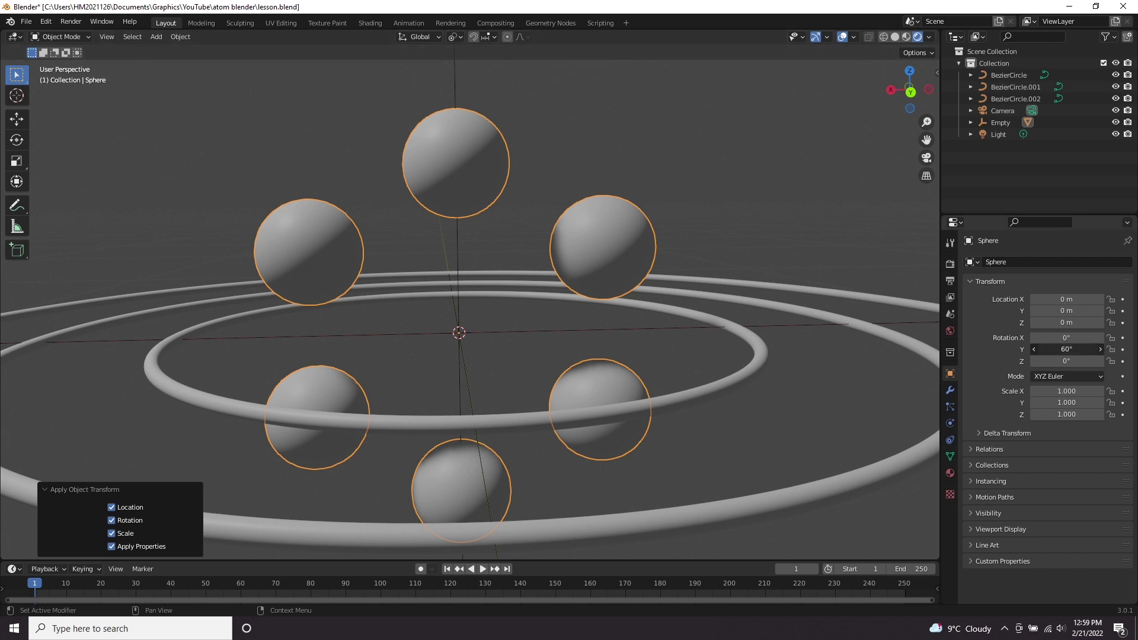
left_click(1066, 349)
type("360 /6")
key("Return")
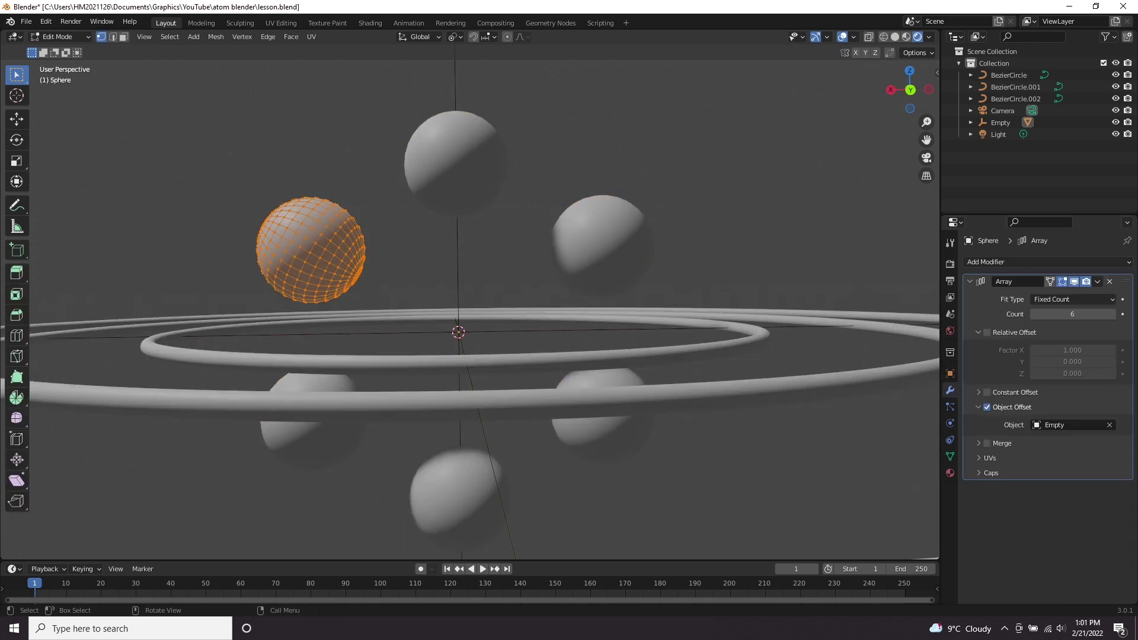
In Edit Mode, move the sphere's mesh inward about 0.115 m along its local Z so the six arrayed spheres touch.
key("g")
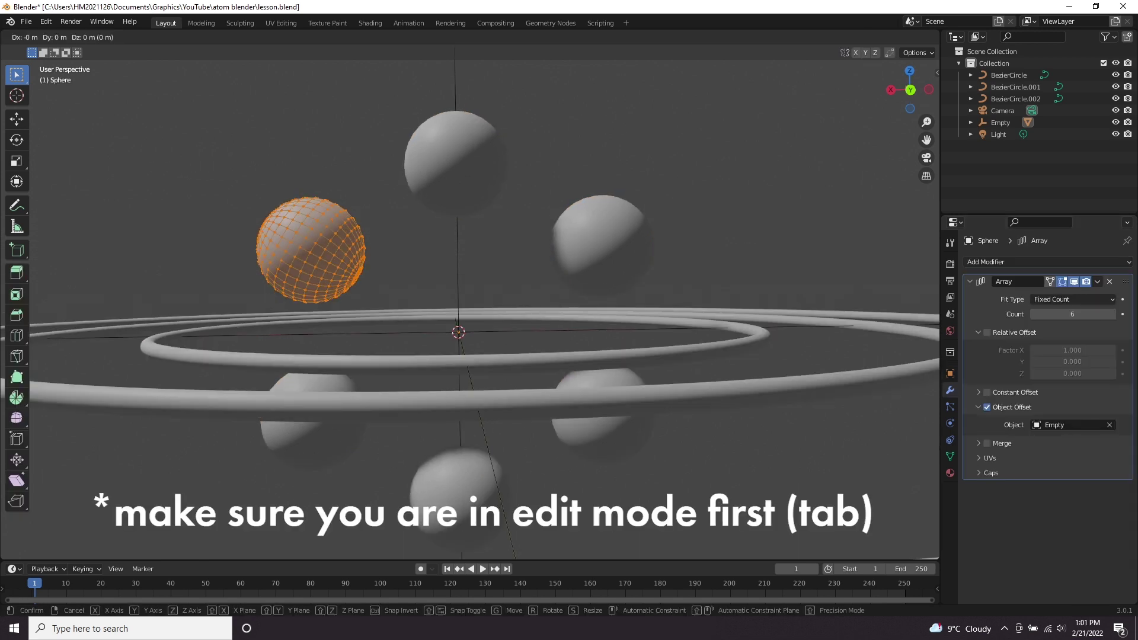
key("z")
key("z")
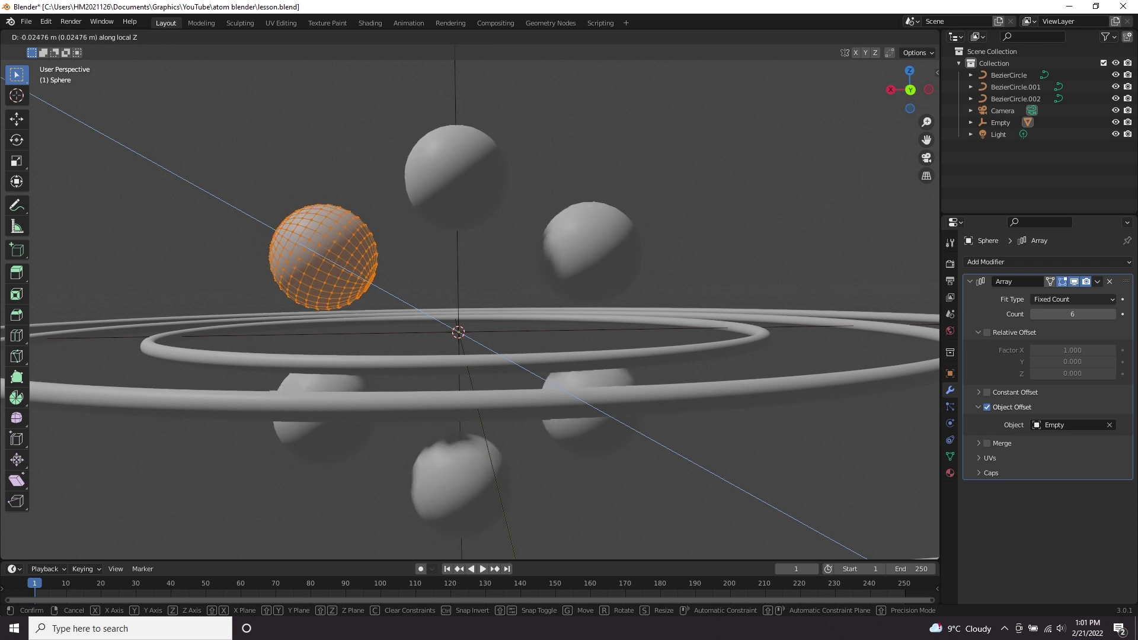
key("Return")
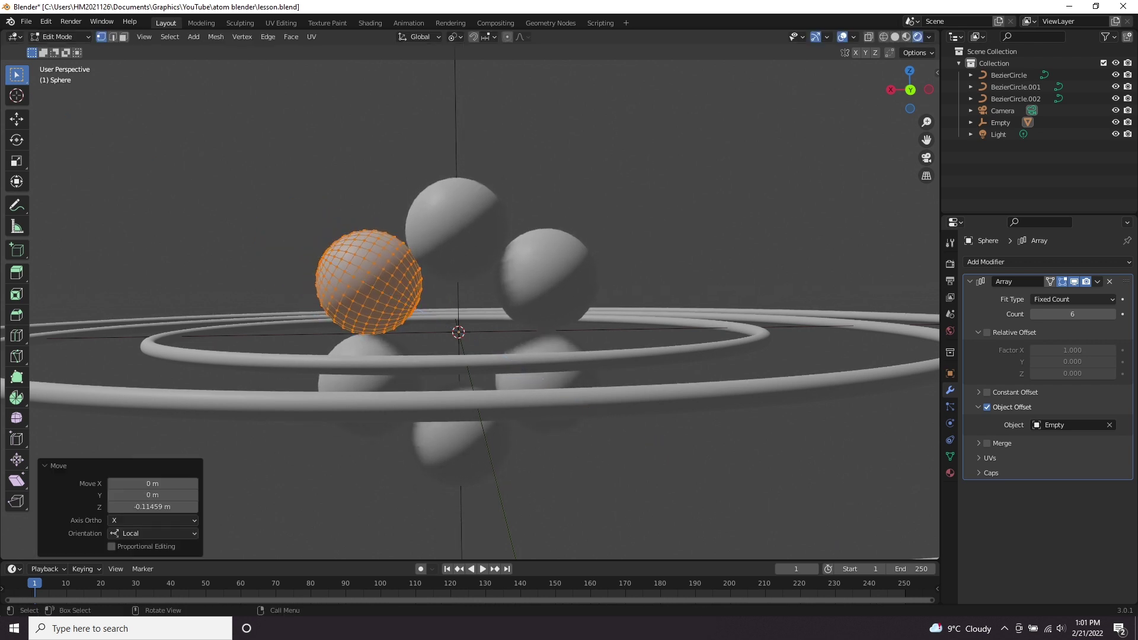
key("Tab")
middle_click_drag(474, 320, 475, 327)
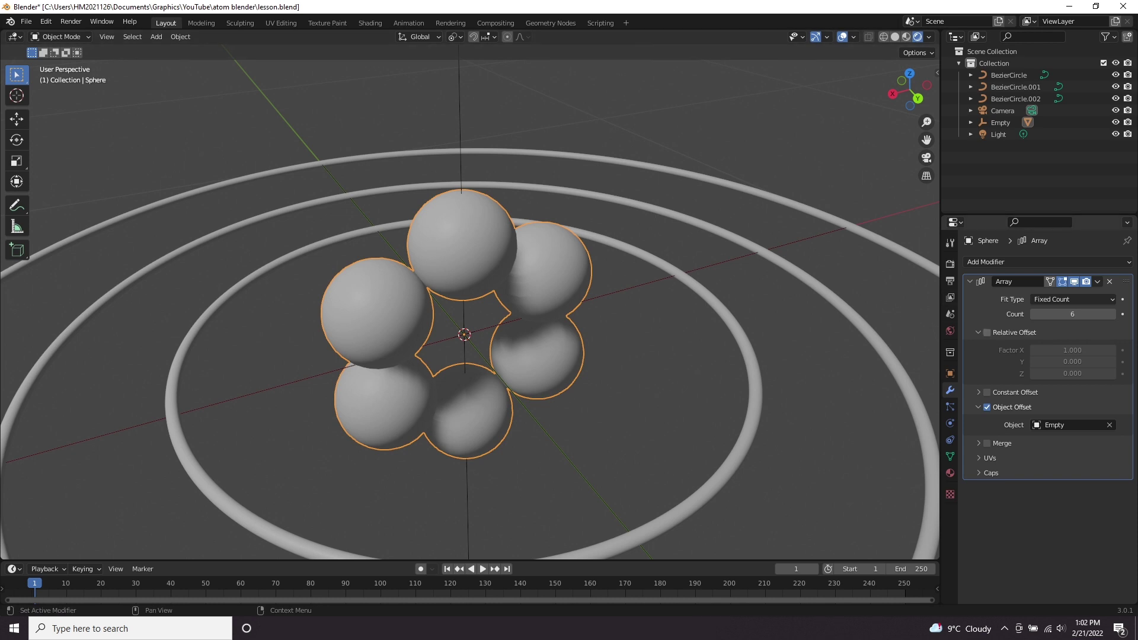
Apply the Array modifier, and make an in-place copy of the sphere ring rotated 90° about Z.
left_click(1097, 281)
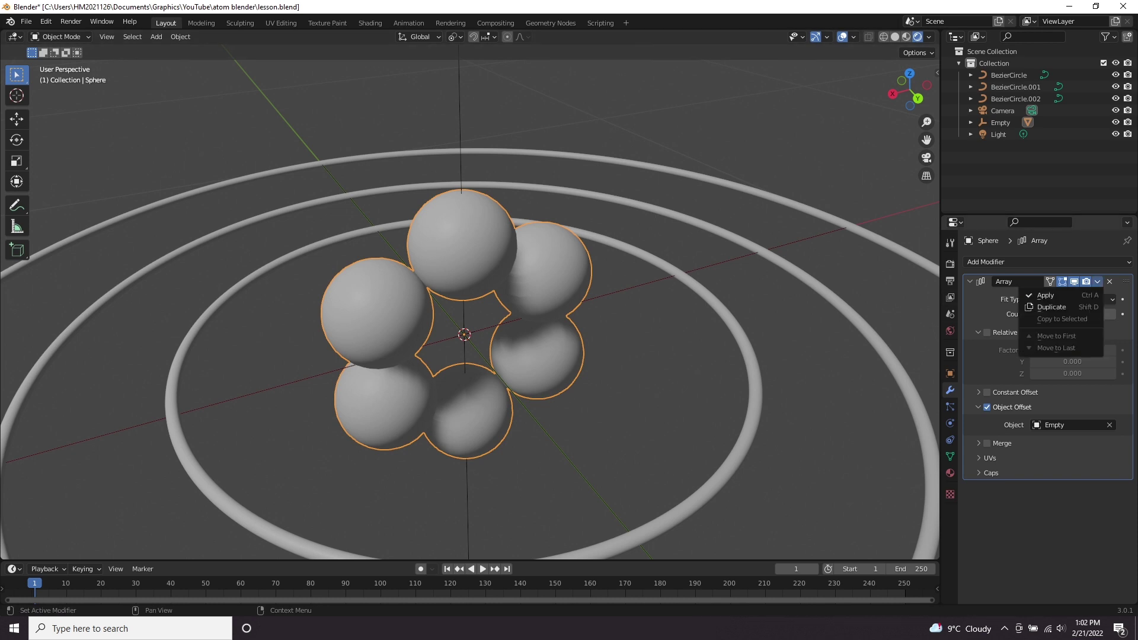
left_click(1043, 294)
key("shift+d")
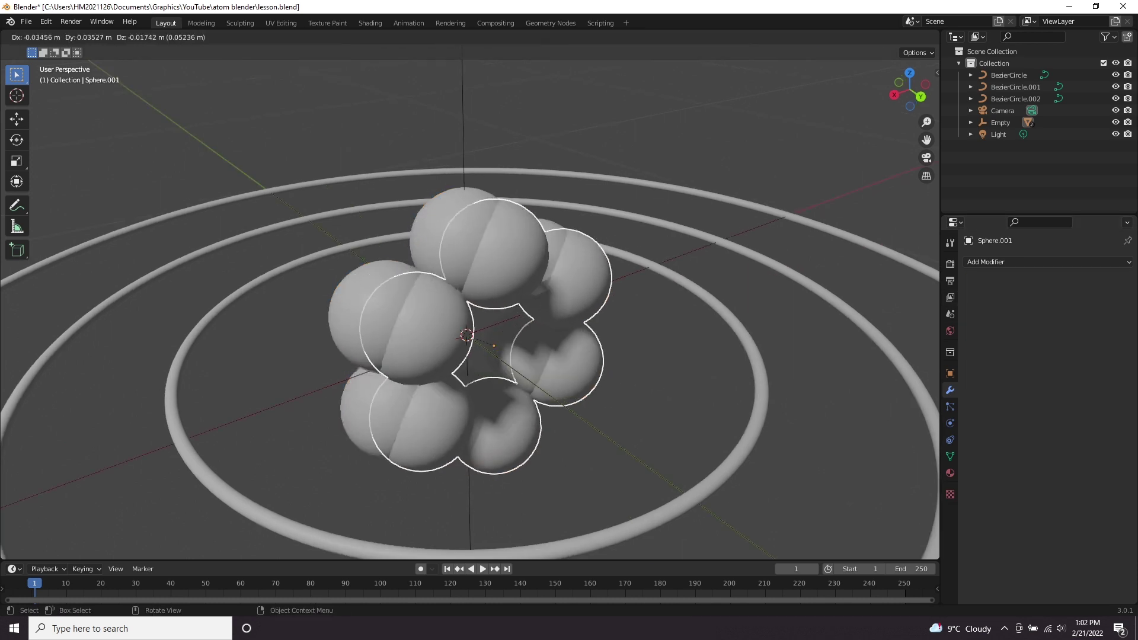
key("Escape")
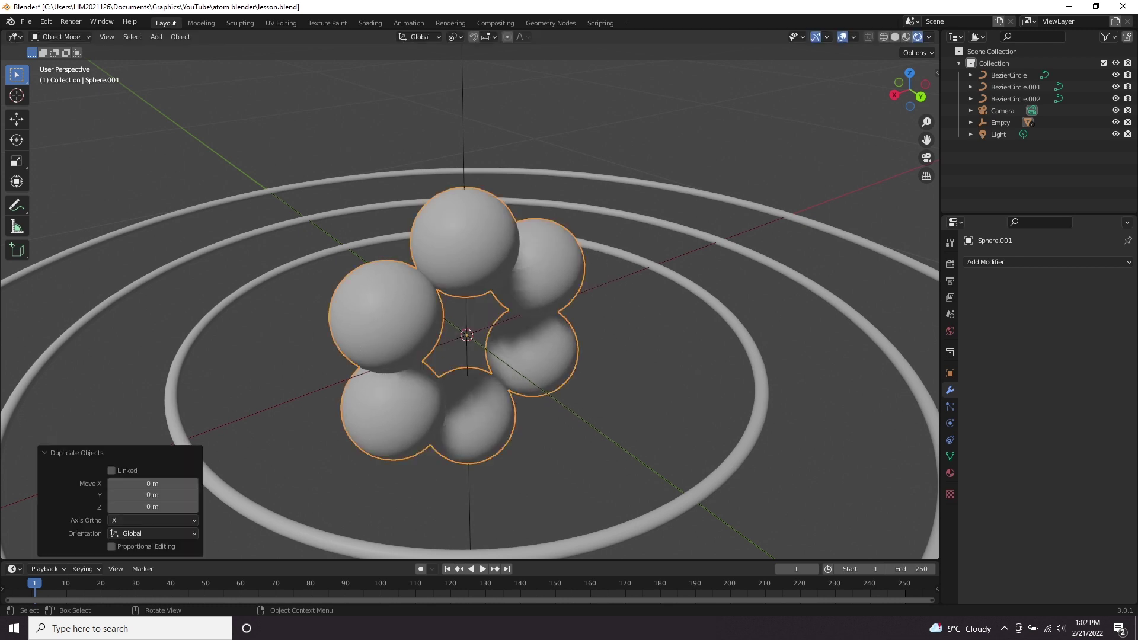
type("rz90")
key("Return")
Rotate the duplicated sphere ring about -28.4° around the global Z axis.
middle_click_drag(456, 409, 548, 470)
key("r")
key("z")
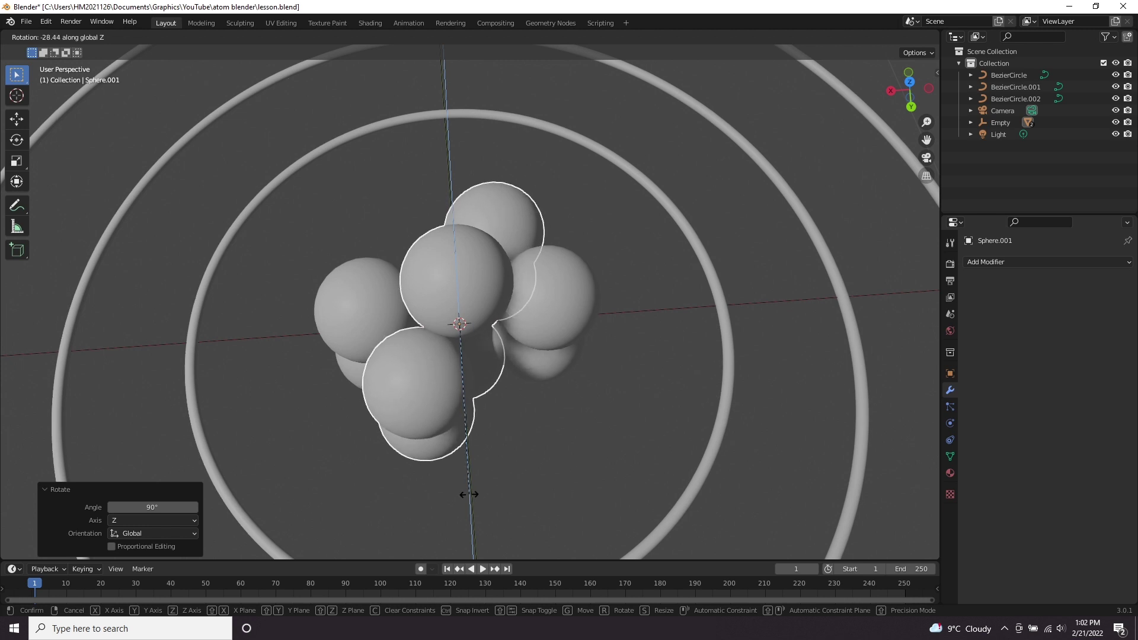
left_click(469, 495)
middle_click_drag(468, 494, 417, 498)
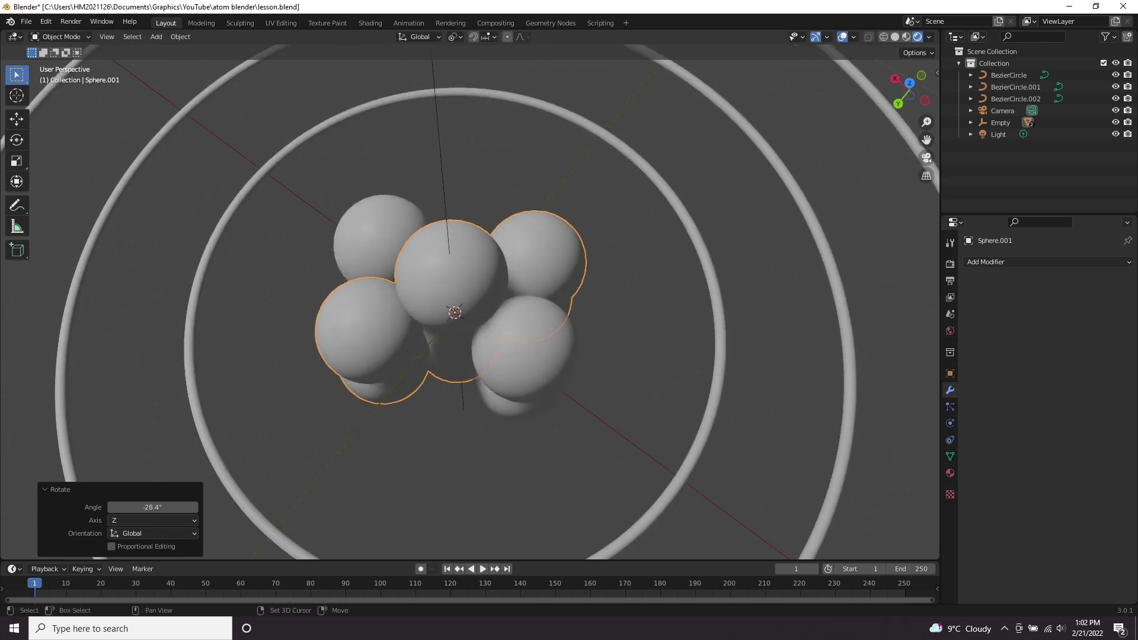
Duplicate the sphere ring again in place and rotate the new copy about 63° around Z to fill the remaining gap.
key("shift+d")
key("r")
key("z")
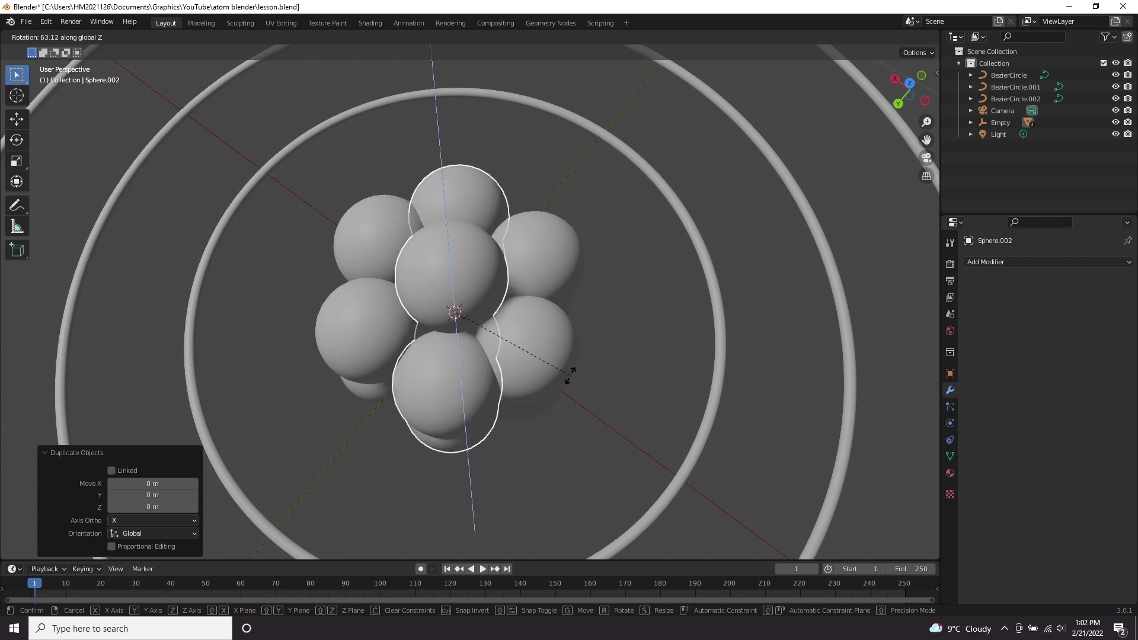
left_click(559, 383)
middle_click_drag(559, 383, 554, 401)
key("r")
key("z")
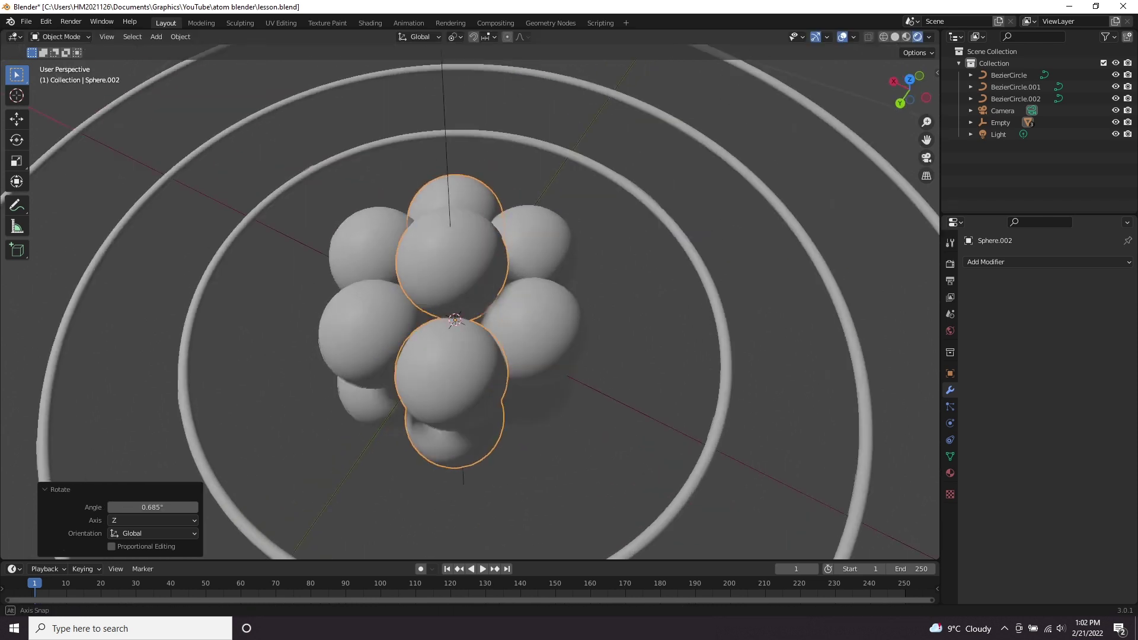
In Edit Mode, delete the overlapping spheres on the vertical axis from the newest ring copy, Sphere.002.
middle_click_drag(504, 320, 443, 329)
key("Tab")
key("alt+a")
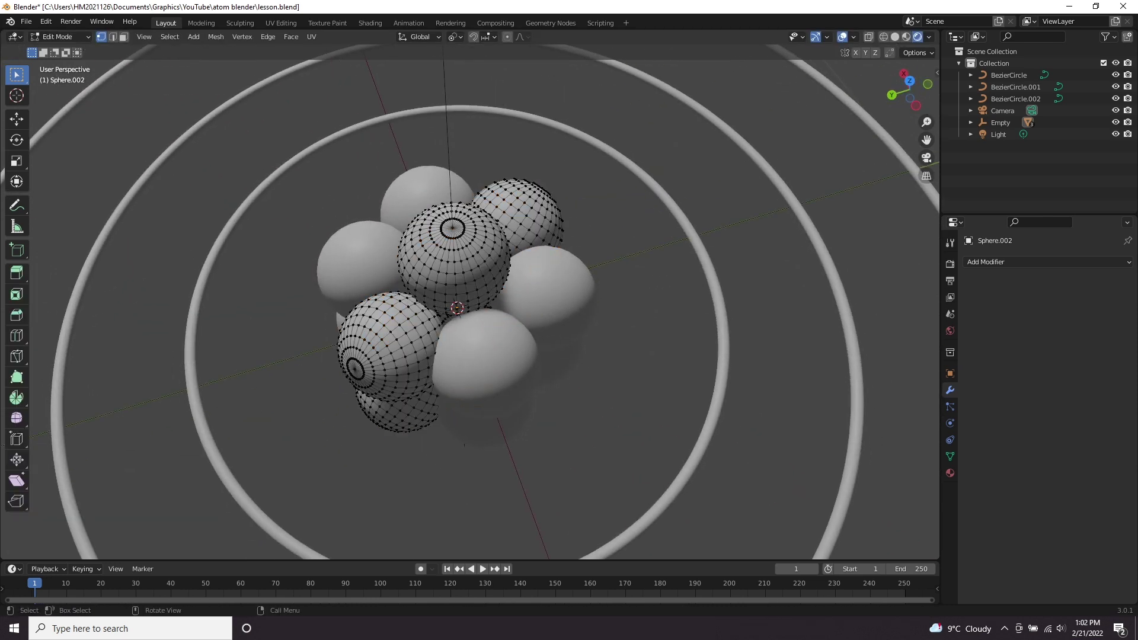
middle_click_drag(468, 308, 474, 332)
key("l")
key("l")
middle_click_drag(474, 249, 510, 311)
key("x")
left_click(516, 325)
Delete the overlapping spheres on the vertical axis from the first ring copy, Sphere.001, and return to Object Mode.
key("Tab")
left_click(490, 266)
middle_click_drag(491, 267, 458, 299)
key("Tab")
key("alt+a")
key("l")
key("x")
left_click(521, 329)
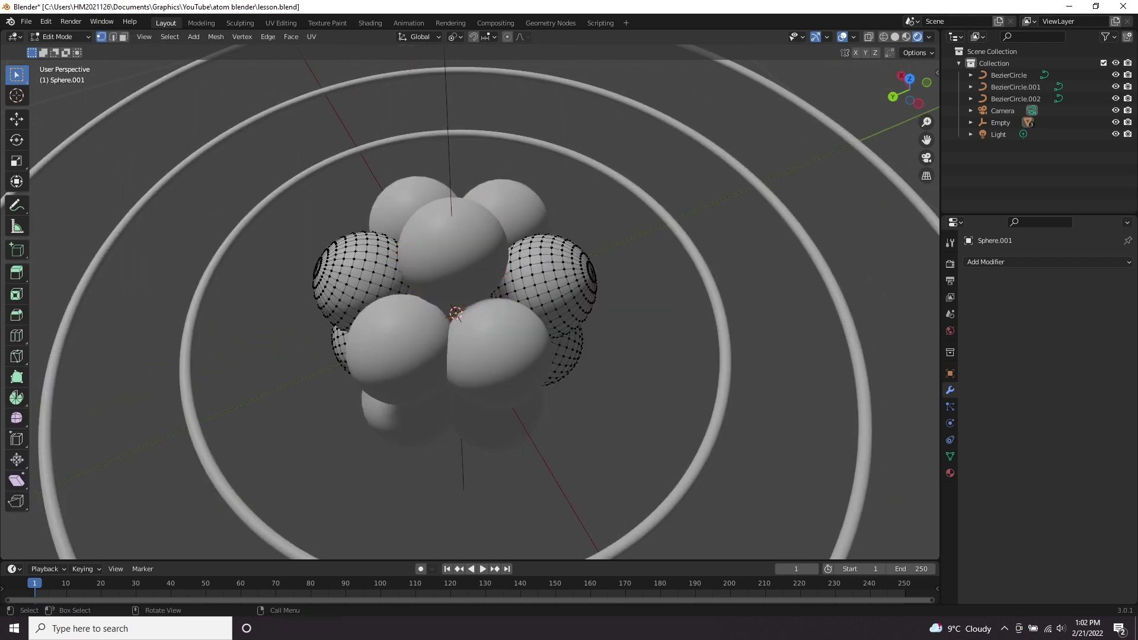
key("Tab")
Deselect all objects and save the file.
middle_click_drag(521, 330, 618, 263)
key("alt+a")
key("ctrl+s")
In the original ring's mesh, duplicate the top sphere and move the copy down about 0.17 m along Z into the nucleus centre.
key("Tab")
key("alt+a")
middle_click_drag(513, 286, 513, 273)
key("l")
middle_click_drag(459, 218, 471, 211)
key("g")
key("z")
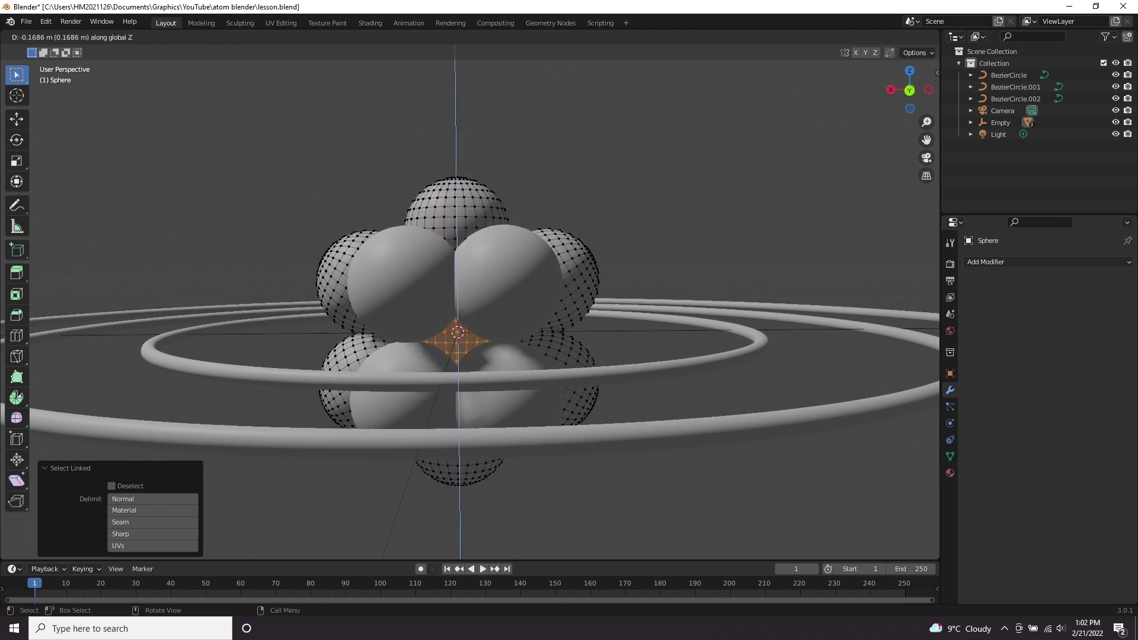
left_click(468, 326)
key("Tab")
Select all three sphere rings, join them into one nucleus object, and check its mesh in Edit Mode.
middle_click_drag(468, 326, 489, 341)
scroll(531, 345, "down", 1)
left_click(599, 355)
scroll(513, 317, "down", 3)
scroll(510, 303, "up", 2)
left_click(504, 290)
left_click(468, 266, "shift")
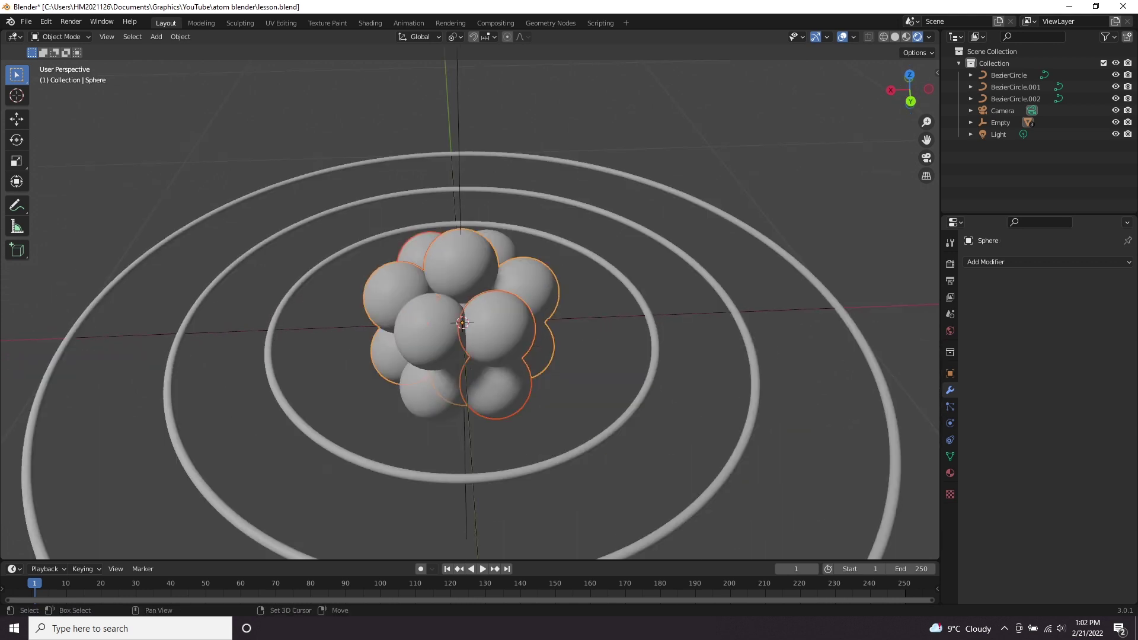
left_click(462, 321, "shift")
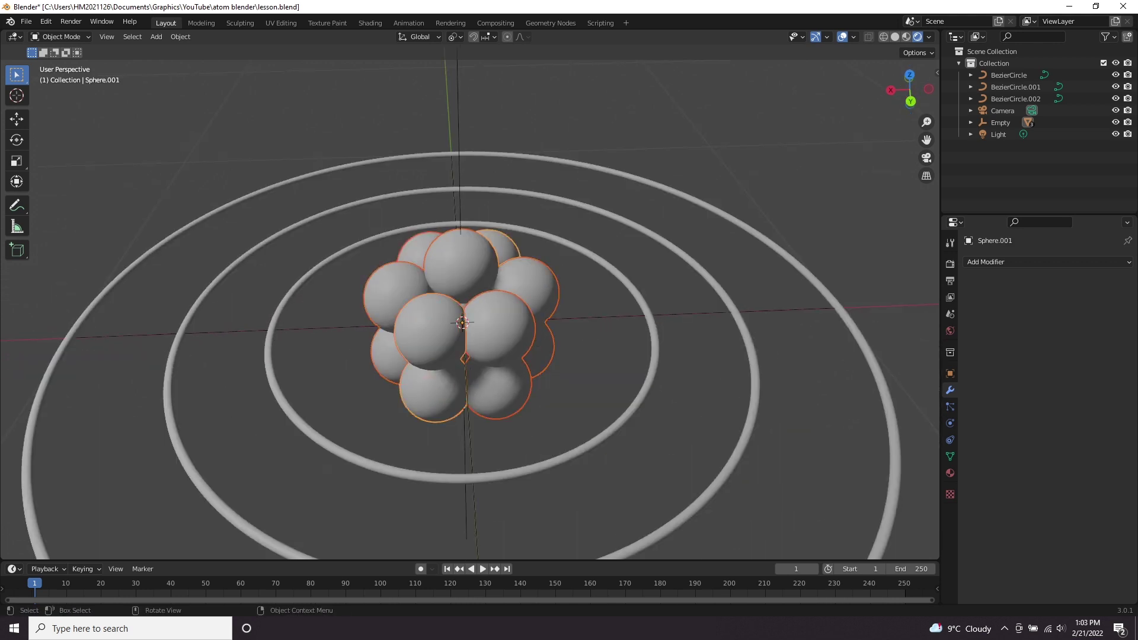
middle_click_drag(462, 321, 580, 285)
key("ctrl+j")
key("Tab")
key("Tab")
key("Tab")
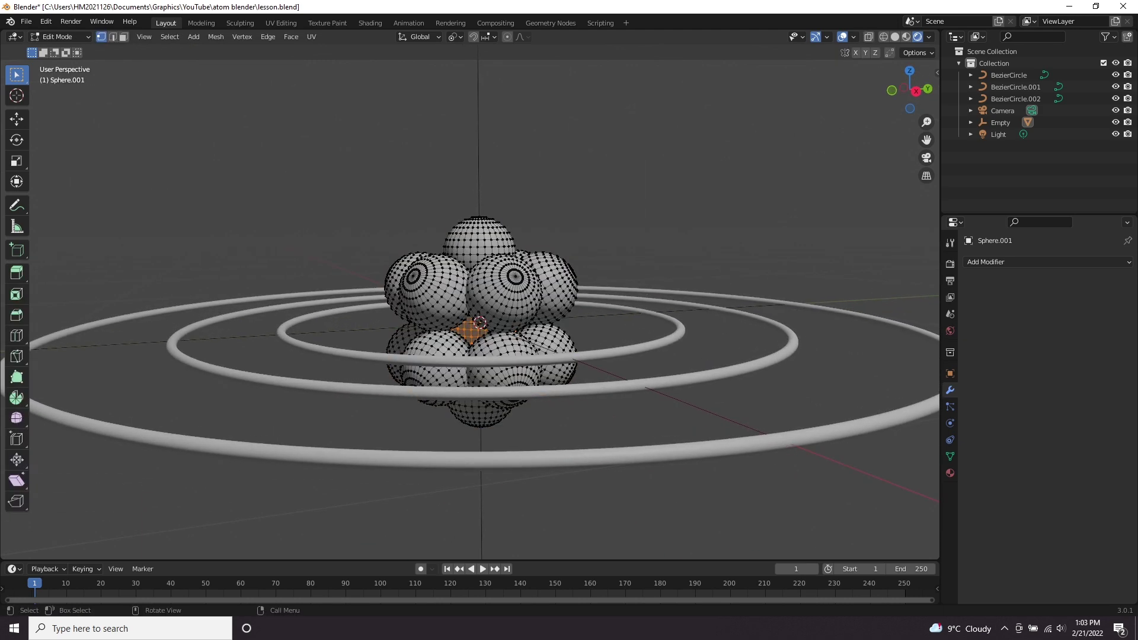
key("Tab")
Scale the joined nucleus uniformly to about 0.314 and save the file.
middle_click_drag(479, 322, 596, 375)
key("s")
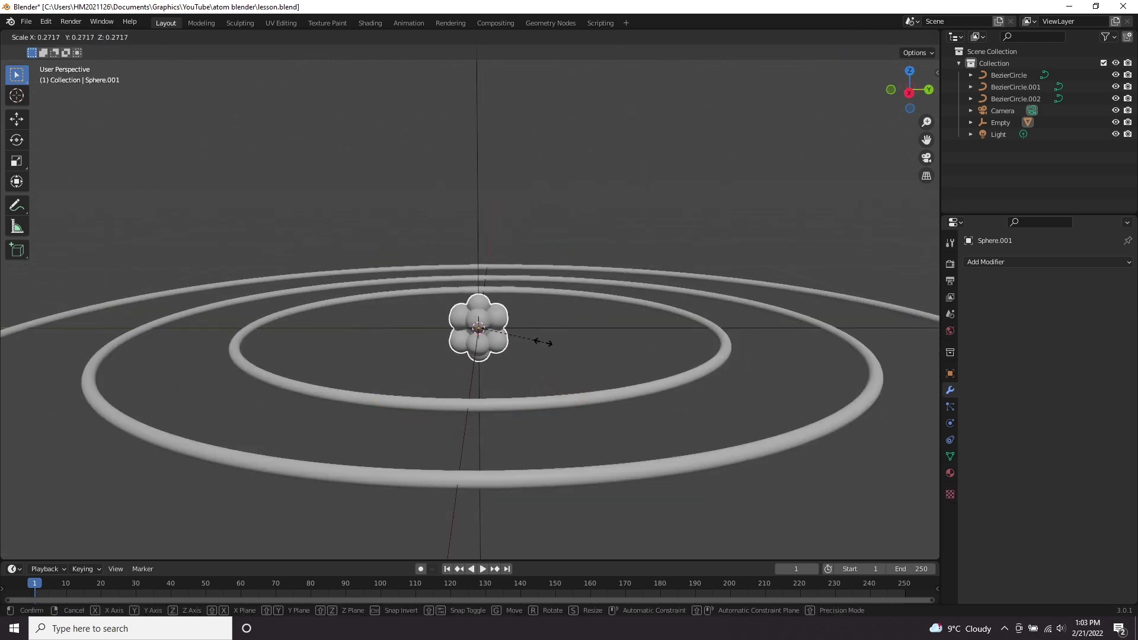
left_click(560, 344)
scroll(560, 344, "up", 3)
key("ctrl+s")
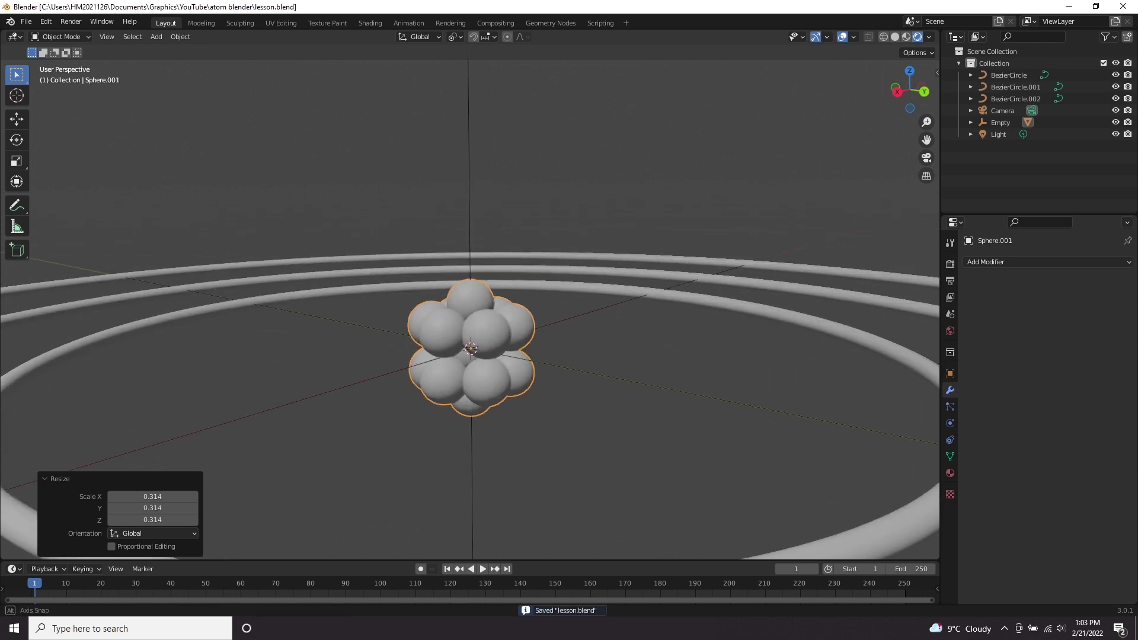
Select the innermost ring and show its transform properties, trying out a change of its Y rotation and undoing it.
mouse_move(560, 344)
middle_mouse_down()
mouse_move(584, 351)
mouse_move(572, 382)
mouse_move(566, 366)
middle_mouse_up()
scroll(569, 350, "down", 5)
scroll(566, 366, "down", 1)
left_click(559, 366)
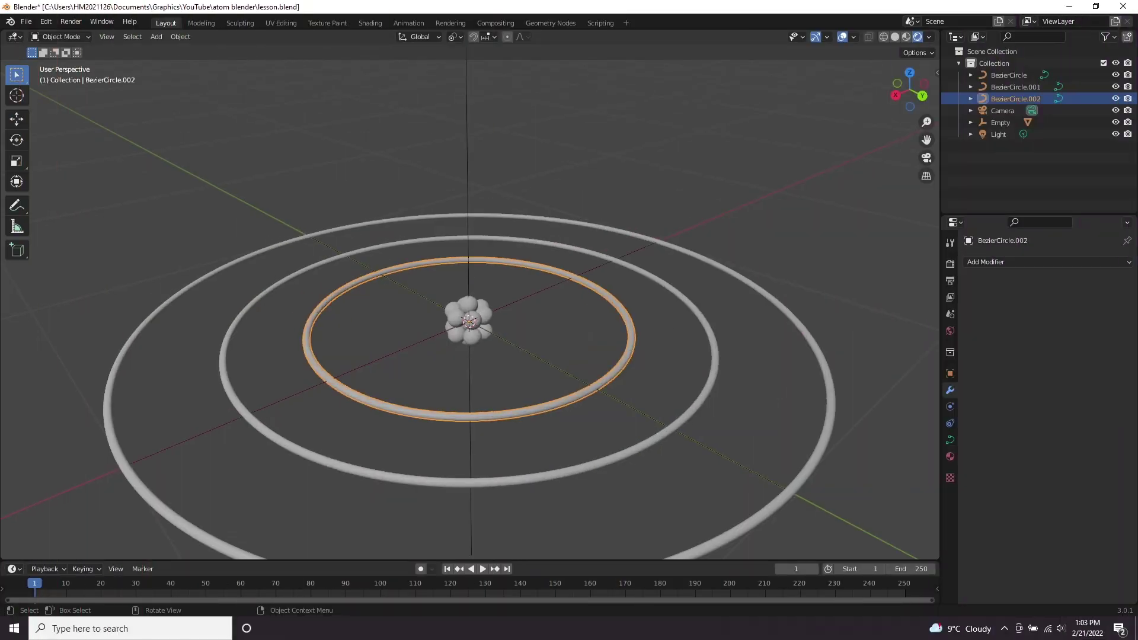
left_click(950, 373)
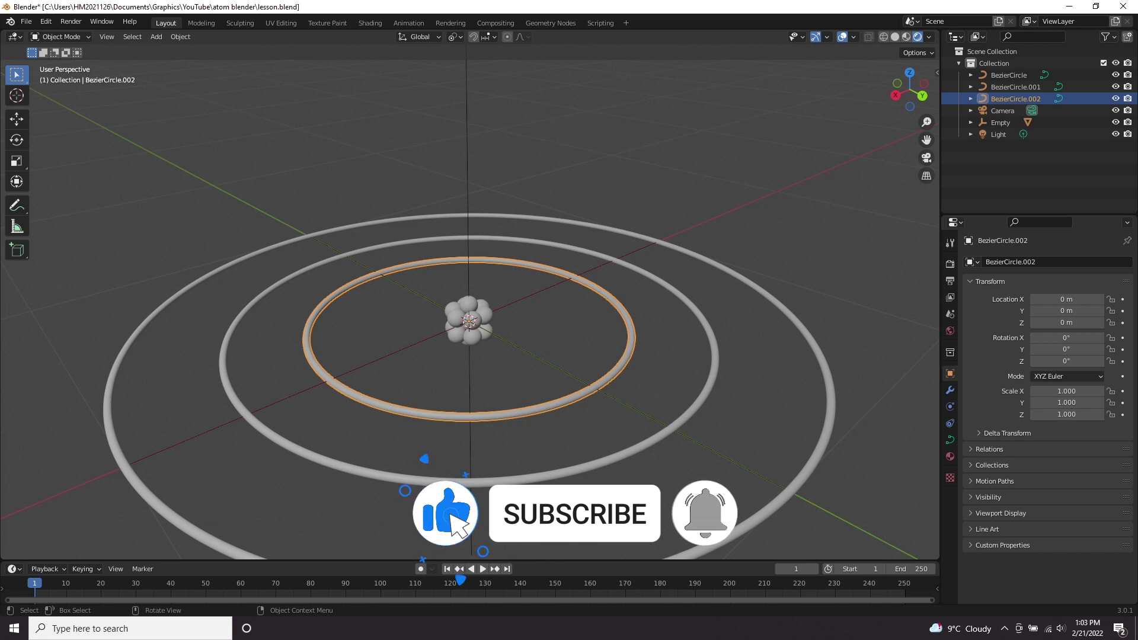
left_click_drag(1067, 349, 1046, 349)
key("ctrl+z")
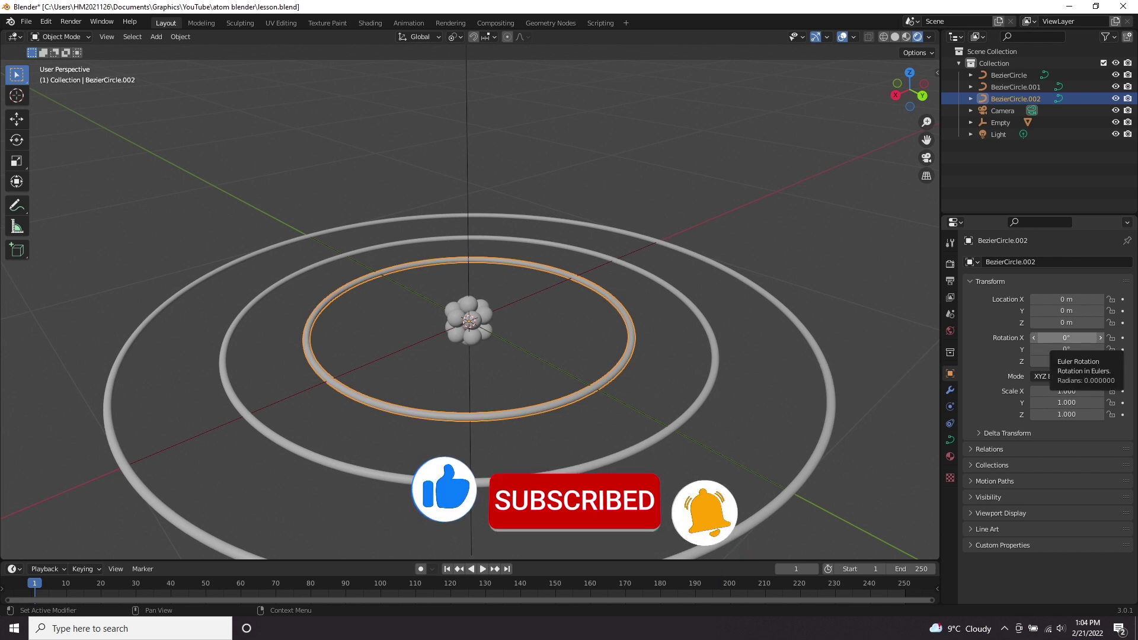
Add a driver to the innermost ring's X rotation, keeping the scripted expression var + 0.0.
right_click(1067, 338)
left_click(1007, 366)
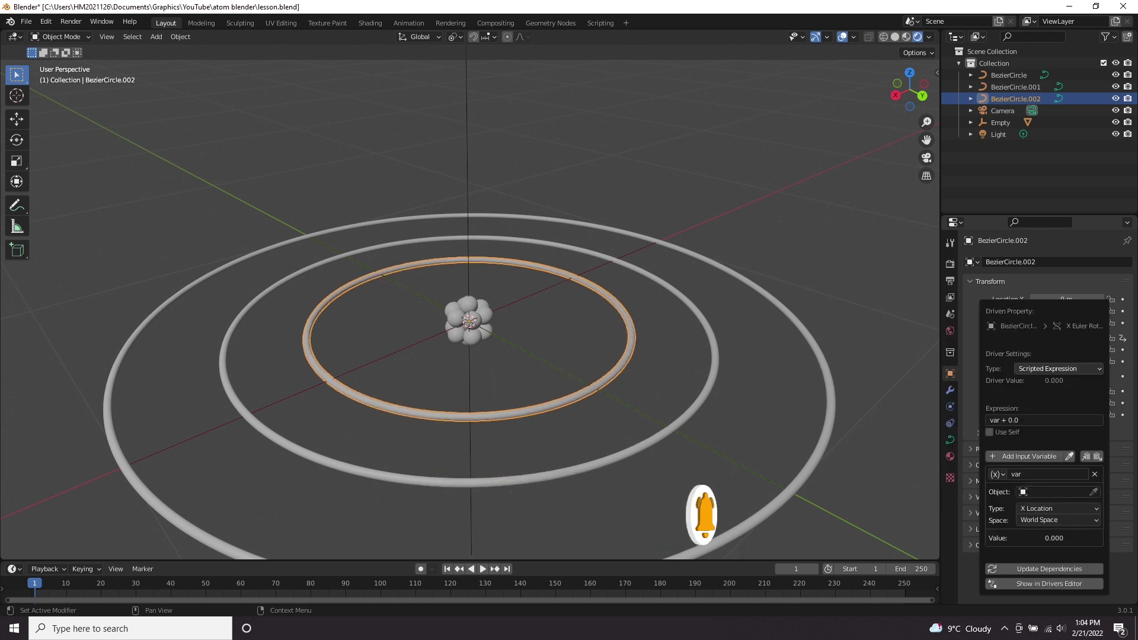
left_click(1043, 420)
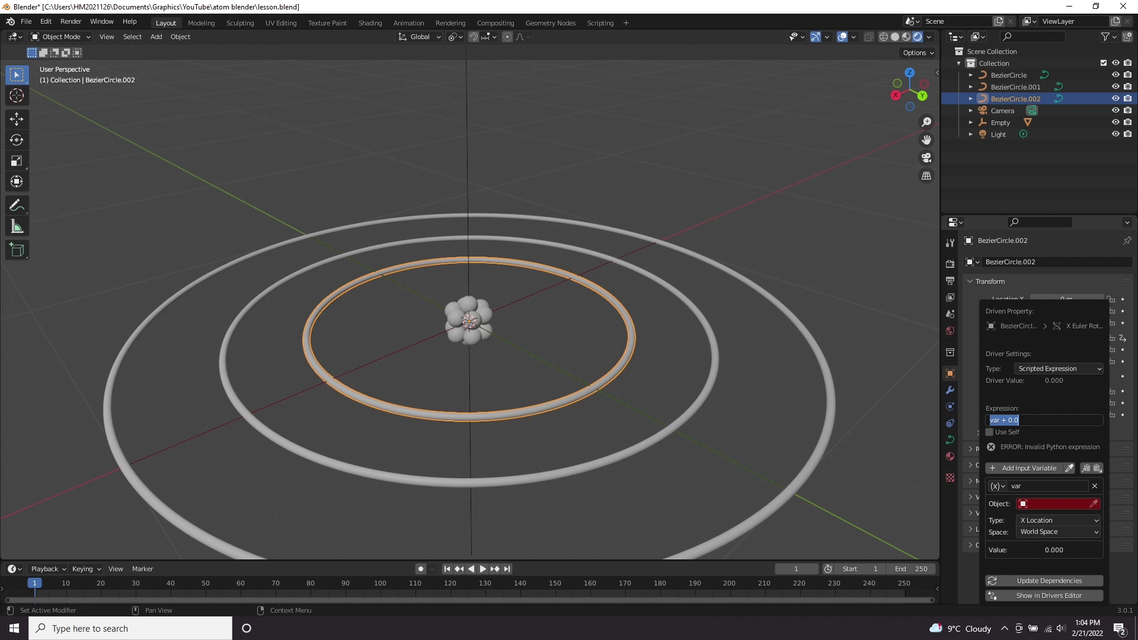
key("Return")
Make the X rotation driver's input variable a Single Property that reads from the Scene data block named Scene.
left_click(998, 486)
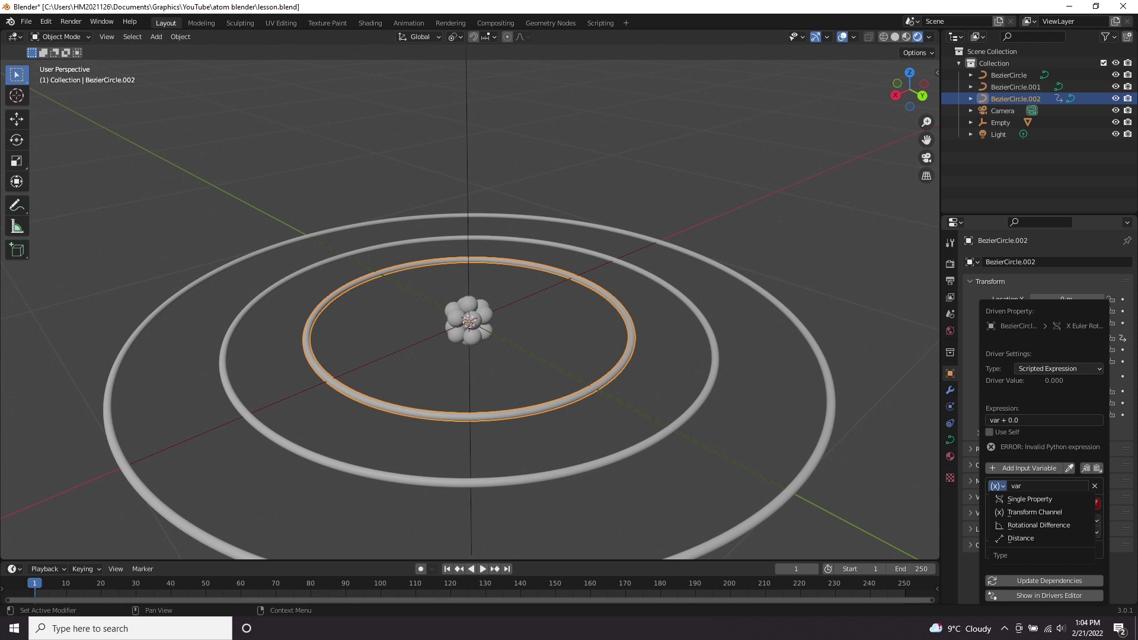
left_click(1029, 499)
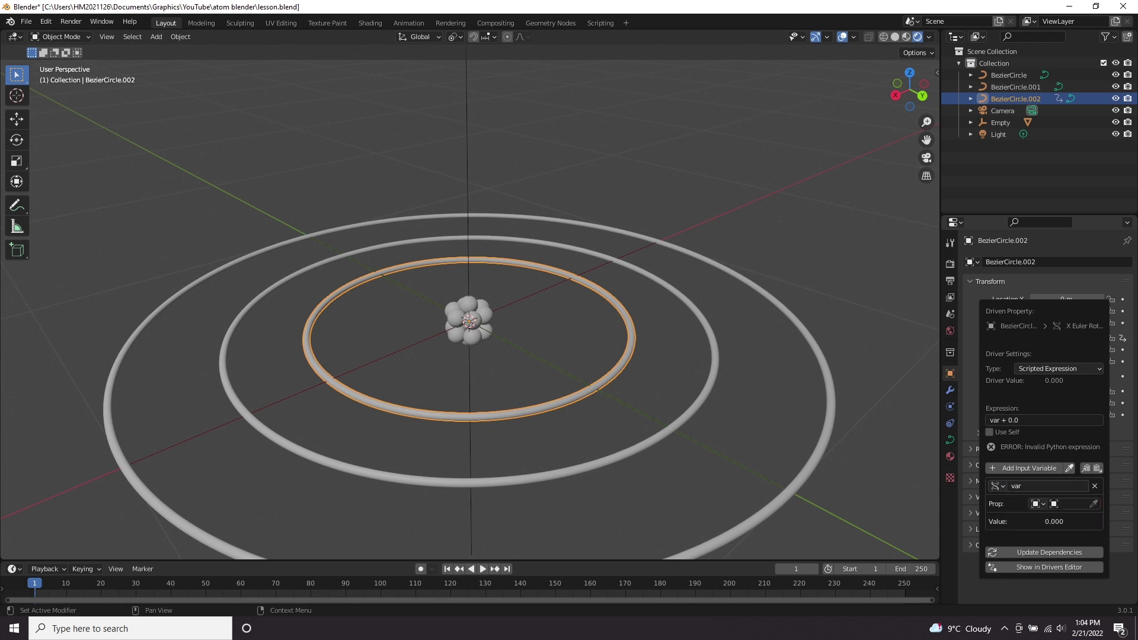
left_click(1035, 503)
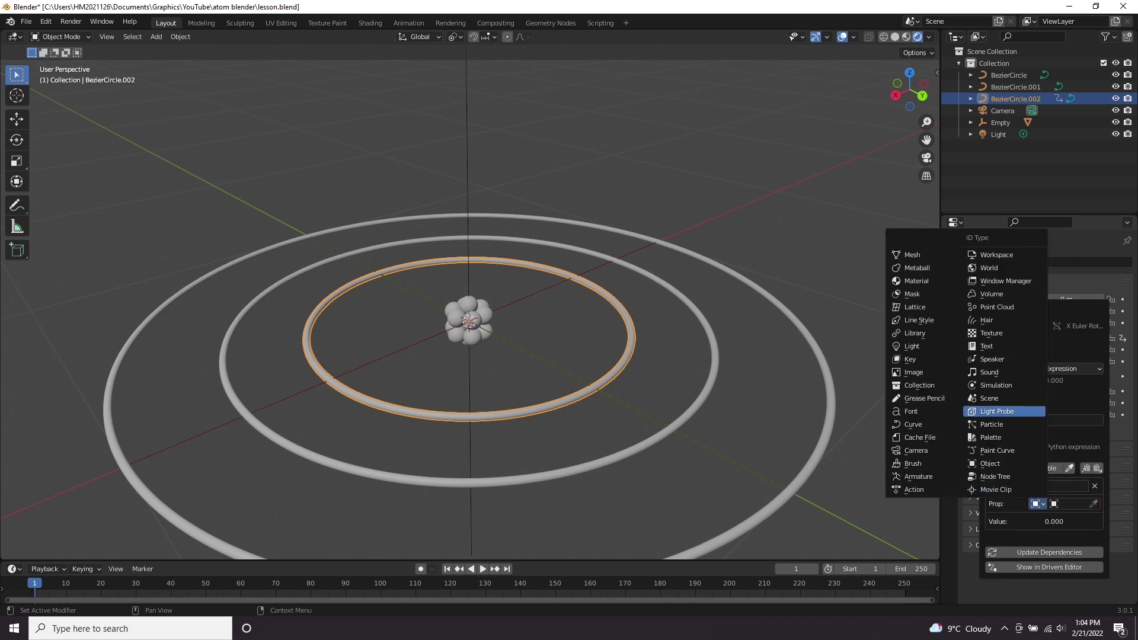
left_click(989, 398)
left_click(1075, 504)
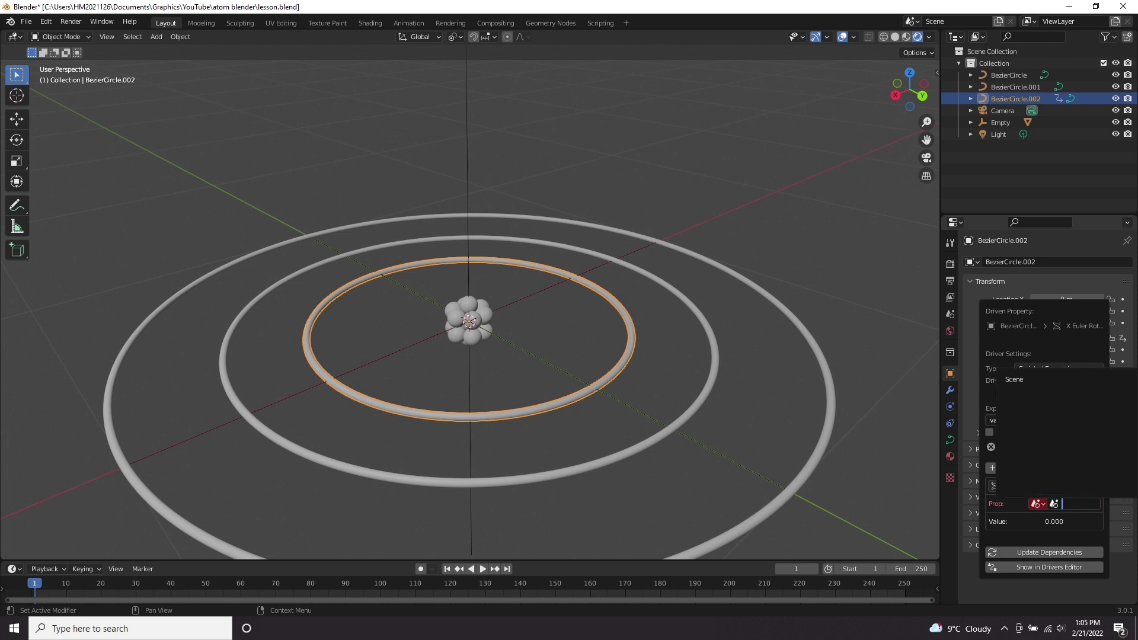
left_click(1019, 379)
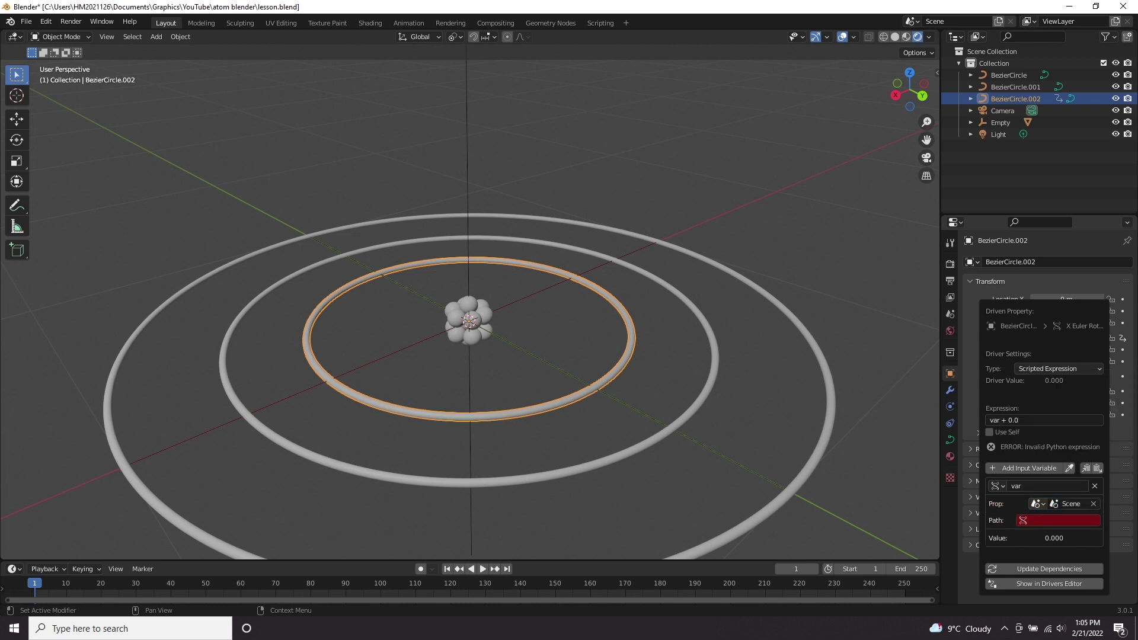
Set the driver variable's path to frame_current and play the animation briefly to check the innermost ring's rotation.
left_click(1052, 521)
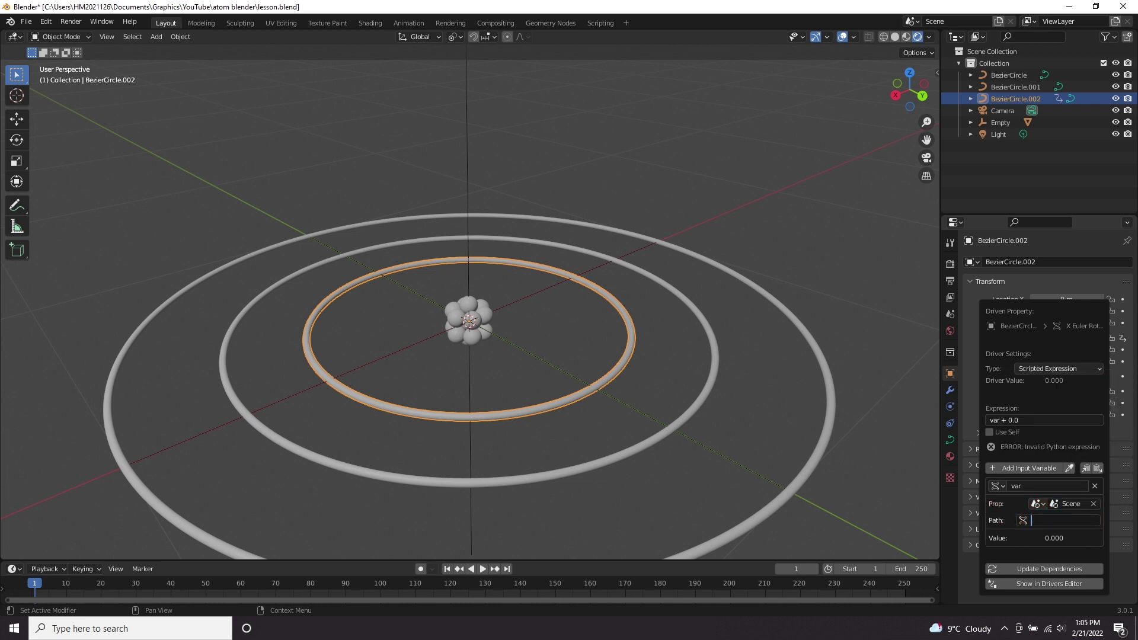
type("frame_current")
key("Return")
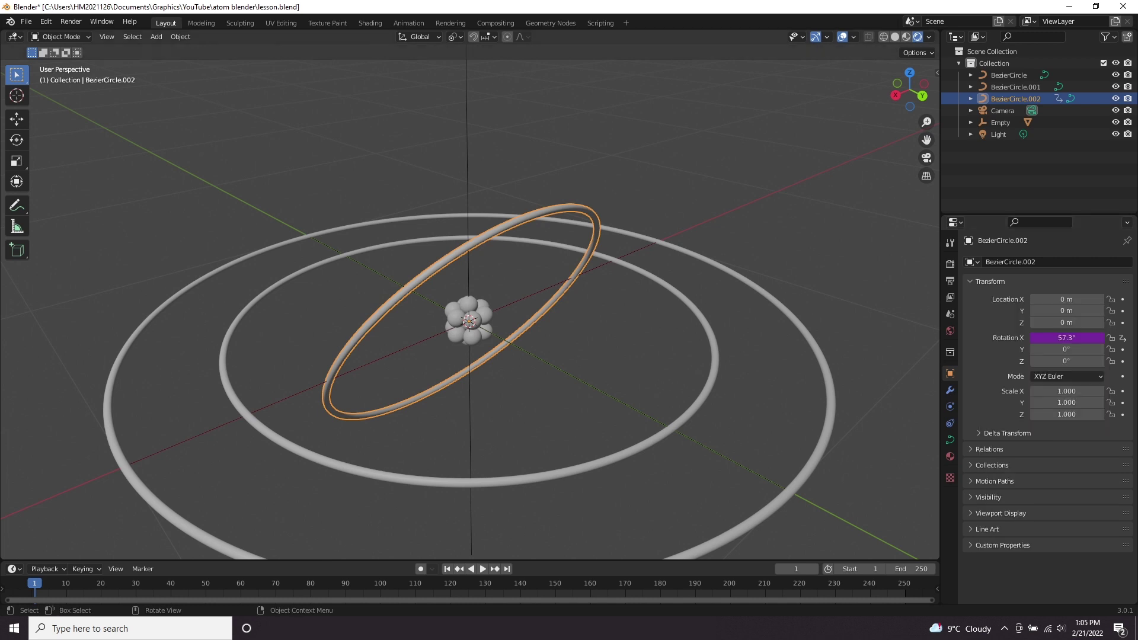
key("space")
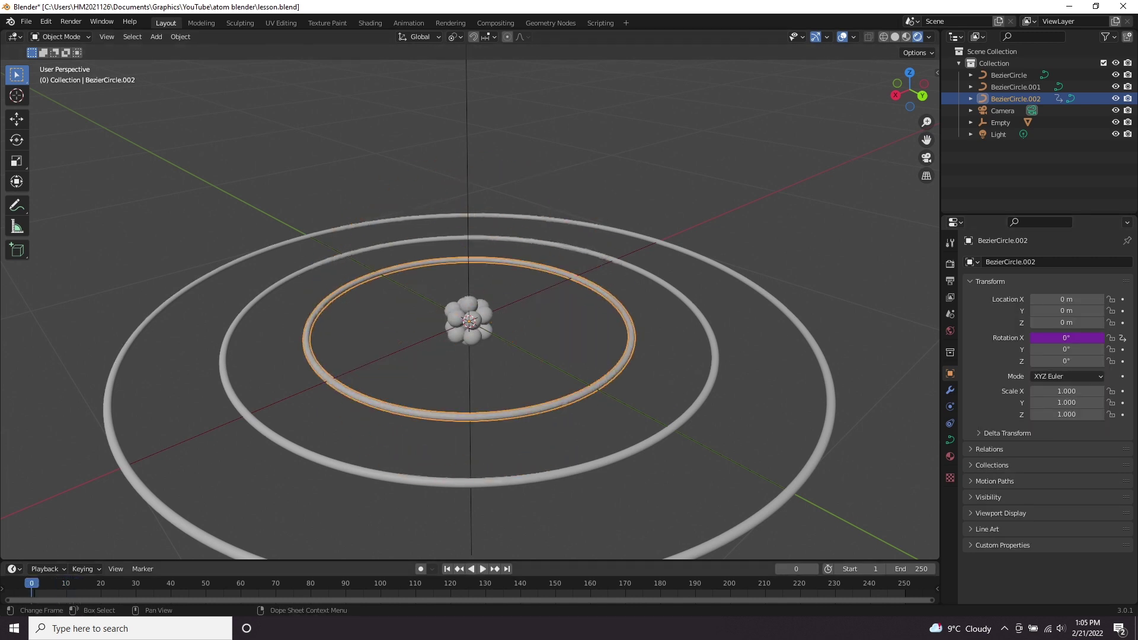
key("space")
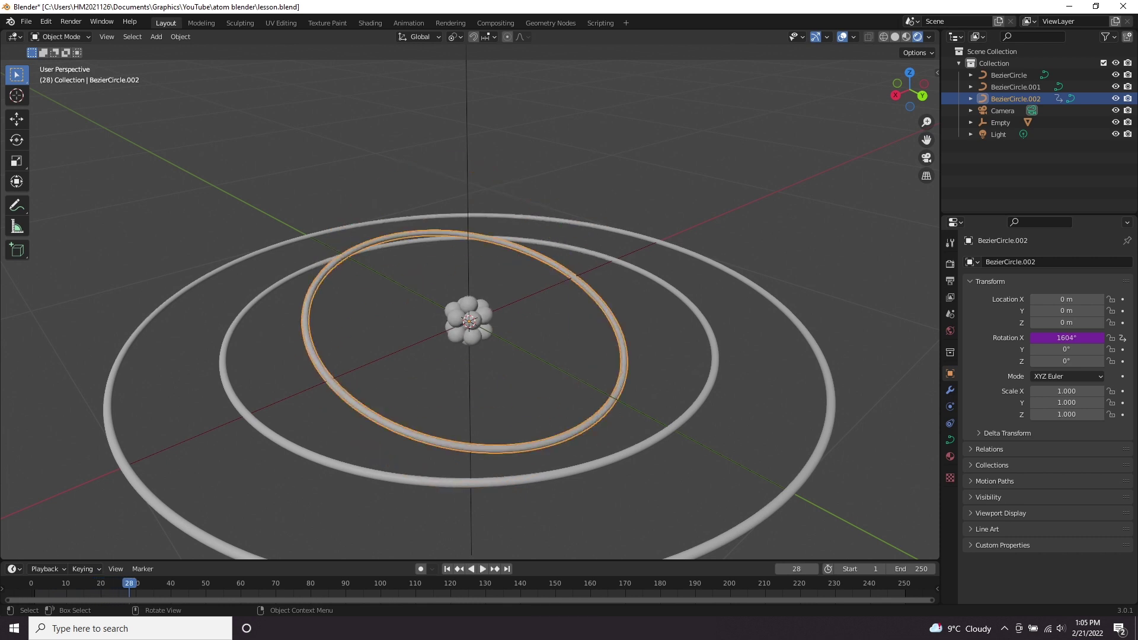
Reopen the innermost ring's X rotation driver for editing and rename its input variable to frame.
key("ctrl+d")
left_click(1048, 482)
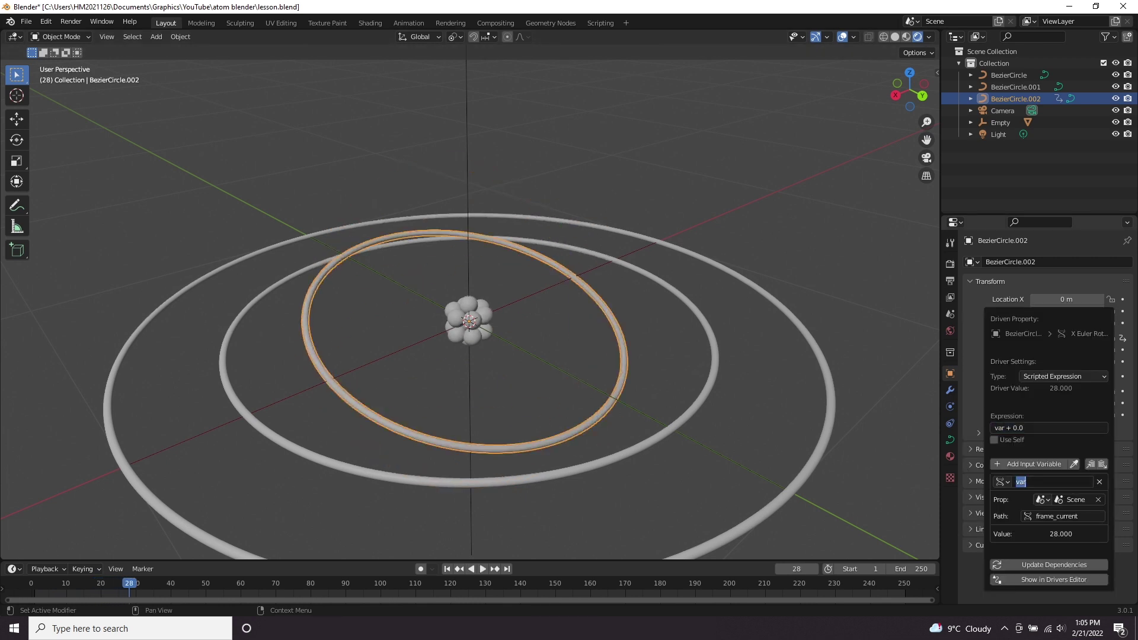
type("time")
key("BackSpace")
key("BackSpace")
type("fa")
key("BackSpace")
type("rame")
Set the driver expression to frame * 0.01, deselect the ring, and preview the rotation speed in playback.
double_click(1048, 427)
key("BackSpace")
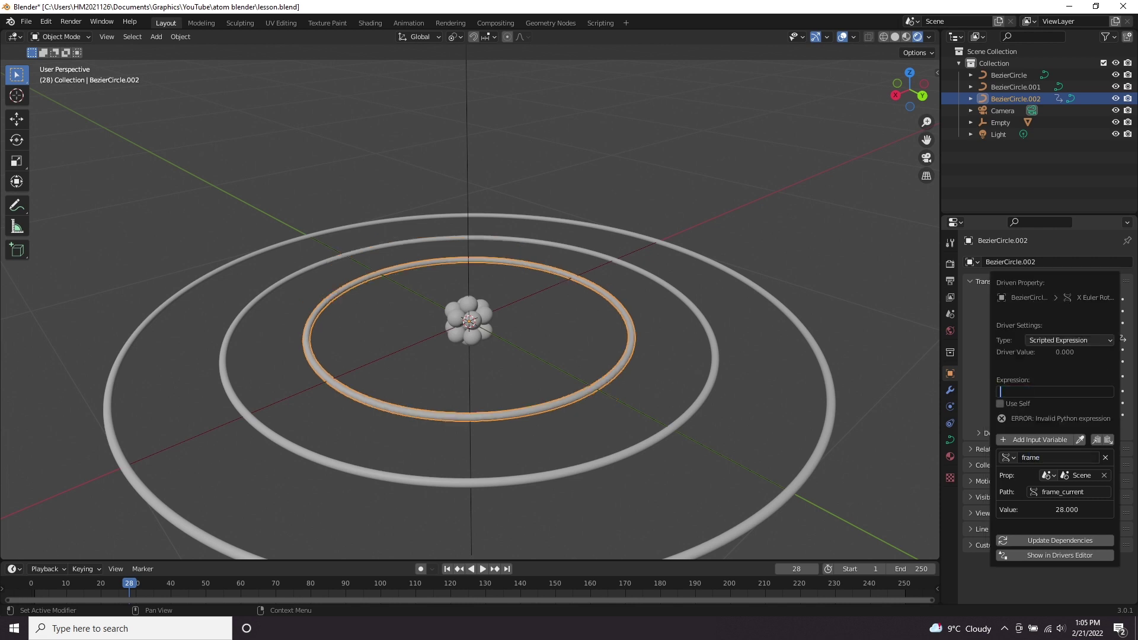
type("frame * 0.01")
key("Return")
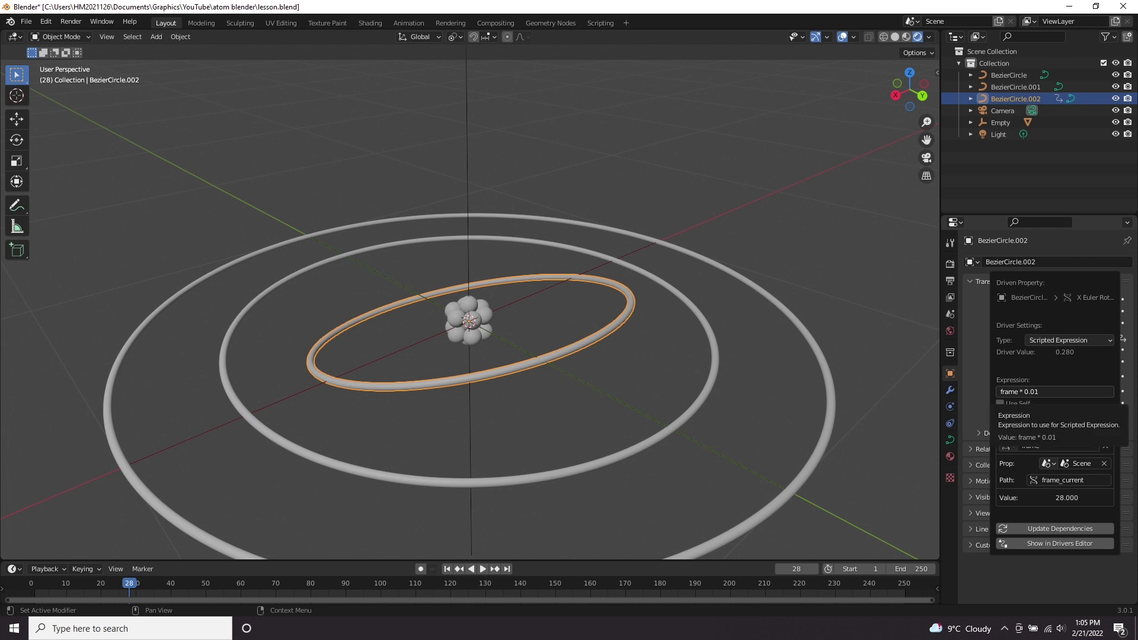
key("alt+a")
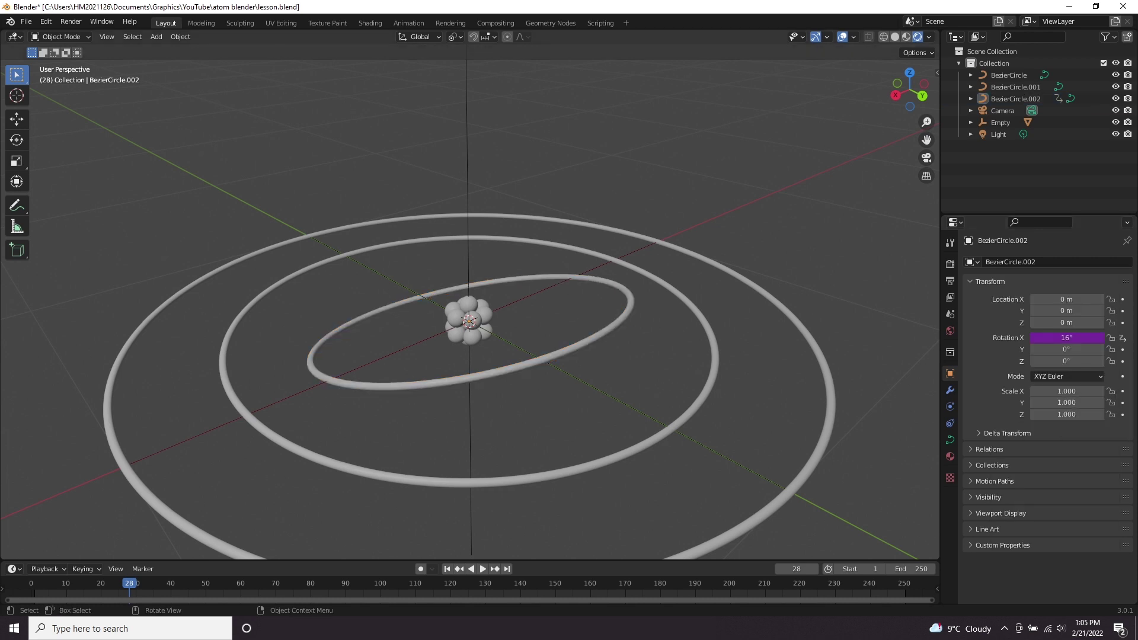
key("space")
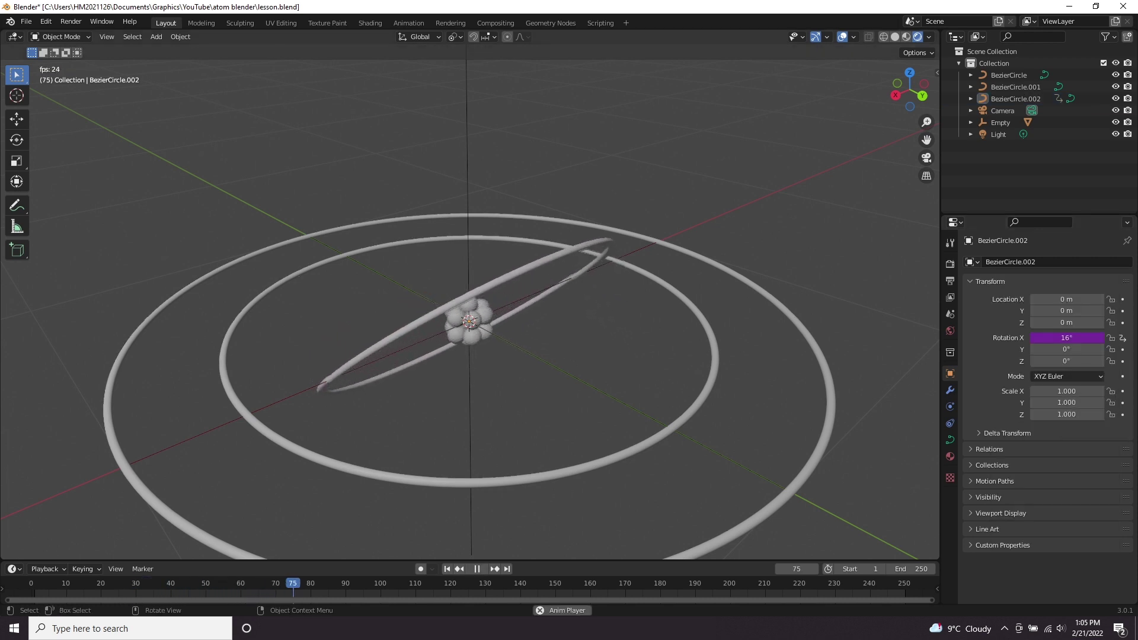
key("space")
Change the innermost ring's X rotation driver expression to frame * 0.05 and preview the rotation in playback.
right_click(1052, 340)
left_click(1053, 341)
double_click(1044, 394)
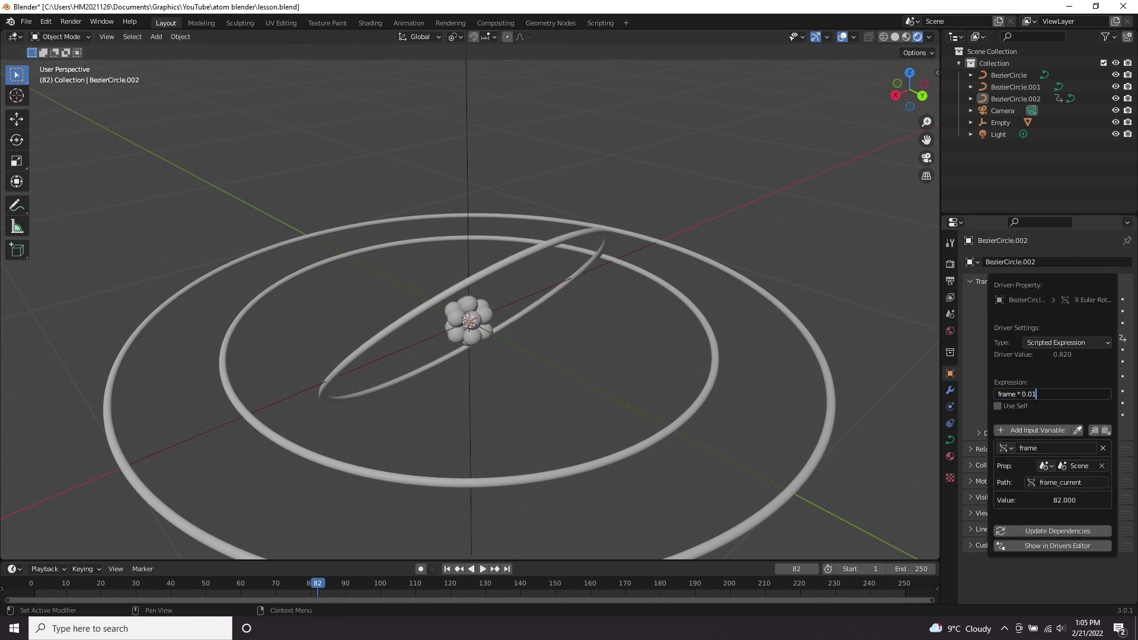
type("5")
key("Return")
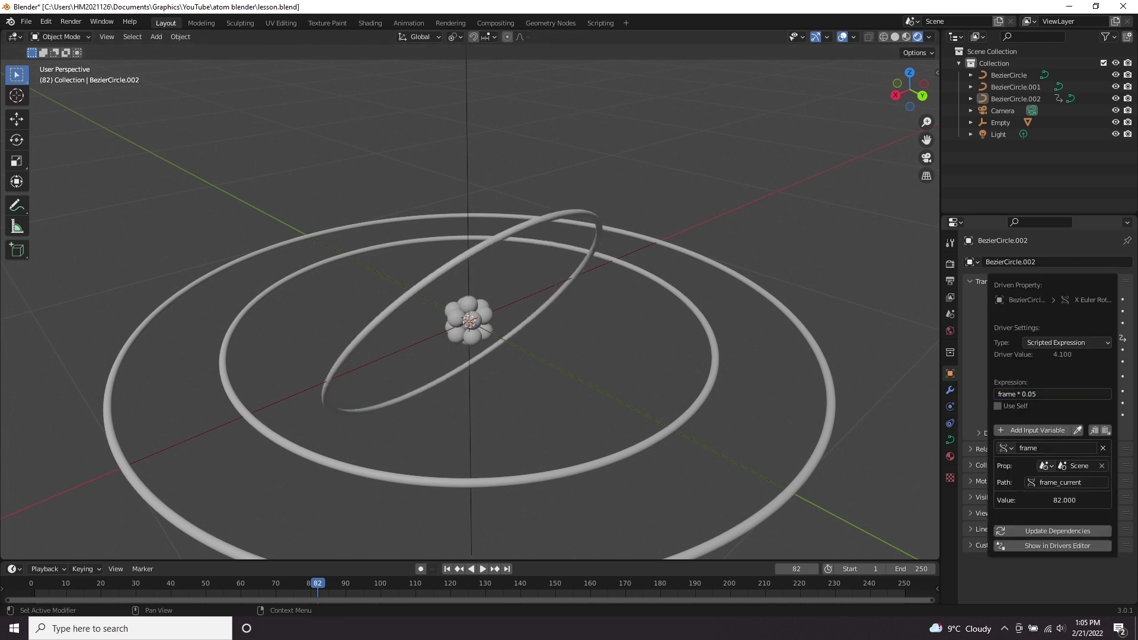
key("space")
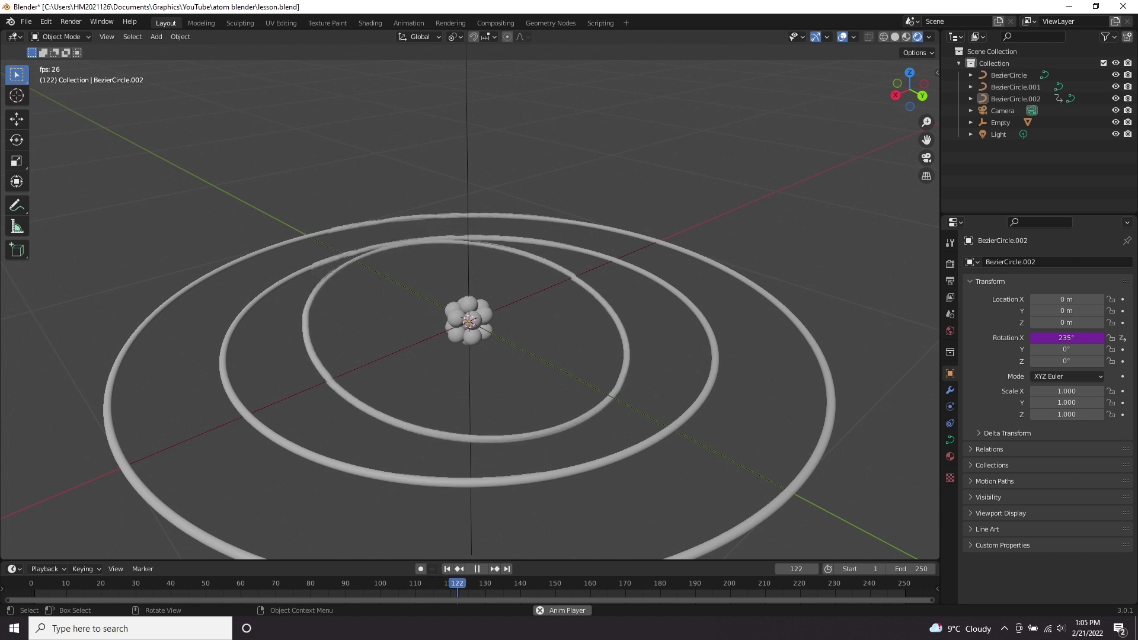
key("space")
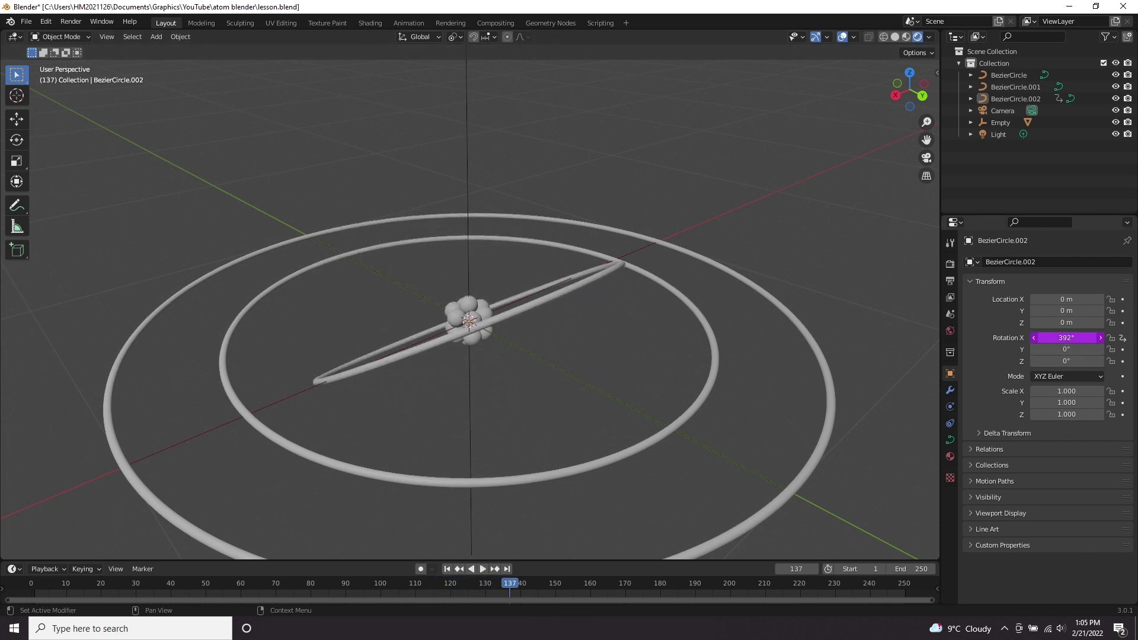
Copy the innermost ring's X rotation driver onto its Y rotation and play the animation to check it.
right_click(1067, 339)
left_click(1065, 329)
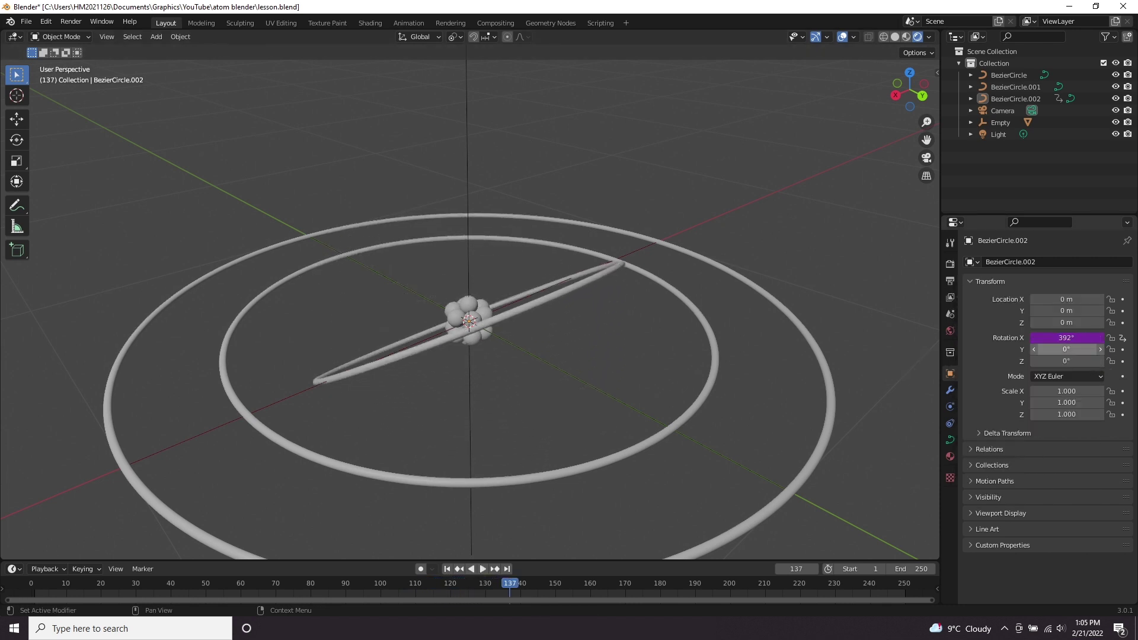
right_click(1066, 349)
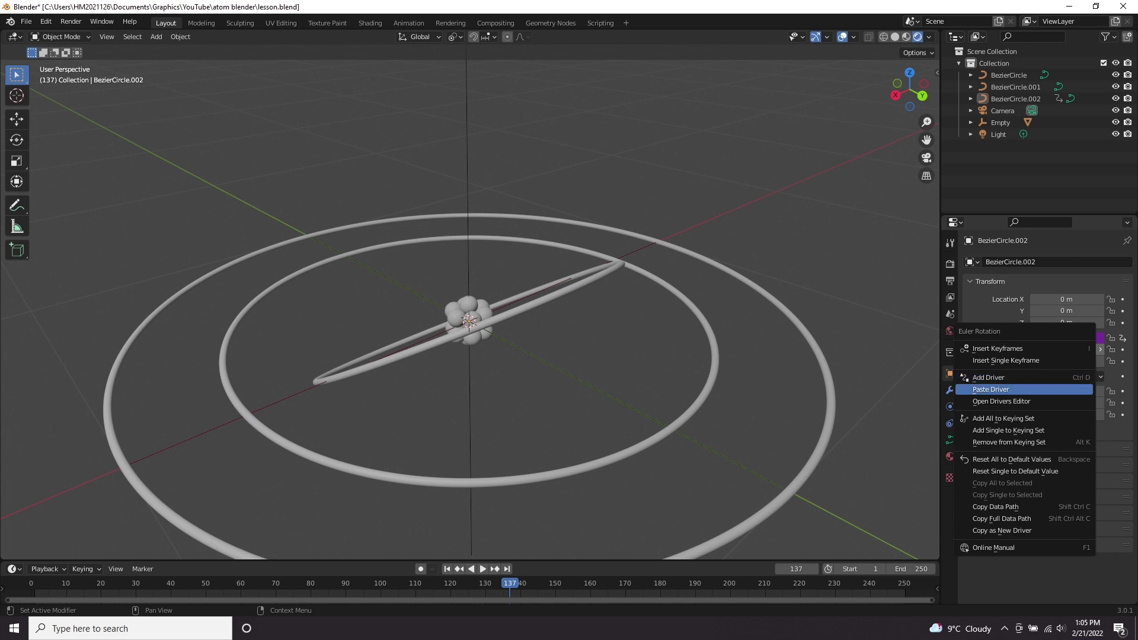
left_click(1007, 390)
key("space")
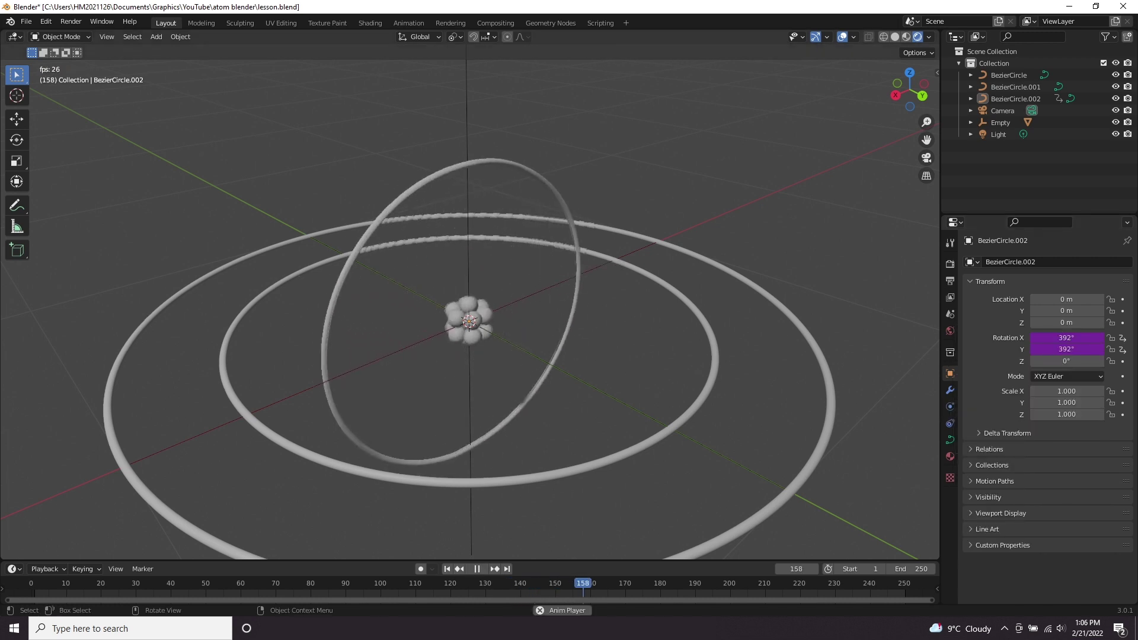
middle_click_drag(510, 355, 482, 335)
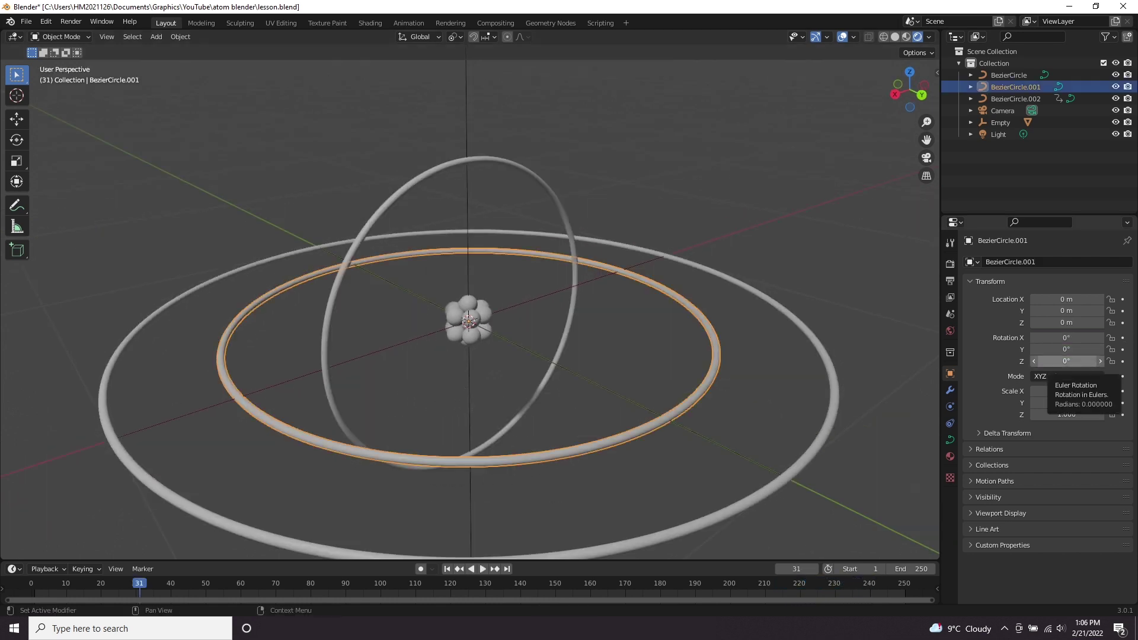
Paste the copied driver onto the middle ring's X and Z rotation.
right_click(1043, 338)
left_click(1007, 340)
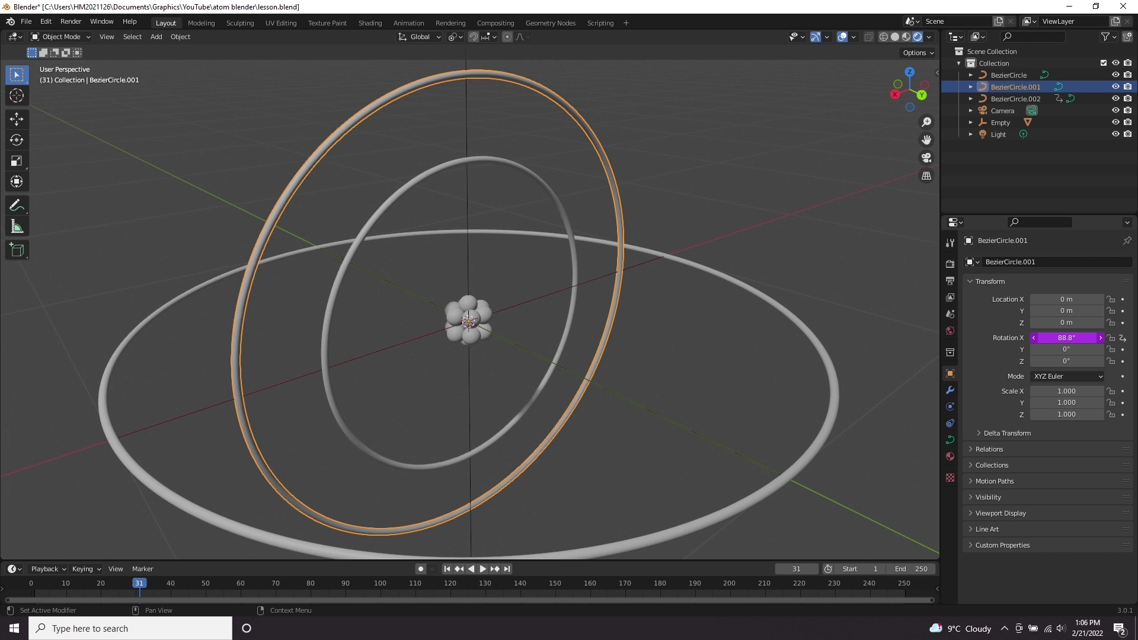
right_click(1058, 363)
left_click(1057, 362)
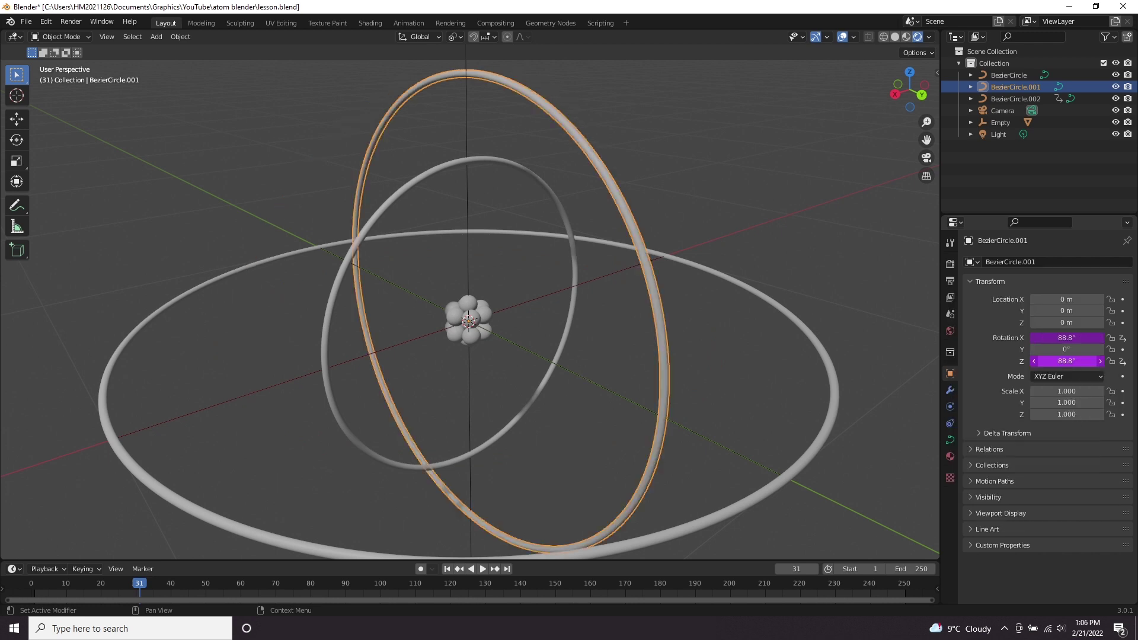
Preview the middle ring's driven rotation in playback, then stop and select the outermost ring.
key("space")
key("alt+a")
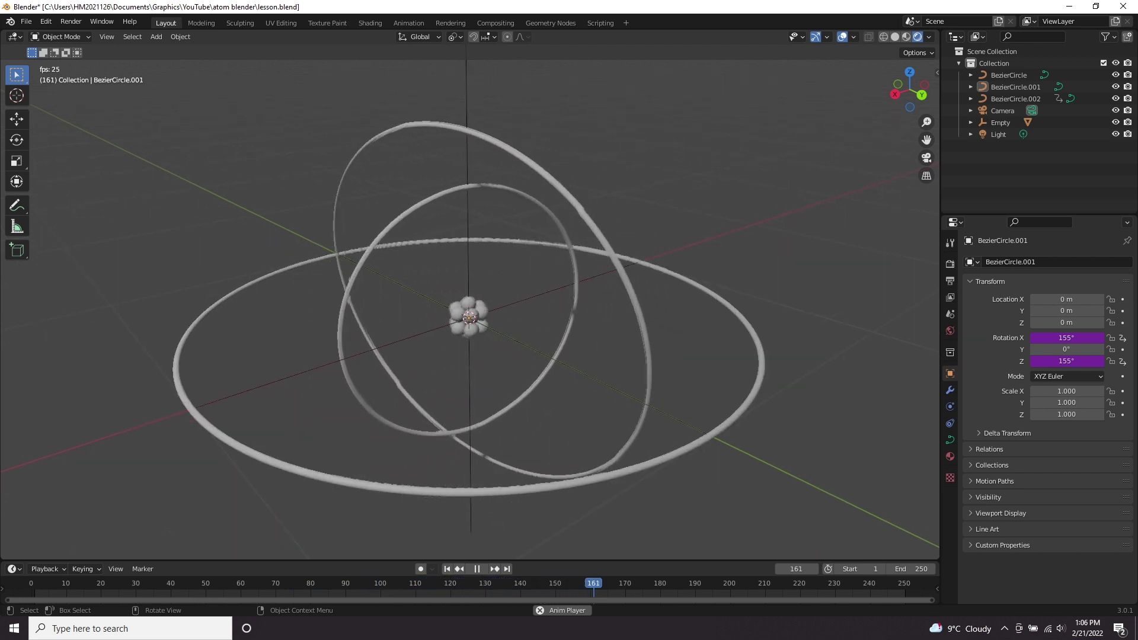
key("space")
left_click(761, 371)
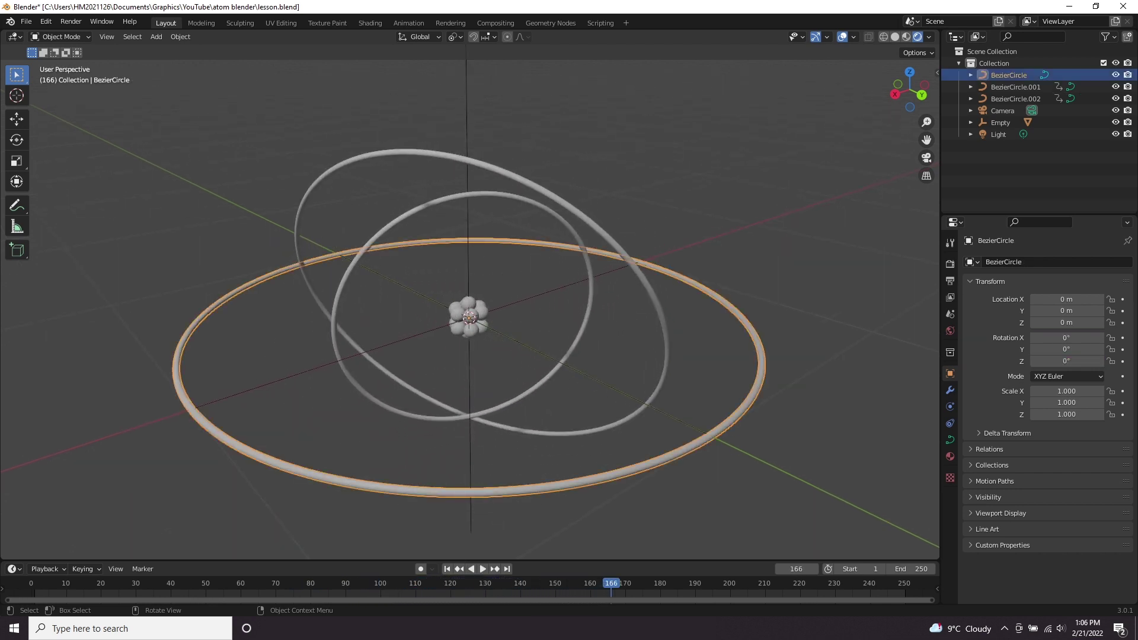
right_click(1049, 337)
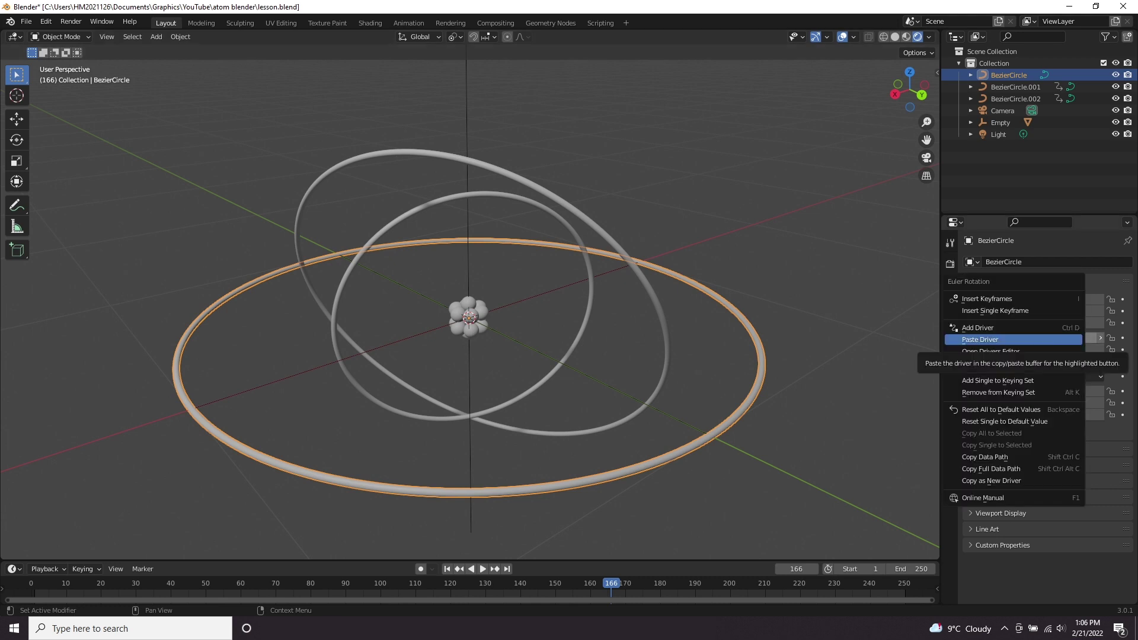
left_click(1019, 336)
key("ctrl+z")
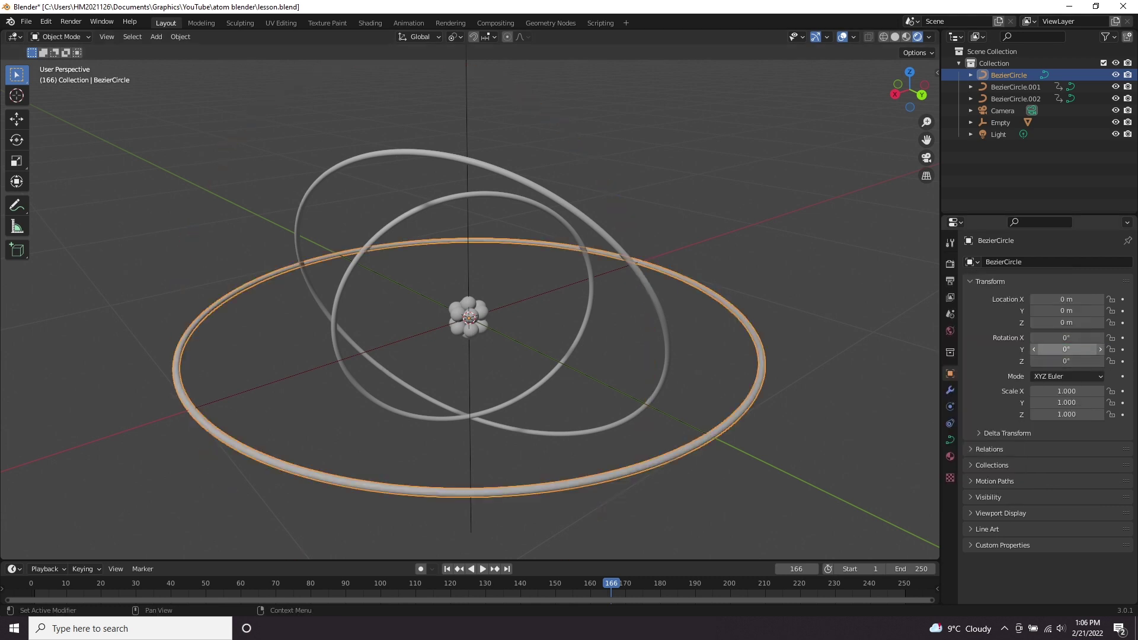
Paste the copied driver onto the outermost ring's Y and Z rotation.
right_click(1060, 350)
left_click(1058, 351)
right_click(1055, 361)
left_click(1056, 361)
Play the animation with nothing selected and view all three rotating rings from a lower angle.
key("space")
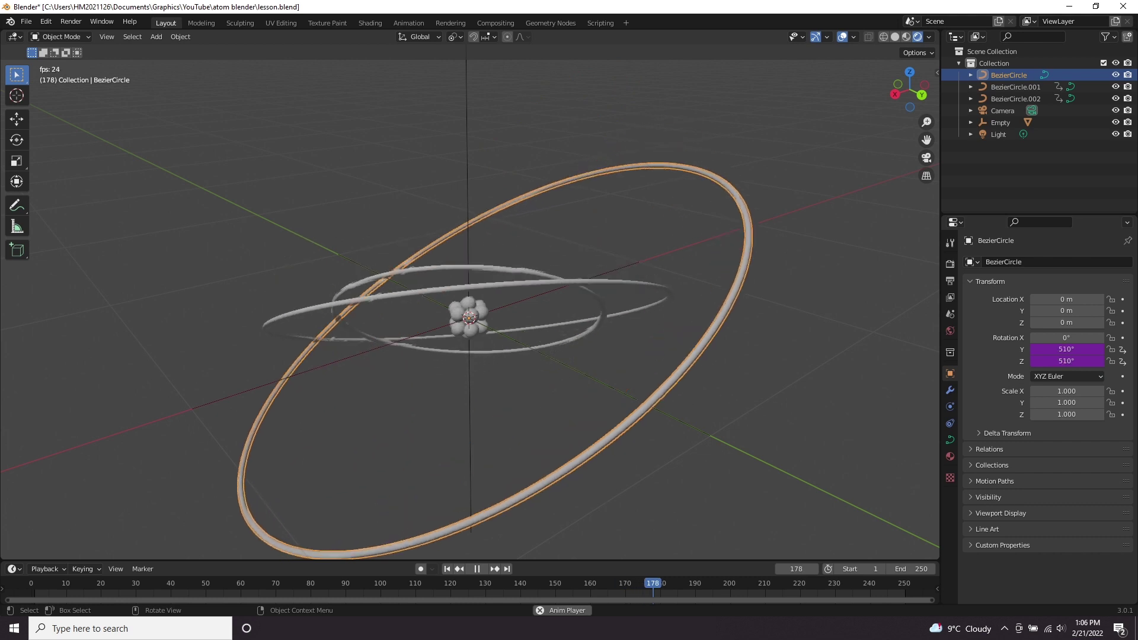
left_click(830, 367)
middle_click_drag(593, 367, 544, 331)
key("space")
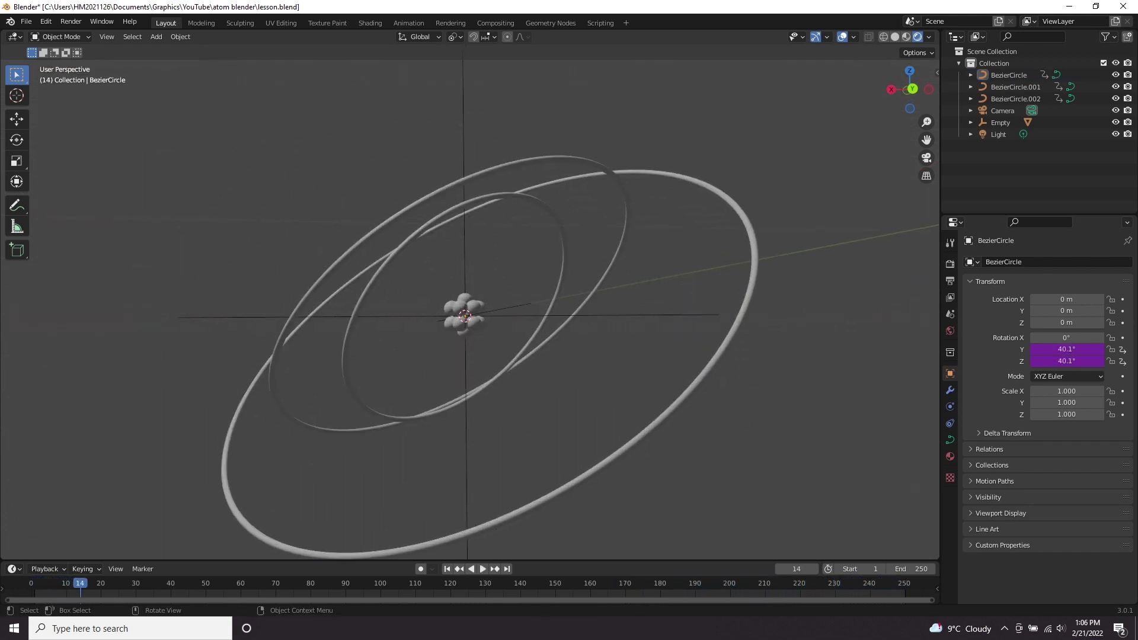
Rewind to frame 0, replay the ring animation up to frame 63, and select the outermost ring.
left_click_drag(79, 584, 31, 583)
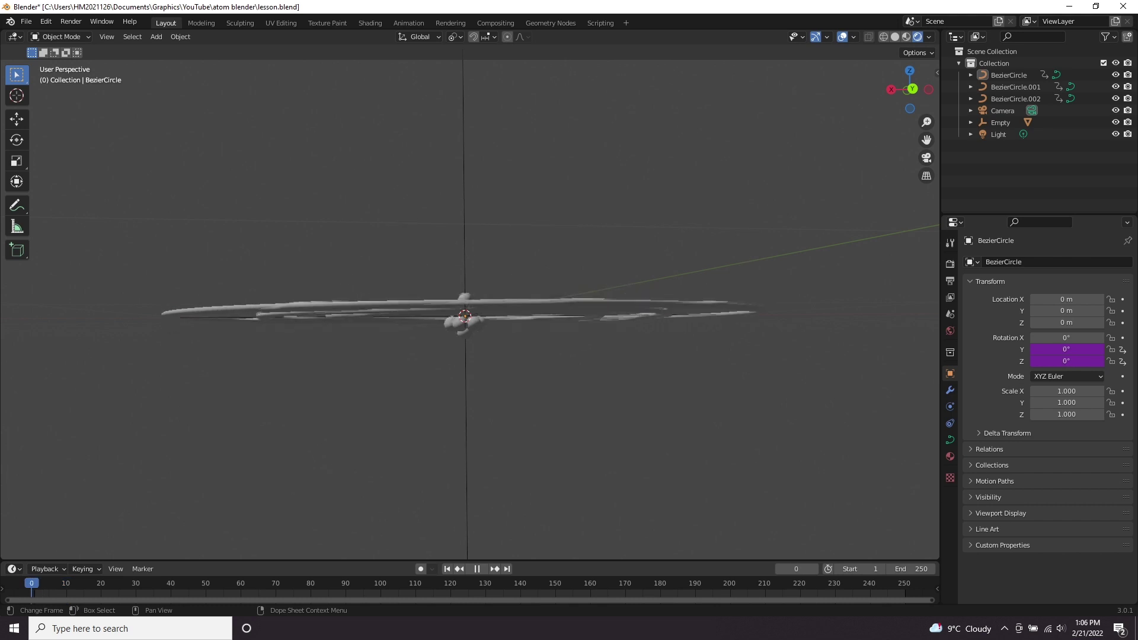
middle_click_drag(474, 380, 484, 388)
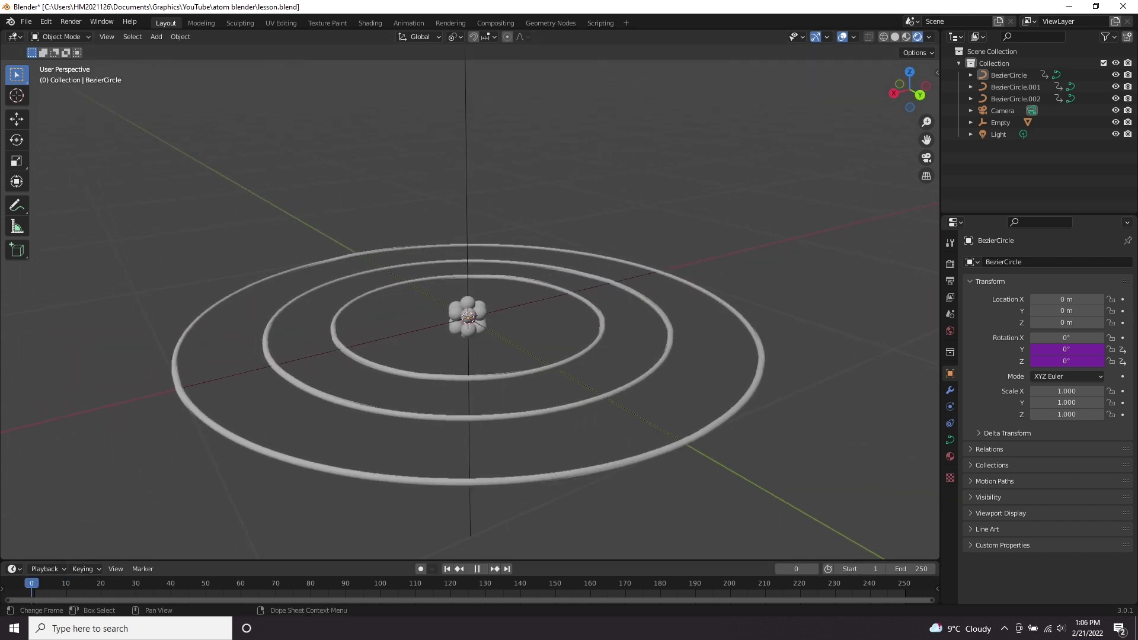
key("space")
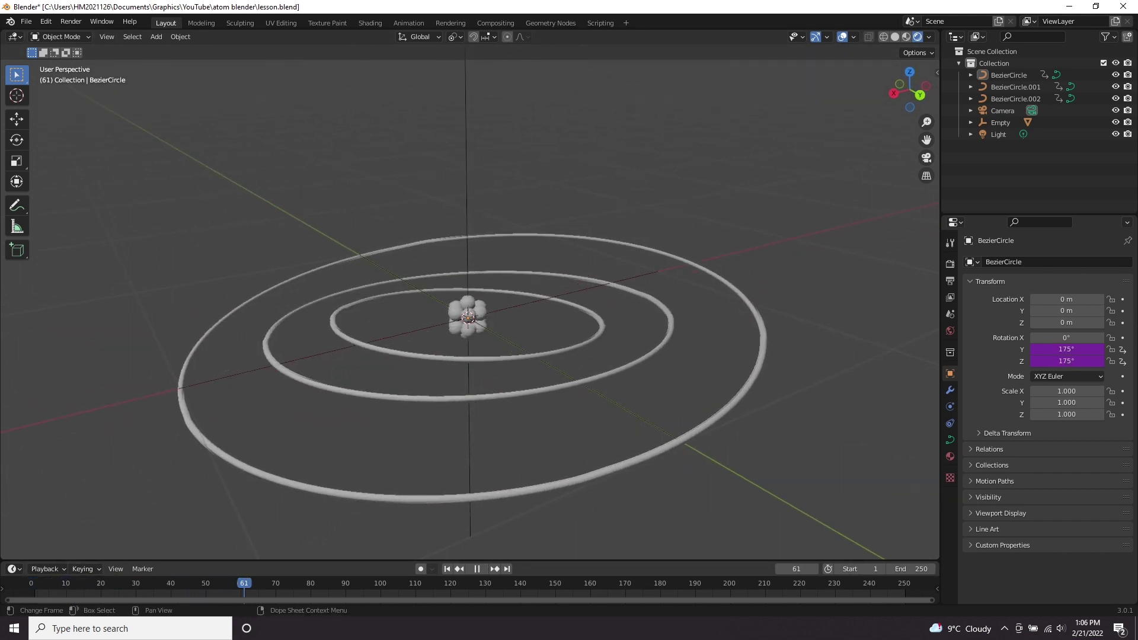
key("space")
mouse_move(474, 403)
middle_mouse_down()
mouse_move(485, 380)
mouse_move(489, 400)
middle_mouse_up()
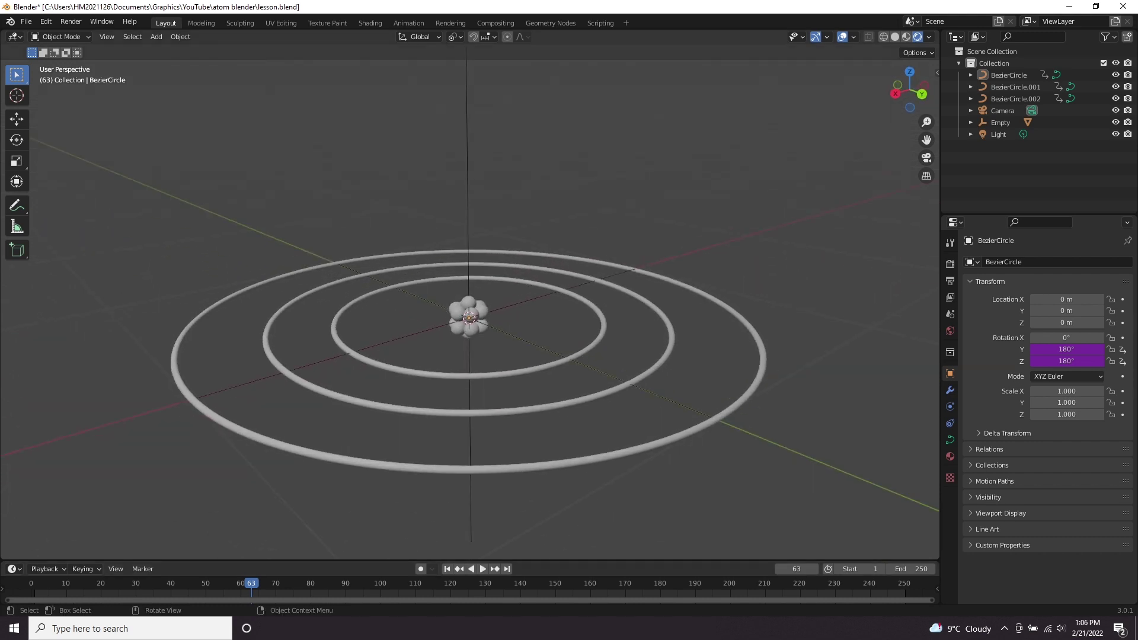
left_click(763, 359)
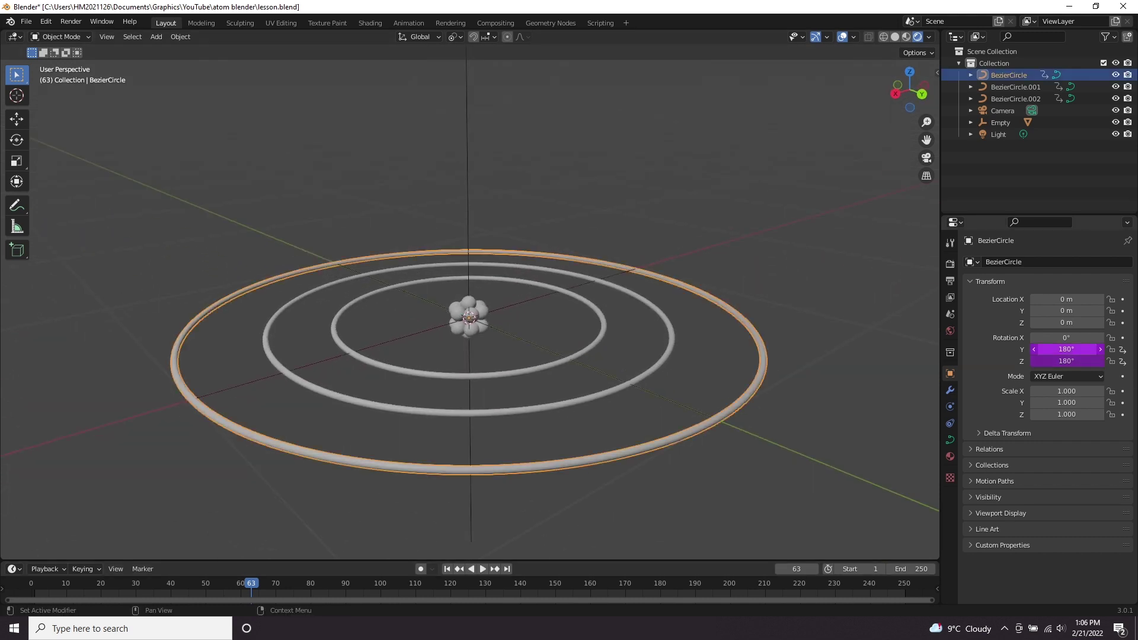
Change the outermost ring's Y rotation driver expression to 150+(frame * 0.05).
right_click(1065, 349)
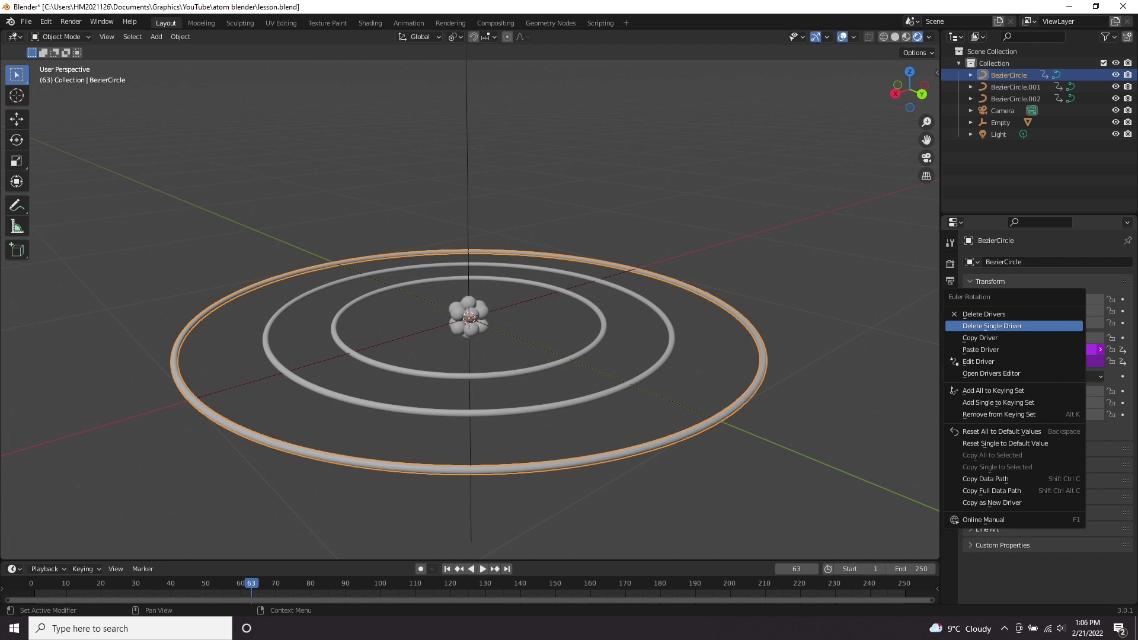
right_click(1065, 349)
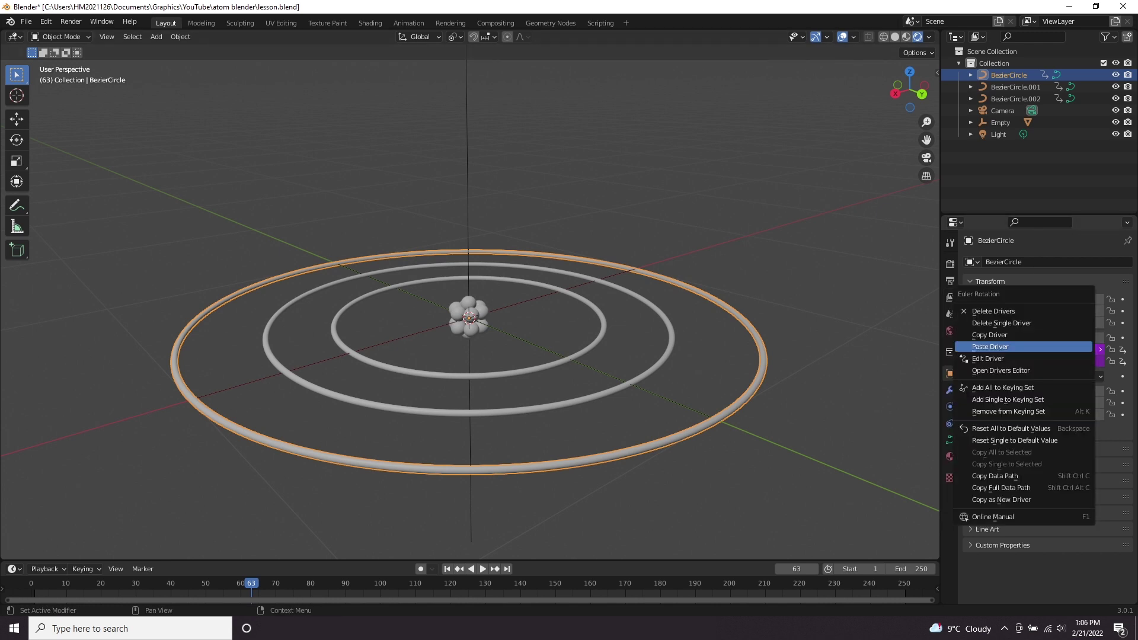
left_click(988, 358)
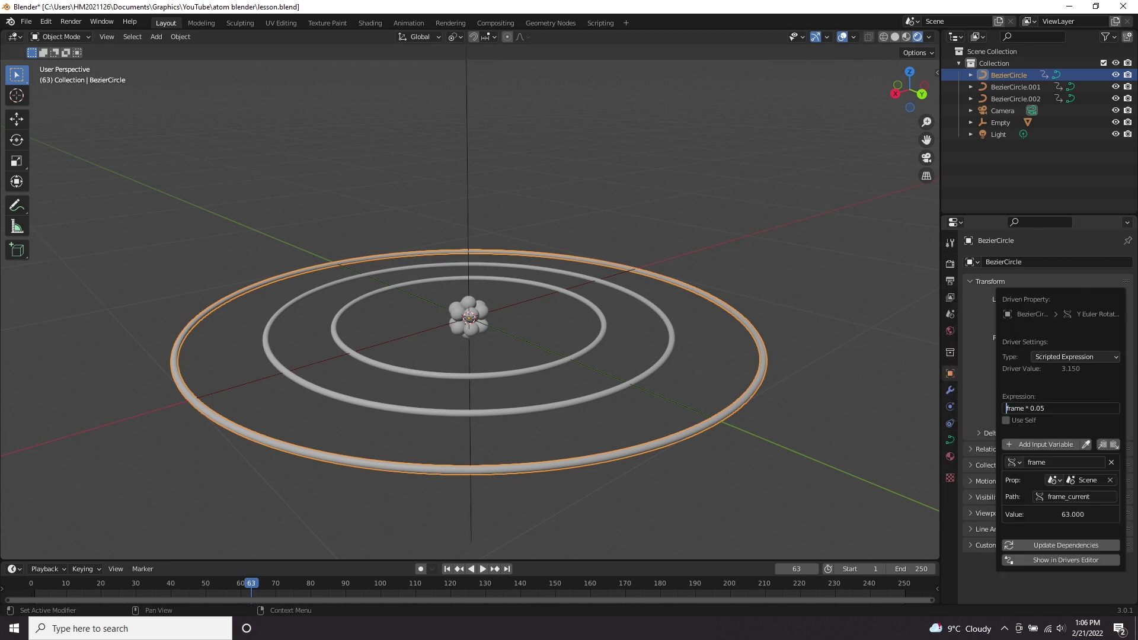
type("(")
left_click(1047, 408)
type(")")
type("150+")
key("Return")
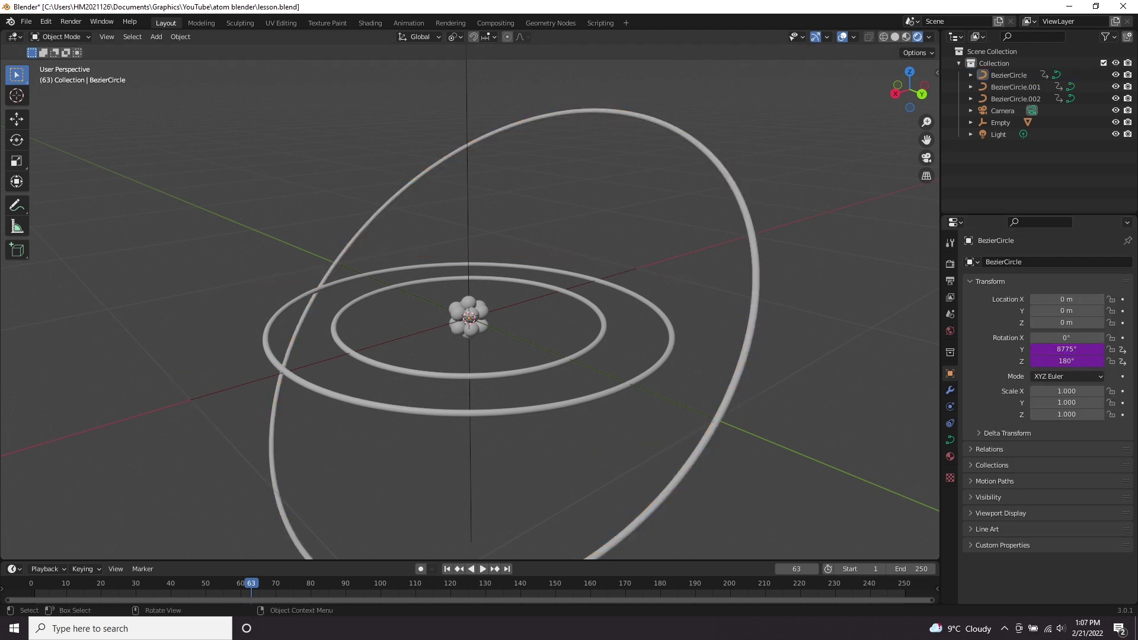
Return to frame 0 and change the middle ring's X rotation driver expression to 500+(frame * 0.05).
left_click(32, 583)
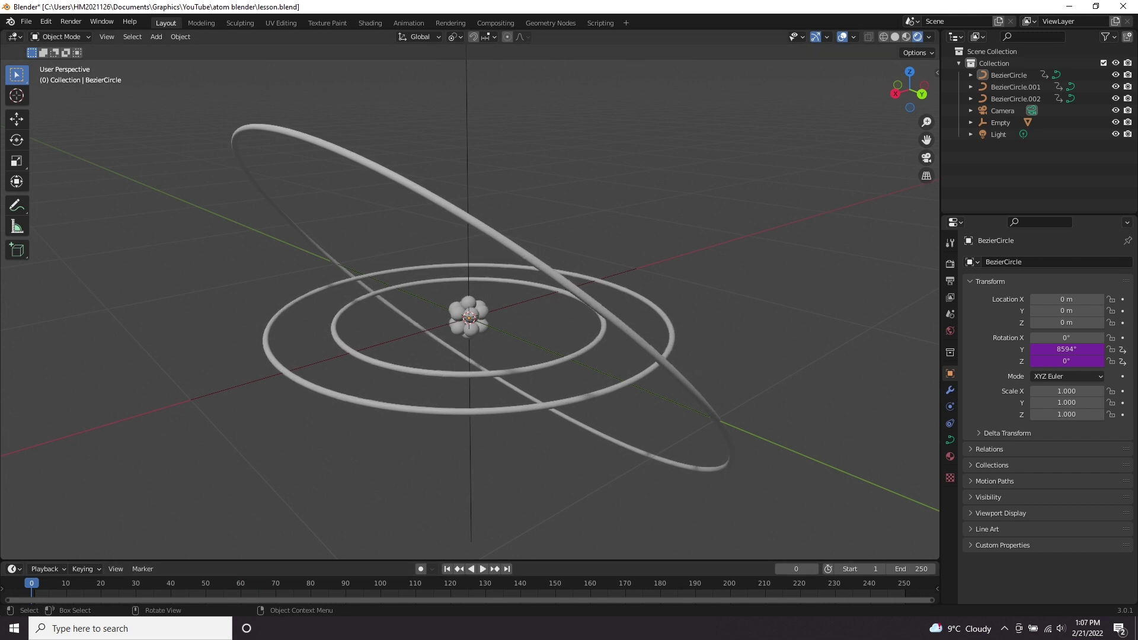
middle_click_drag(352, 406, 333, 424)
left_click(332, 429)
middle_click_drag(610, 275, 616, 261)
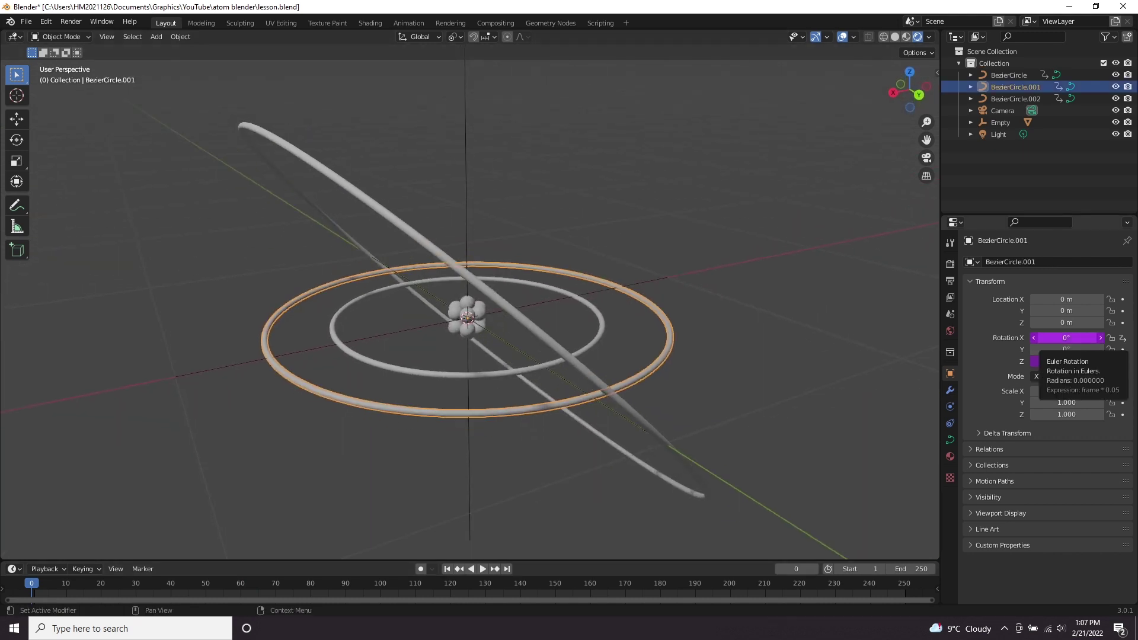
right_click(1067, 338)
left_click(1060, 339)
left_click(1060, 389)
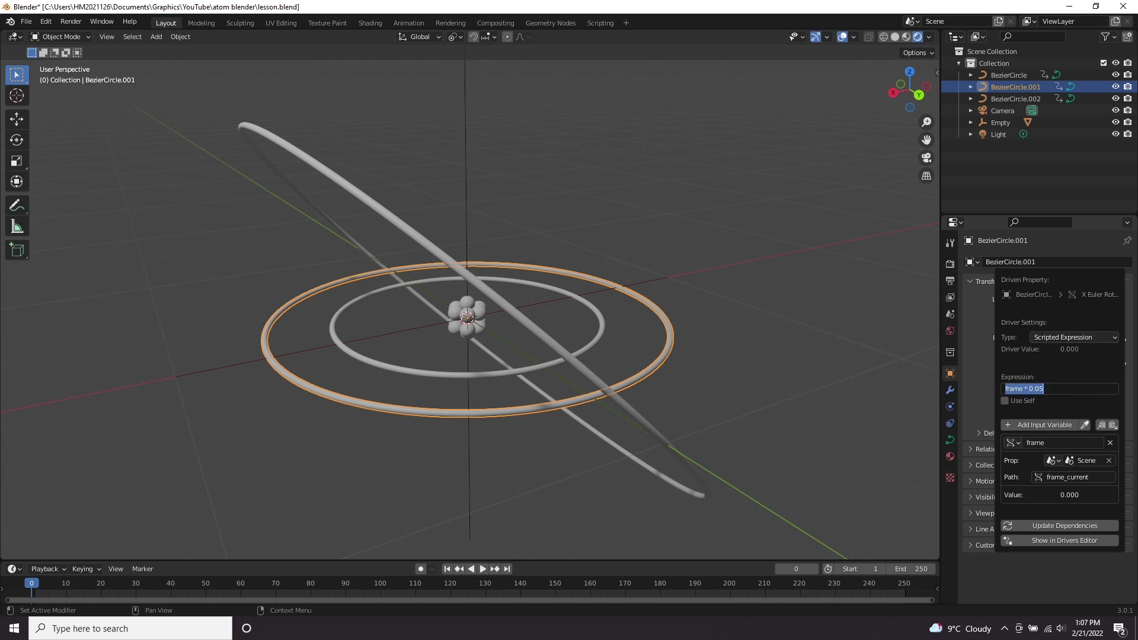
type("(")
type(")")
type("500+")
key("Return")
Preview the offset outer and middle rings in playback, then rewind to frame 0.
key("space")
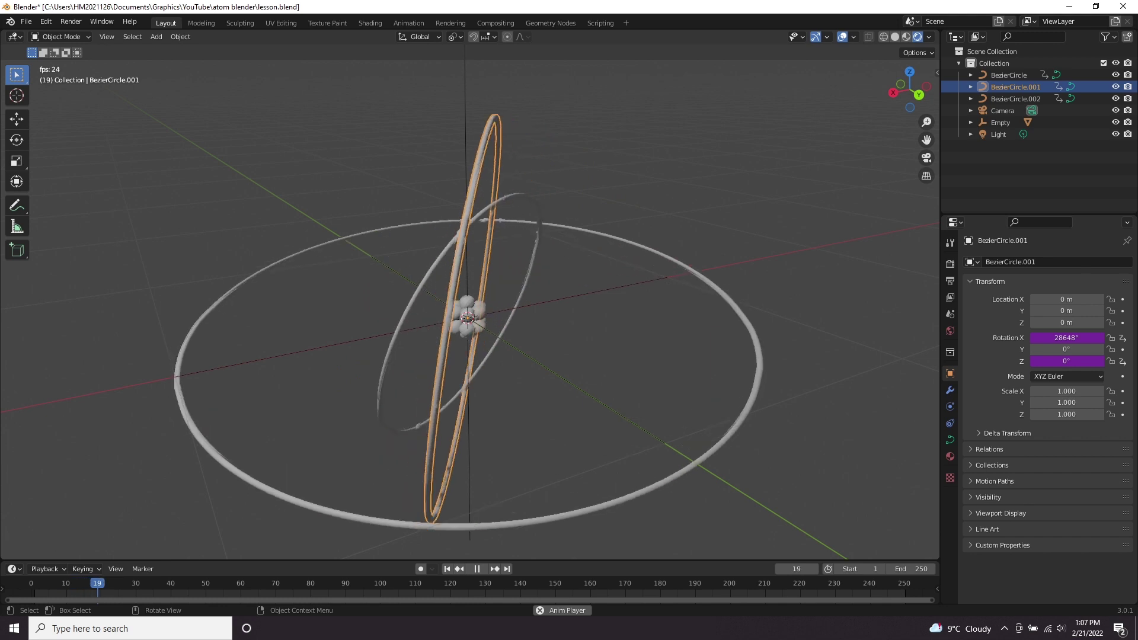
left_click(468, 379)
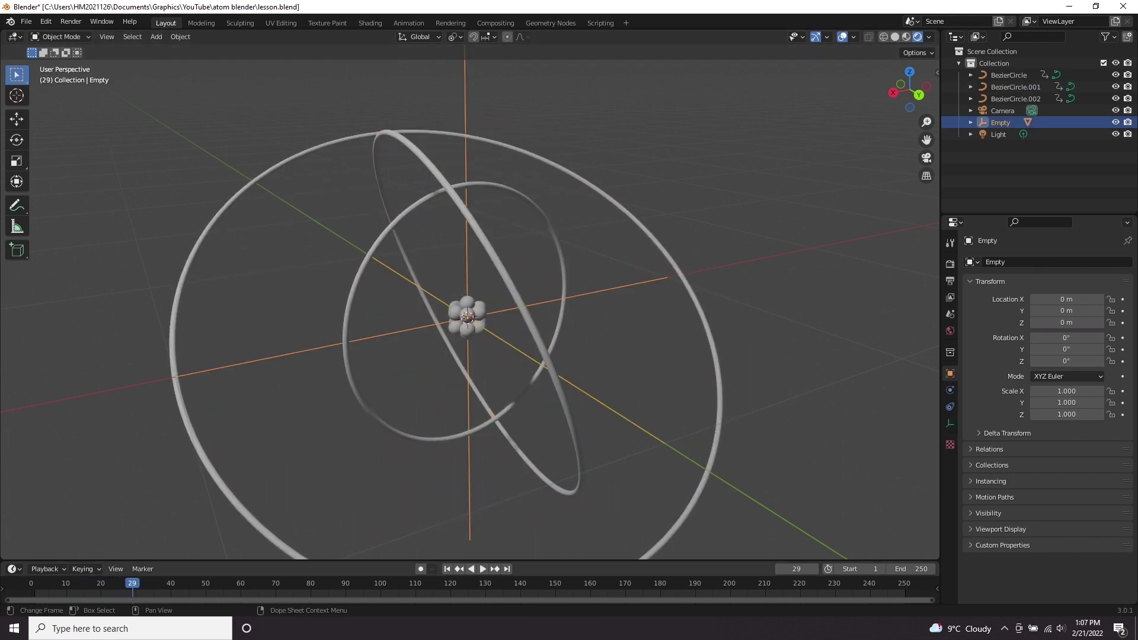
left_click_drag(132, 583, 32, 583)
Change the innermost ring's Y rotation driver expression to 1000+(frame * 0.05).
left_click(433, 374)
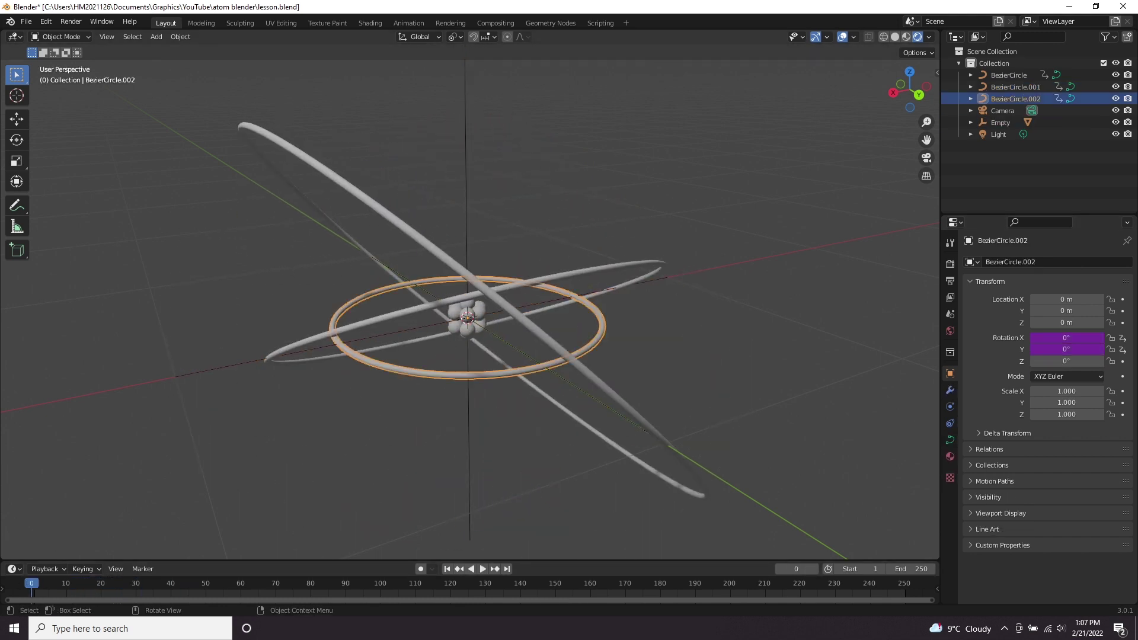
middle_click_drag(433, 374, 427, 368)
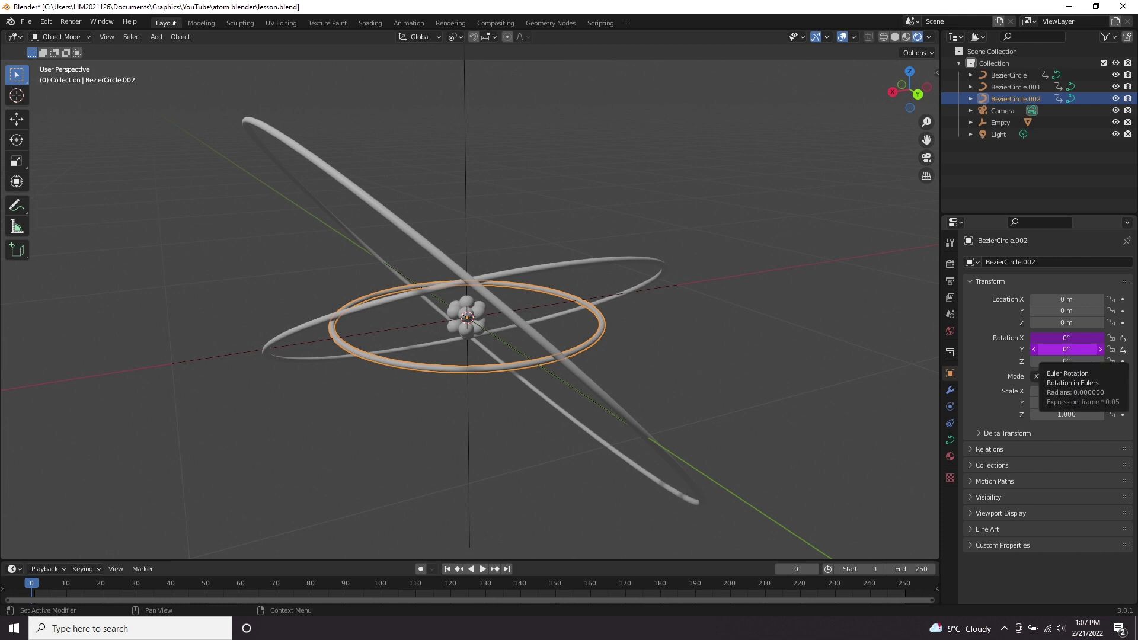
right_click(1061, 349)
left_click(1043, 346)
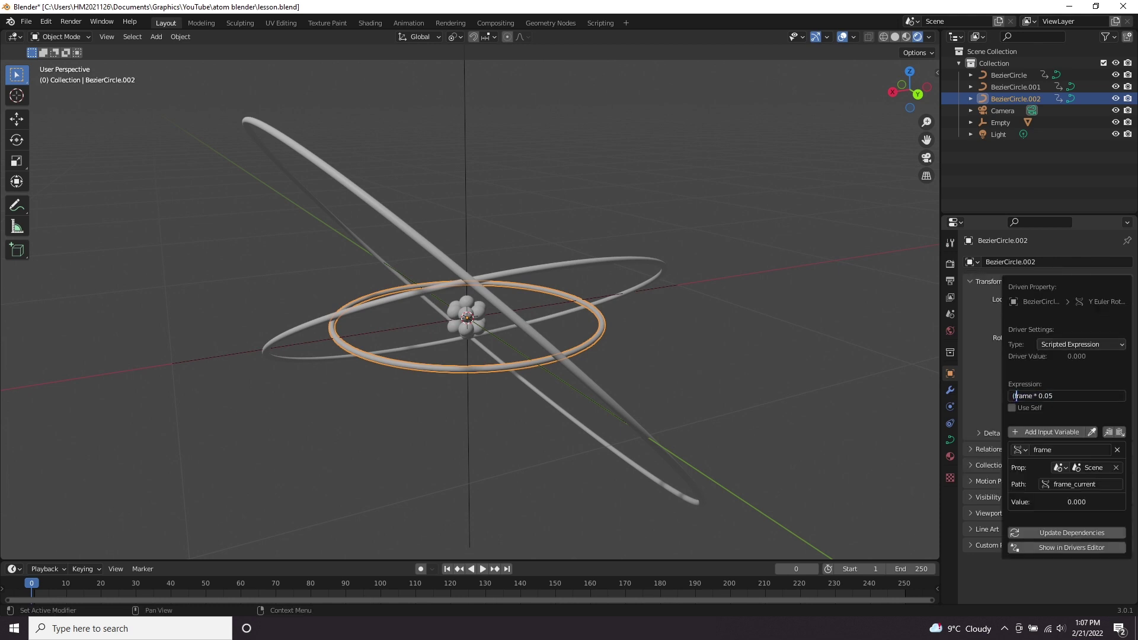
type(")")
type("0+")
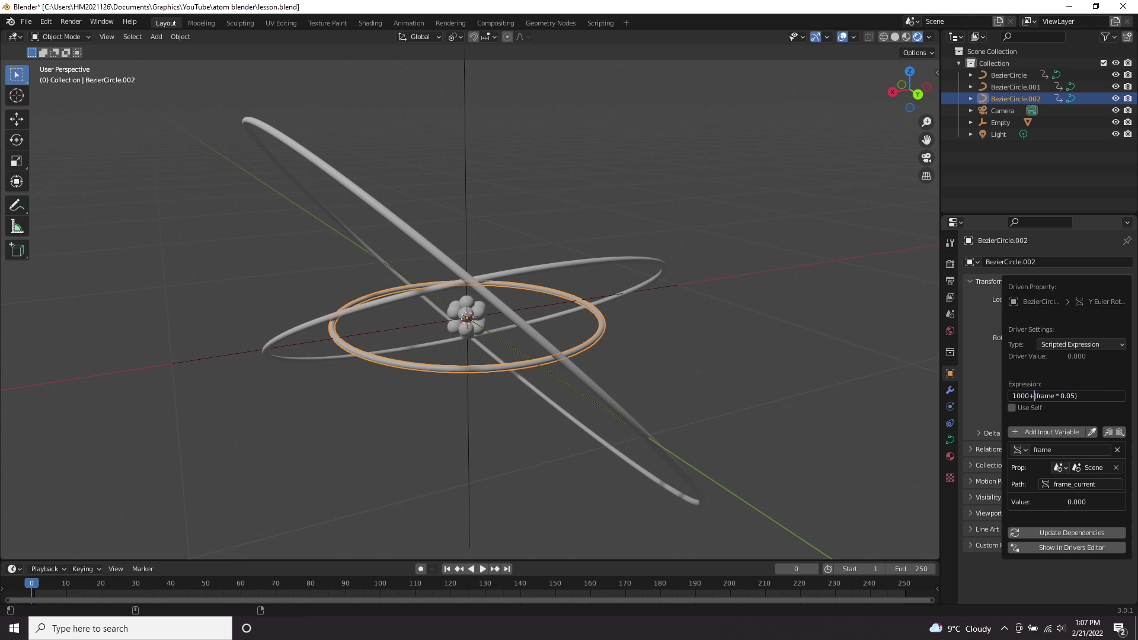
key("Return")
Preview the motion of all three rings in playback and save the file.
key("space")
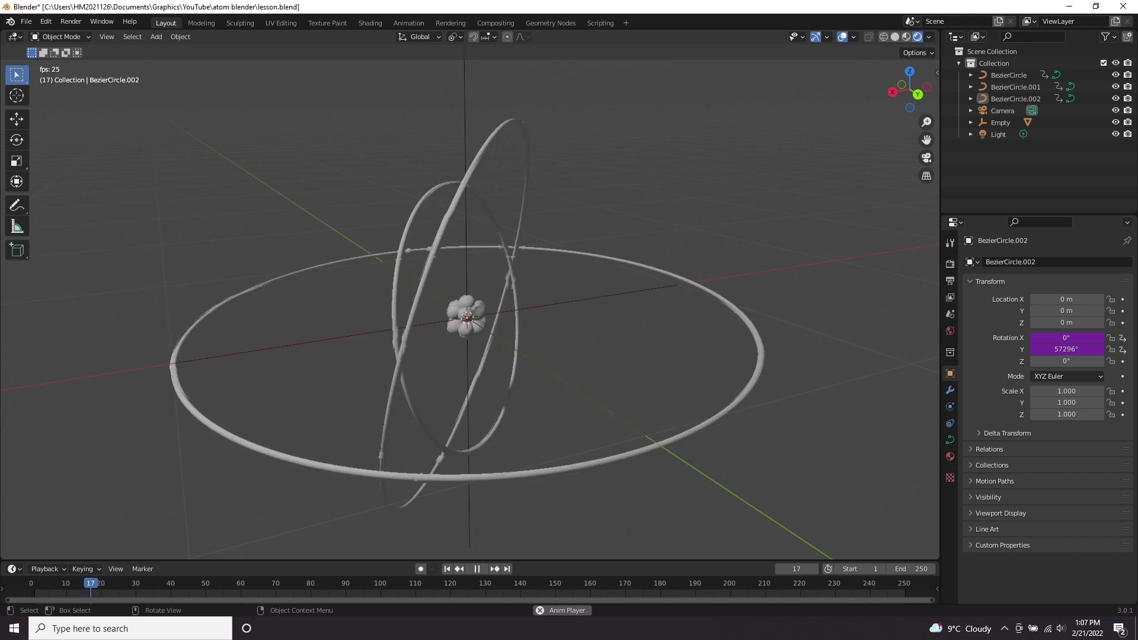
key("ctrl+s")
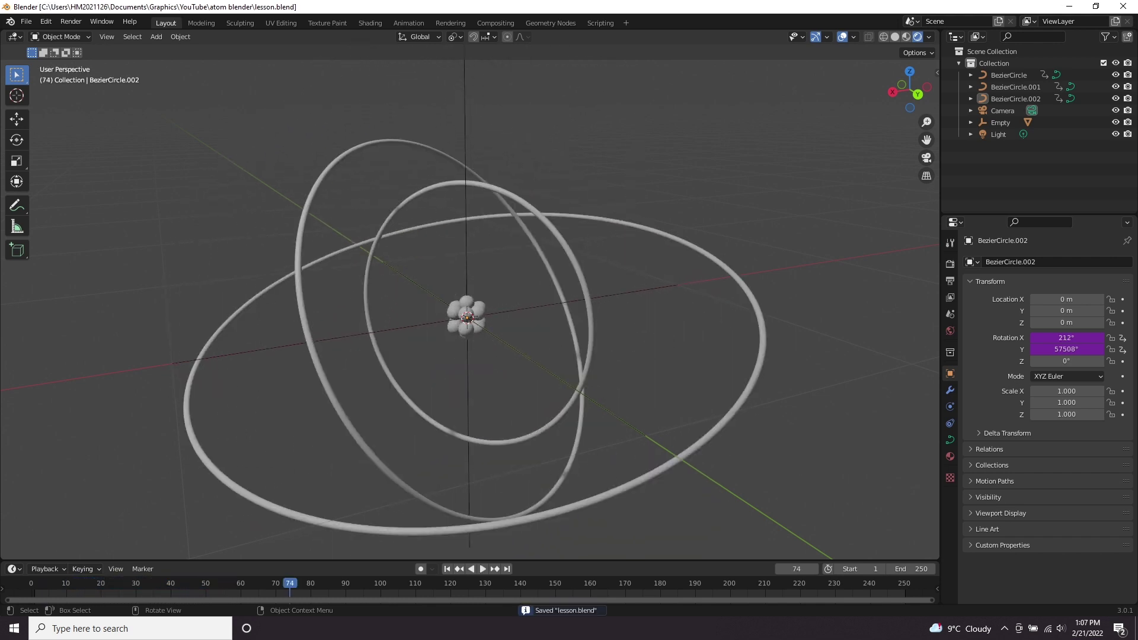
key("space")
Insert a Location keyframe on the nucleus sphere cluster at frame 0.
left_click(467, 317)
scroll(467, 316, "up", 6)
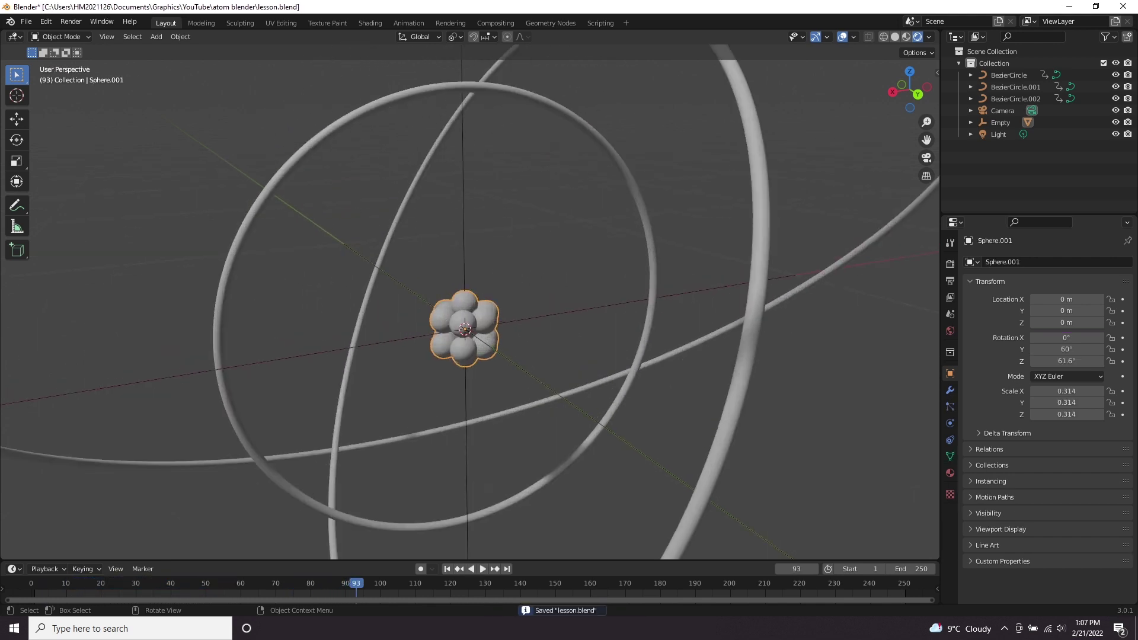
scroll(467, 316, "down", 2)
scroll(467, 316, "up", 2)
middle_click_drag(467, 317, 476, 290)
middle_click_drag(578, 261, 595, 256)
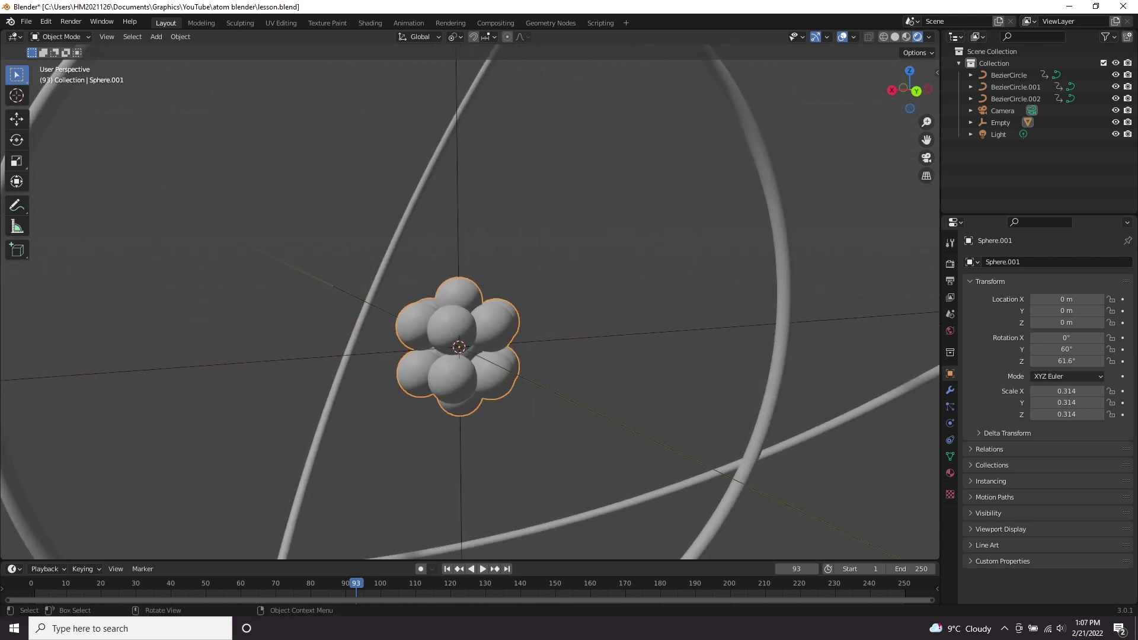
left_click_drag(356, 584, 31, 584)
scroll(470, 302, "down", 6)
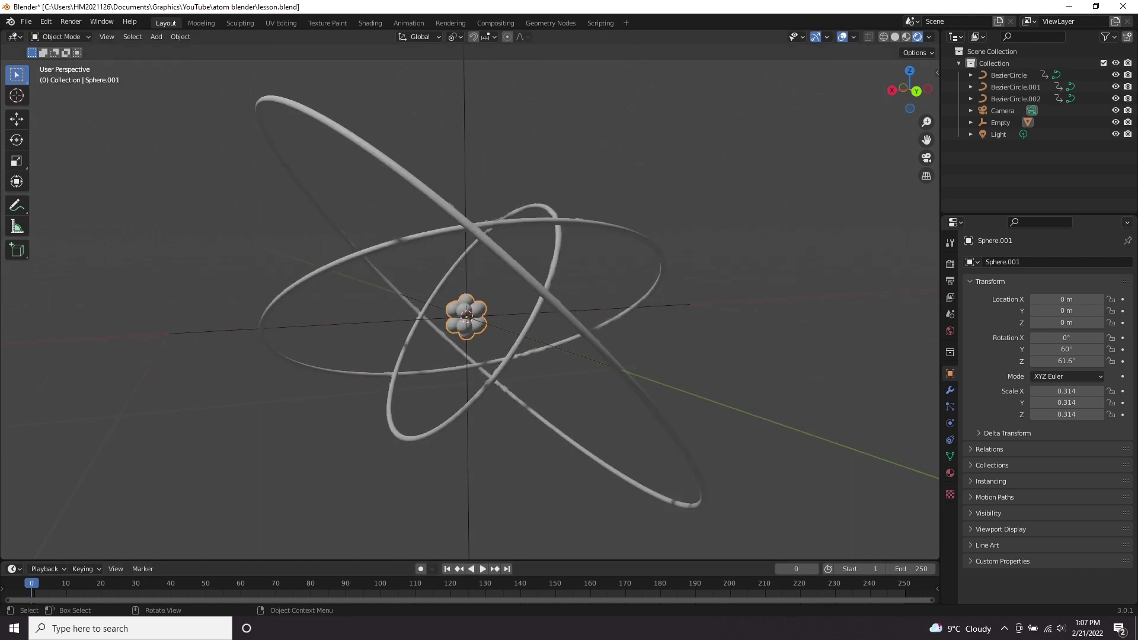
scroll(470, 303, "up", 4)
scroll(462, 334, "up", 1)
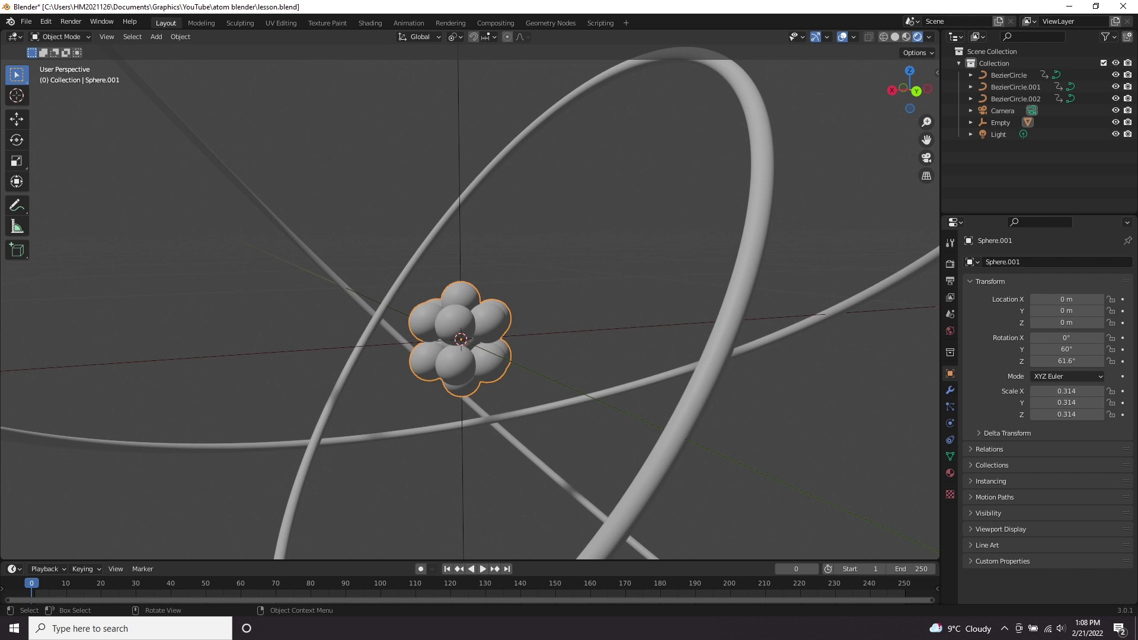
key("i")
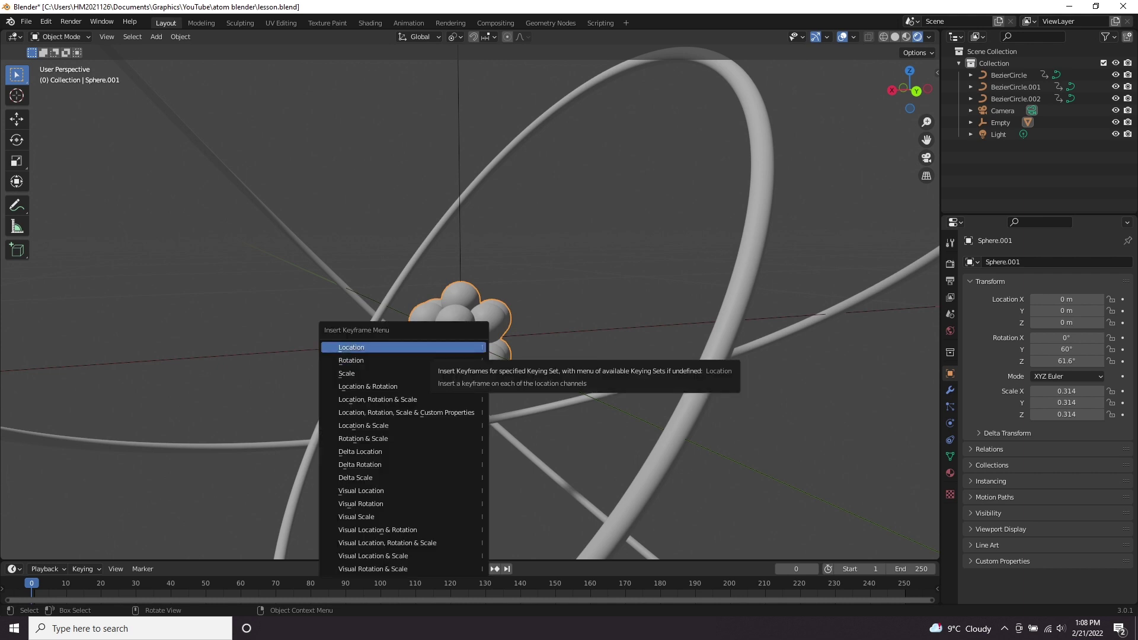
left_click(414, 345)
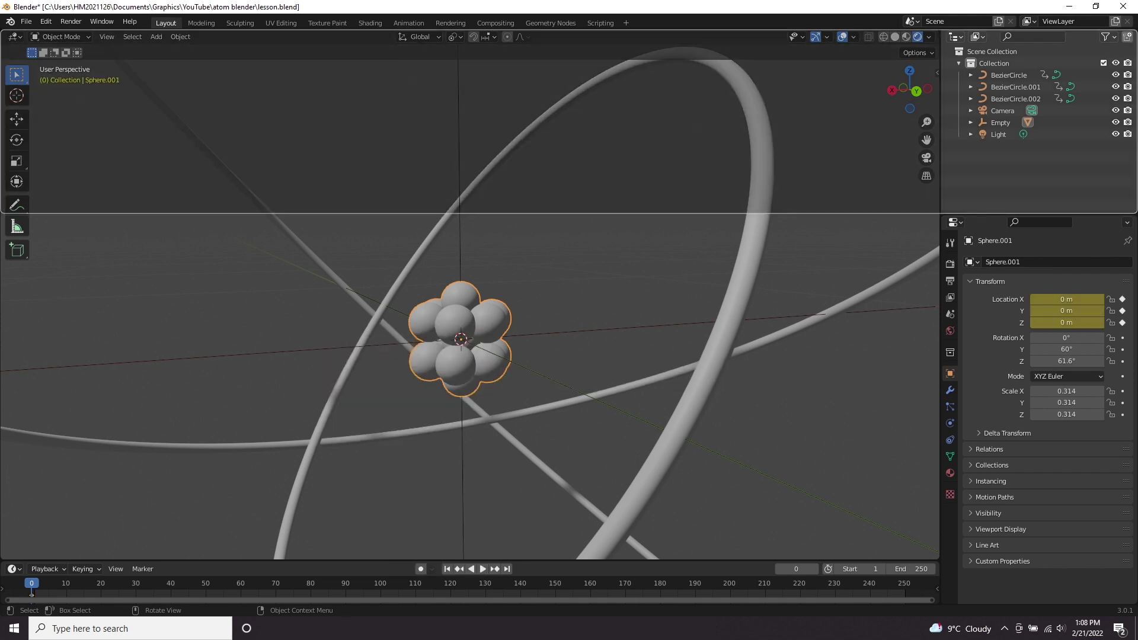
Split the 3D viewport vertically and turn the new area into a Graph Editor.
left_click_drag(943, 35, 518, 50)
left_click(533, 36)
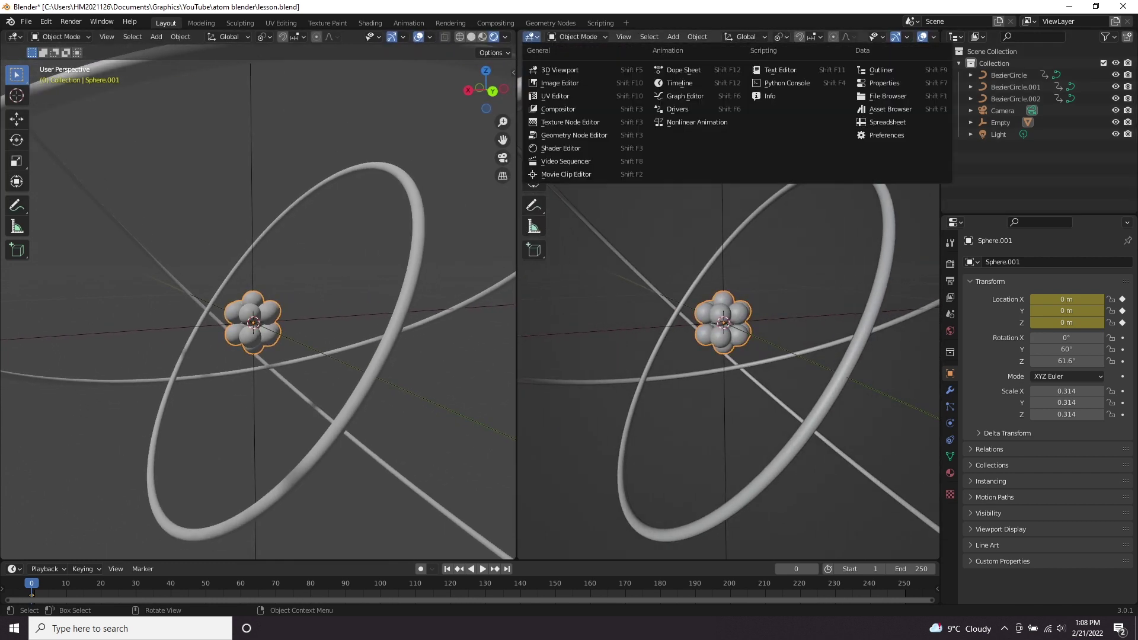
left_click(685, 96)
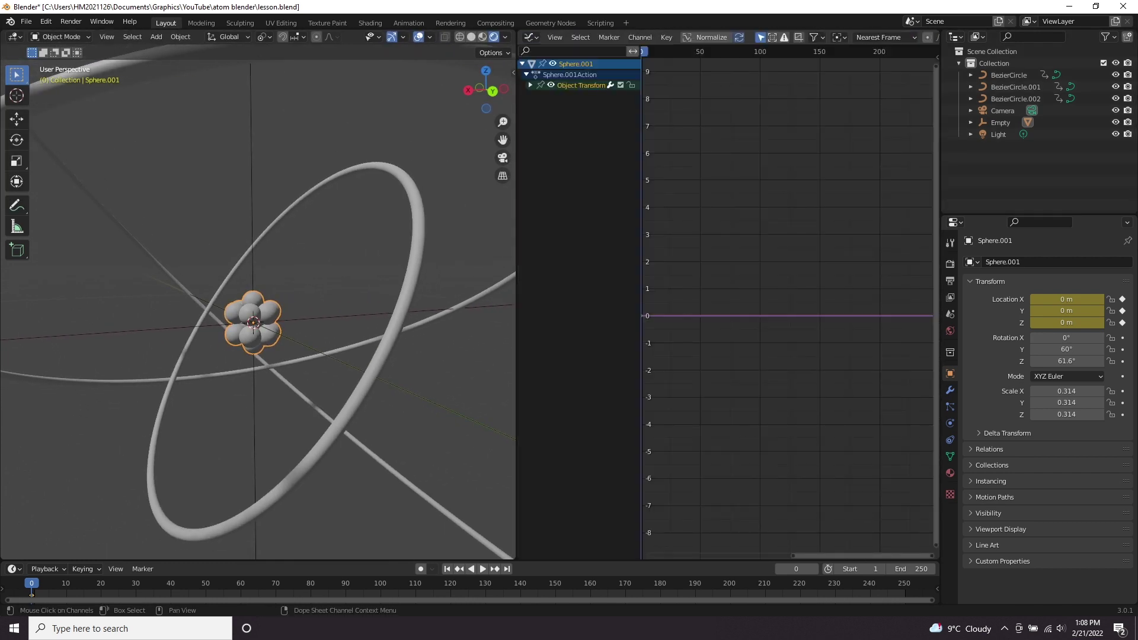
Add a Noise modifier to the nucleus's X Location curve and preview the jitter in playback.
left_click(530, 86)
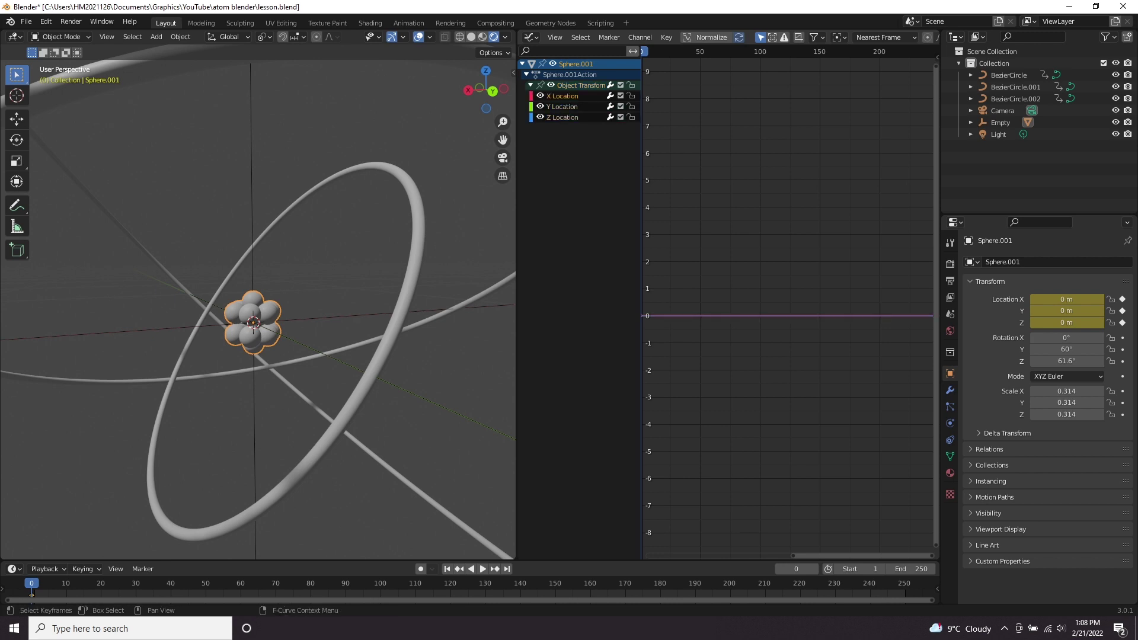
key("n")
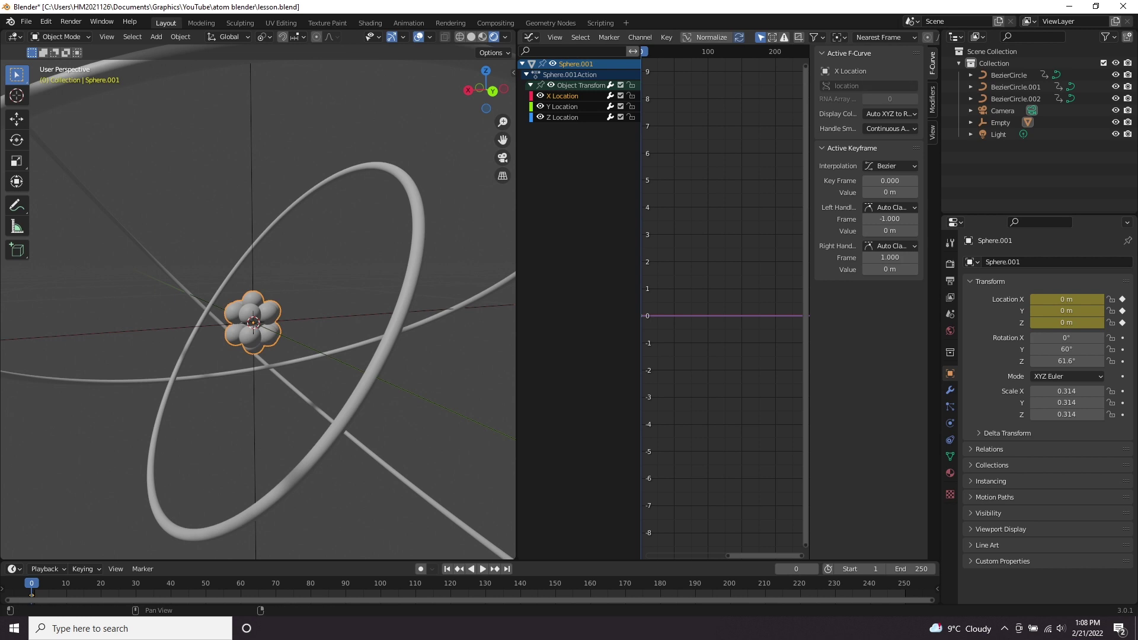
left_click(932, 100)
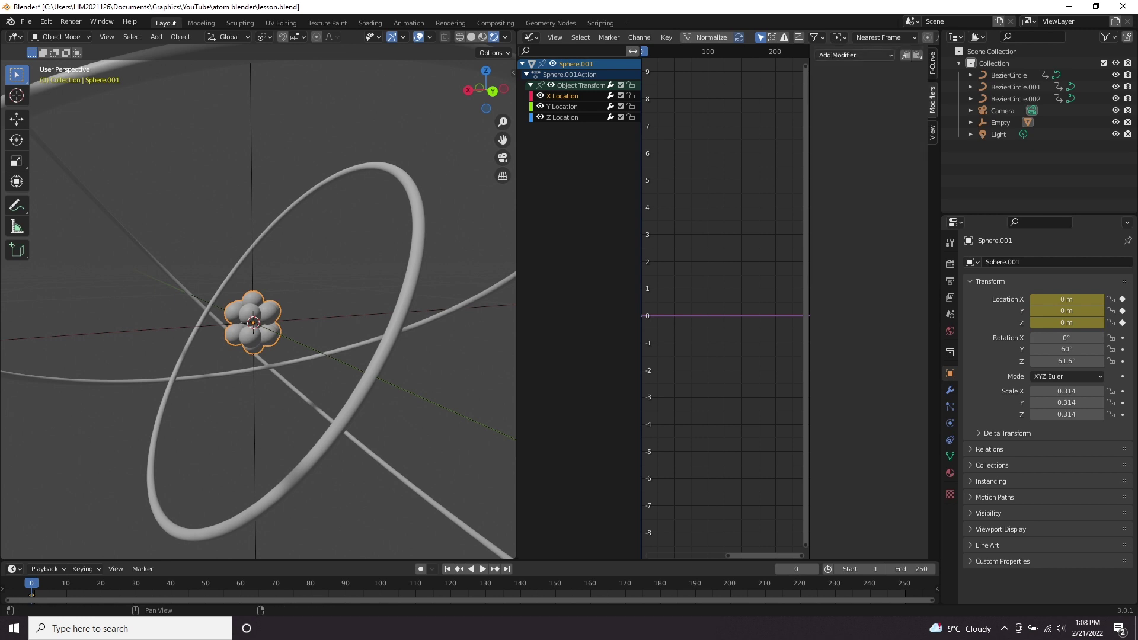
left_click(853, 54)
left_click(859, 118)
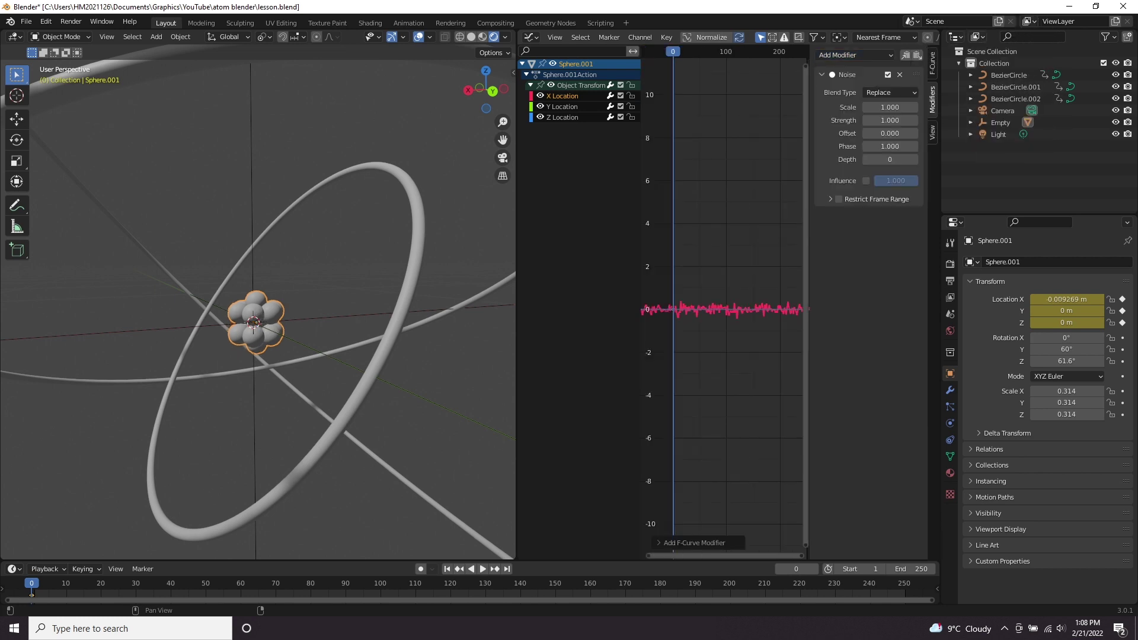
key("space")
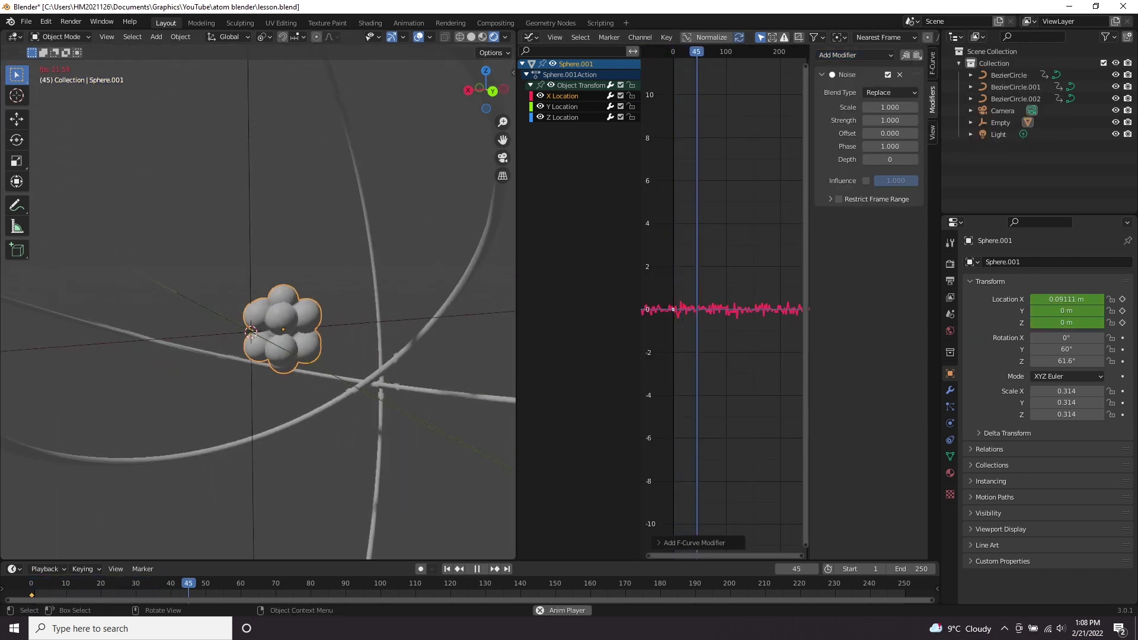
key("space")
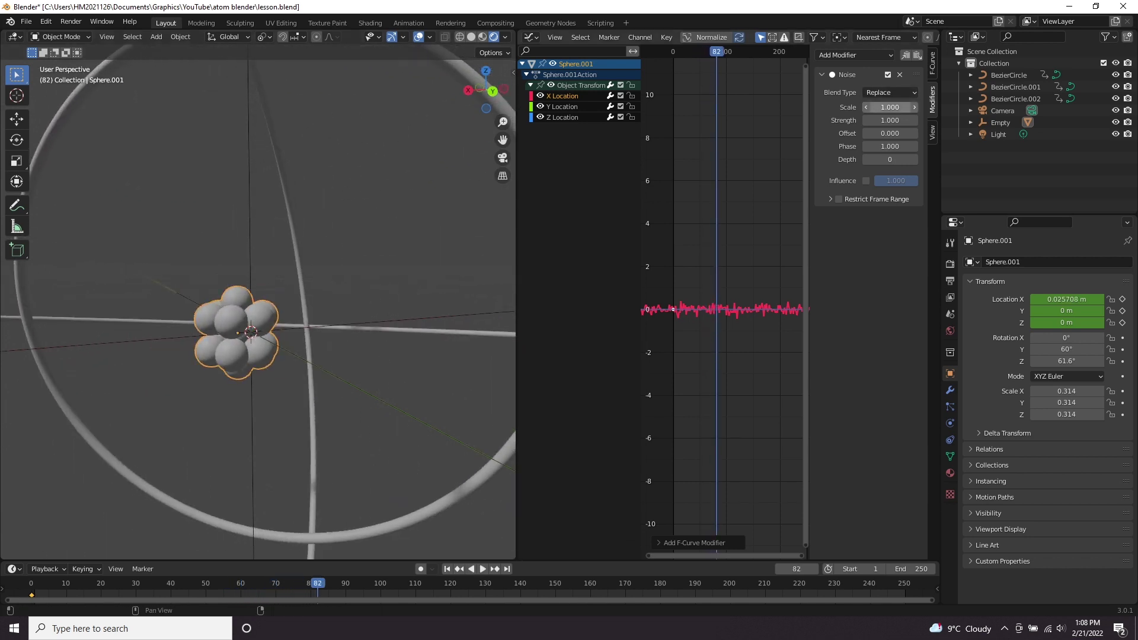
Try a strength of 0.3 on the X Location curve's Noise modifier and preview it in playback.
left_click(889, 120)
type("0")
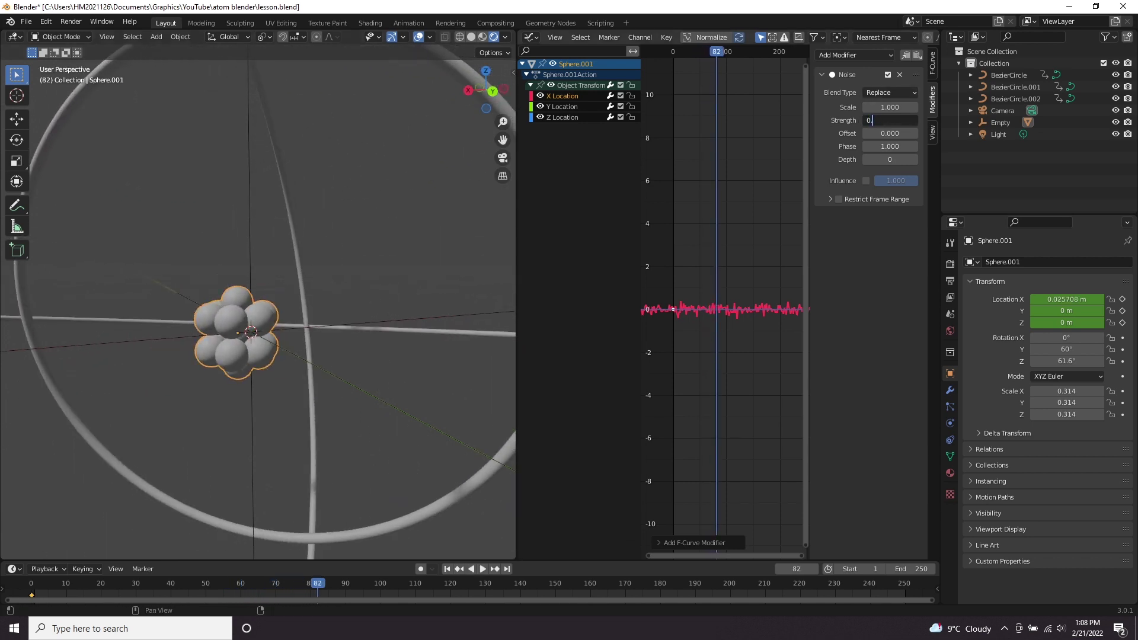
type(".3")
key("Return")
key("space")
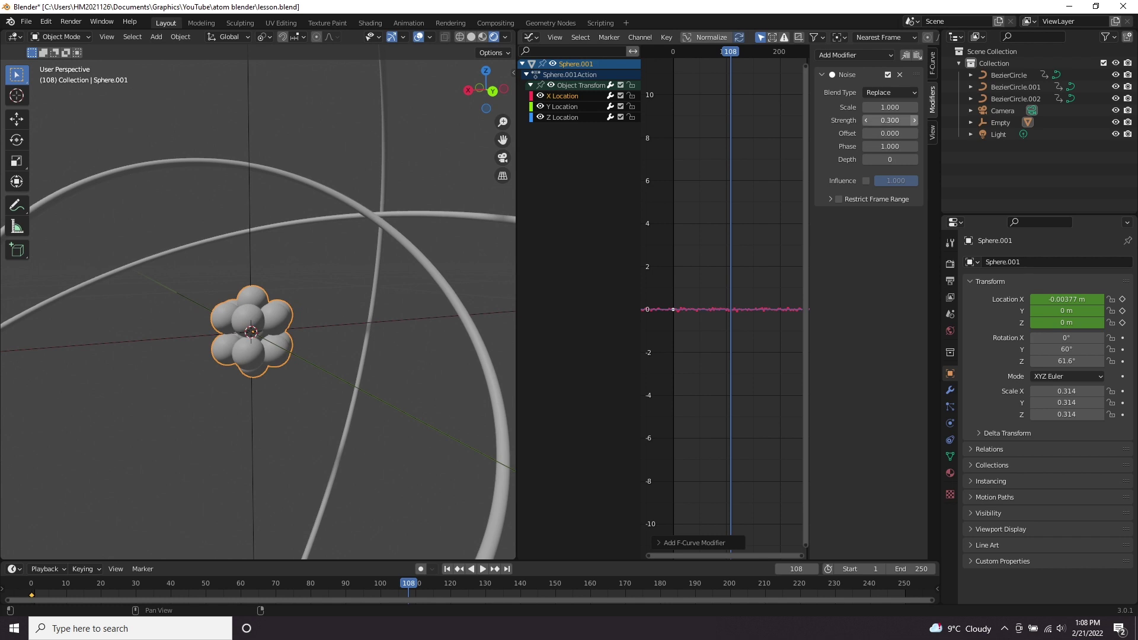
Set the X Location Noise modifier's strength to 0.1, checking it in playback, and save the file.
double_click(890, 120)
type(".1")
key("Return")
key("space")
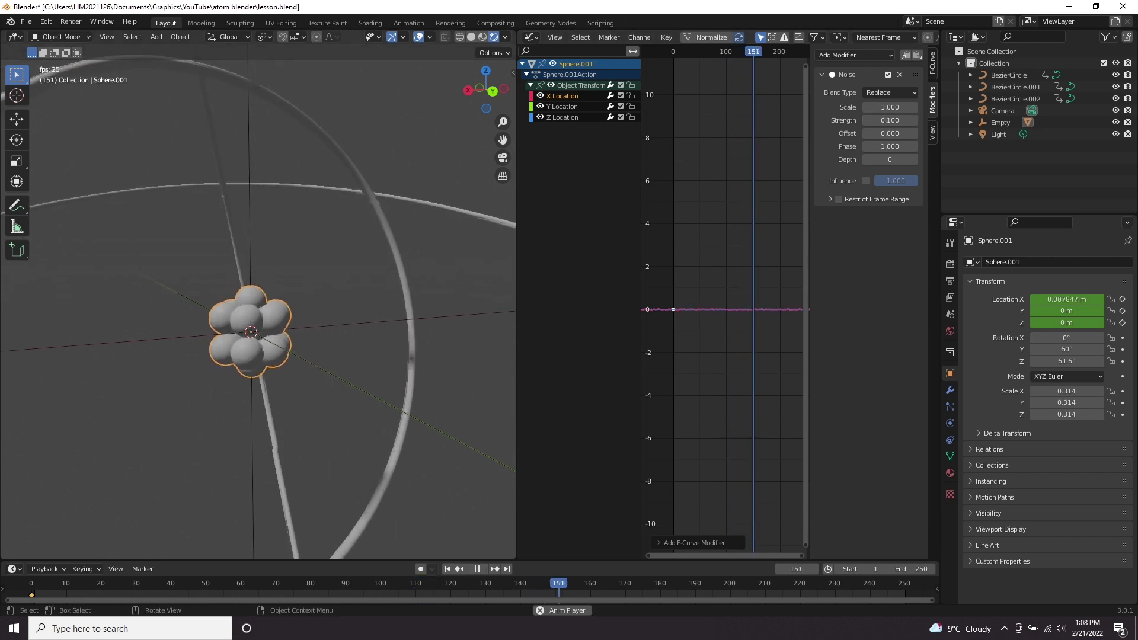
key("space")
key("ctrl+s")
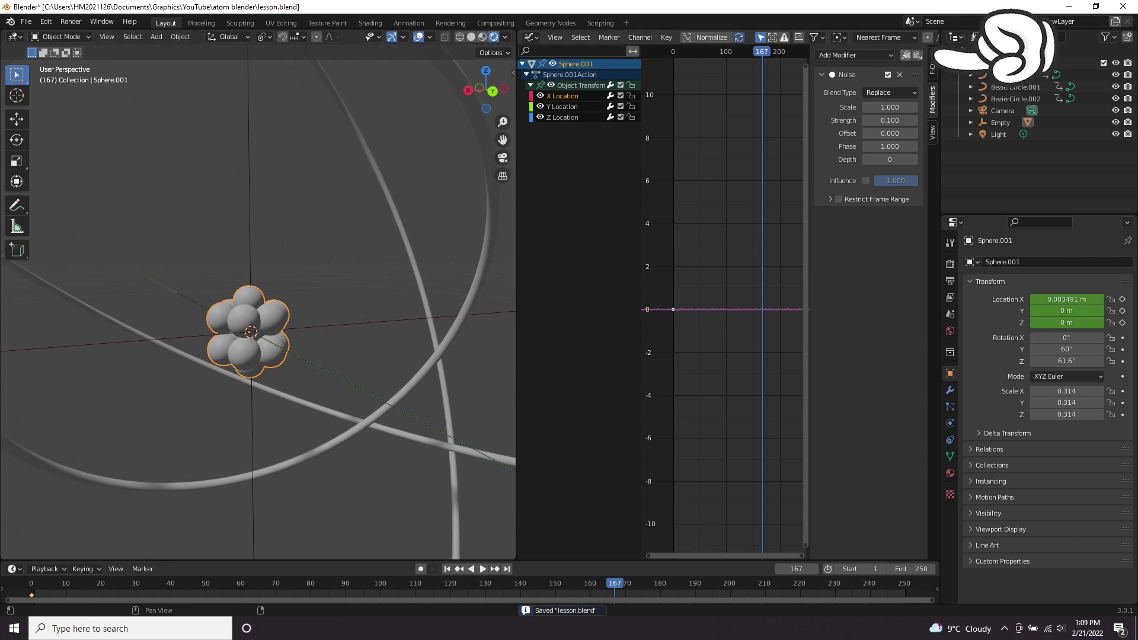
Copy the X Location curve's Noise modifier onto the nucleus's Y Location and Z Location curves.
left_click(562, 106)
left_click(916, 55)
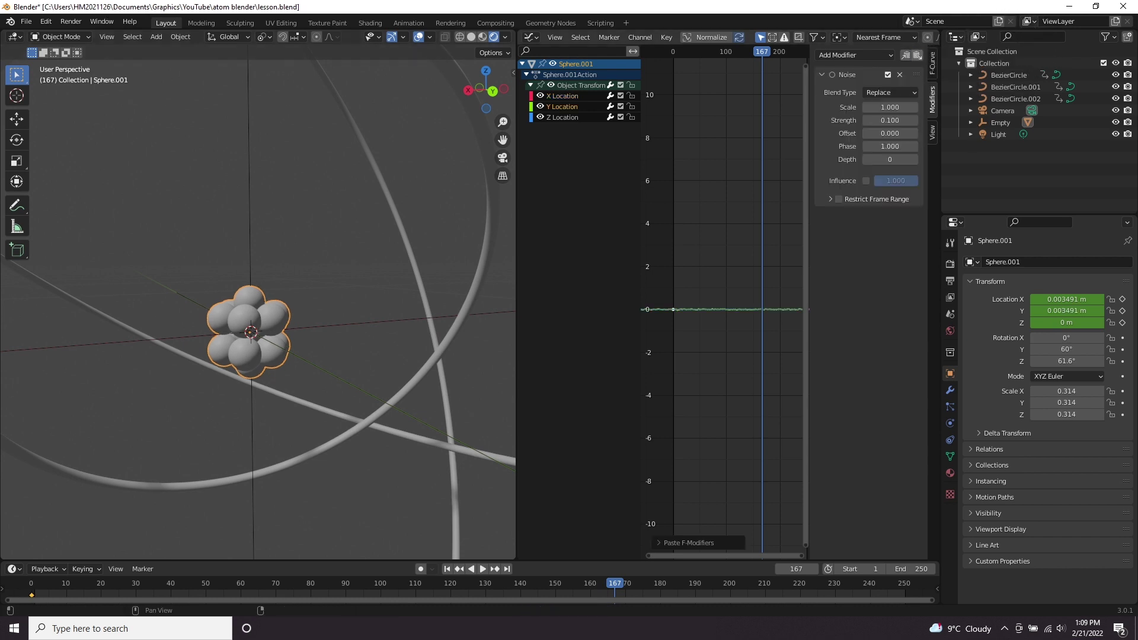
left_click(562, 117)
left_click(916, 54)
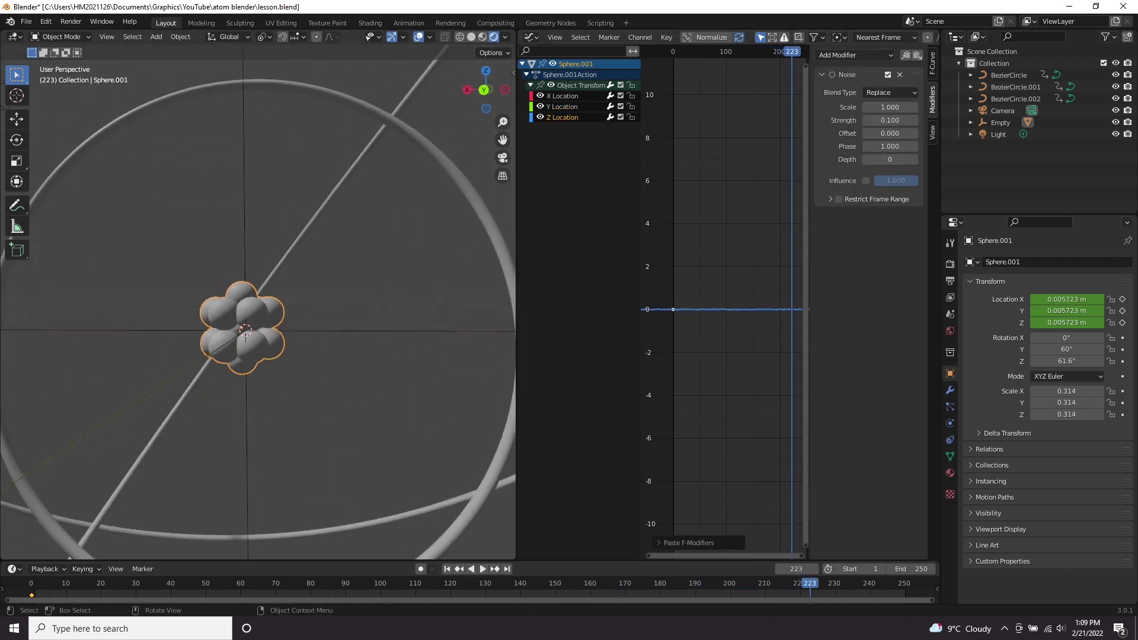
Change the Noise modifier's phase on the Y Location curve, set it to 30 on Z Location, and preview the playback.
left_click(561, 106)
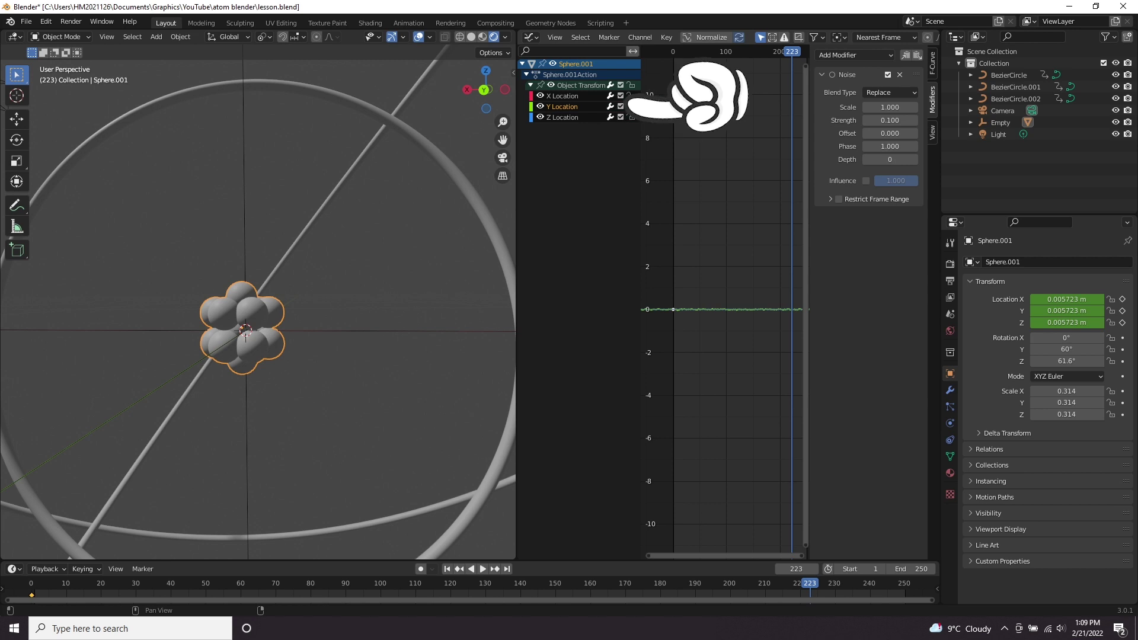
left_click_drag(889, 146, 893, 146)
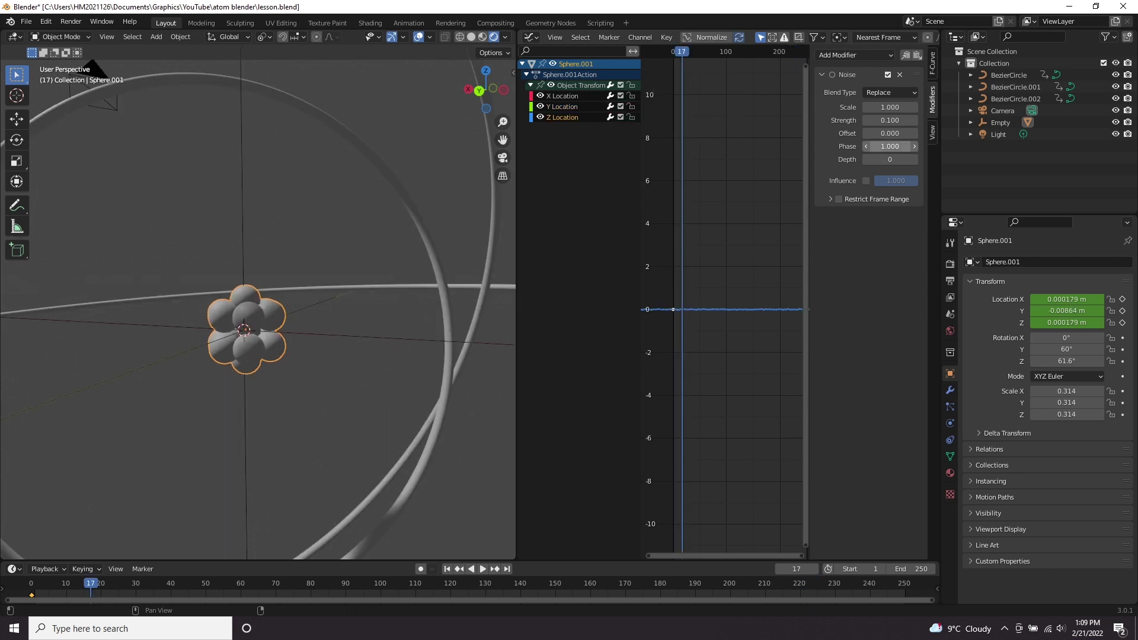
left_click_drag(889, 146, 906, 146)
key("space")
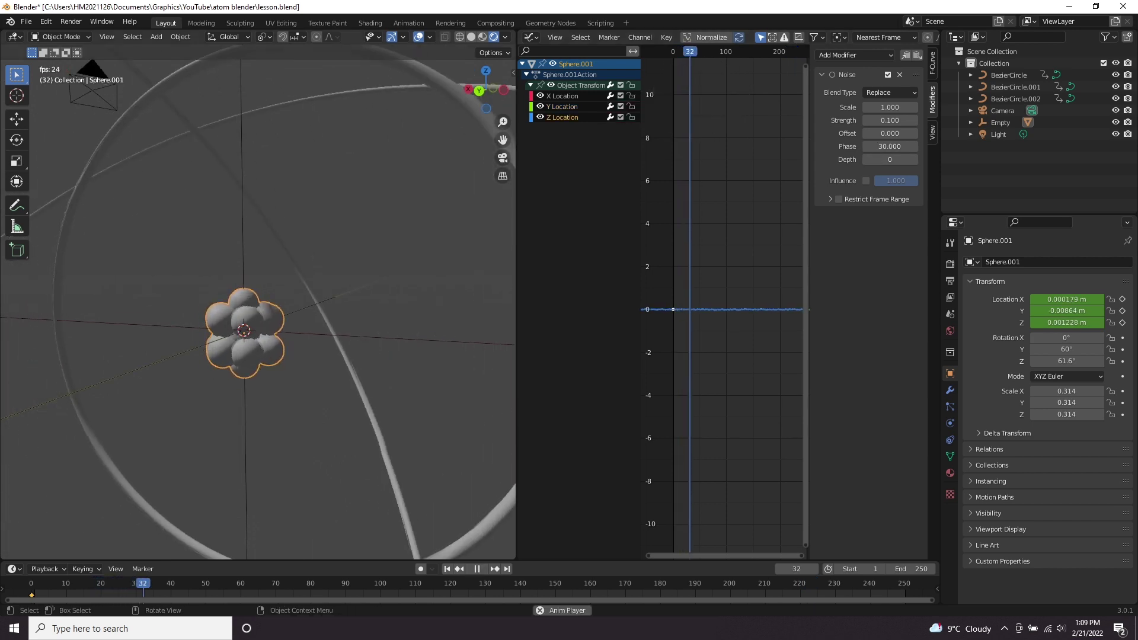
scroll(258, 308, "down", 2)
middle_click_drag(332, 320, 231, 318)
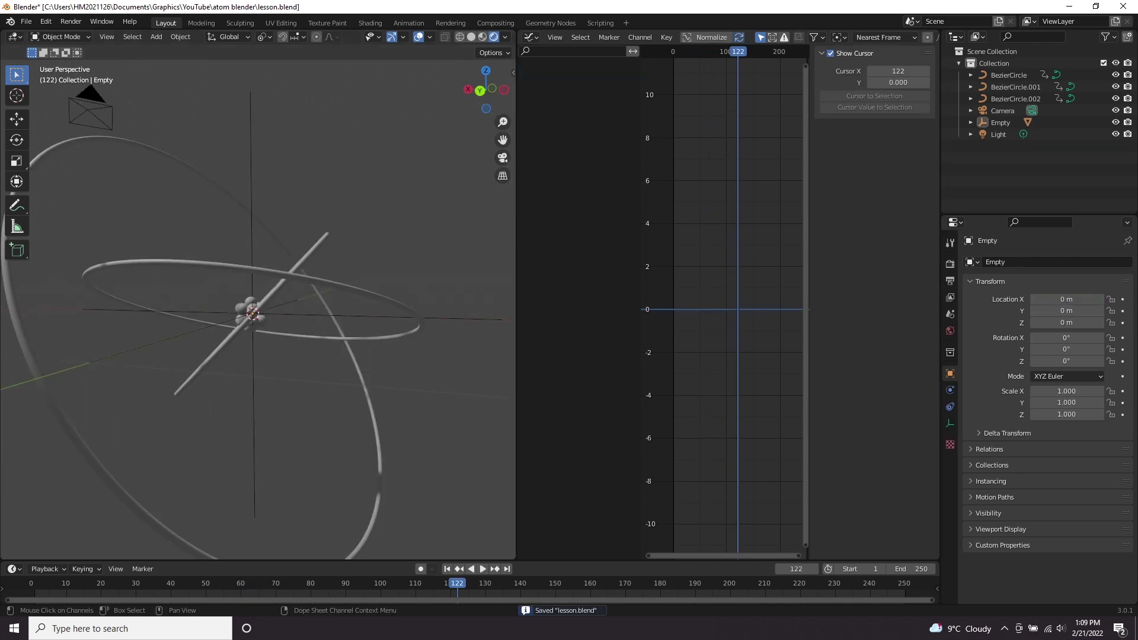
Merge the graph editor area into the 3D viewport and preview the whole atom in playback.
left_click_drag(514, 557, 572, 521)
key("space")
scroll(468, 308, "down", 3)
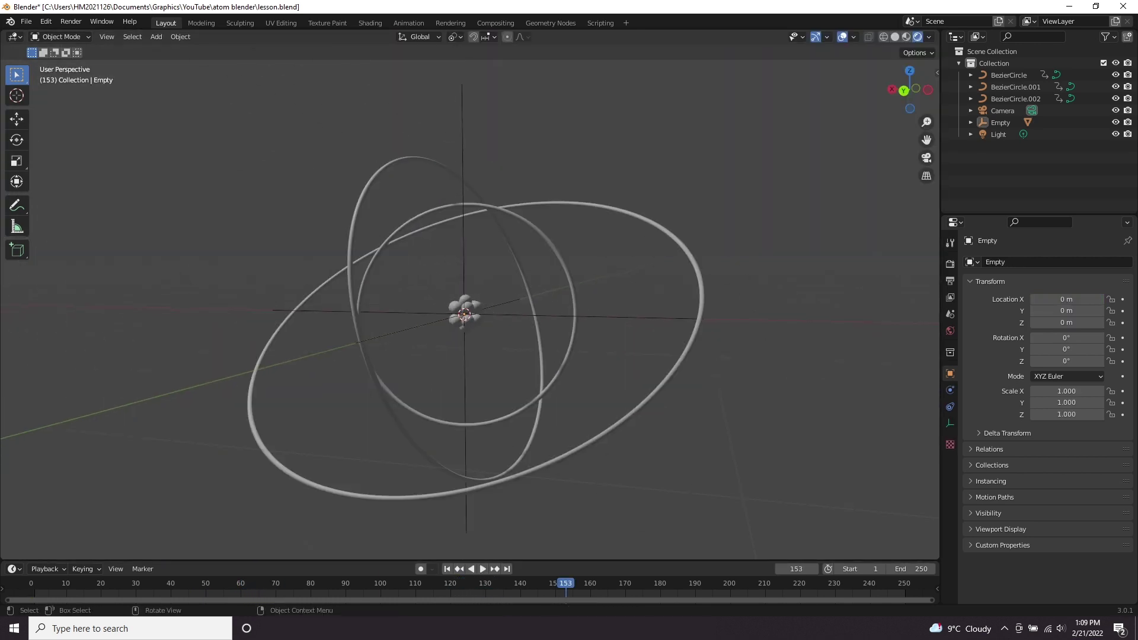
key("space")
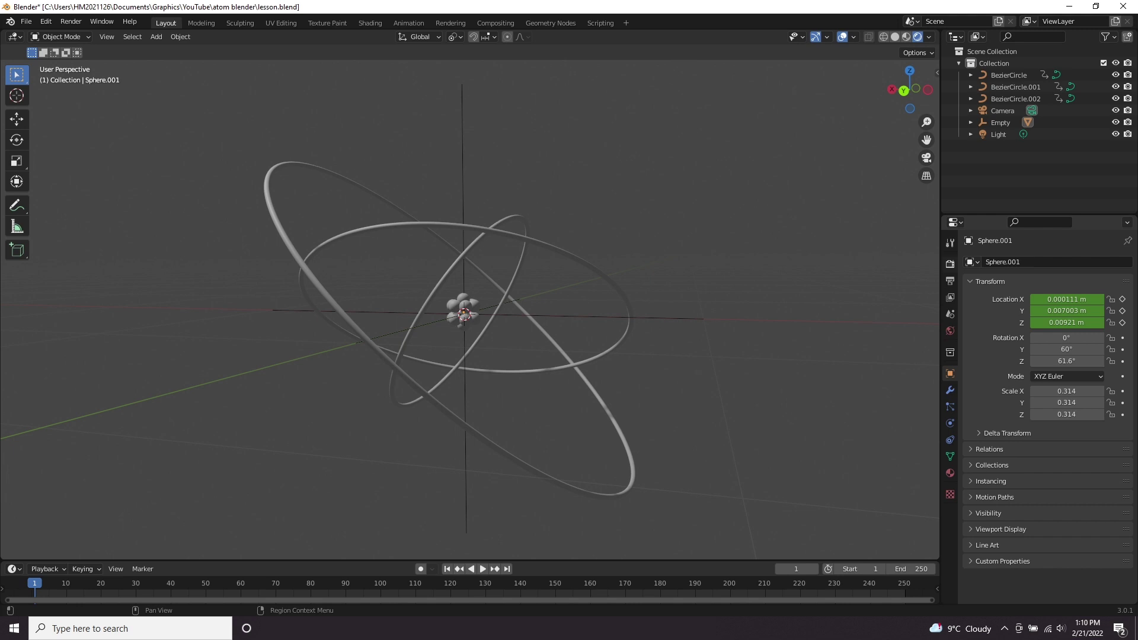
Add a new material to the nucleus and select the nucleus up close.
left_click(950, 263)
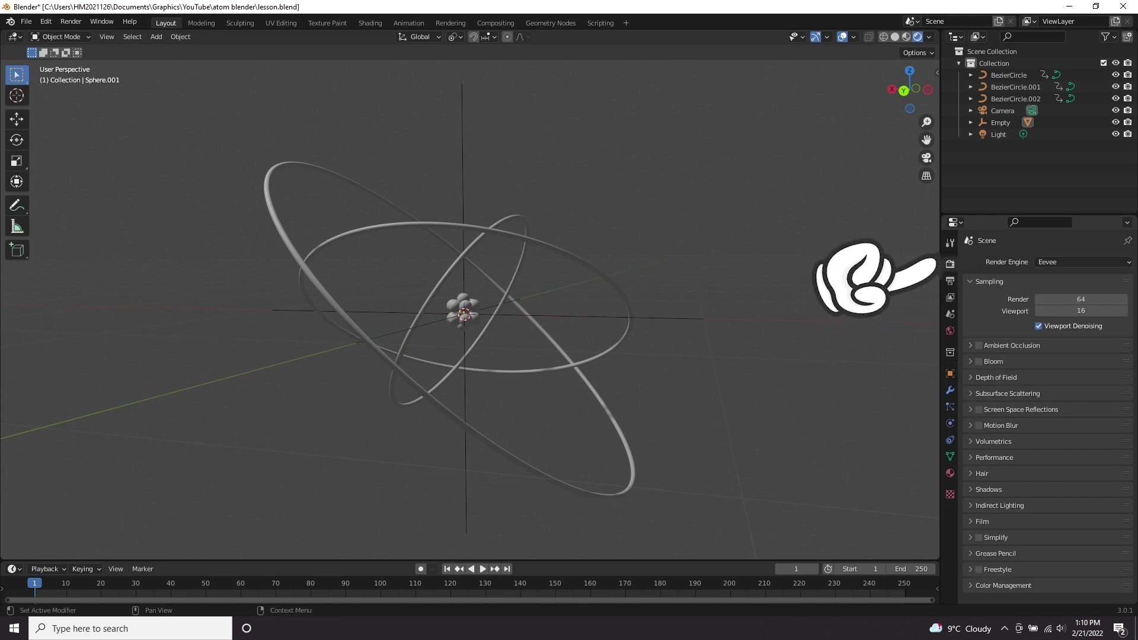
left_click(950, 473)
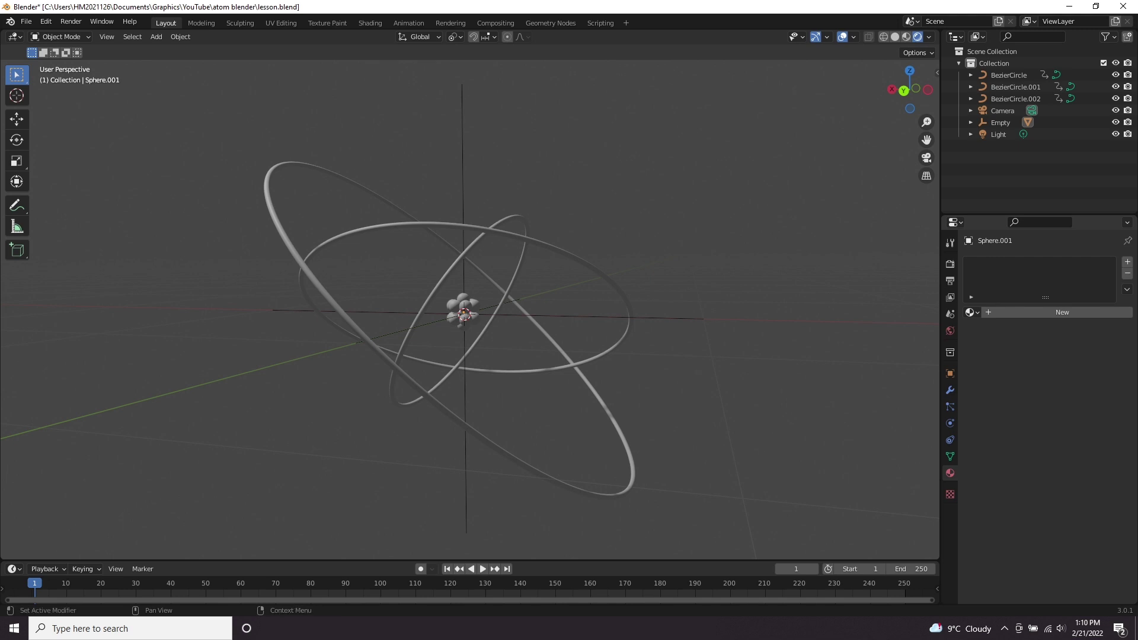
left_click(1062, 313)
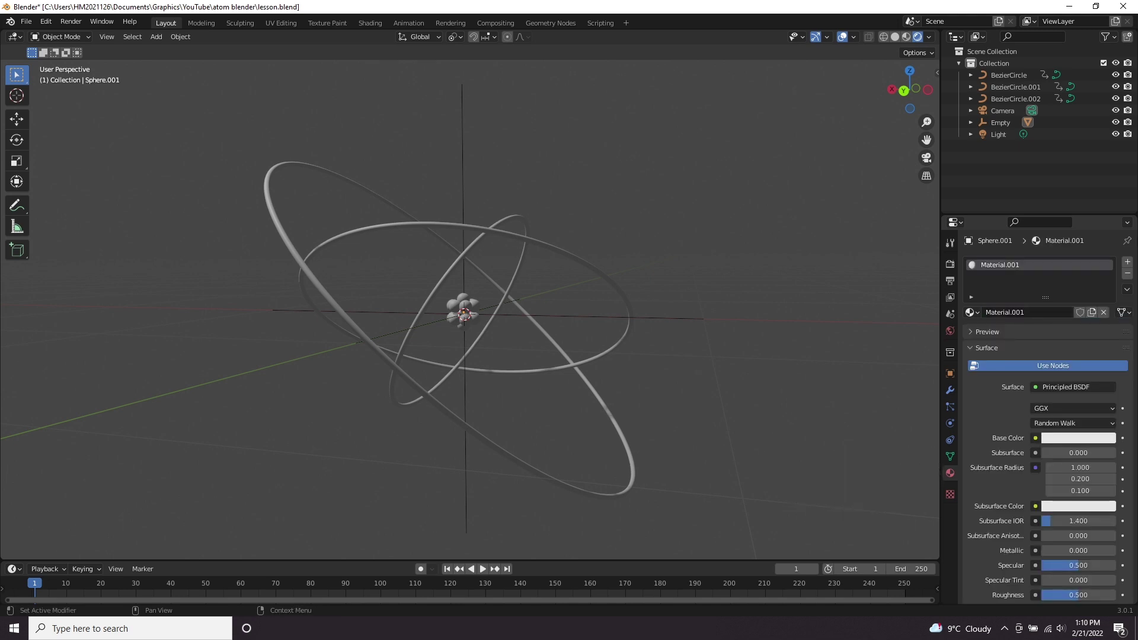
scroll(469, 308, "up", 10)
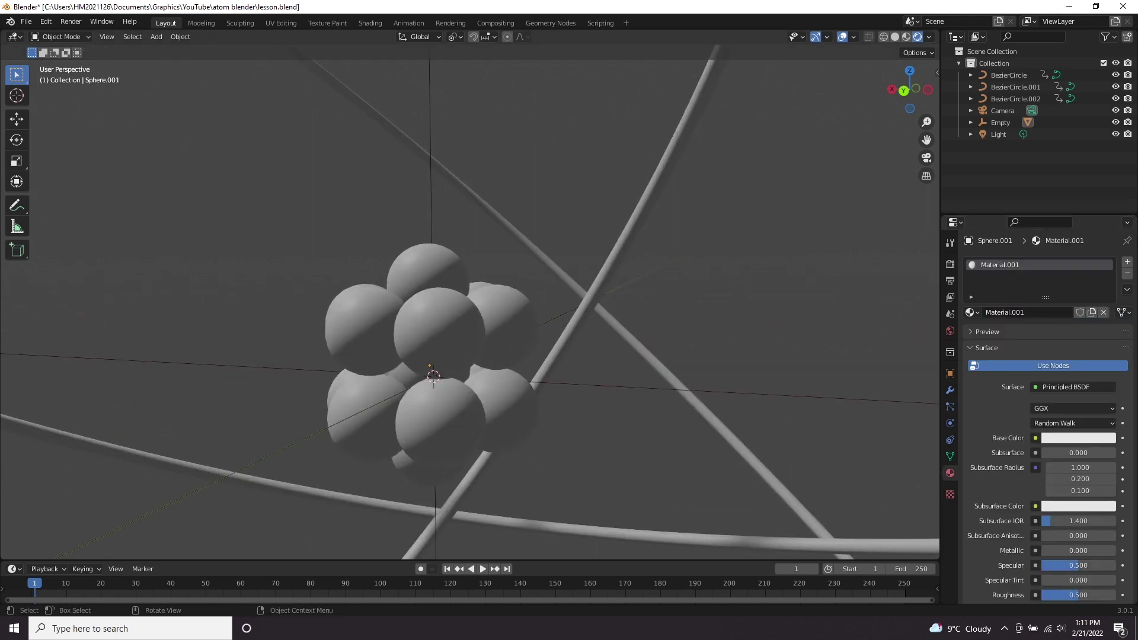
left_click(440, 332)
middle_click_drag(440, 332, 466, 331)
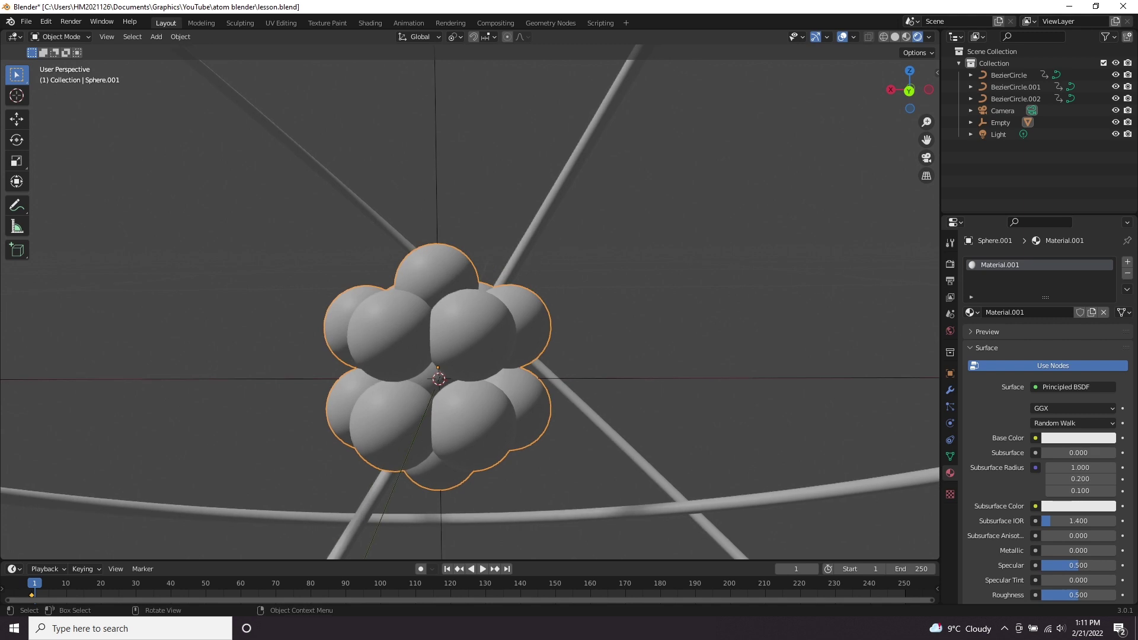
scroll(438, 367, "up", 1)
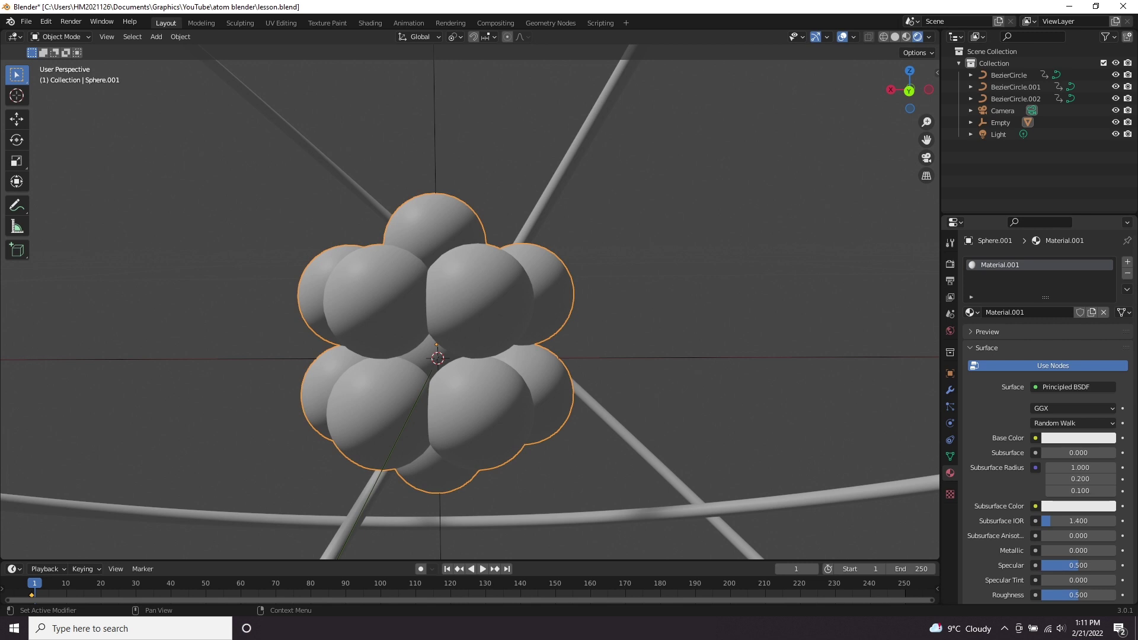
Rename the nucleus's material as proton and set its base color to red.
double_click(1000, 264)
type("proton")
key("Return")
left_click(1077, 438)
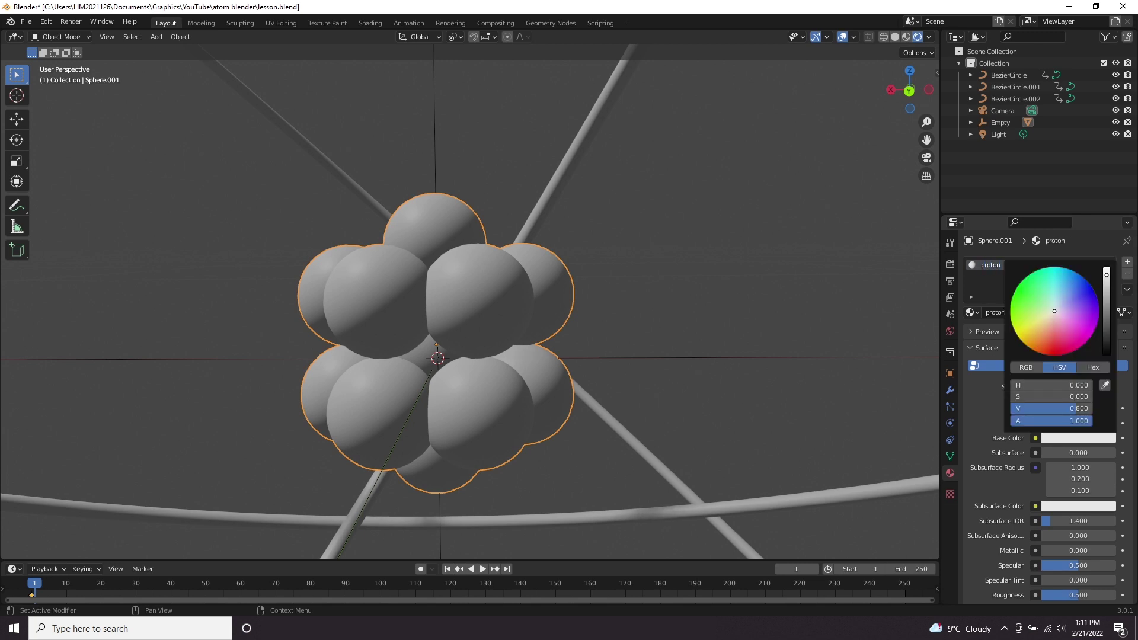
left_click(1064, 350)
Add a second nucleus material named neutron with a blue base color.
left_click(1127, 261)
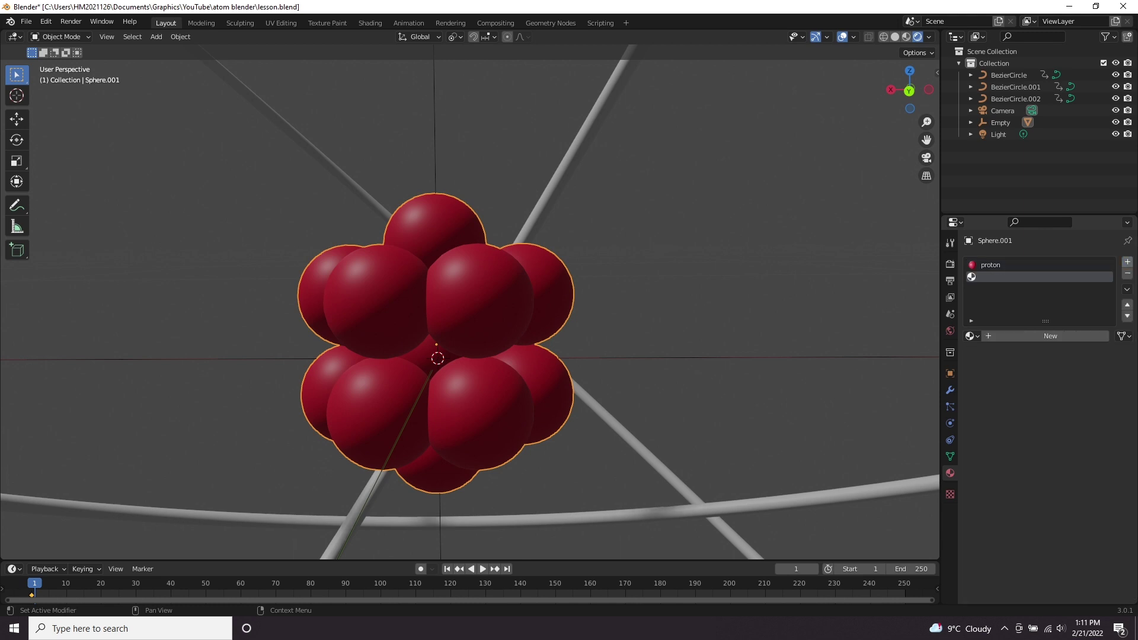
left_click(1050, 336)
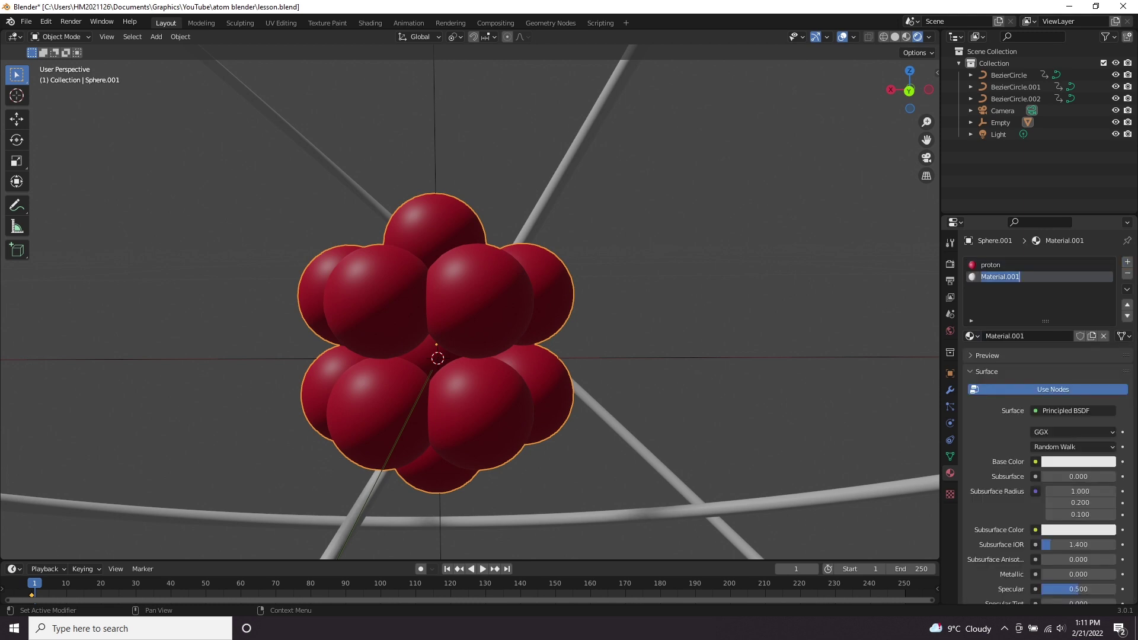
type("neutron")
key("Return")
left_click(1078, 461)
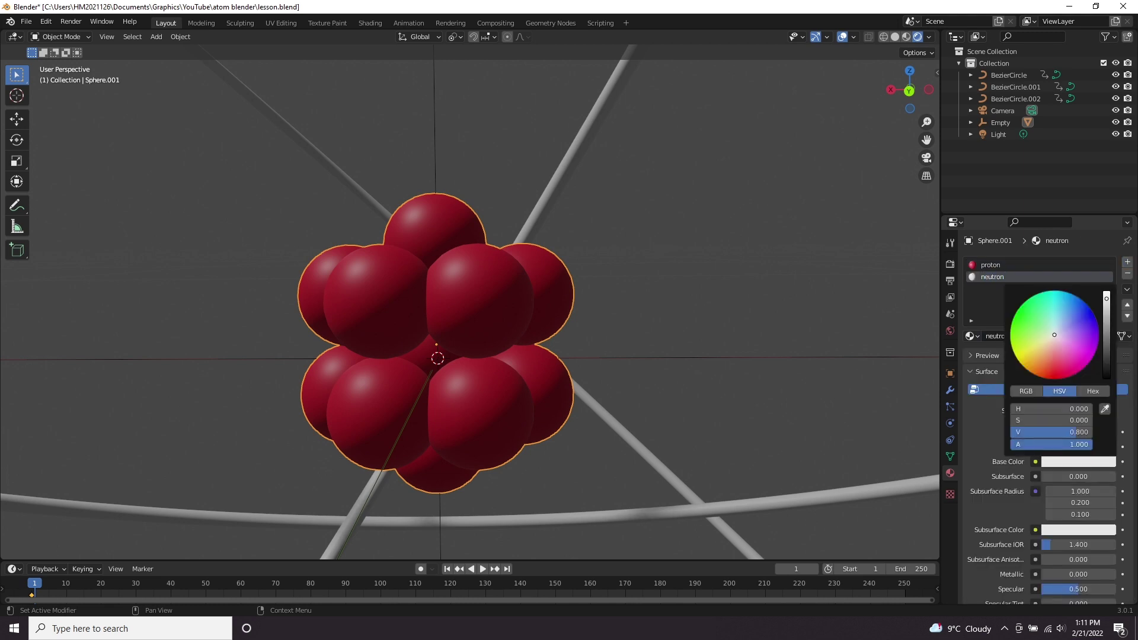
left_click_drag(1074, 315, 1085, 311)
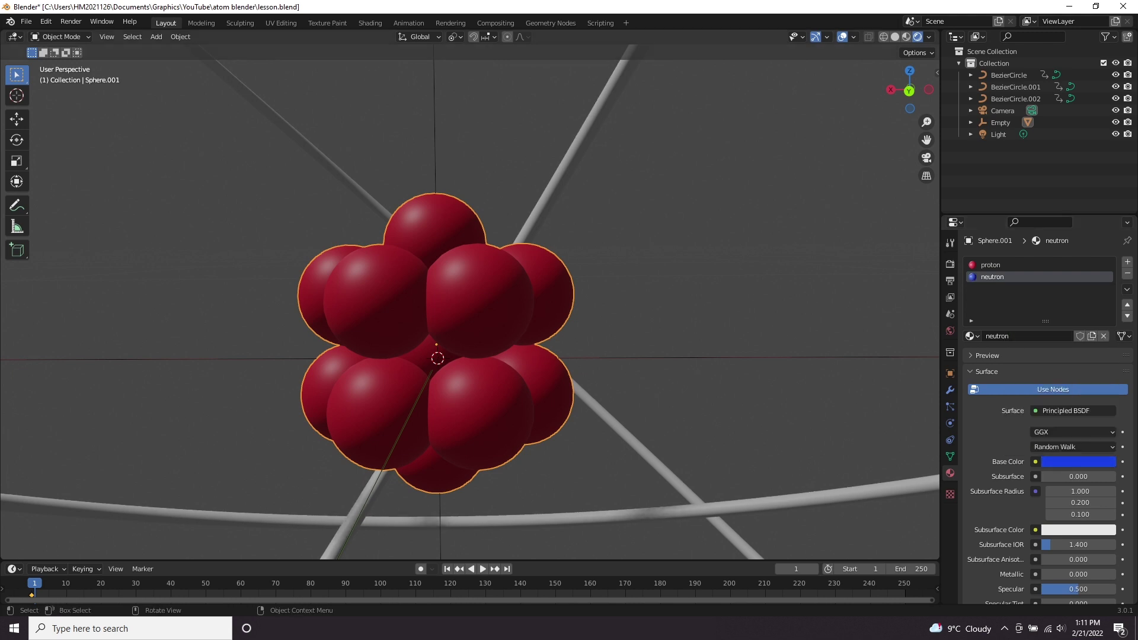
Select several separate spheres of the nucleus mesh from all around and assign the neutron material to them.
key("Tab")
key("alt+a")
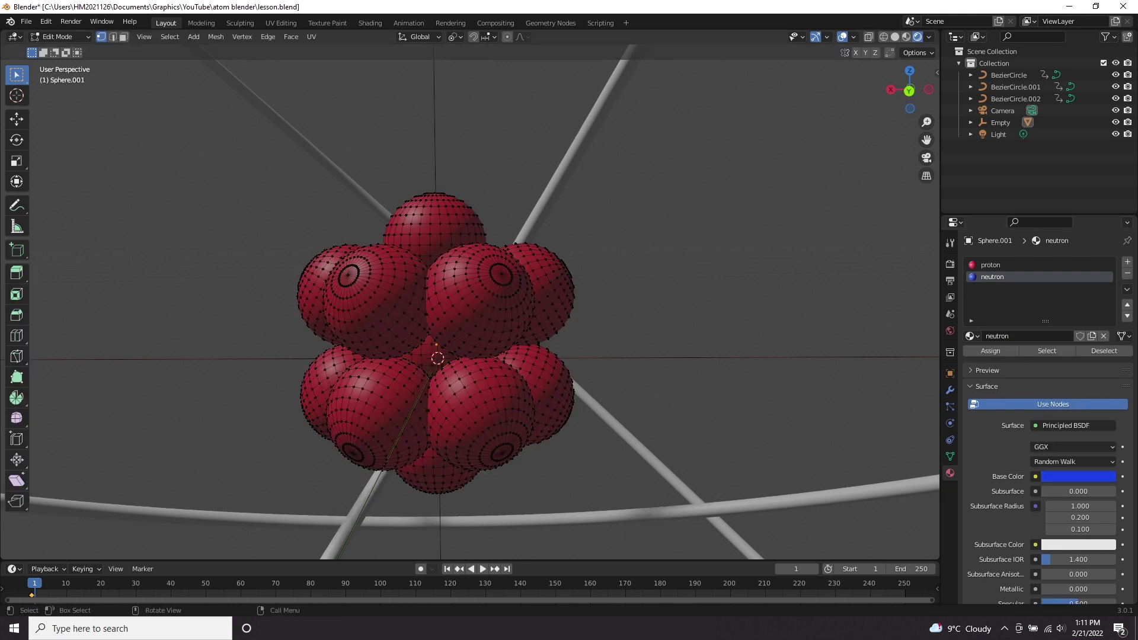
middle_click_drag(398, 354, 474, 357)
key("l")
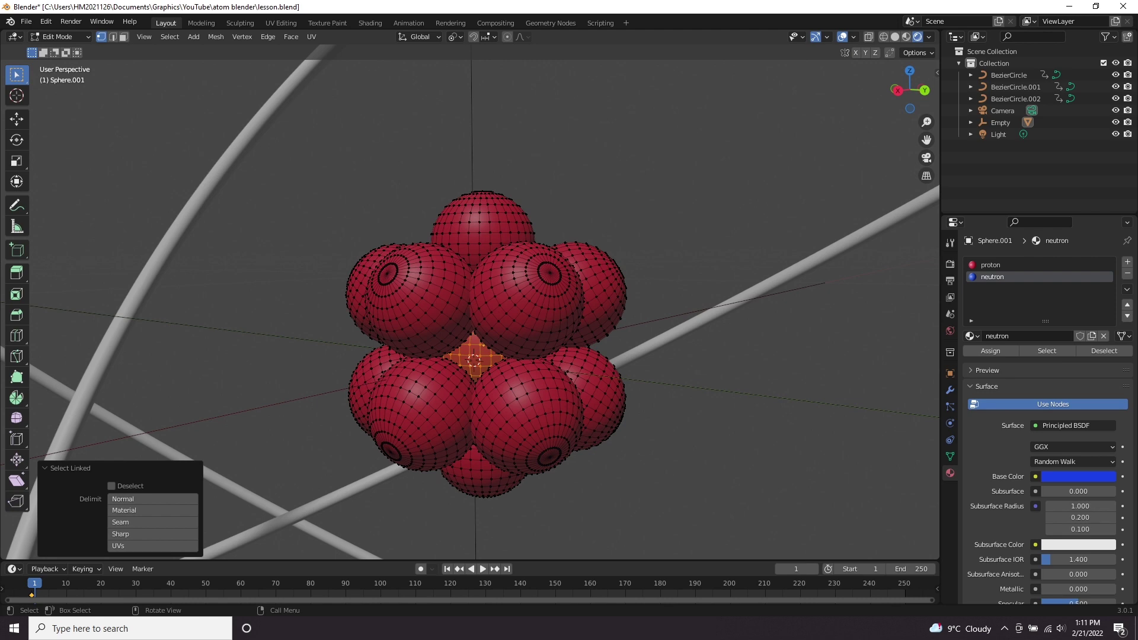
key("l")
middle_click_drag(374, 385, 238, 413)
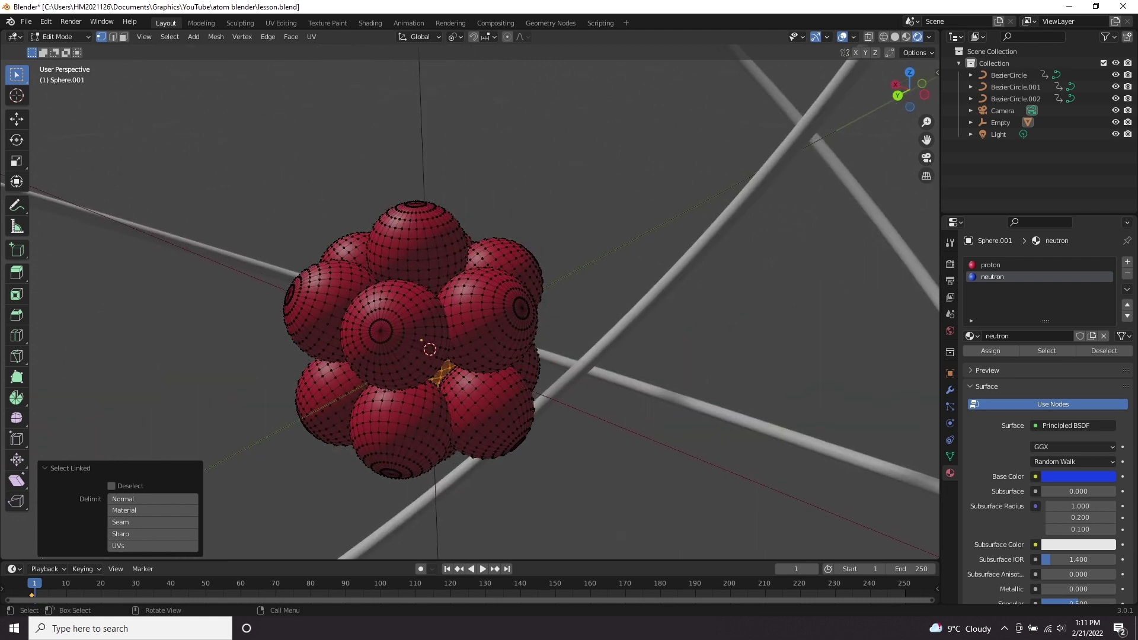
key("l")
middle_click_drag(592, 372, 876, 363)
key("l")
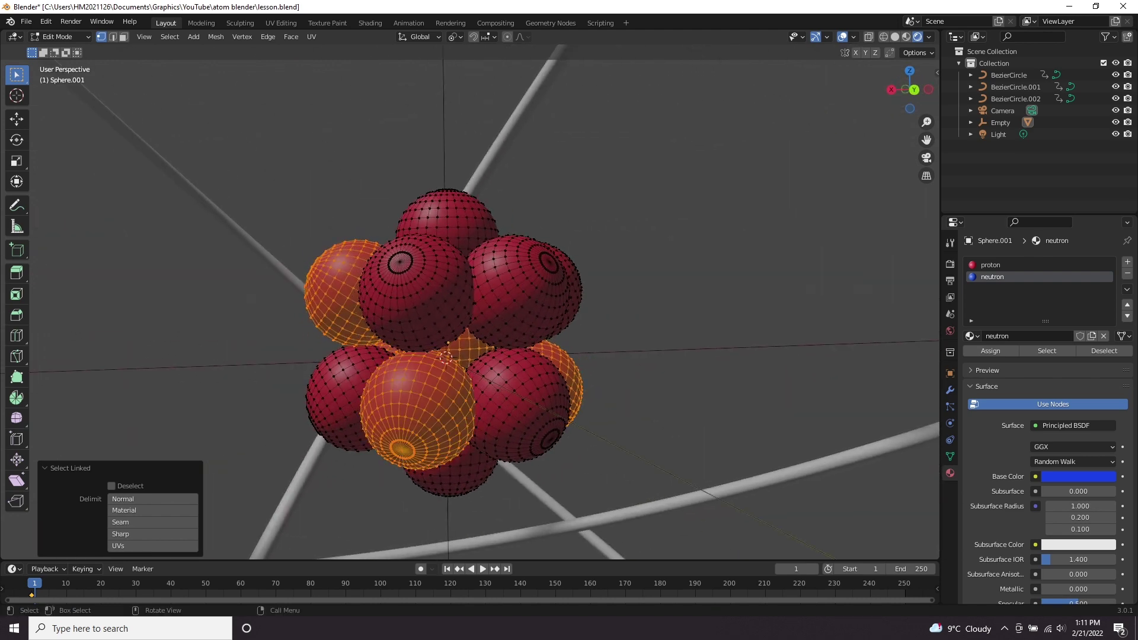
left_click(977, 354)
key("Tab")
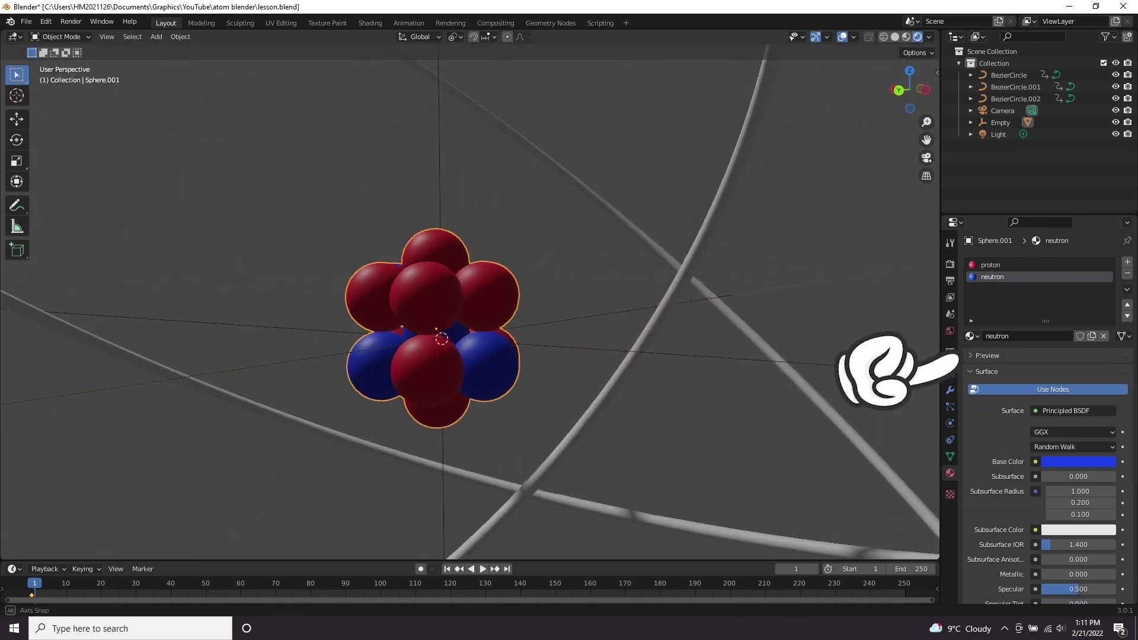
Try to shrink the neutron spheres of the nucleus mesh with Shrink/Fatten.
key("Tab")
middle_click_drag(593, 367, 682, 385)
scroll(681, 385, "up", 1)
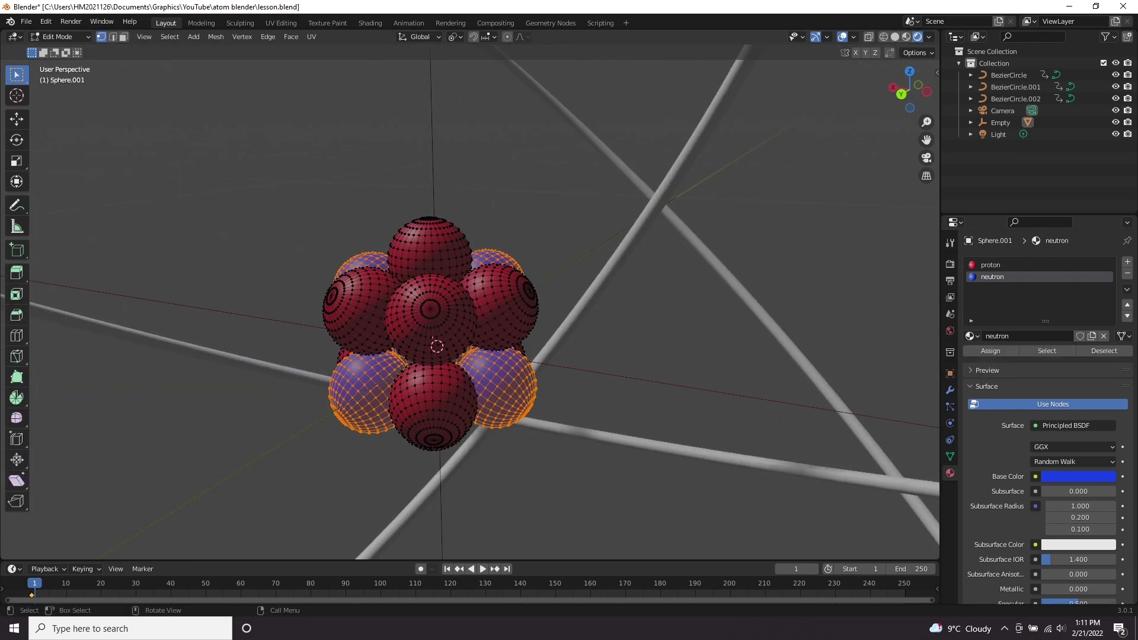
key("alt+s")
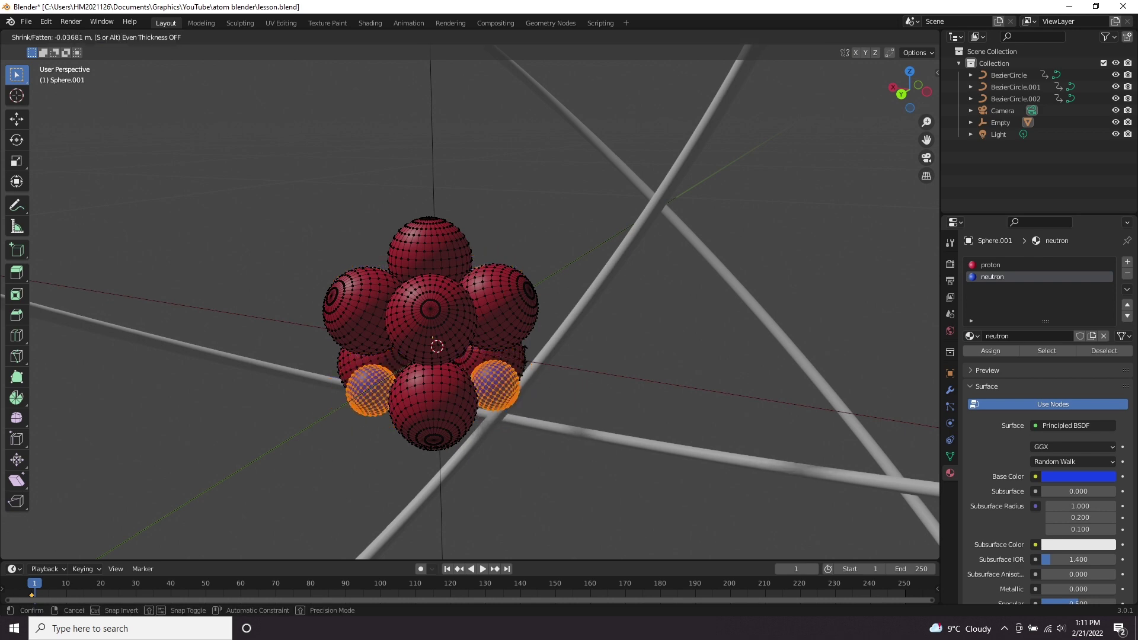
key("Escape")
key("alt+a")
middle_click_drag(551, 368, 581, 400)
key("l")
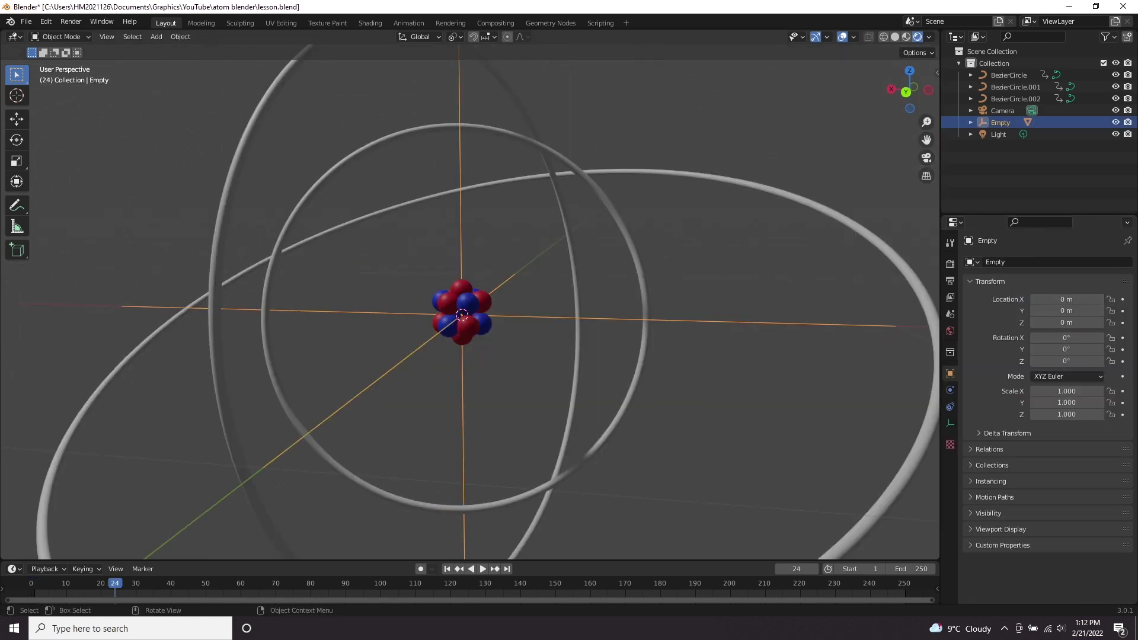
Delete the Empty and copy the X rotation driver of the orbit ring BezierCircle.001.
key("Delete")
left_click(264, 184)
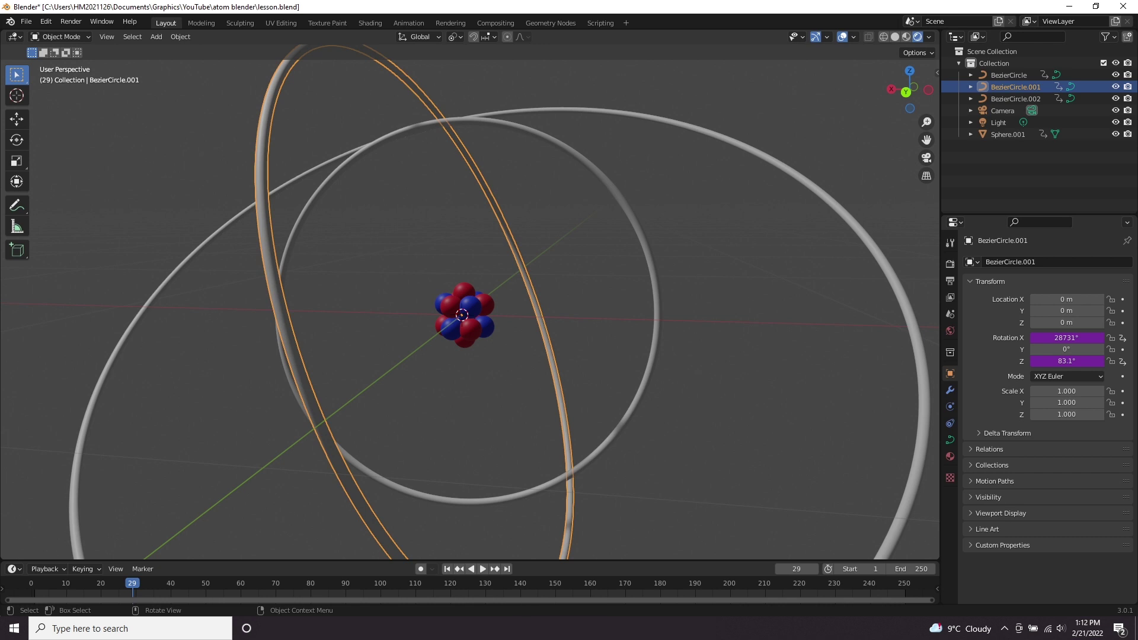
scroll(468, 302, "up", 2)
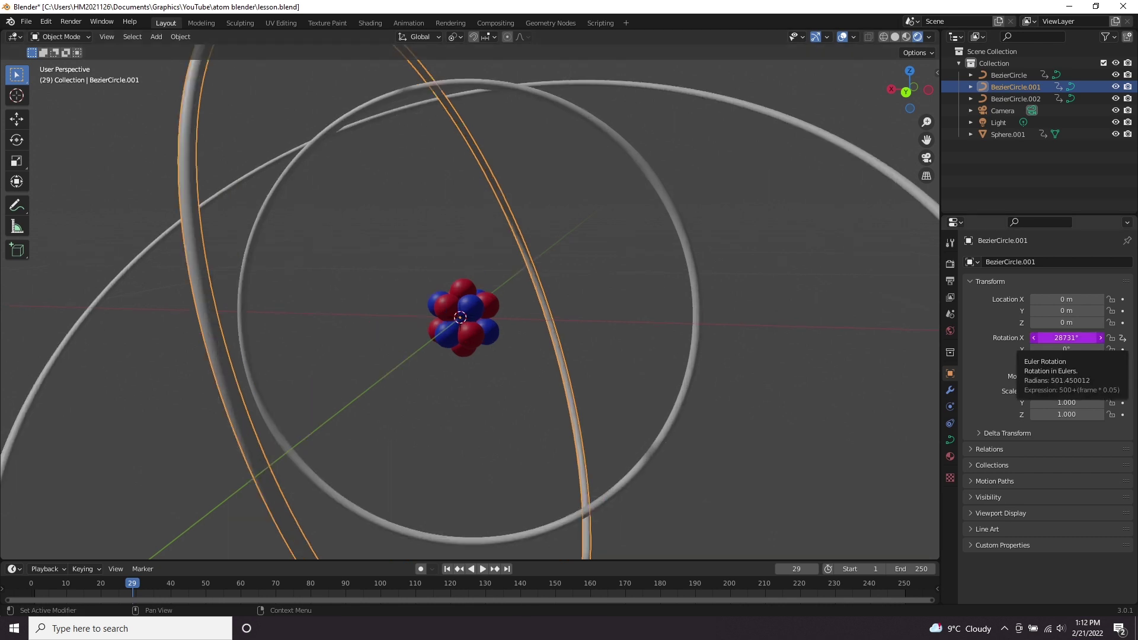
right_click(1061, 341)
left_click(1008, 333)
scroll(468, 309, "down", 2)
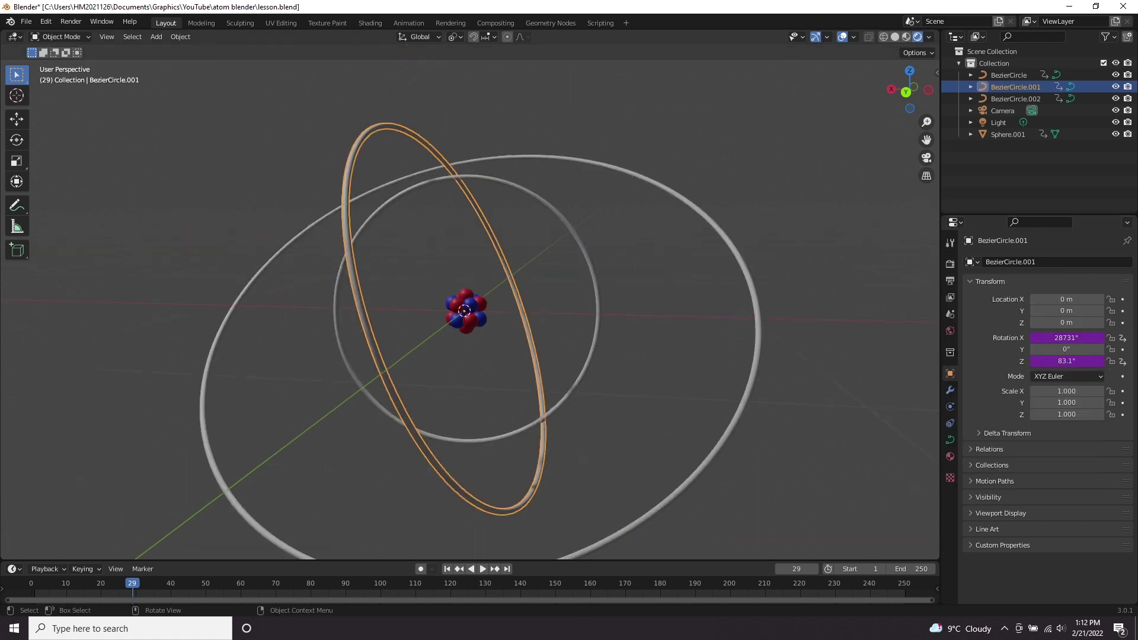
scroll(468, 308, "up", 4)
right_click(1061, 337)
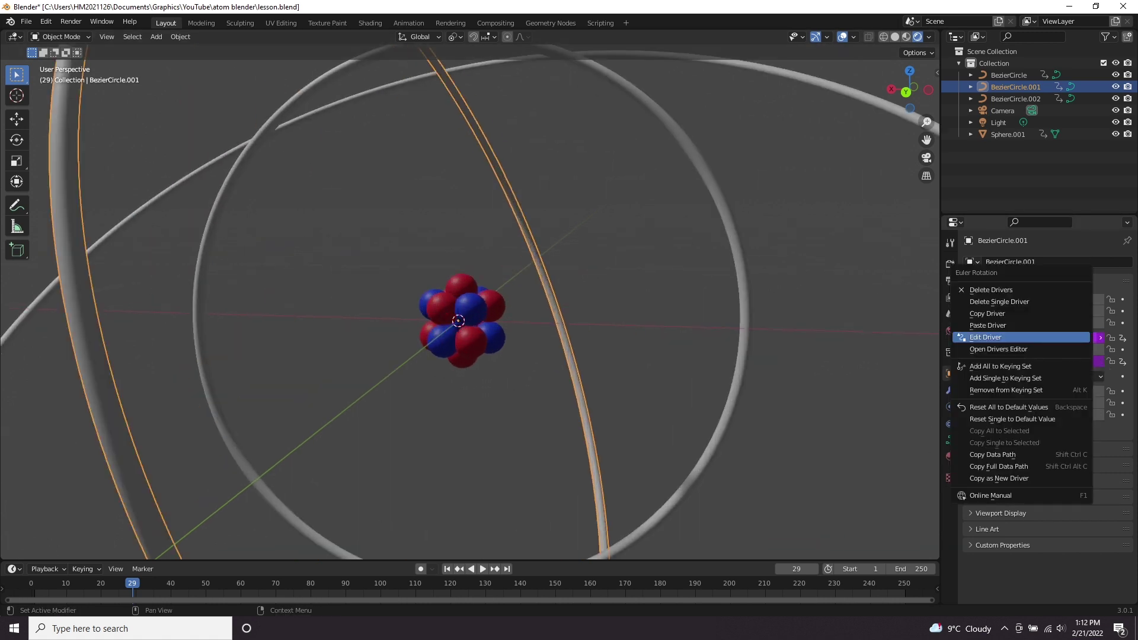
left_click(1020, 313)
Paste the copied driver onto the nucleus's X rotation and preview the spin in playback.
left_click(1008, 133)
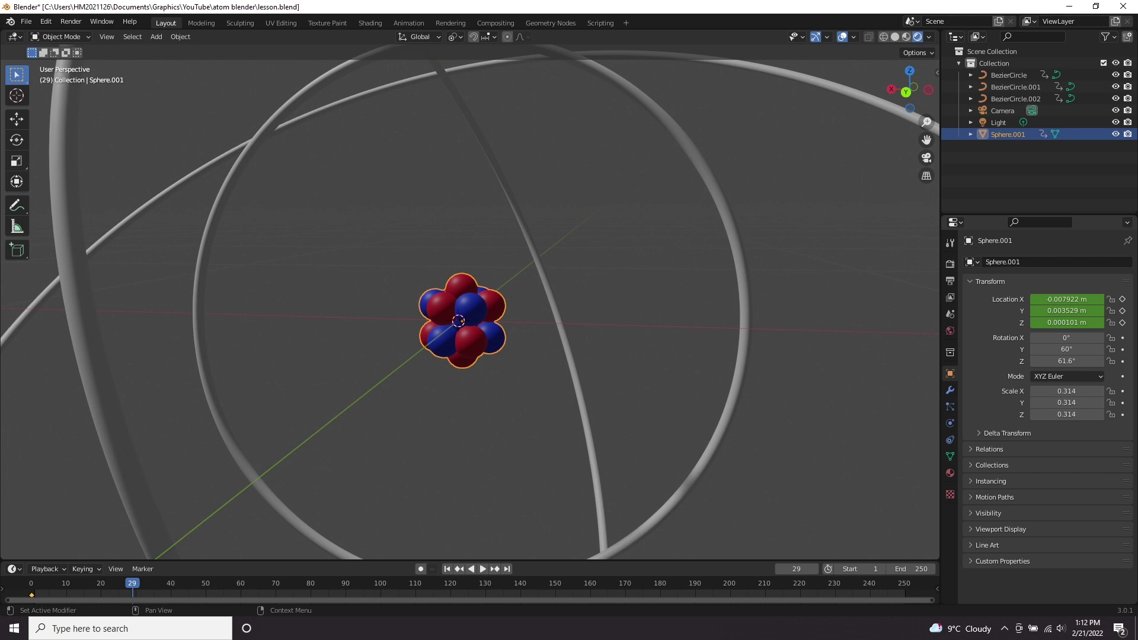
right_click(1063, 337)
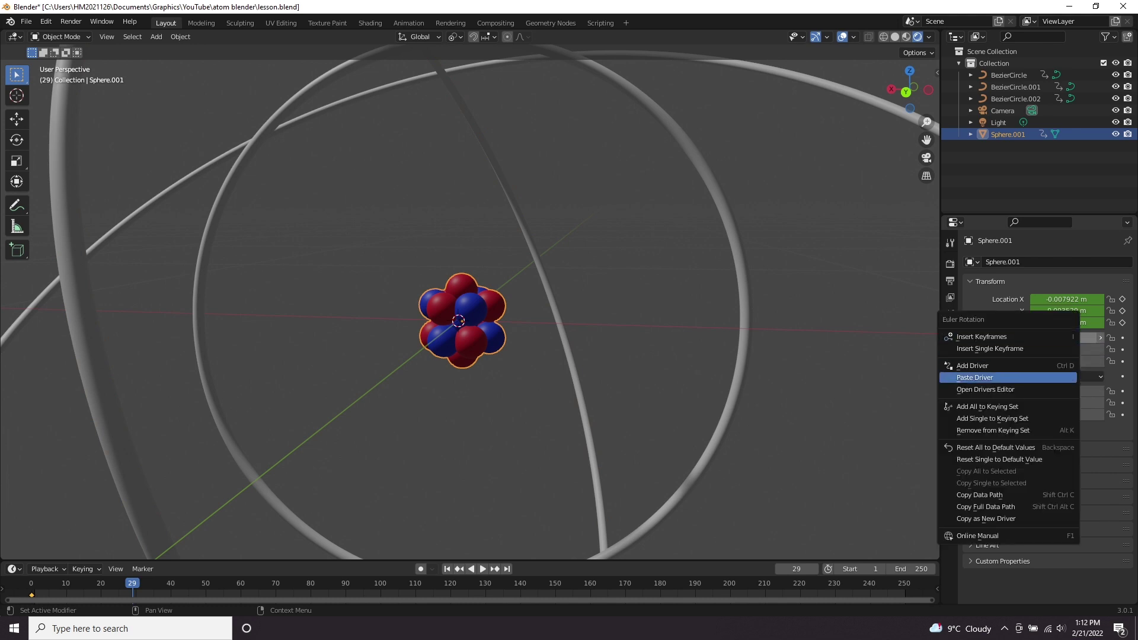
left_click(1007, 377)
key("space")
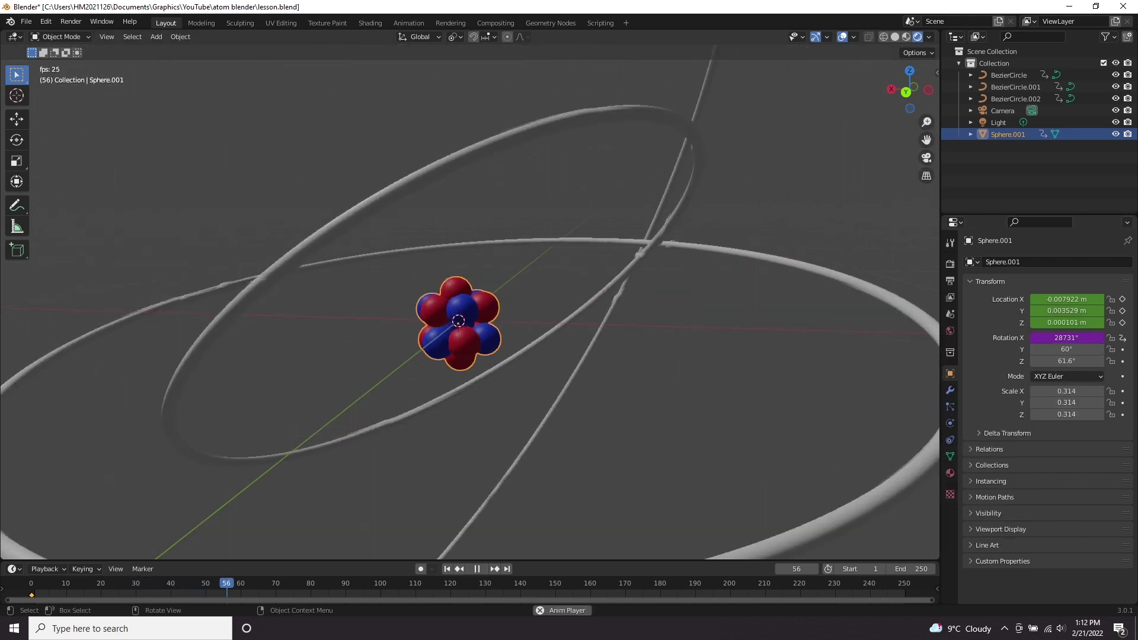
key("alt+a")
scroll(470, 302, "up", 1)
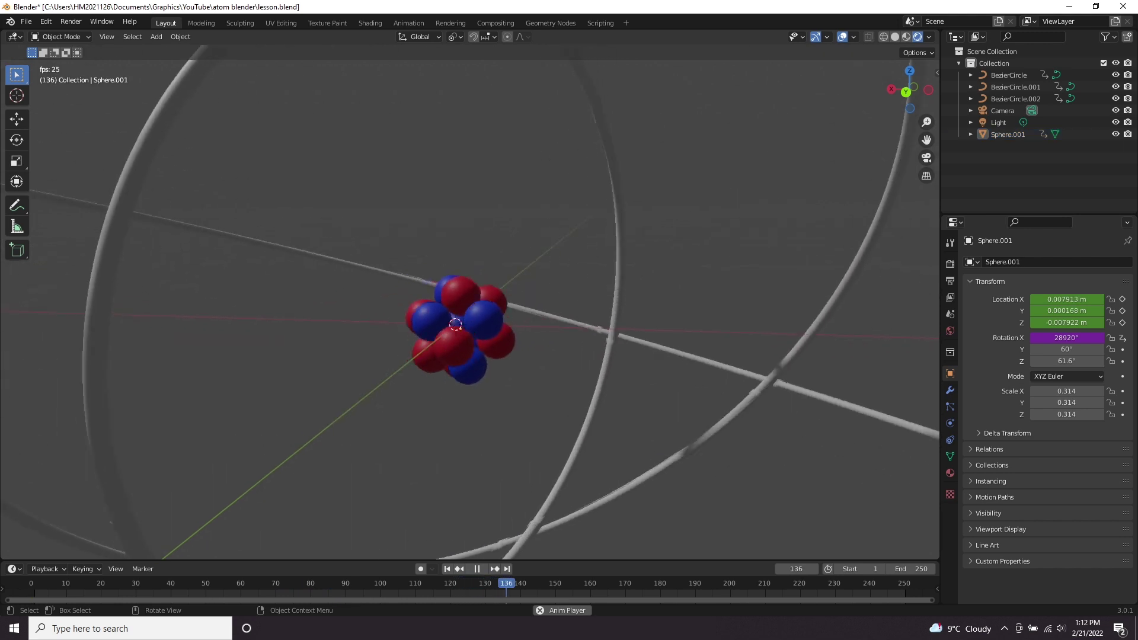
Paste the copied rotation driver onto the nucleus's Y and Z rotation.
right_click(1066, 349)
left_click(1043, 351)
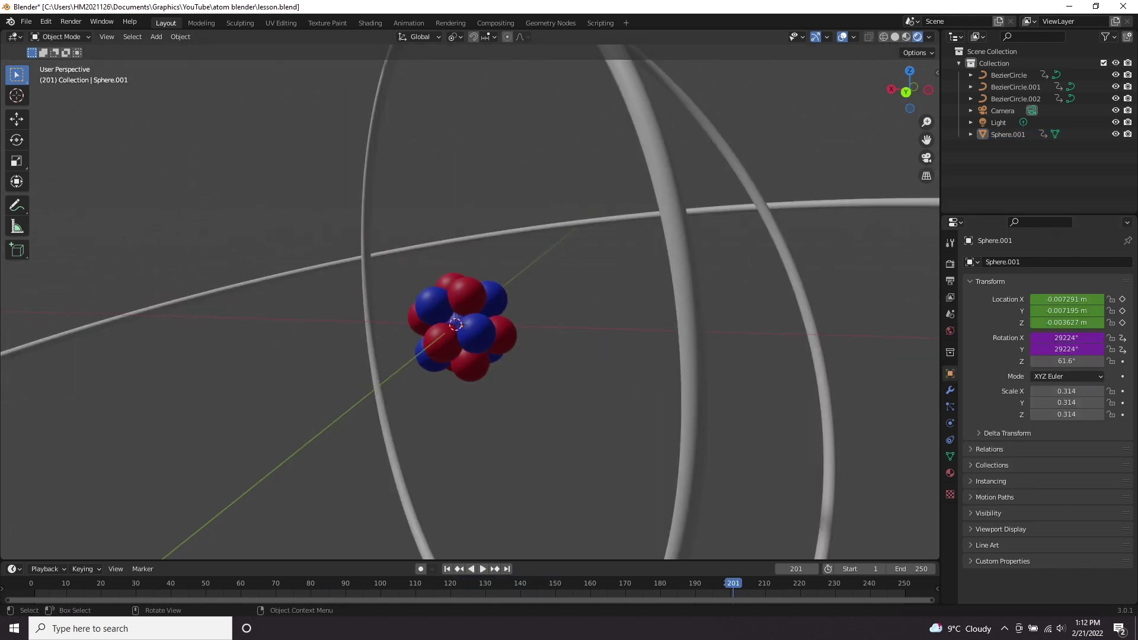
right_click(1066, 361)
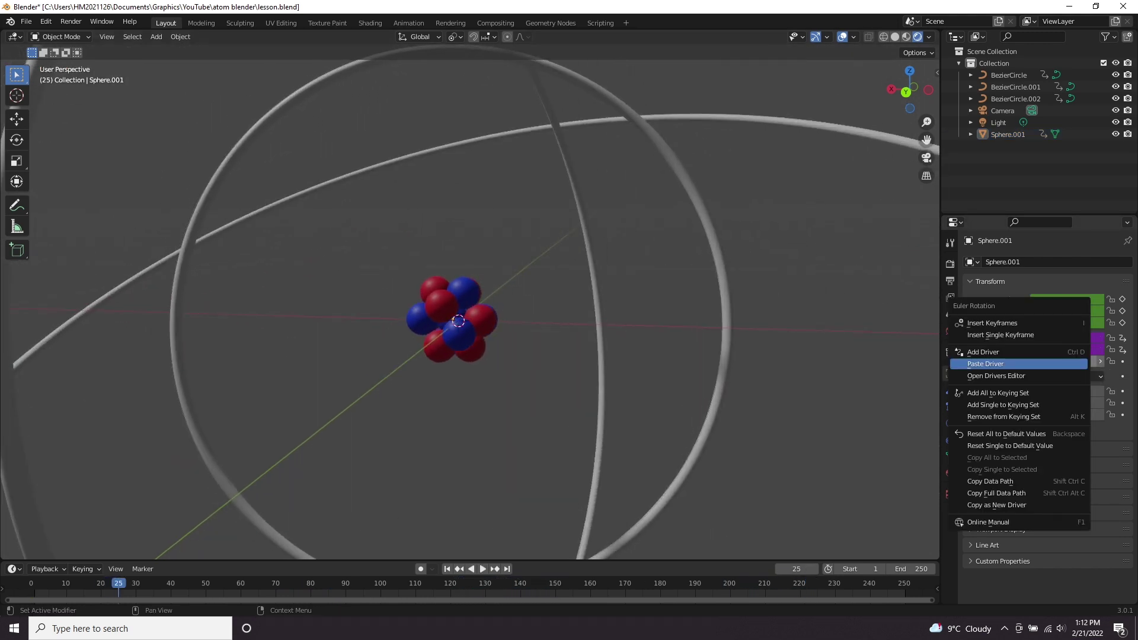
left_click(1043, 362)
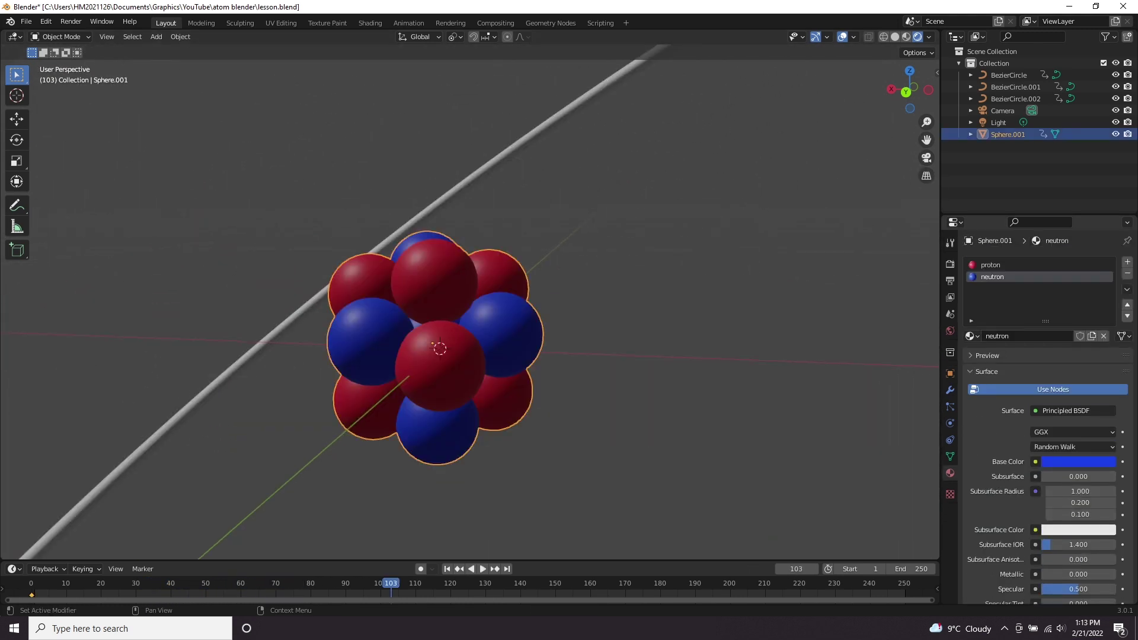
Add subsurface scattering to the nucleus's proton and neutron materials, setting the neutron's Subsurface to 0.5.
left_click(995, 265)
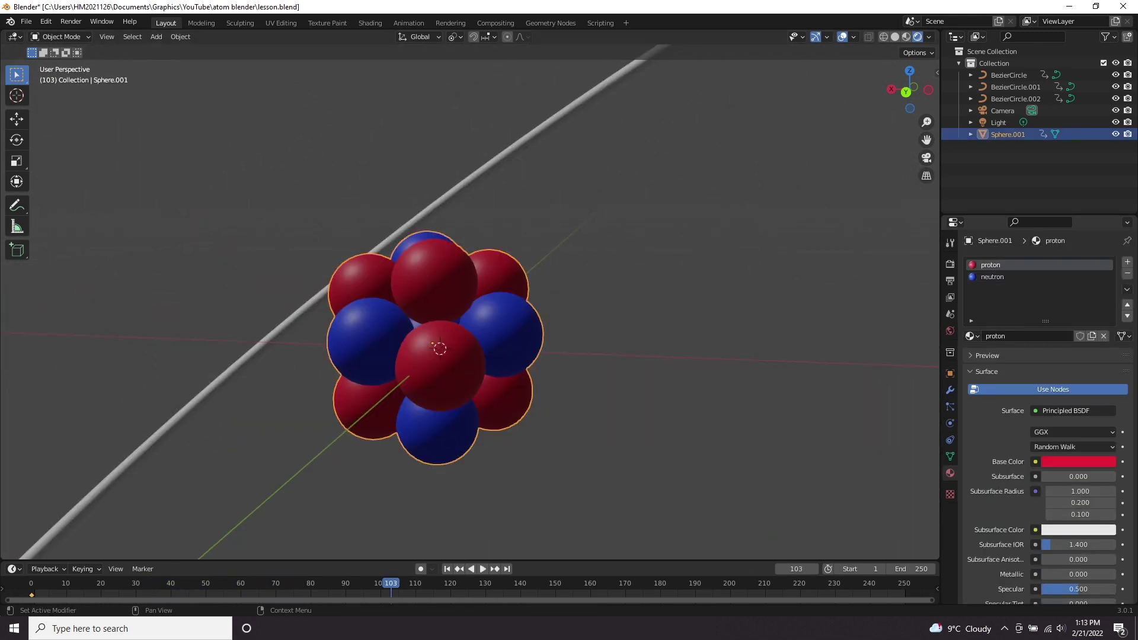
scroll(1043, 415, "down", 2)
mouse_move(1067, 428)
left_mouse_down()
mouse_move(1090, 429)
mouse_move(1065, 428)
left_mouse_up()
left_click(1064, 428)
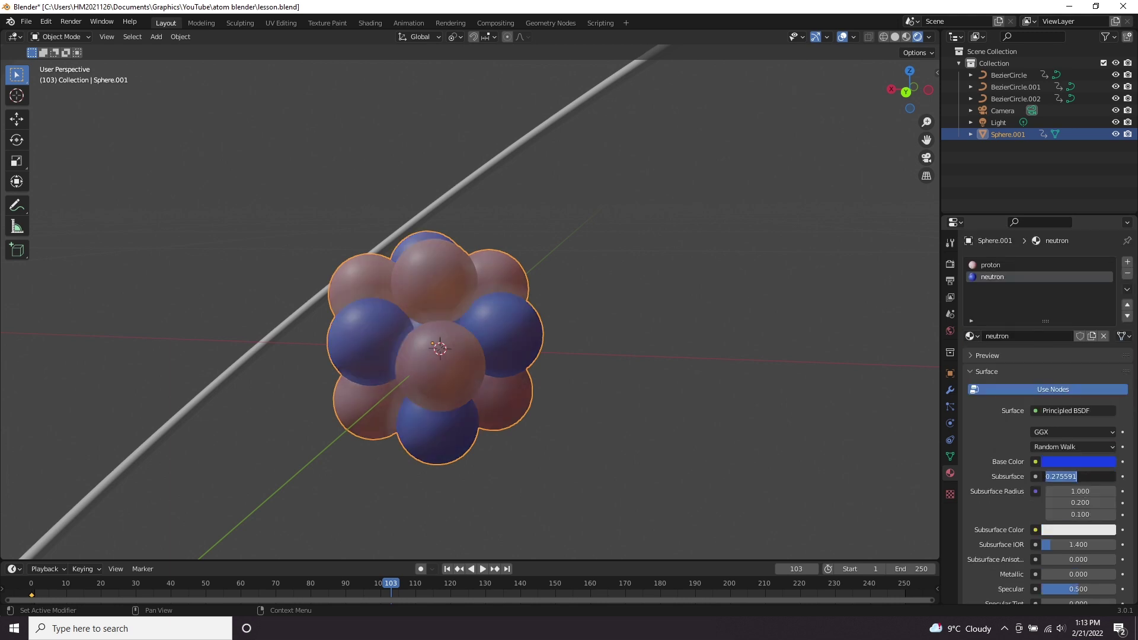
key("Return")
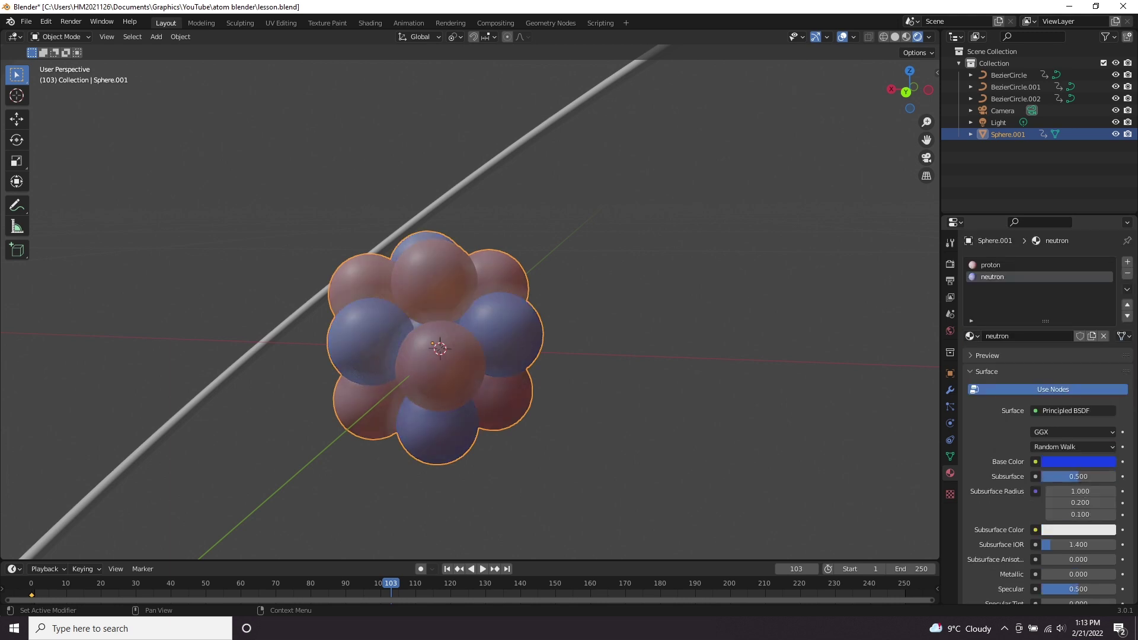
Lower the neutron material's Roughness to about 0.295.
scroll(470, 302, "down", 2)
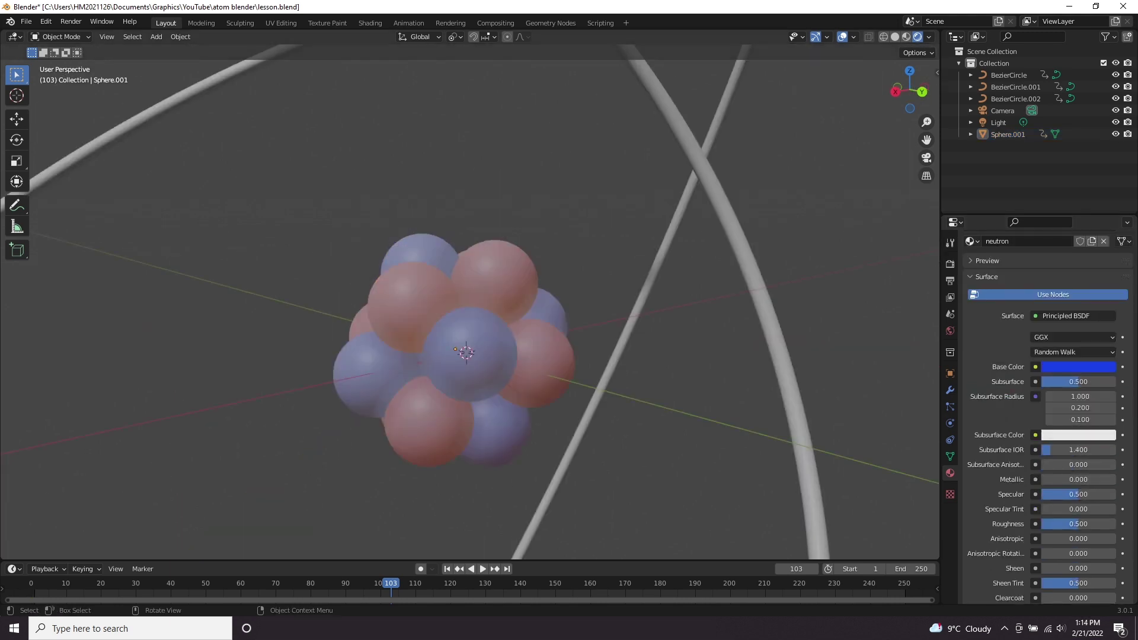
scroll(470, 303, "up", 2)
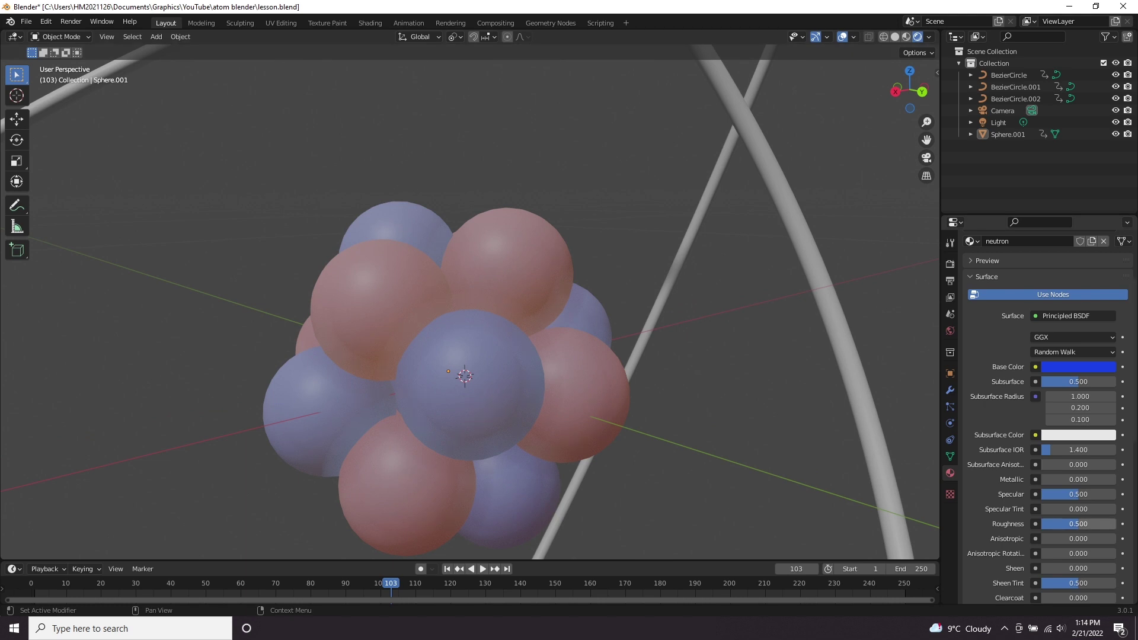
left_click_drag(1078, 524, 1073, 524)
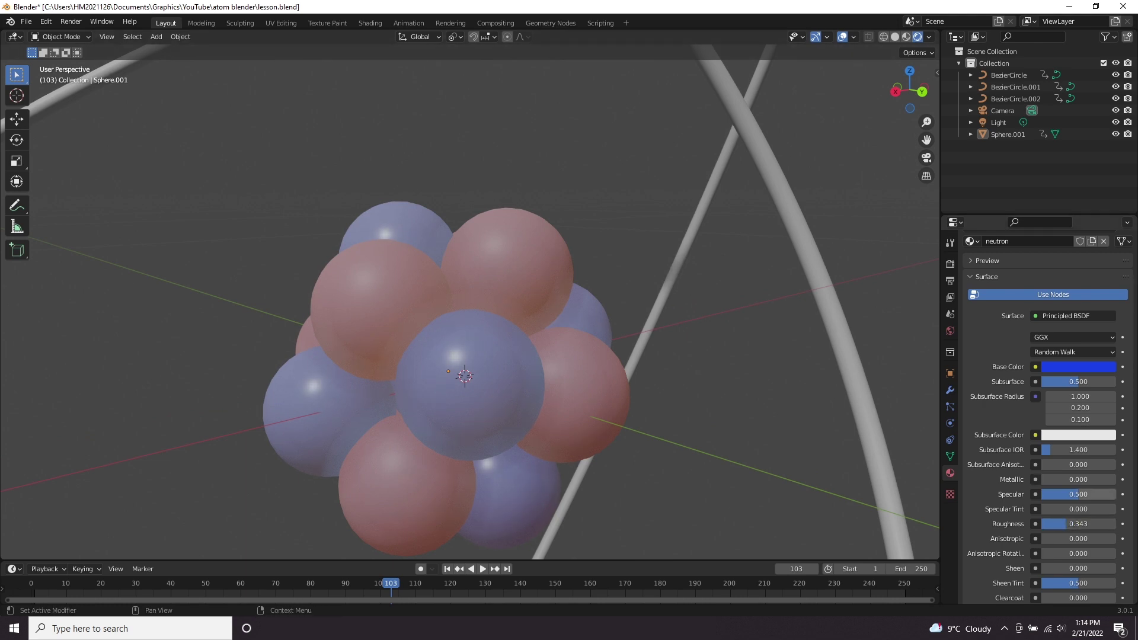
left_click_drag(1074, 524, 1069, 523)
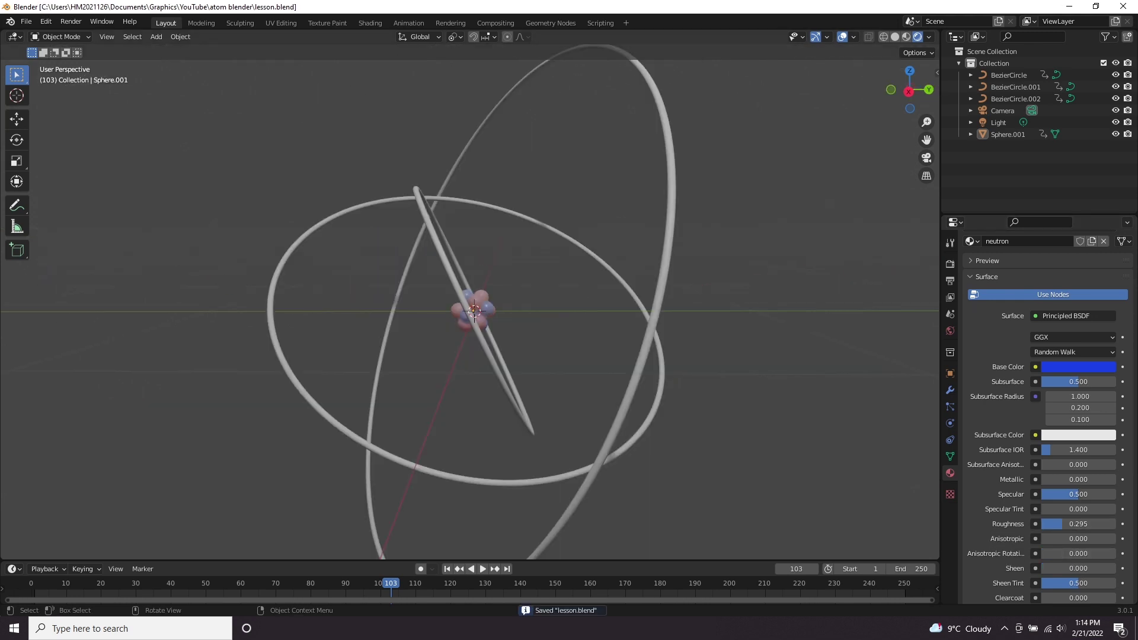
Create a material named ring on the BezierCircle orbit ring and make its Base Color black.
middle_click_drag(474, 314, 521, 278)
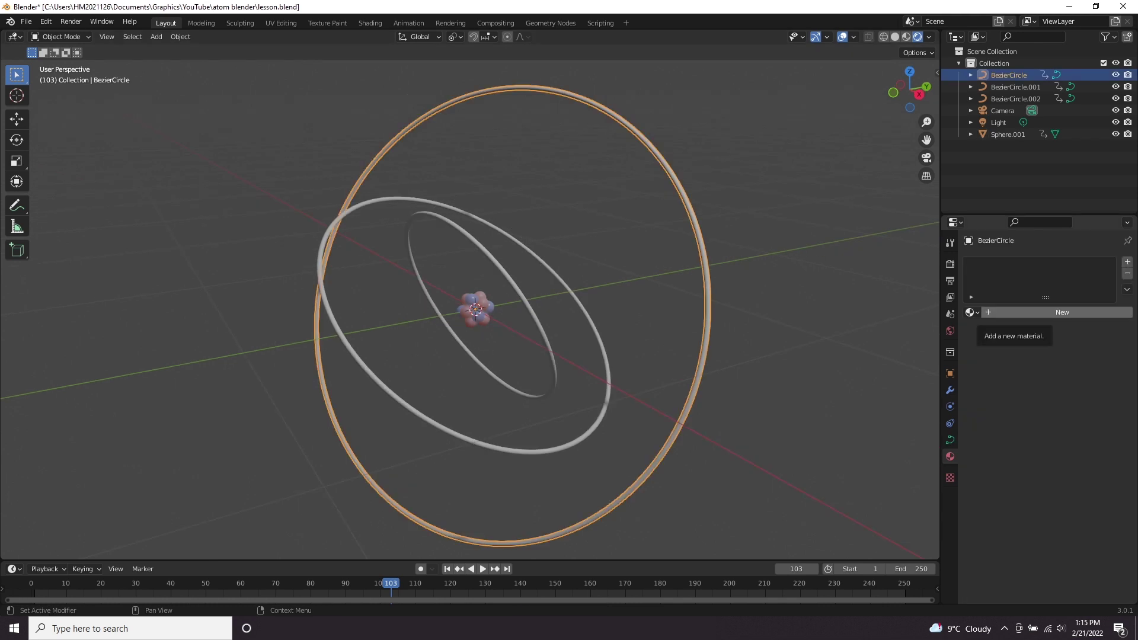
left_click(1013, 312)
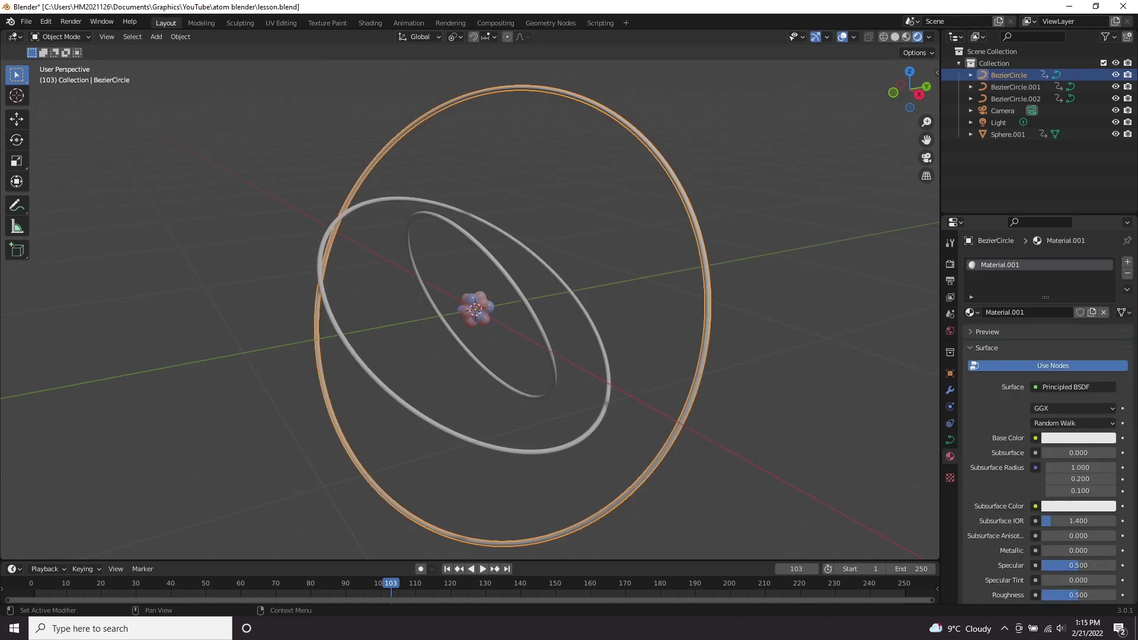
left_click(1077, 438)
left_click_drag(1105, 290, 1105, 356)
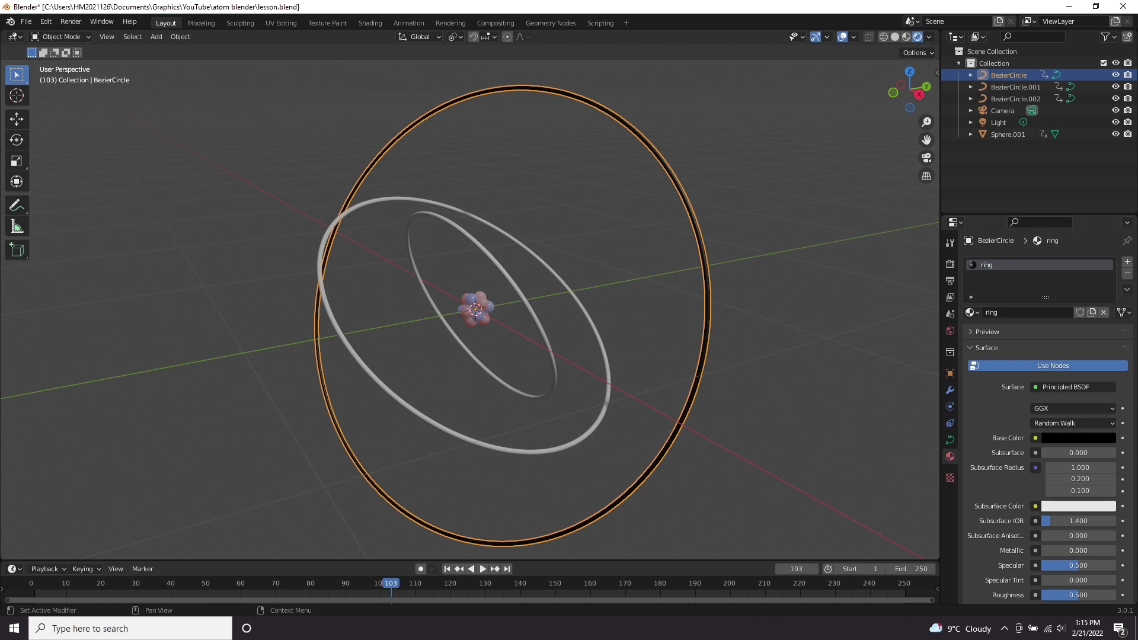
Assign the existing ring material to the orbit rings BezierCircle.001 and BezierCircle.002.
left_click(607, 367)
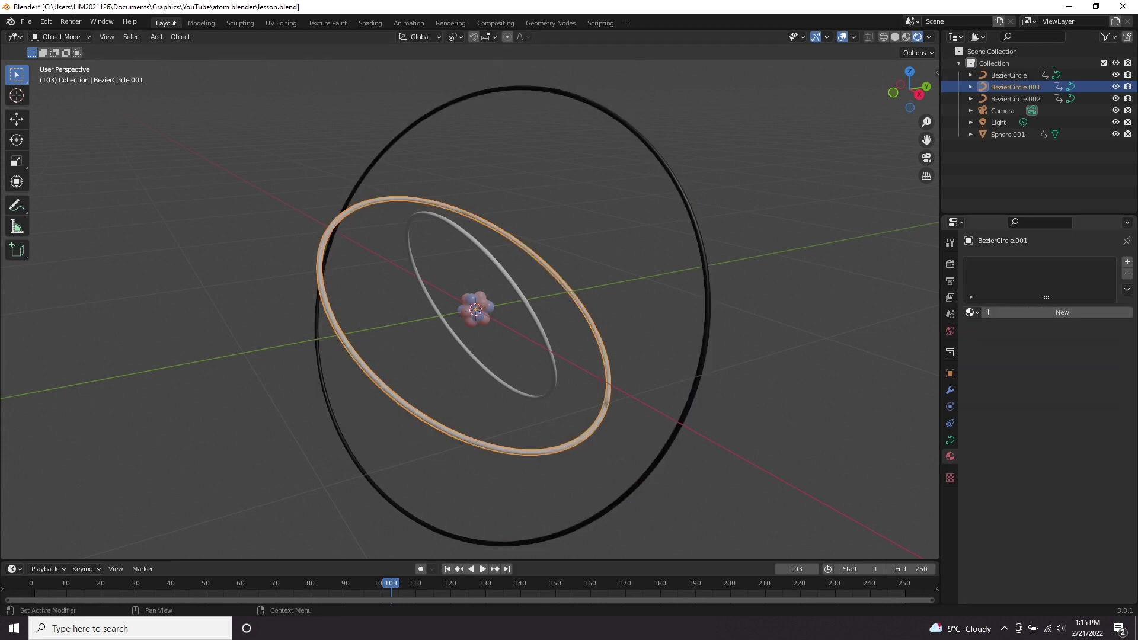
left_click(972, 312)
left_click(992, 364)
left_click(552, 354)
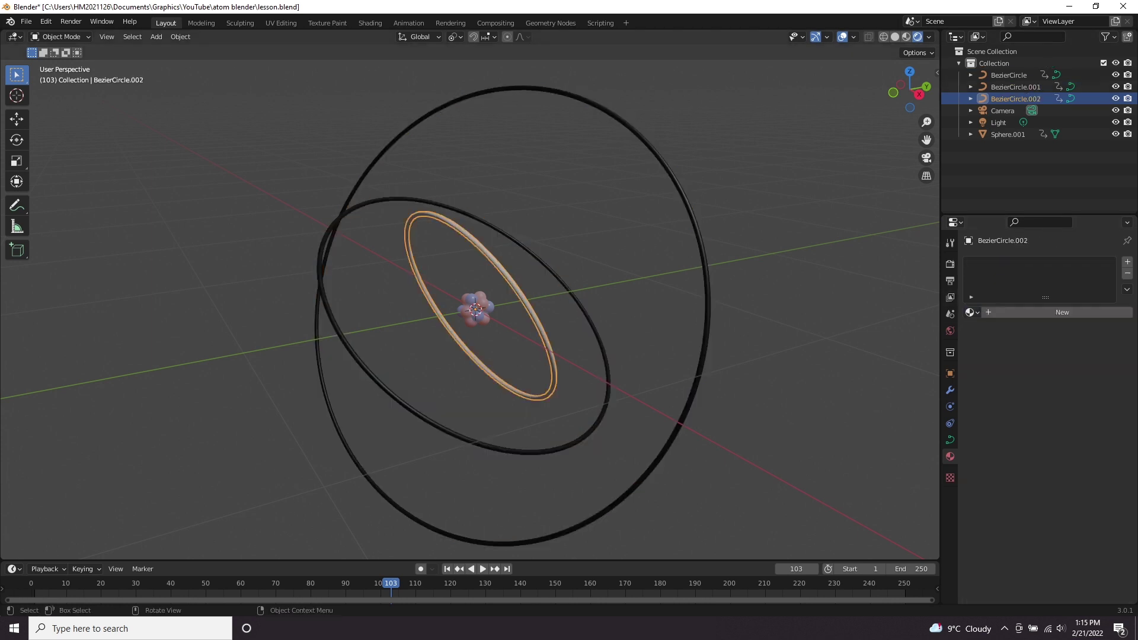
left_click(971, 312)
left_click(992, 363)
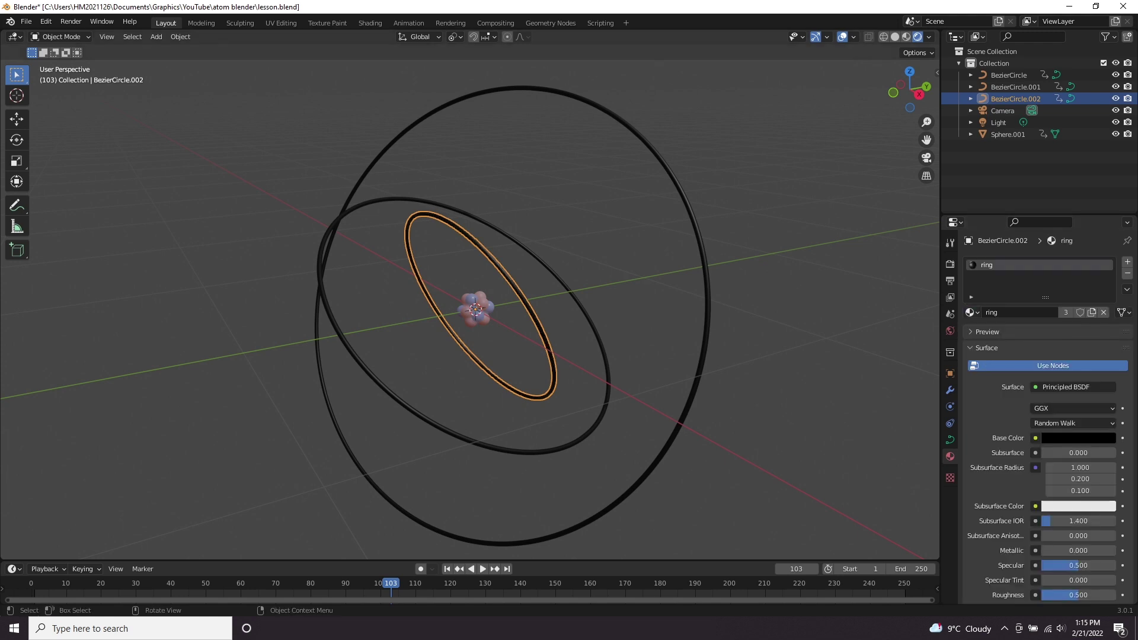
Preview the animation of the black rings and the nucleus in playback.
left_click(782, 379)
key("space")
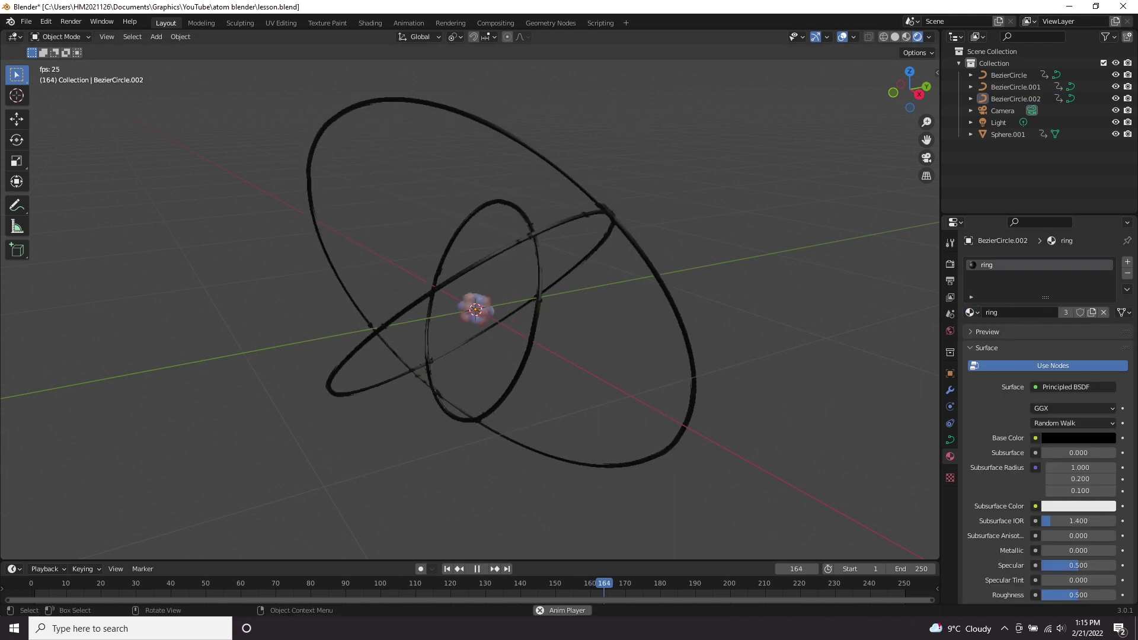
key("space")
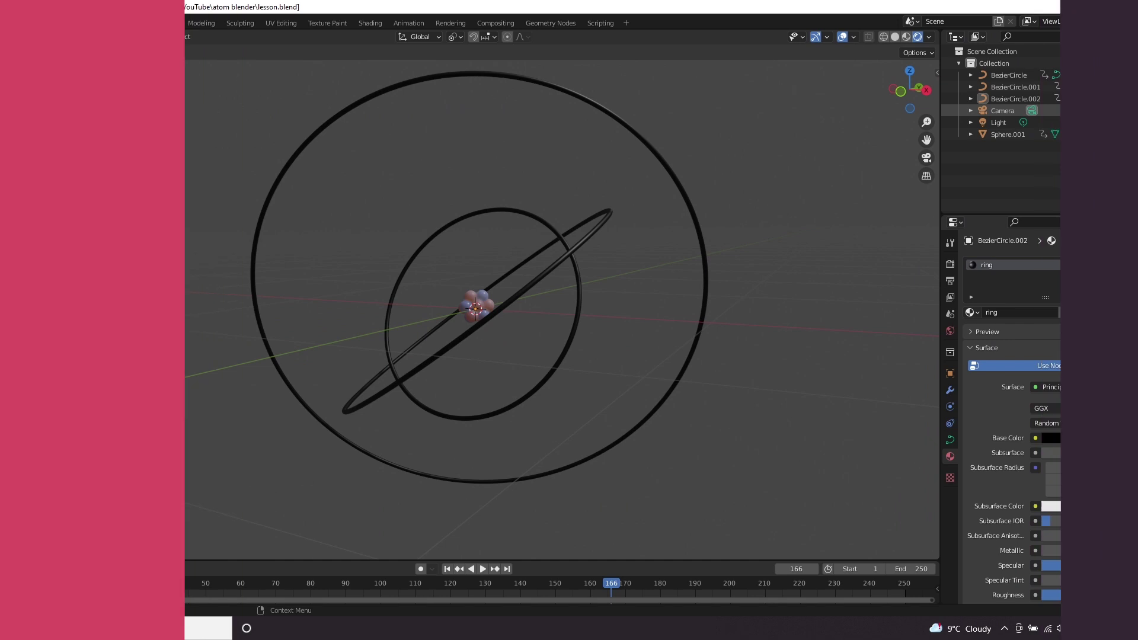
Look through the selected camera and set its X, Y and Z location to 0 m.
scroll(474, 284, "down", 2)
scroll(474, 284, "up", 1)
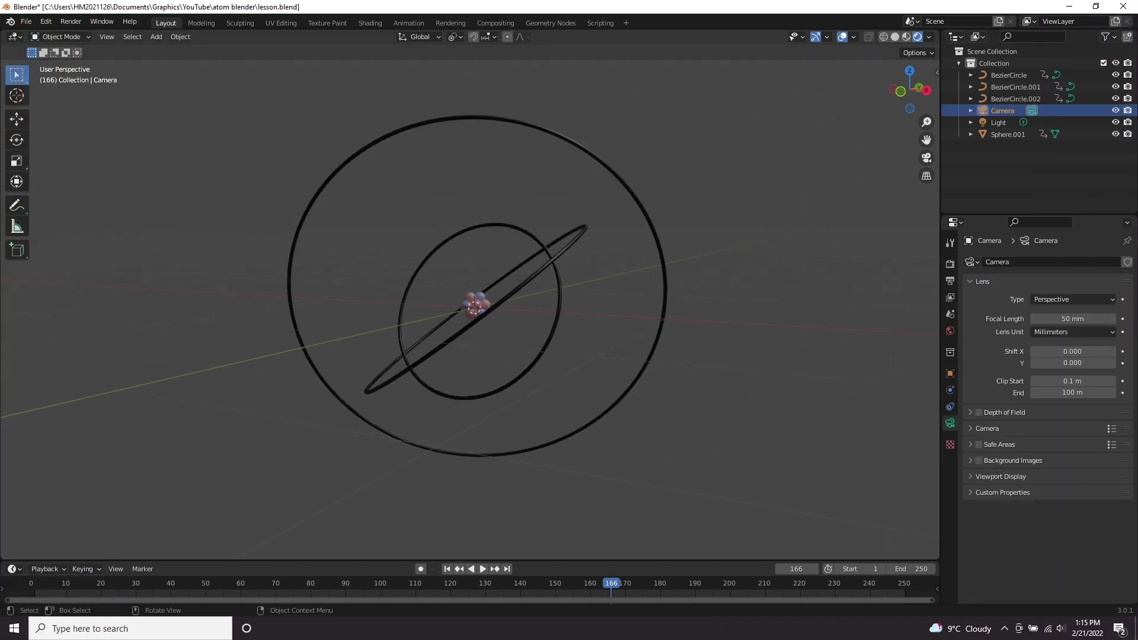
key("KP_0")
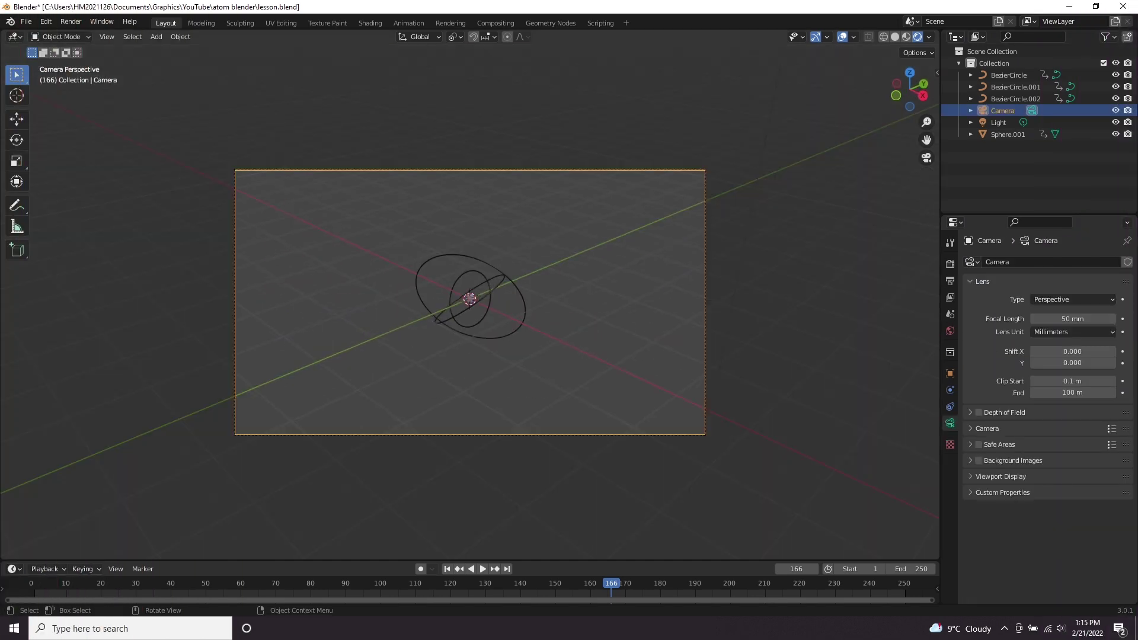
key("n")
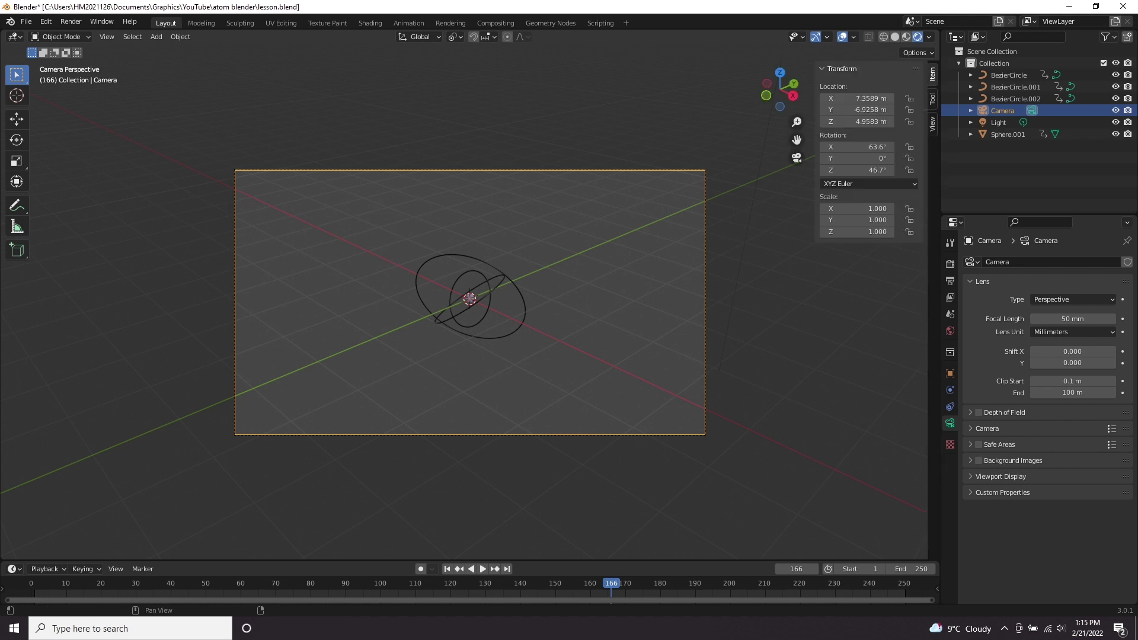
left_click(857, 97)
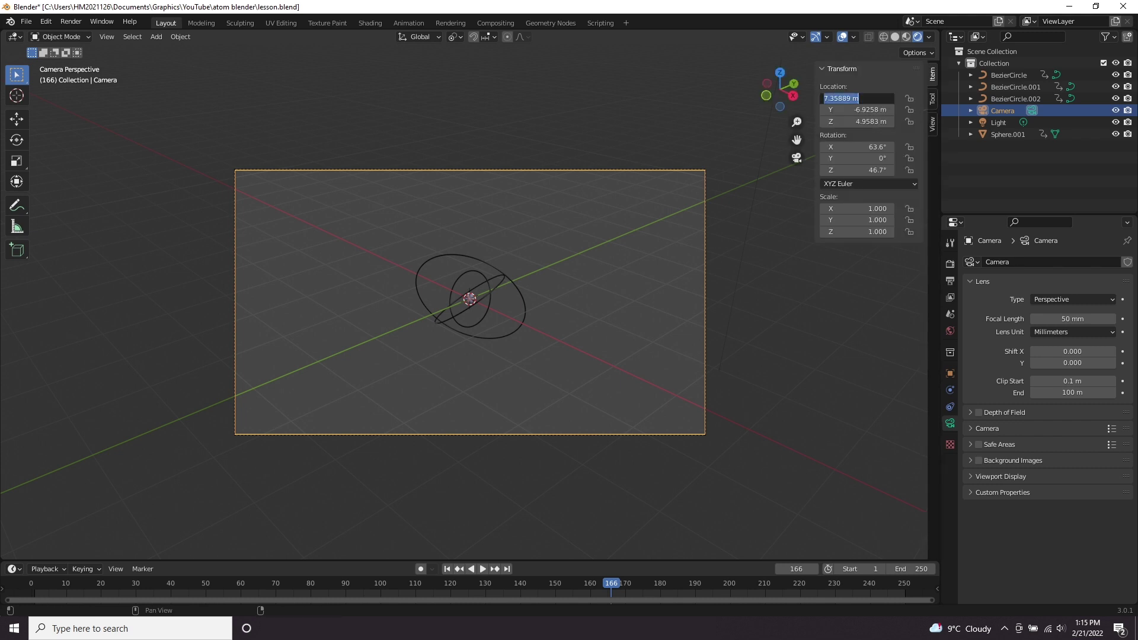
type("0")
key("Tab")
type("0")
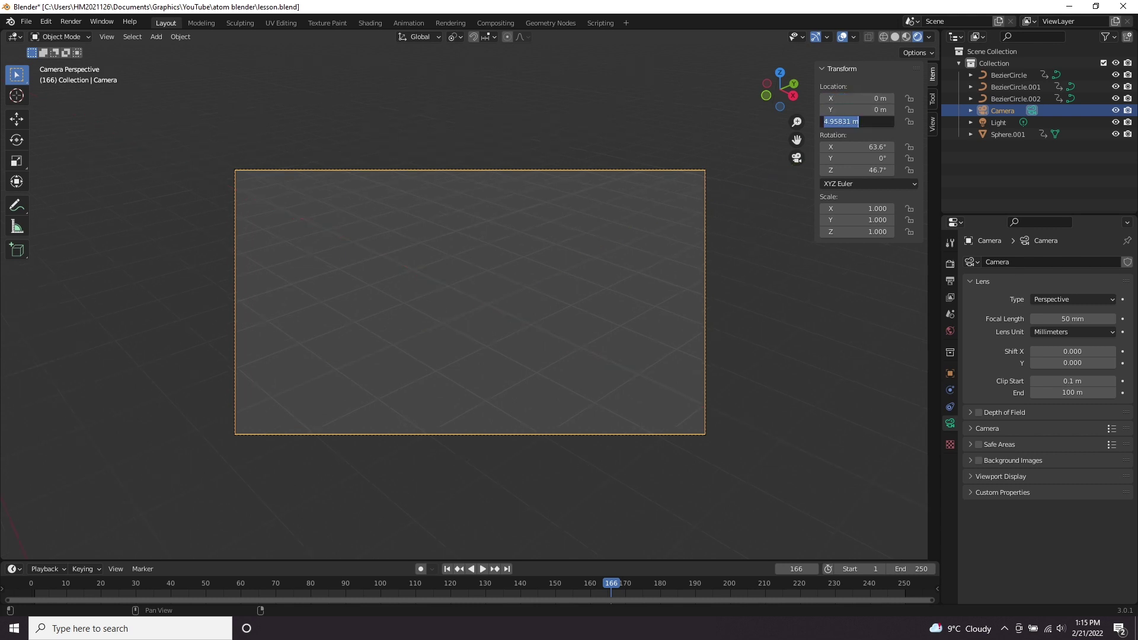
key("Tab")
type("0")
Set the camera's X, Y and Z rotation to 0° and leave the camera view.
key("Tab")
type("0")
key("Tab")
type("0")
key("Tab")
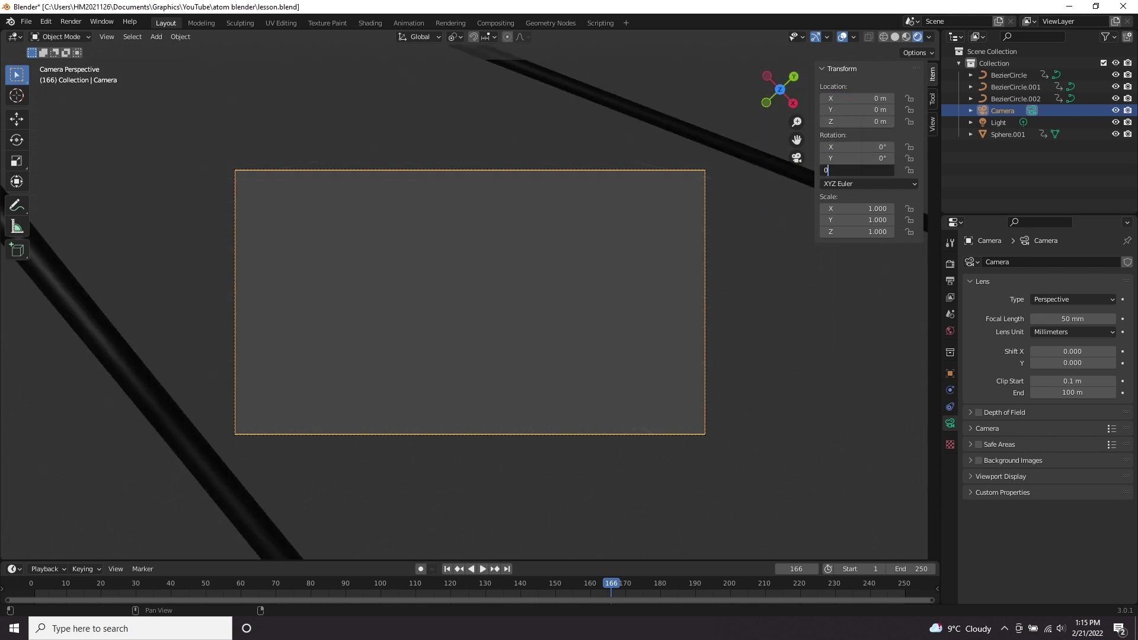
type("0")
key("Tab")
key("Return")
key("KP_0")
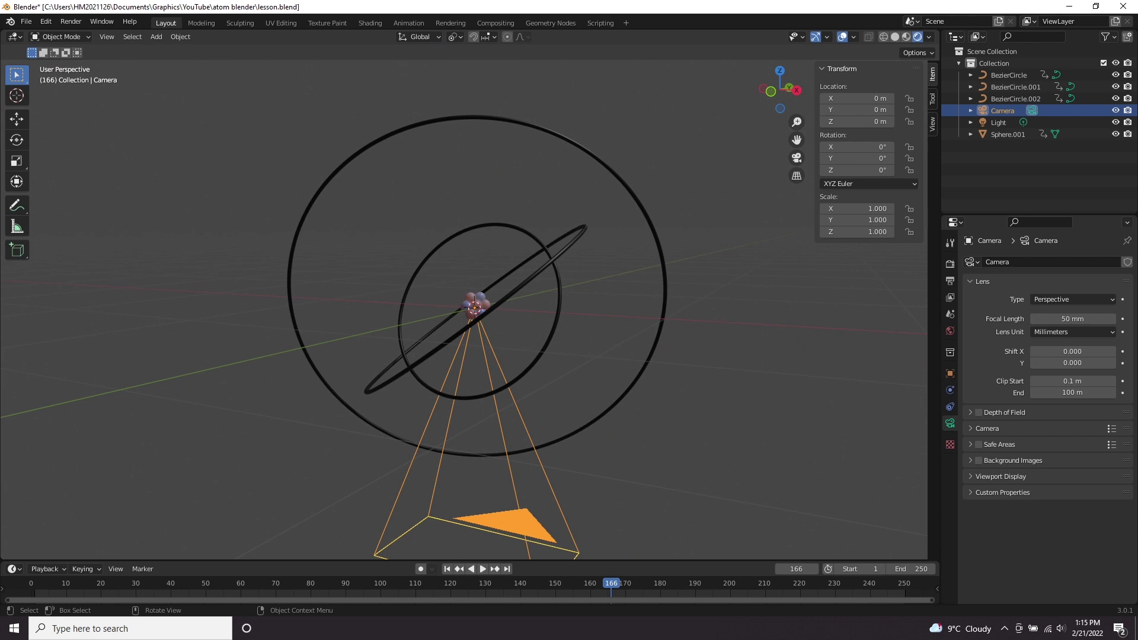
Rotate the camera 90° about the global X axis.
middle_click_drag(474, 308, 394, 308)
scroll(630, 322, "down", 3)
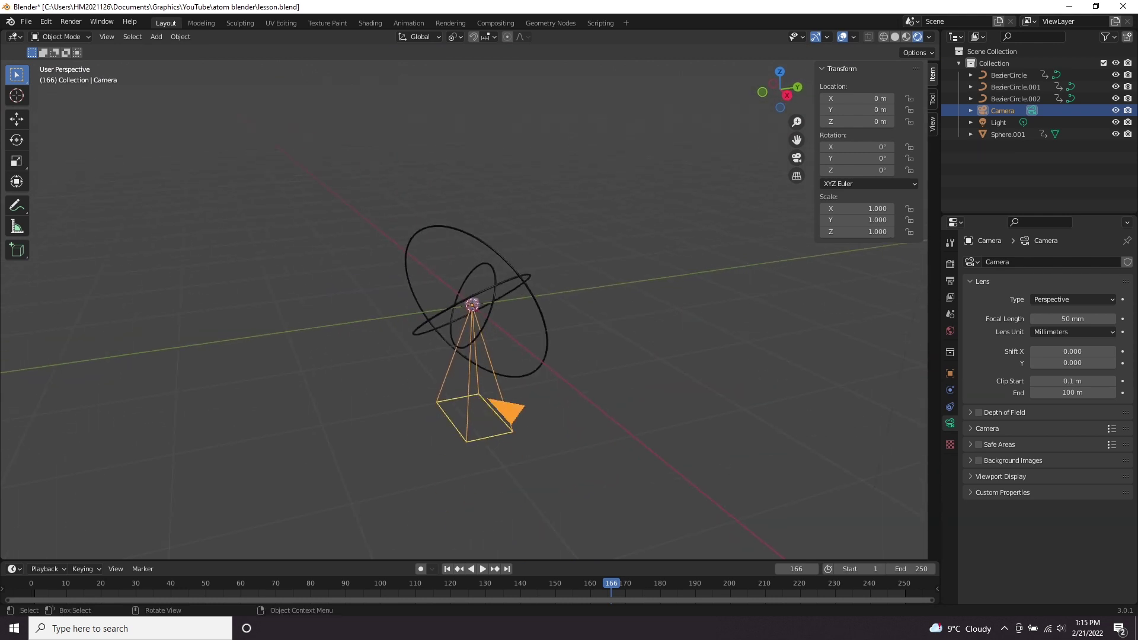
scroll(629, 322, "up", 1)
key("r")
key("x")
right_click(630, 254)
type("r")
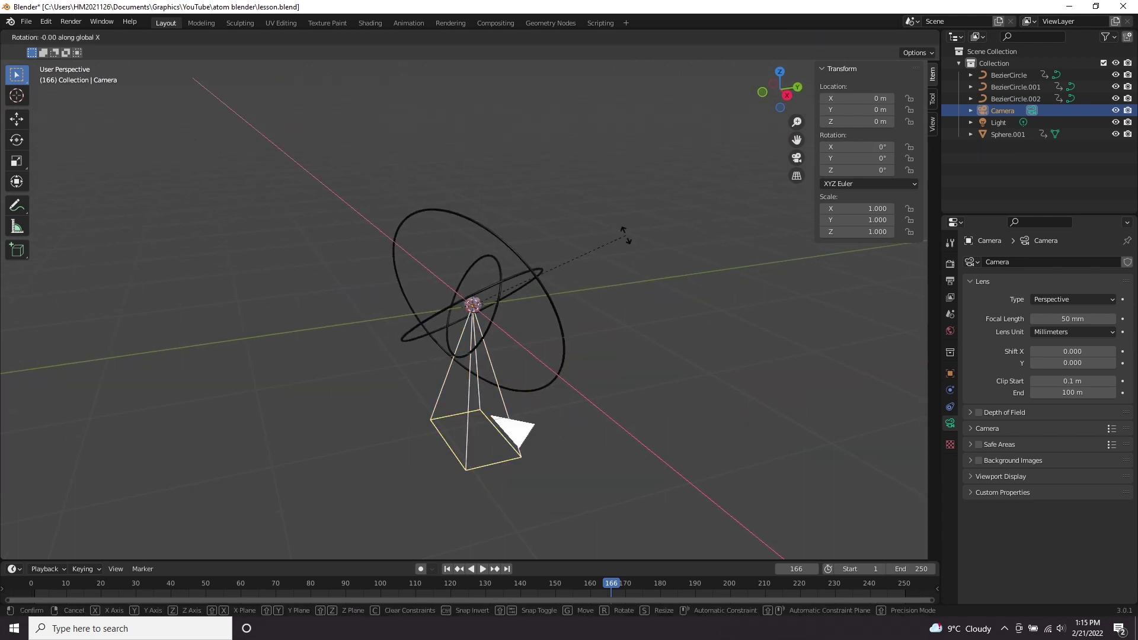
type("x90")
key("Return")
Move the camera back along the Y axis to about -6.46 m, facing the atom.
key("g")
key("y")
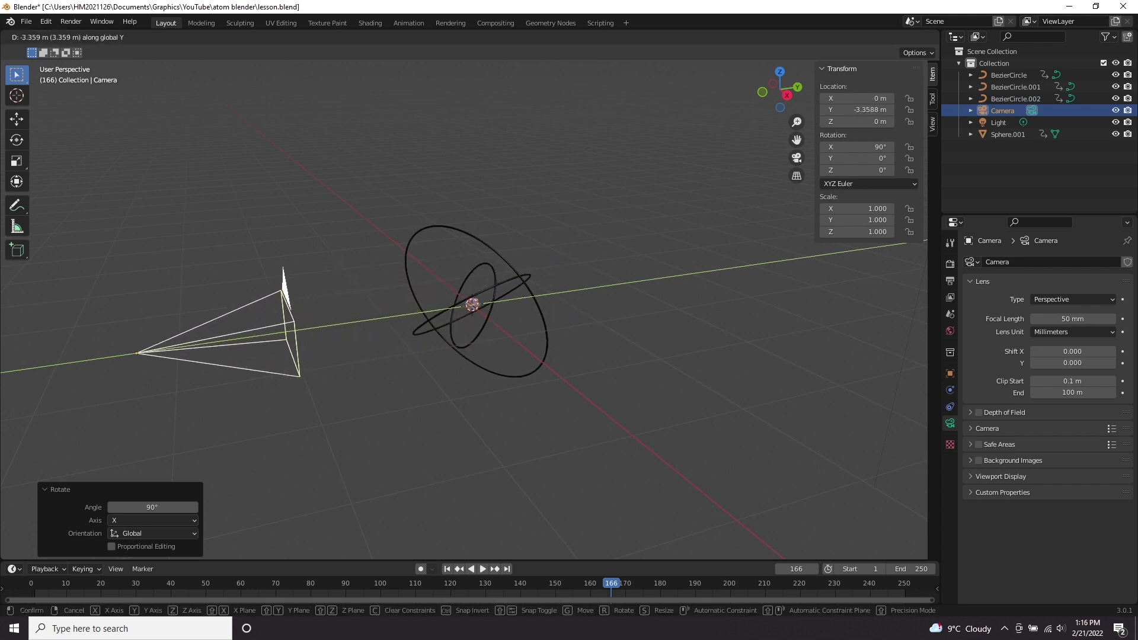
left_click(225, 356)
scroll(248, 350, "down", 1)
middle_click_drag(284, 349, 320, 341)
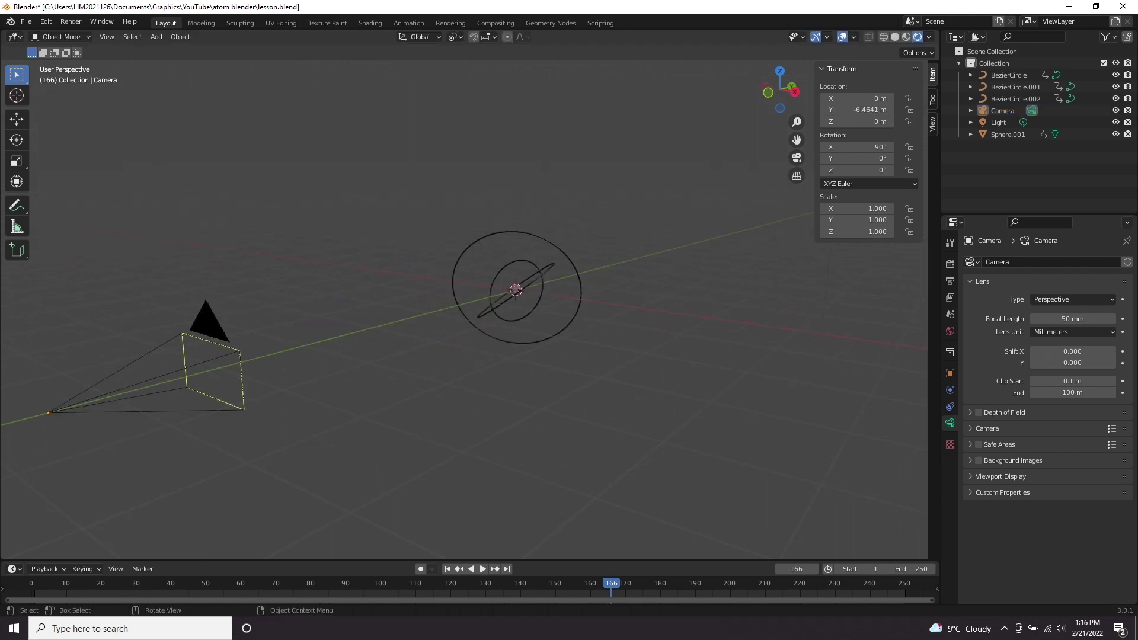
middle_click_drag(320, 340, 311, 361)
Add a plane lowered to about -1.17 m on Z below the atom and scale it up into a large floor.
key("shift+a")
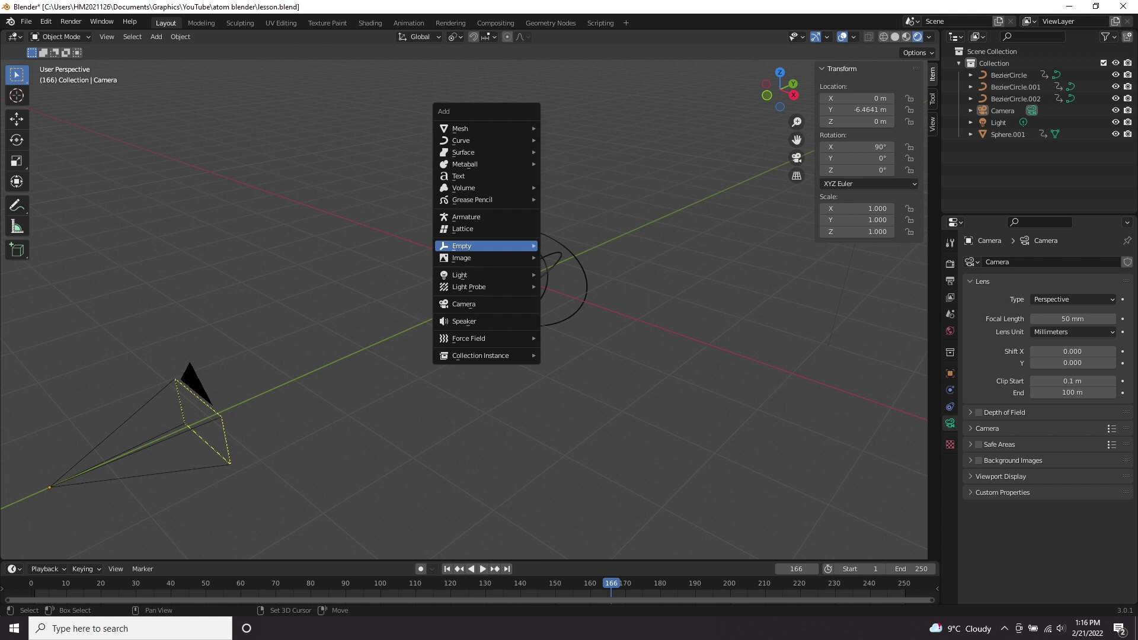
mouse_move(474, 129)
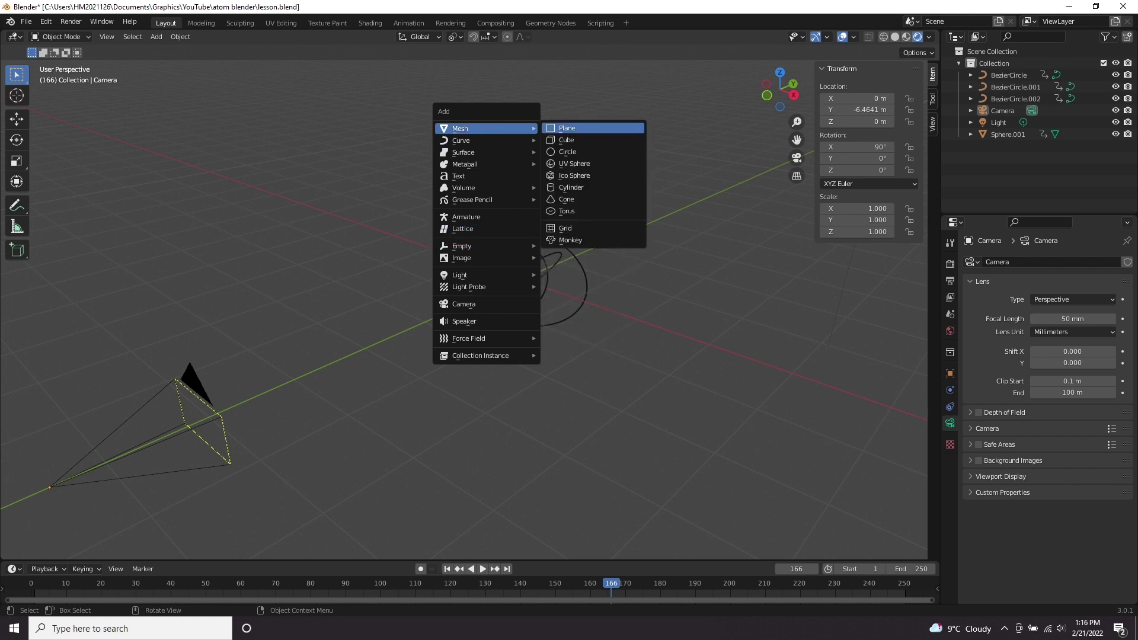
left_click(566, 128)
middle_click_drag(567, 128, 598, 136)
key("g")
key("z")
left_click(584, 361)
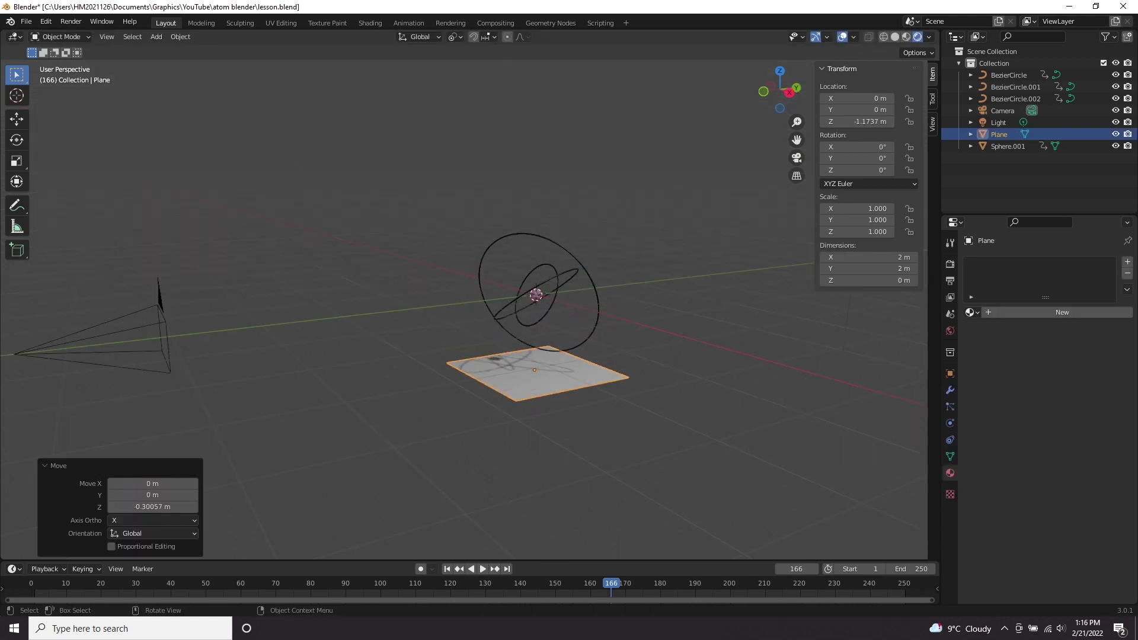
key("s")
left_click(696, 400)
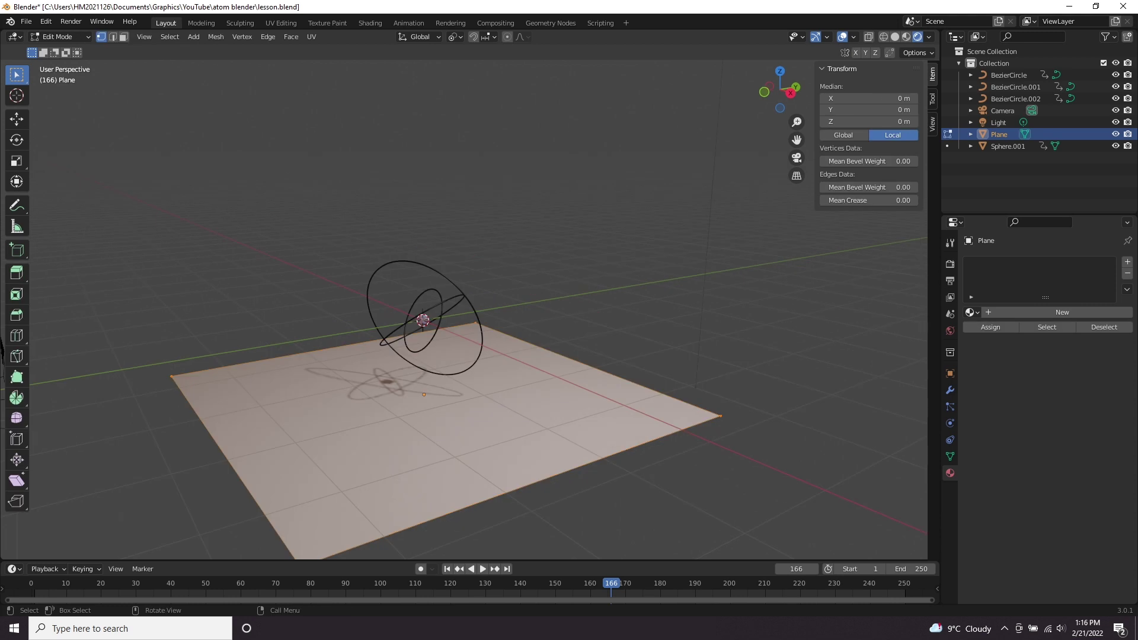
Extrude the floor plane's far edge about 4.9 m straight up along Z to form a back wall.
left_click(113, 36)
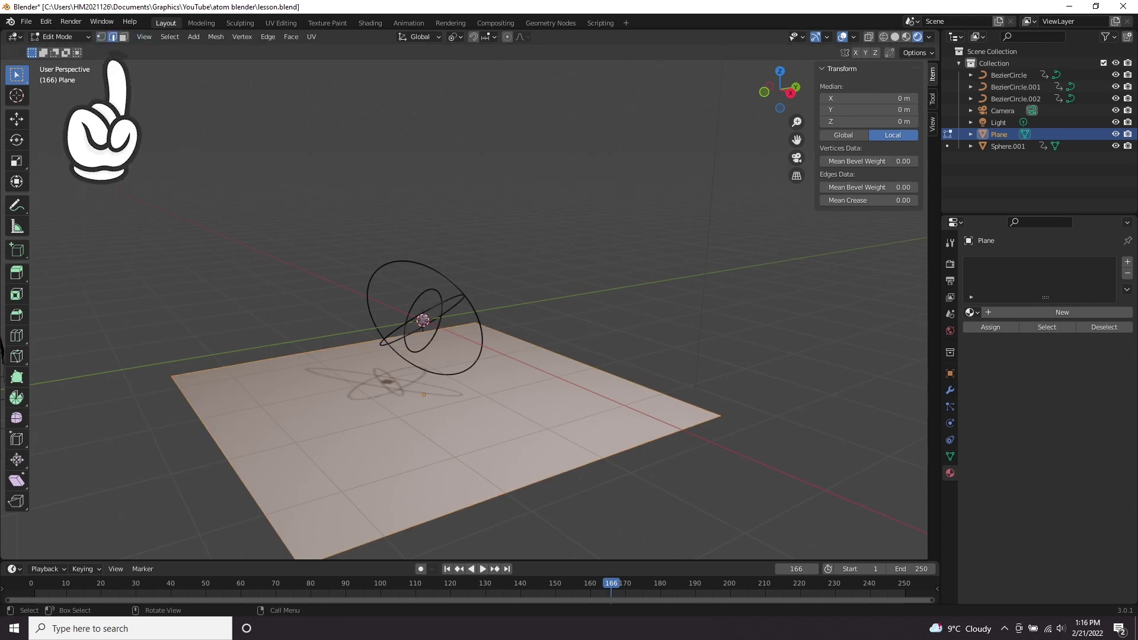
left_click(593, 367)
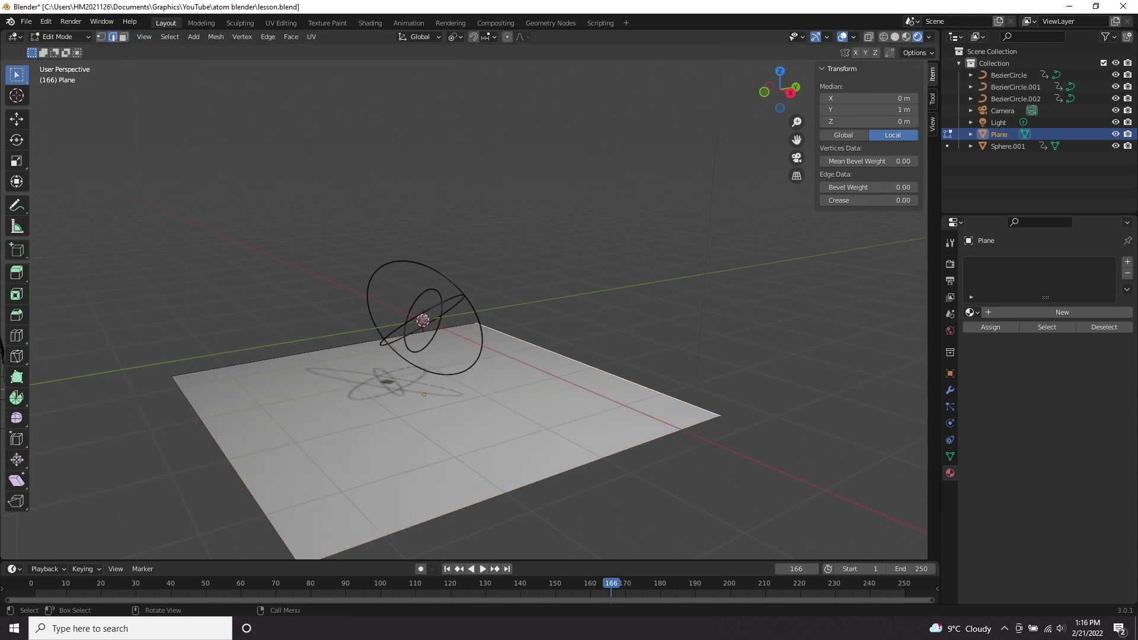
key("e")
key("z")
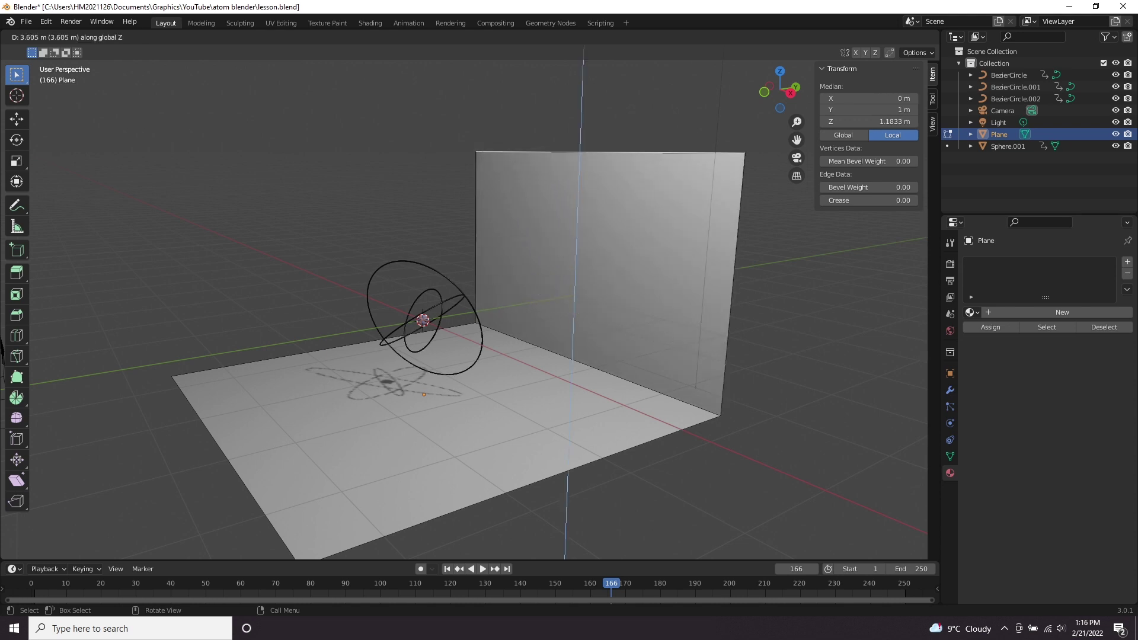
key("Return")
key("Tab")
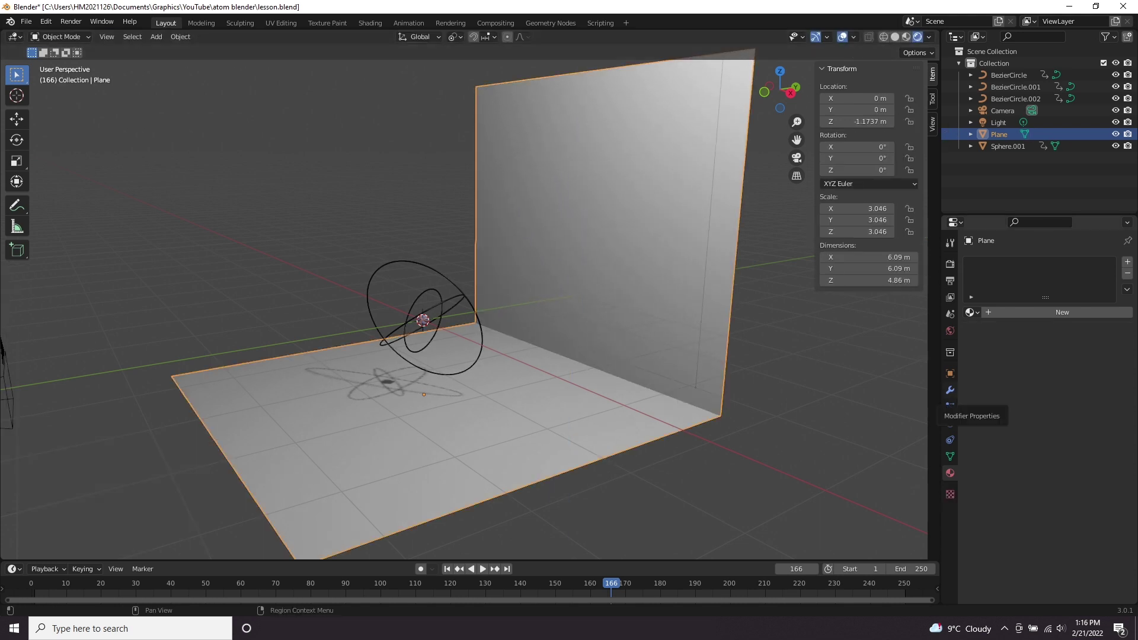
Add a Subdivision Surface modifier to the plane with both viewport and render levels set to 5.
left_click(950, 390)
left_click(1008, 262)
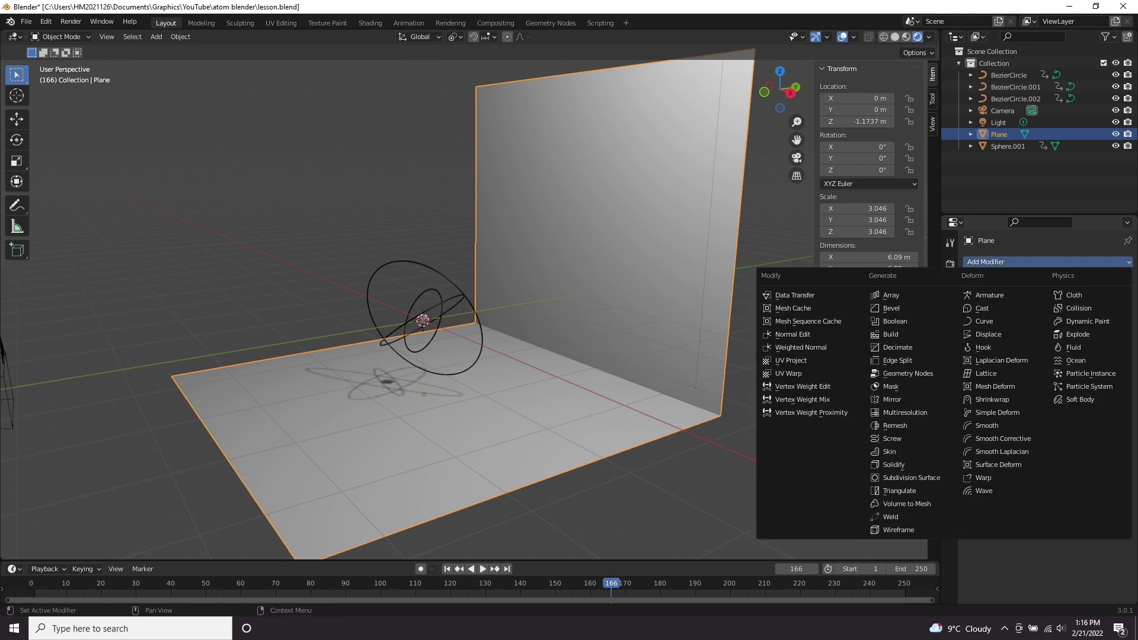
left_click(910, 478)
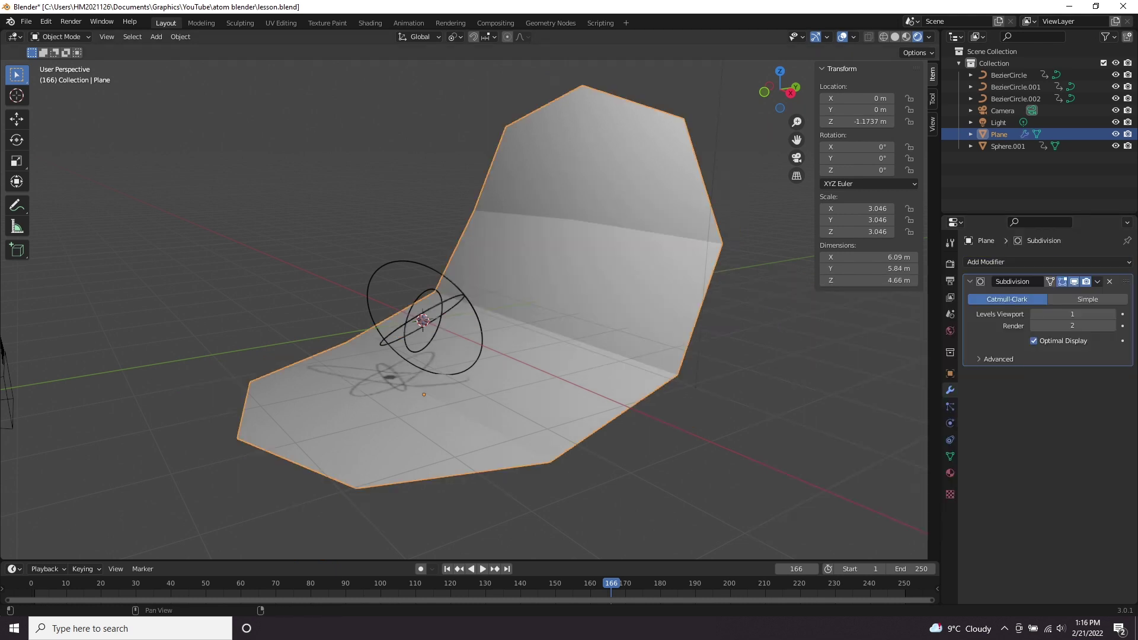
left_click(1112, 314)
left_click(1112, 314)
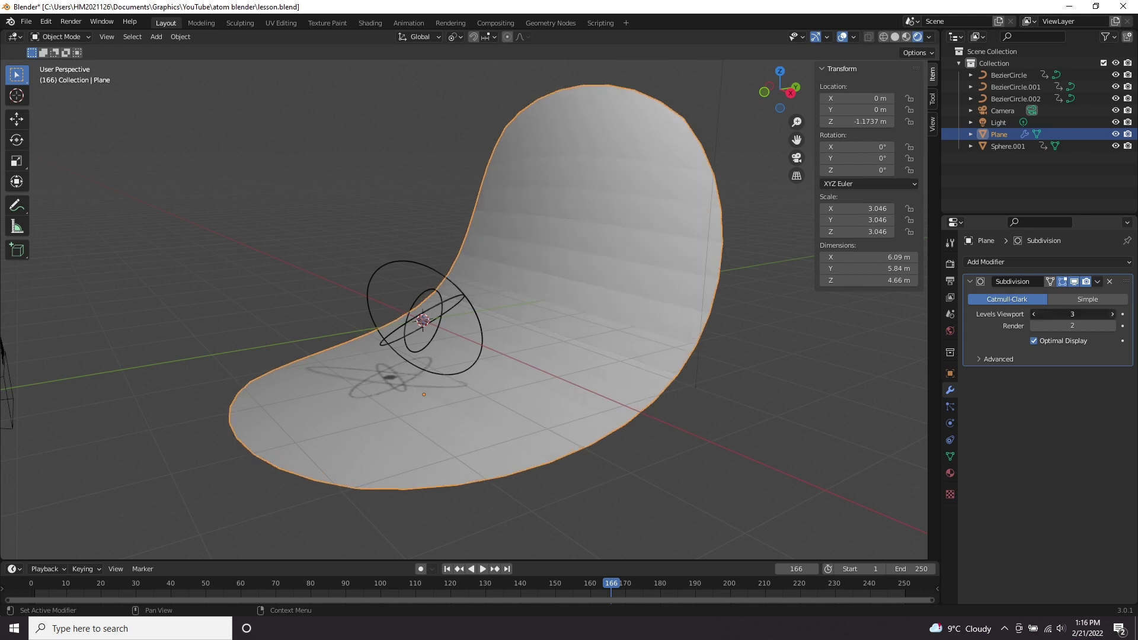
left_click(1112, 314)
left_click(1072, 325)
type("5")
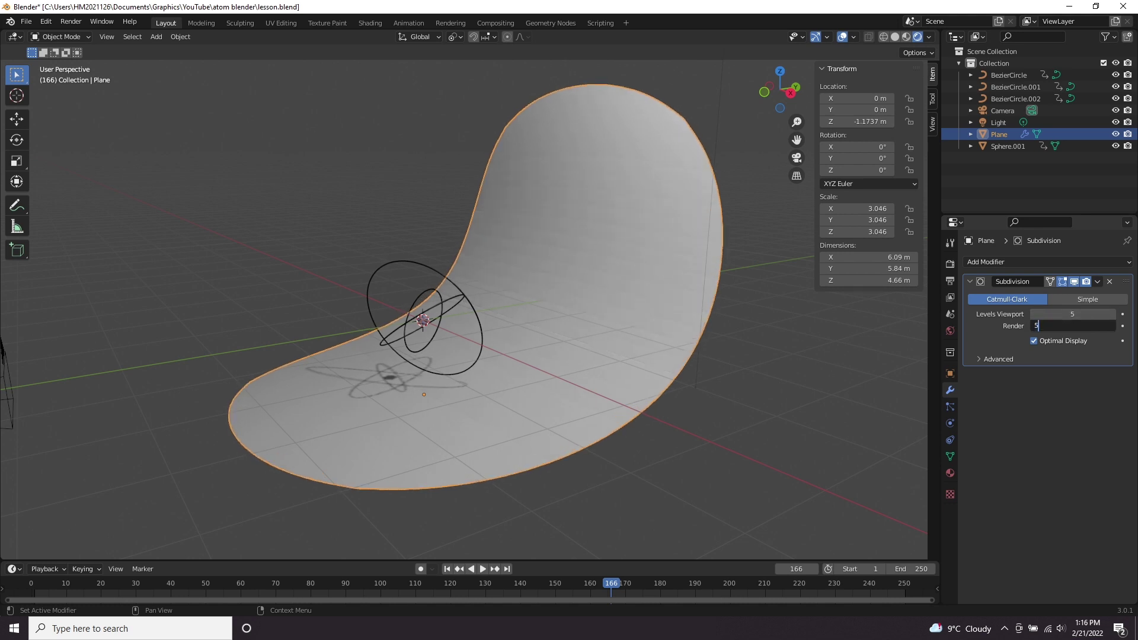
key("Return")
Save the file and, from the camera view, scale the curved backdrop up to about 4.19.
middle_click_drag(534, 331, 477, 314)
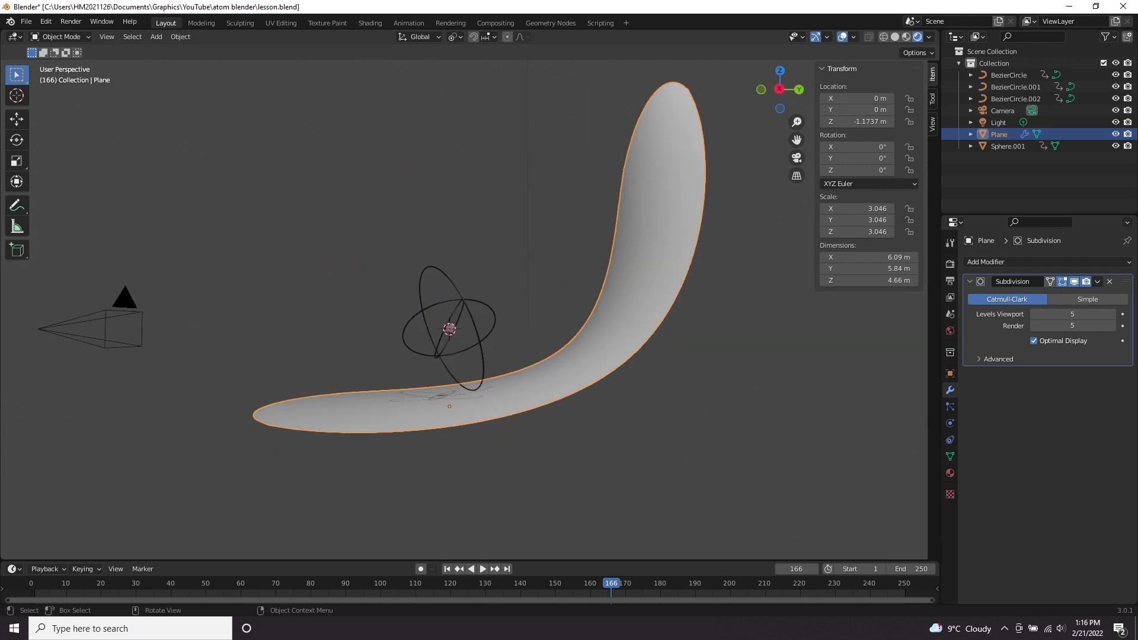
middle_click_drag(593, 323, 652, 322)
key("ctrl+s")
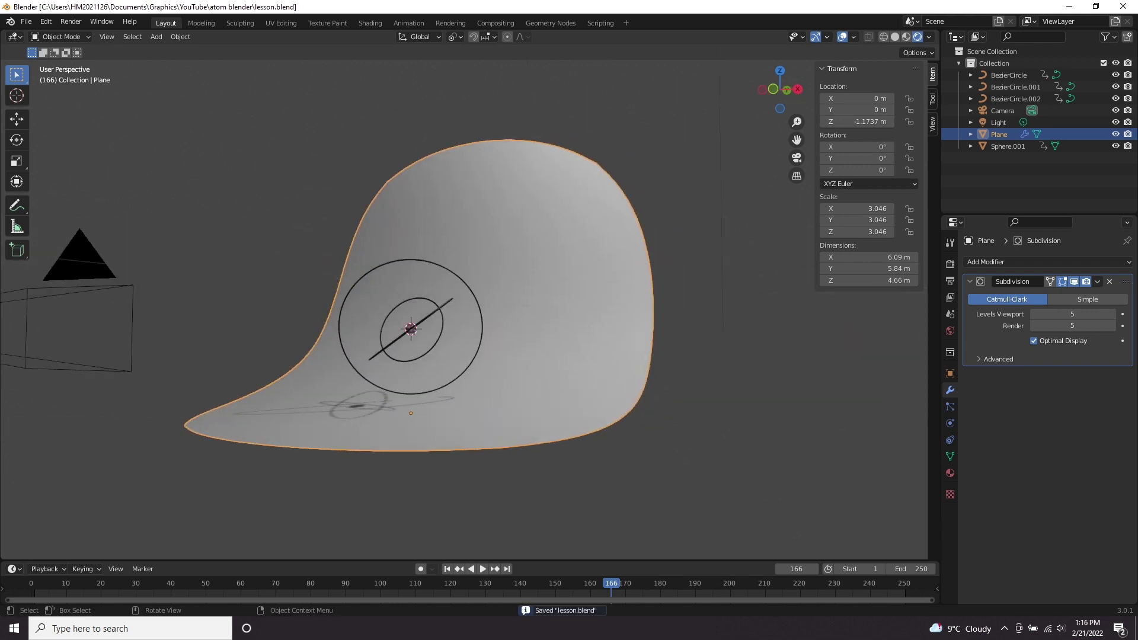
key("KP_0")
key("s")
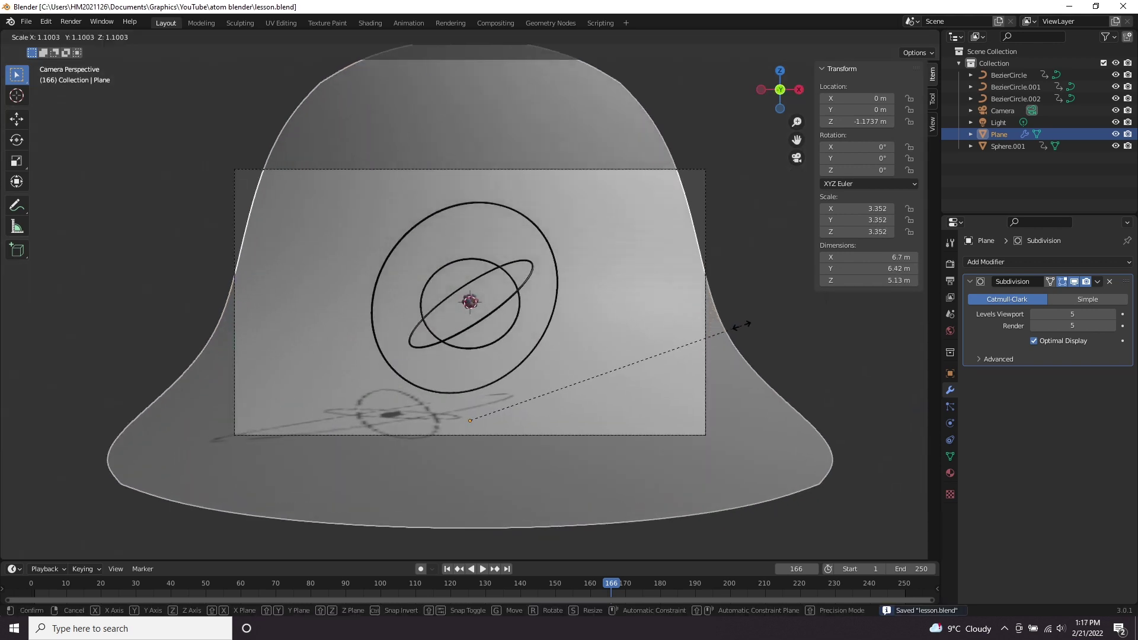
key("Return")
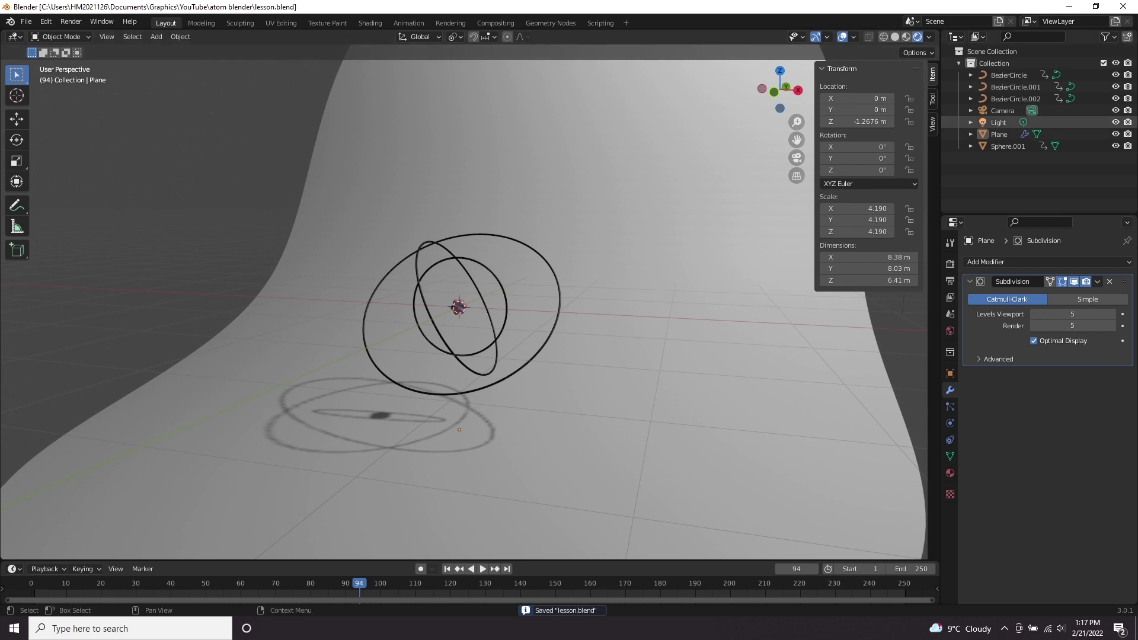
Set the point light's X, Y and Z location to 0 m.
left_click(998, 122)
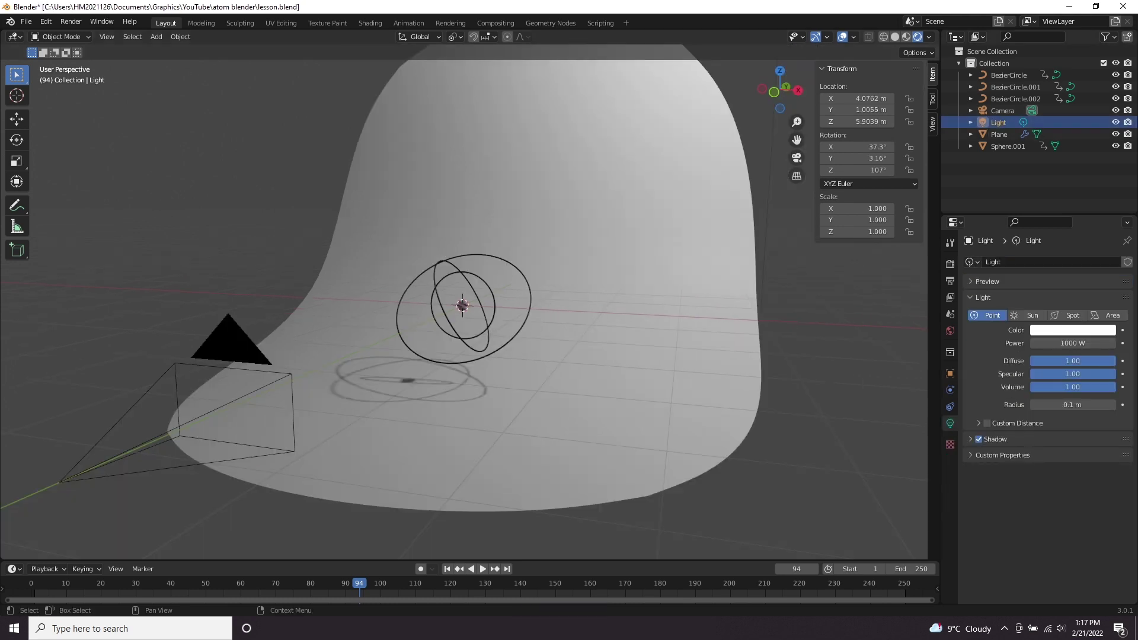
scroll(462, 297, "down", 5)
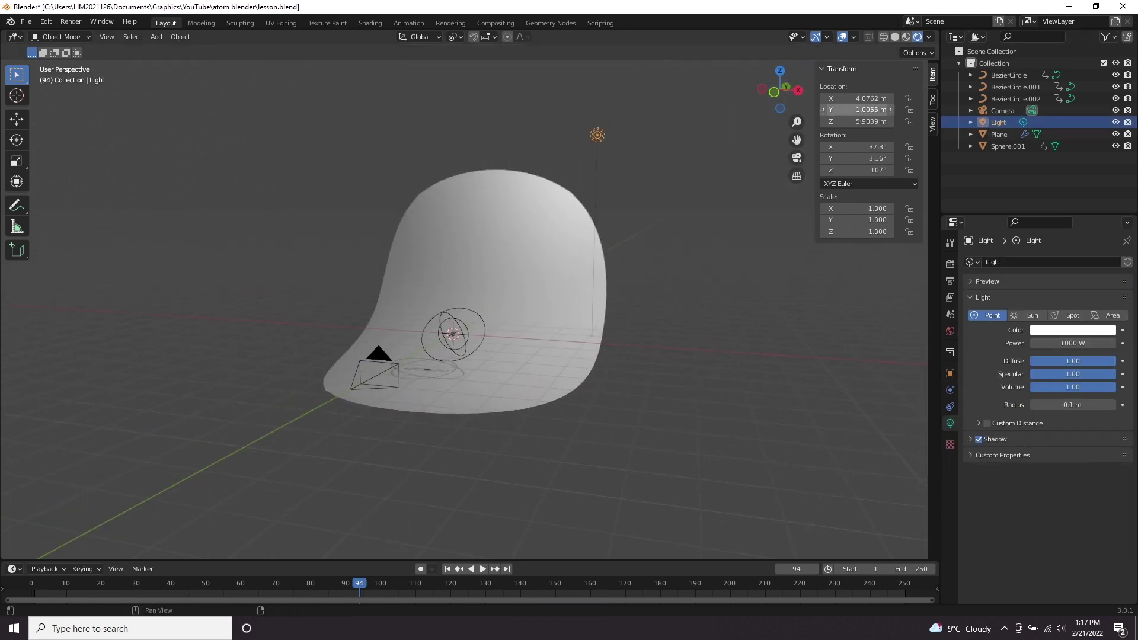
left_click(856, 98)
type("0")
key("Tab")
type("0")
key("Tab")
type("0")
key("Return")
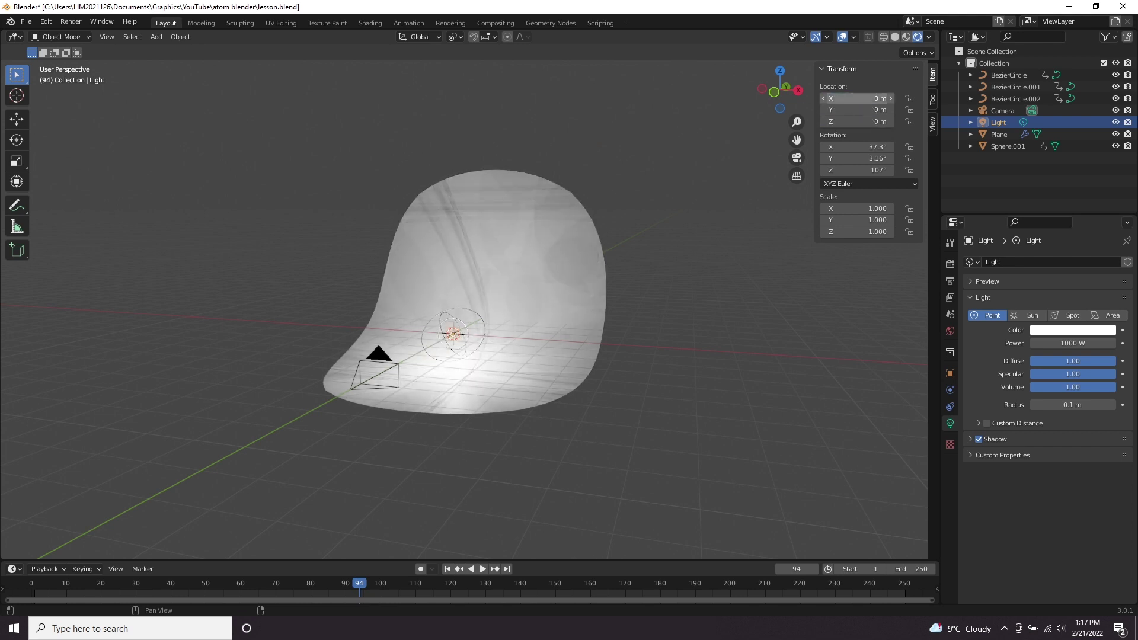
Raise the point light along Z to about 3.08 m above the atom and save the file.
scroll(462, 297, "up", 4)
key("g")
key("z")
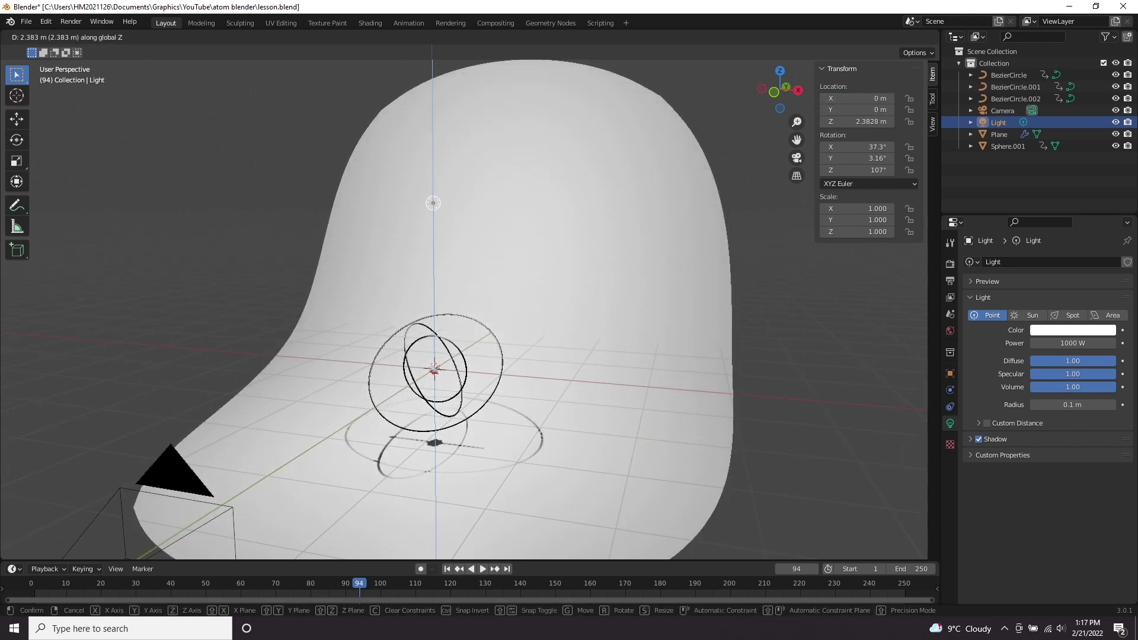
left_click(433, 153)
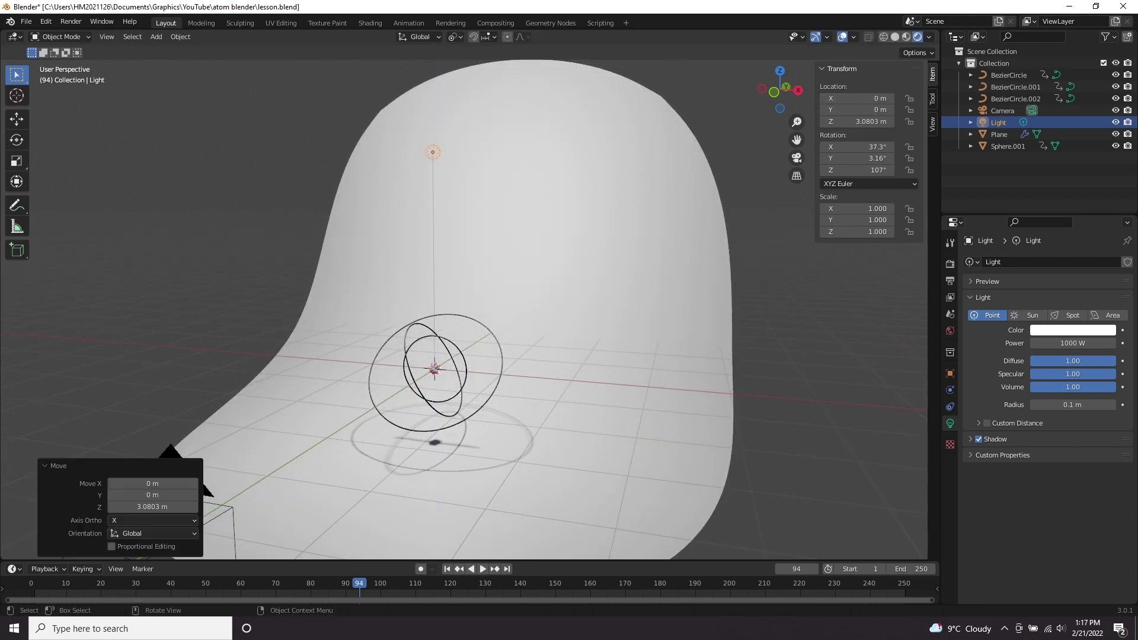
key("KP_0")
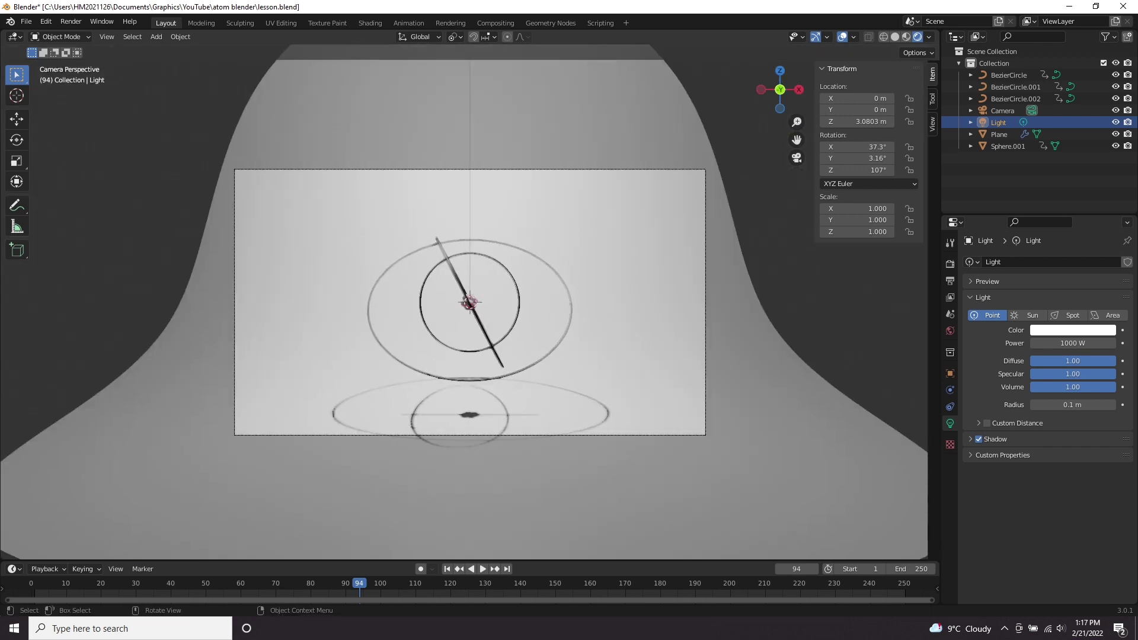
key("ctrl+s")
Compare the close-up of the atom with the point light hidden and shown.
scroll(470, 302, "up", 7)
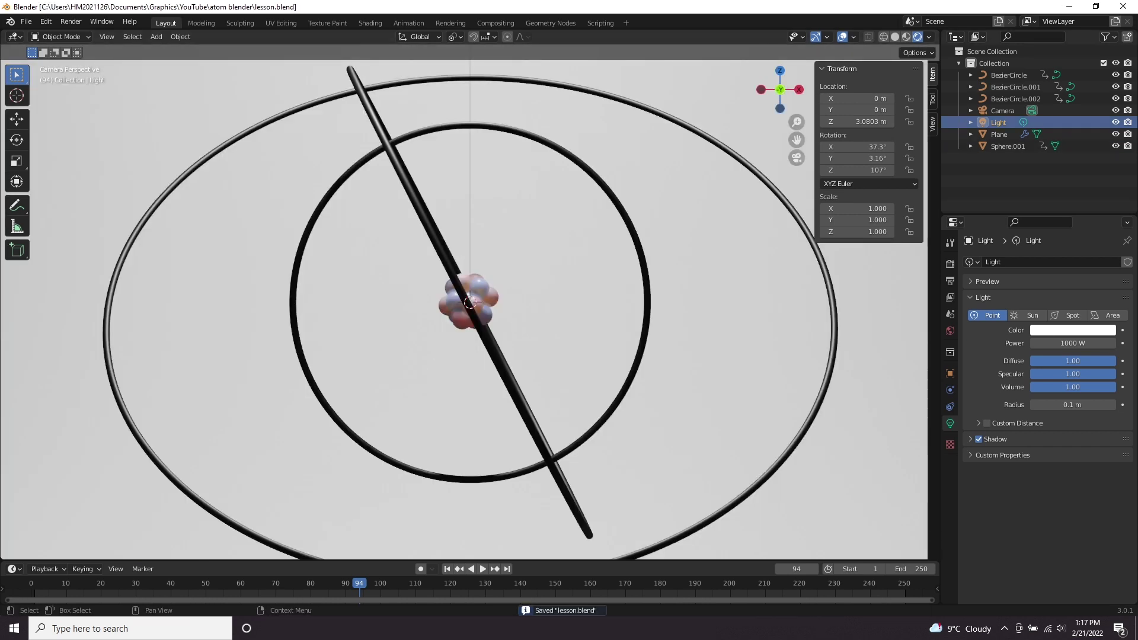
left_click(1115, 122)
left_click(1115, 122)
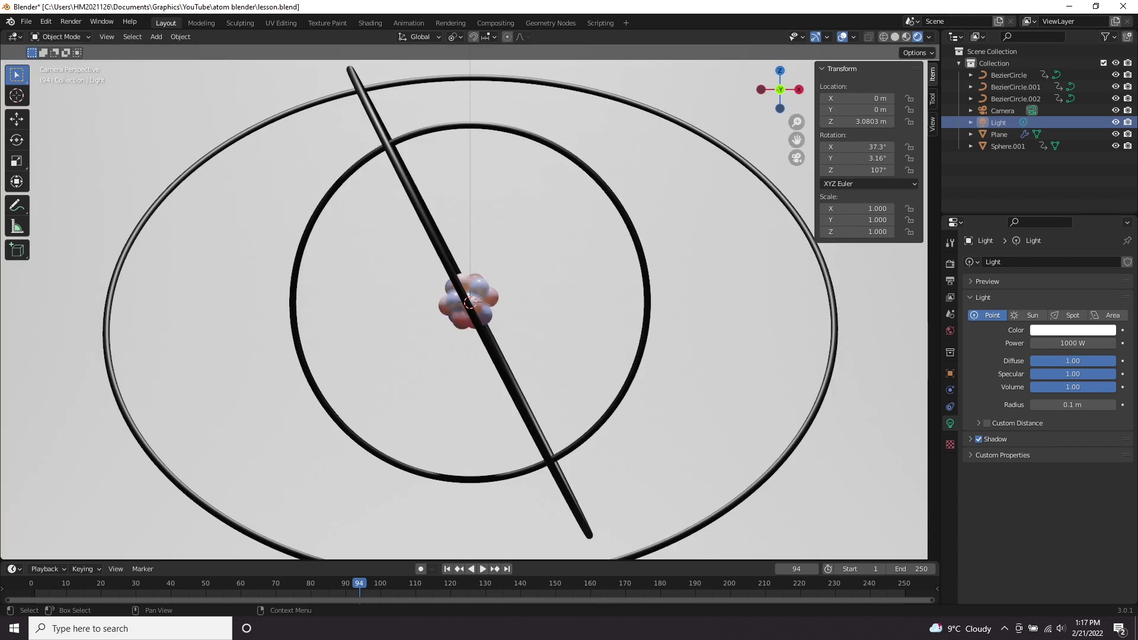
left_click(1115, 122)
left_click(1115, 122)
Add an area light at the centre of the atom.
scroll(634, 290, "down", 4)
middle_click_drag(634, 290, 567, 302)
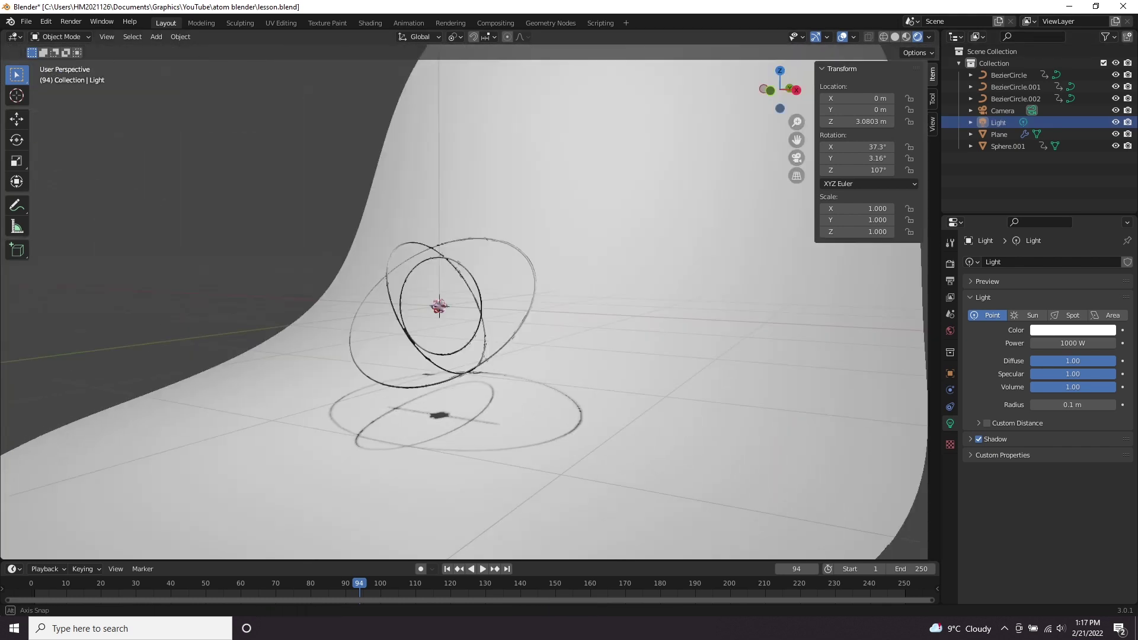
scroll(567, 302, "down", 5)
key("shift+a")
mouse_move(567, 302)
key("Escape")
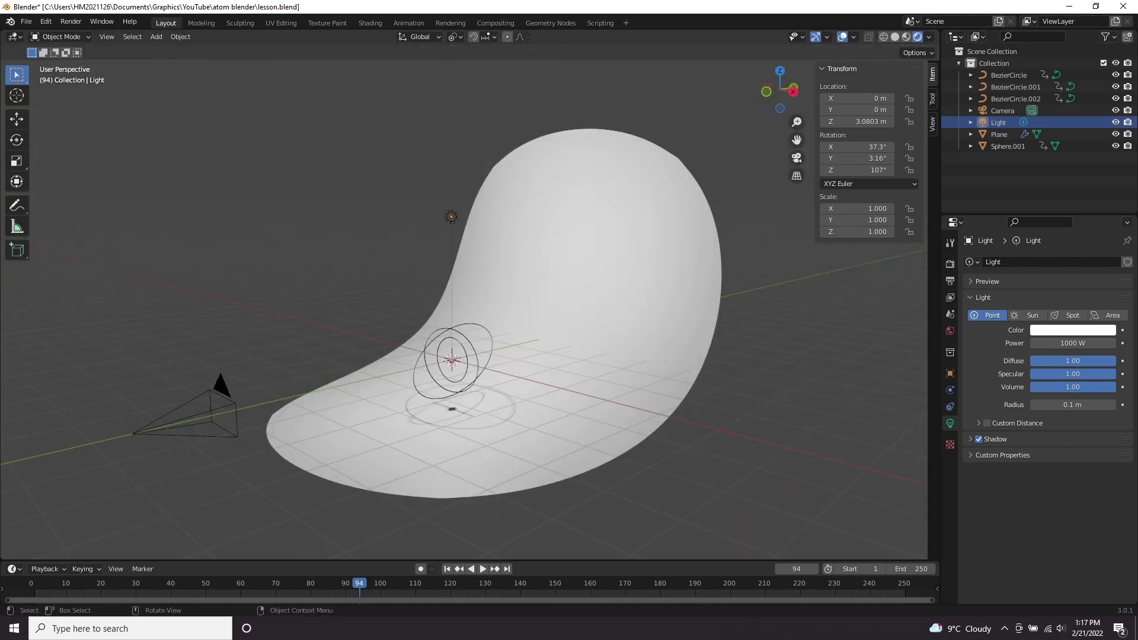
key("shift+a")
mouse_move(538, 424)
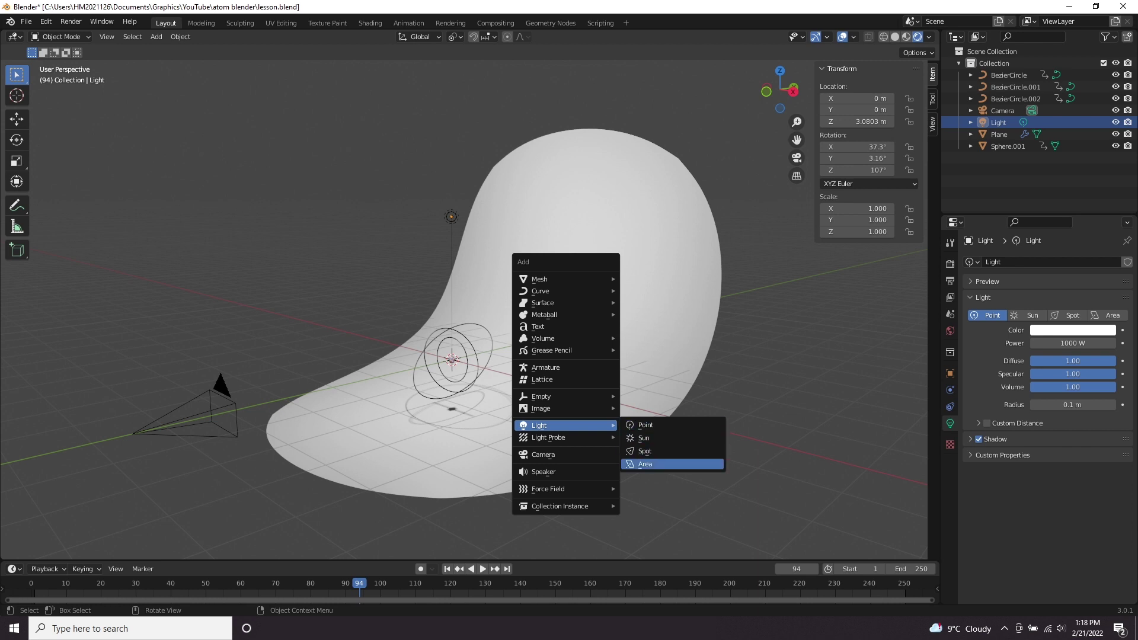
left_click(645, 464)
Move the area light along Y to about 2.21 m, behind the atom.
scroll(645, 464, "up", 3)
middle_click_drag(425, 401, 446, 308, "shift")
scroll(446, 309, "up", 3)
key("g")
key("y")
left_click(665, 281)
Rotate the area light -90° about the global X axis so it faces the atom.
key("r")
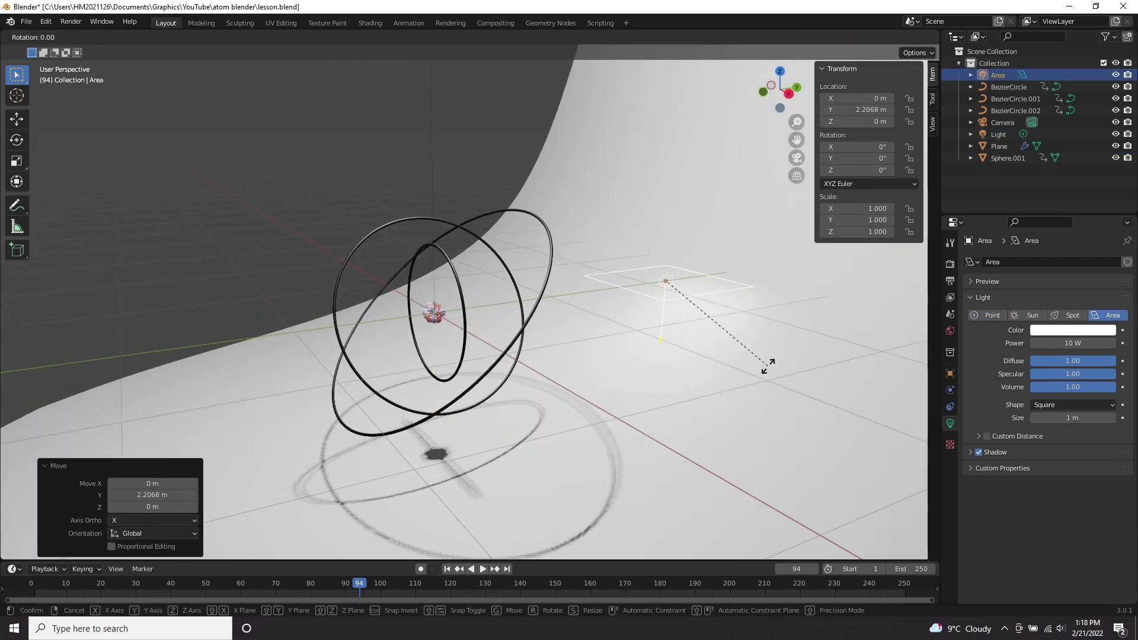
key("Escape")
key("r")
type("x")
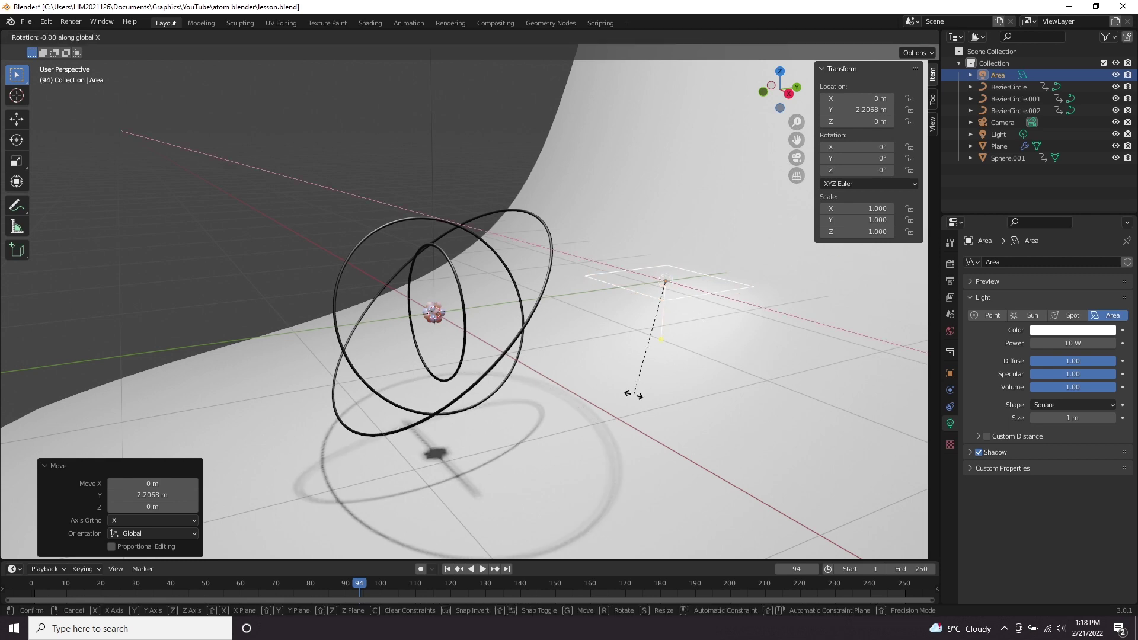
type("-90")
key("Return")
Scale the area light up to about 2.53 and set its power to 300 W.
mouse_move(679, 406)
middle_mouse_down()
mouse_move(738, 407)
mouse_move(681, 405)
middle_mouse_up()
scroll(680, 406, "down", 2)
key("s")
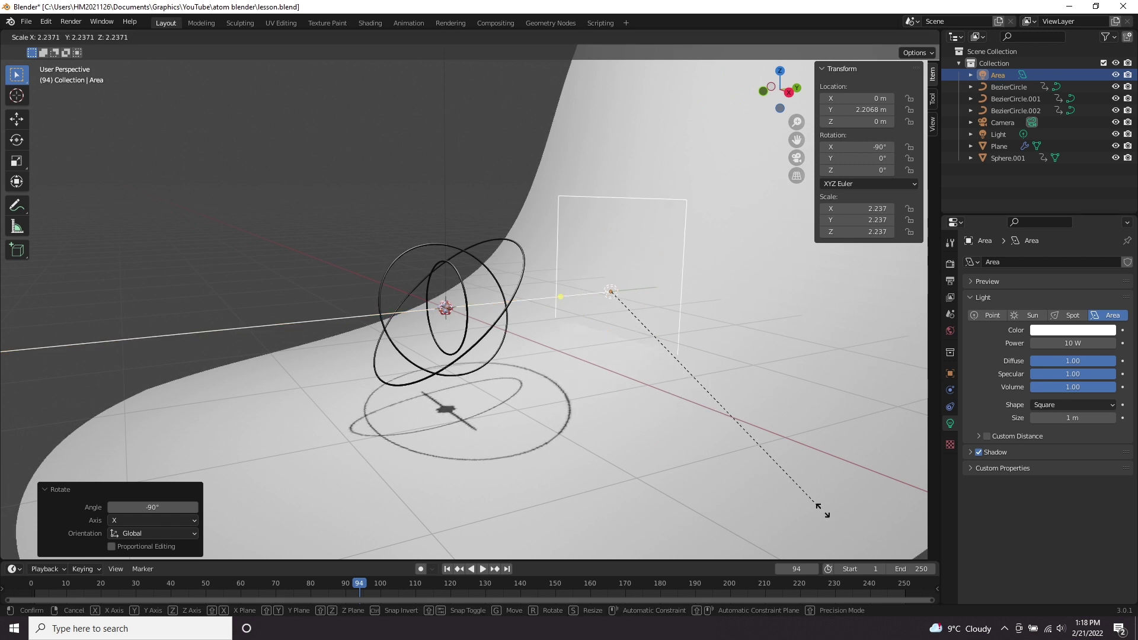
left_click(861, 526)
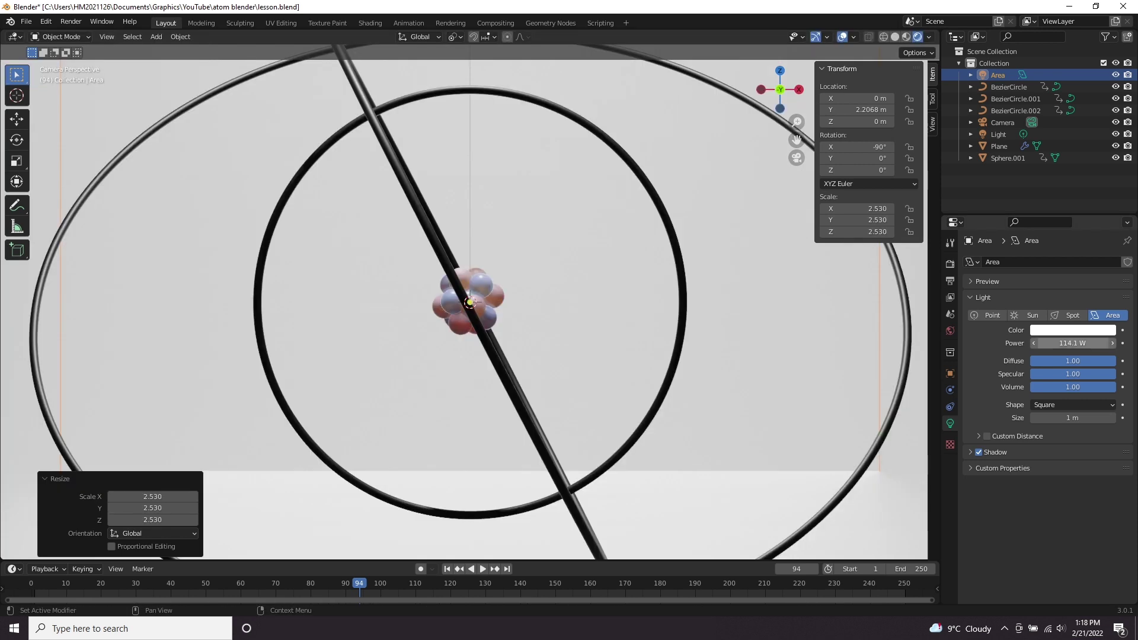
left_click(1072, 343)
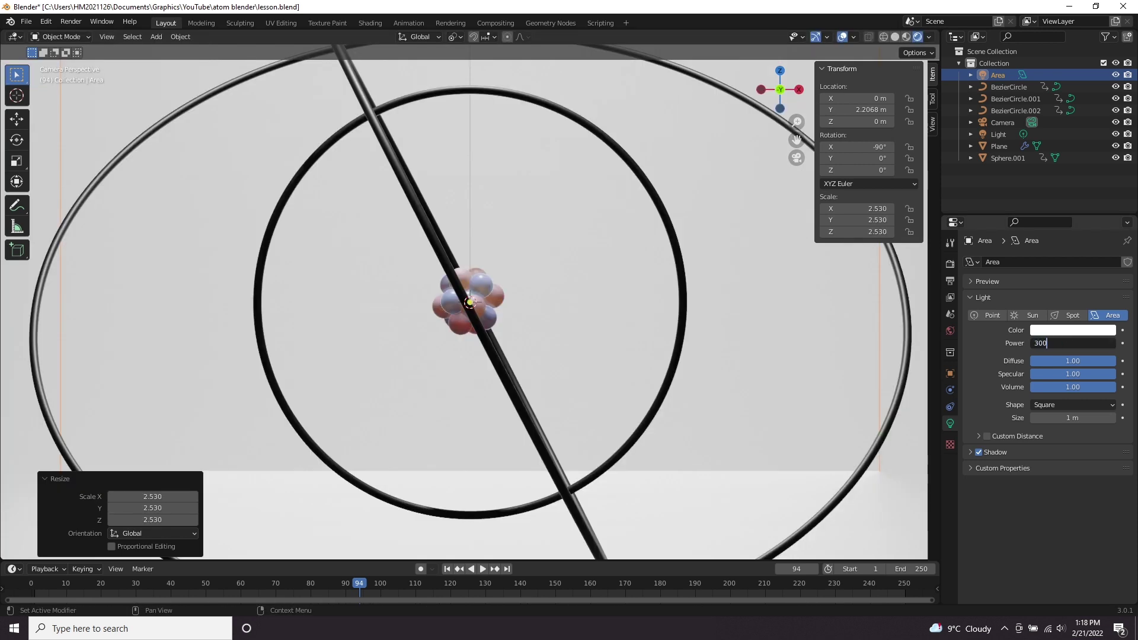
key("Return")
Examine the lighting on the nucleus up close through the camera and play the atom's animation.
scroll(469, 302, "down", 3)
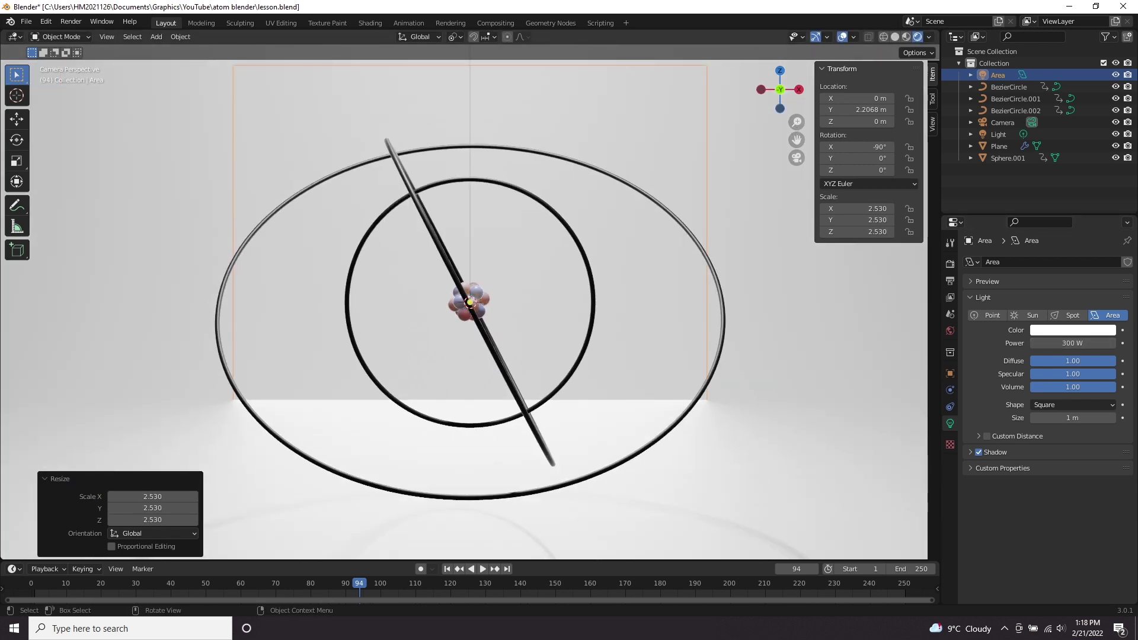
scroll(470, 302, "up", 3)
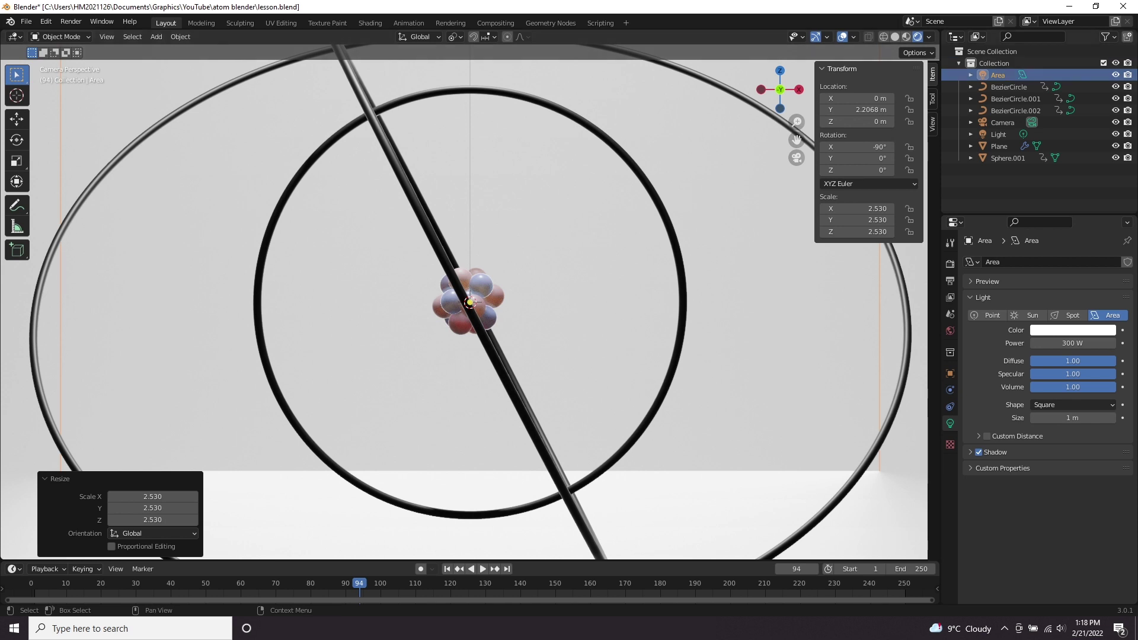
scroll(464, 303, "up", 6)
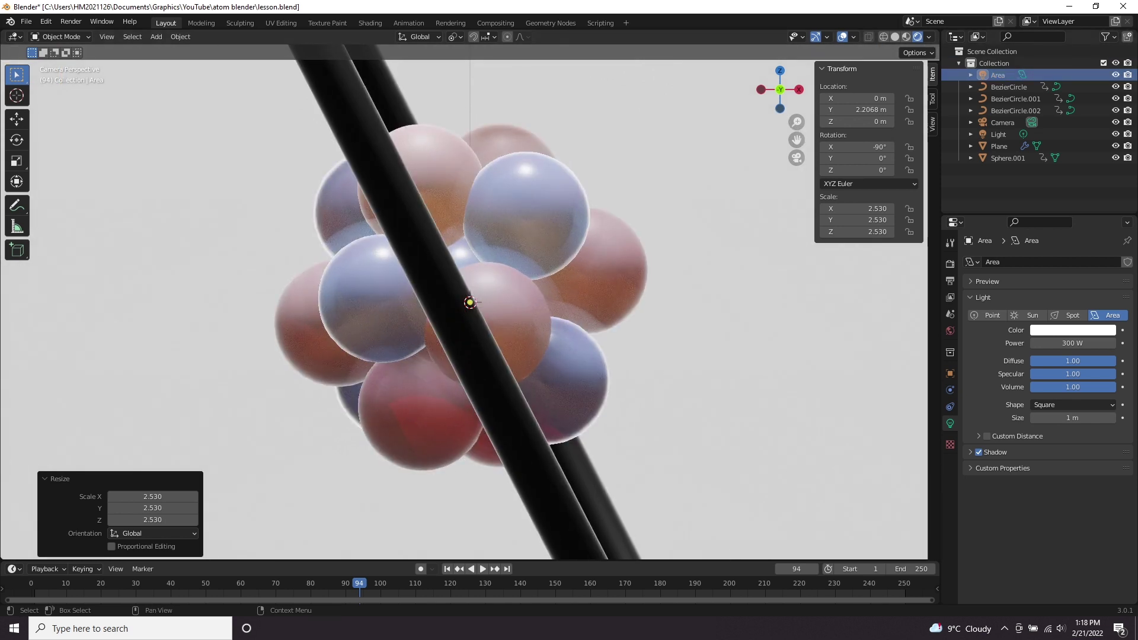
scroll(464, 302, "down", 6)
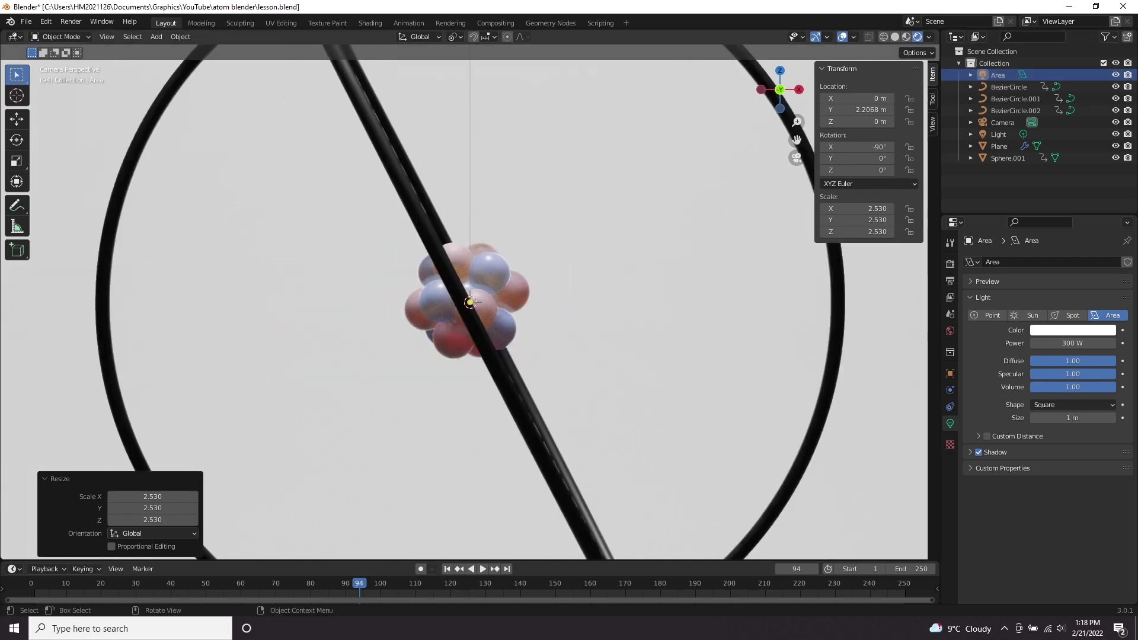
key("space")
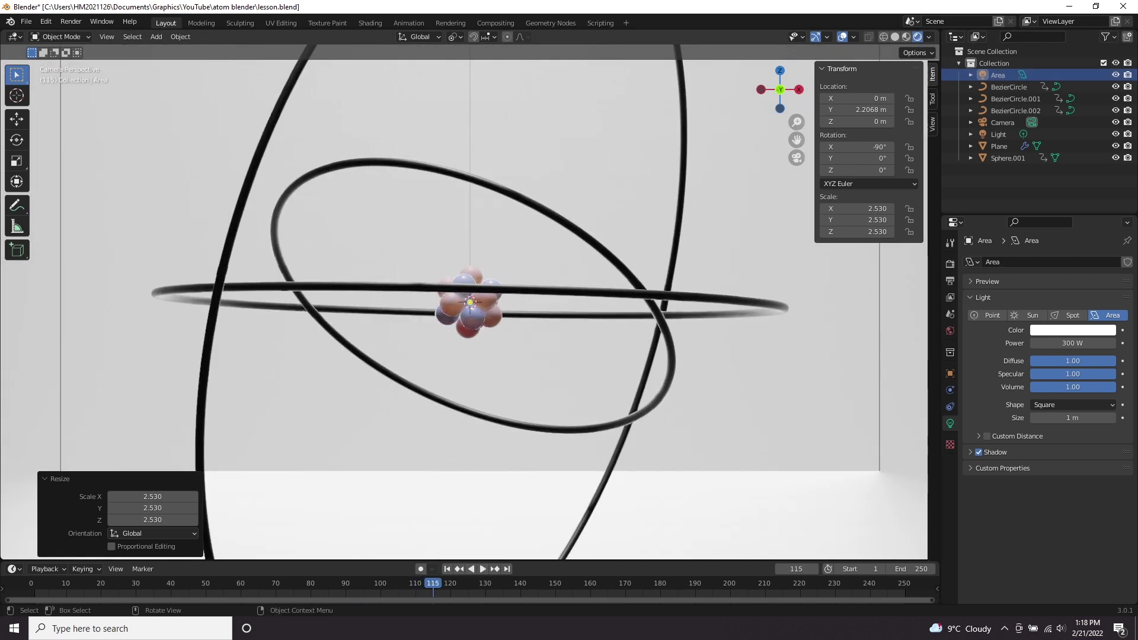
key("space")
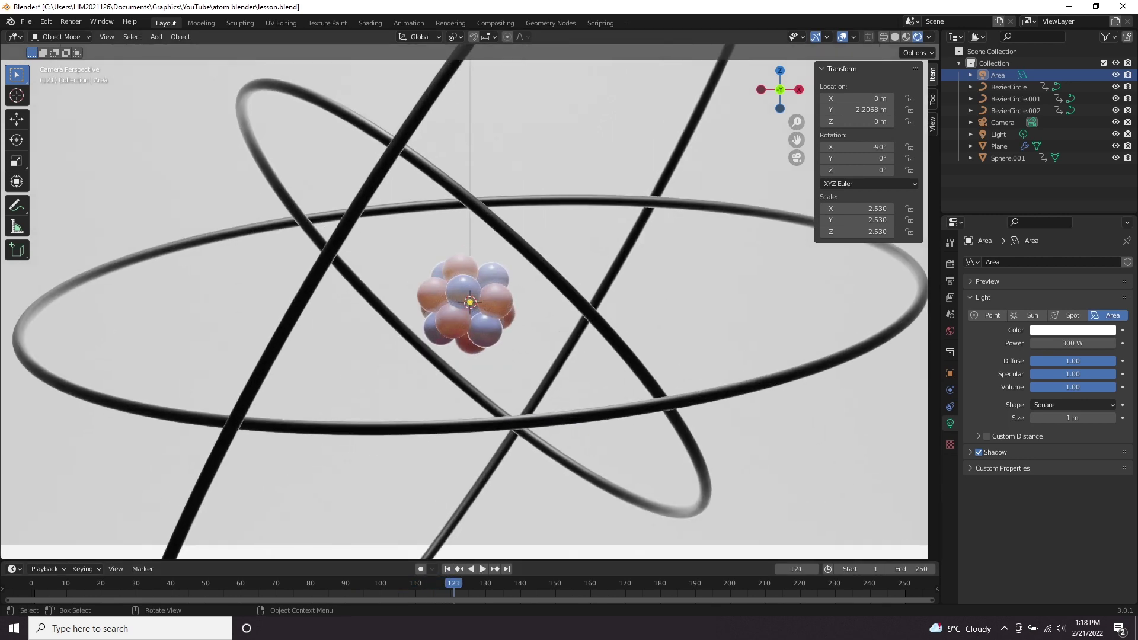
key("space")
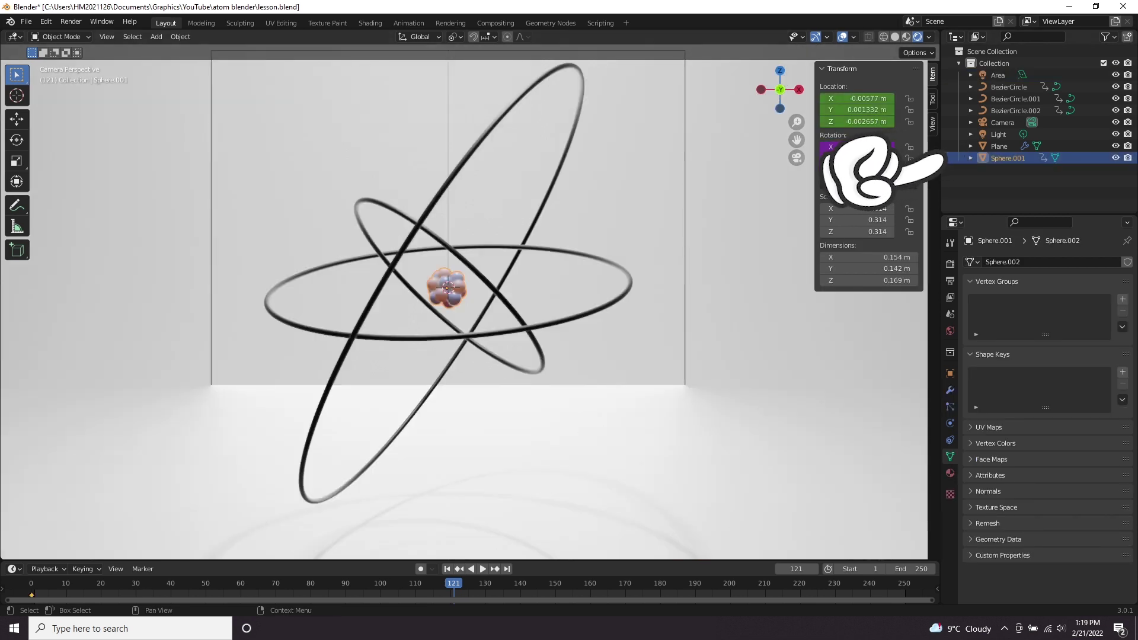
Rename the nucleus object Sphere.001 to "atom center".
double_click(1007, 159)
type("atom cente")
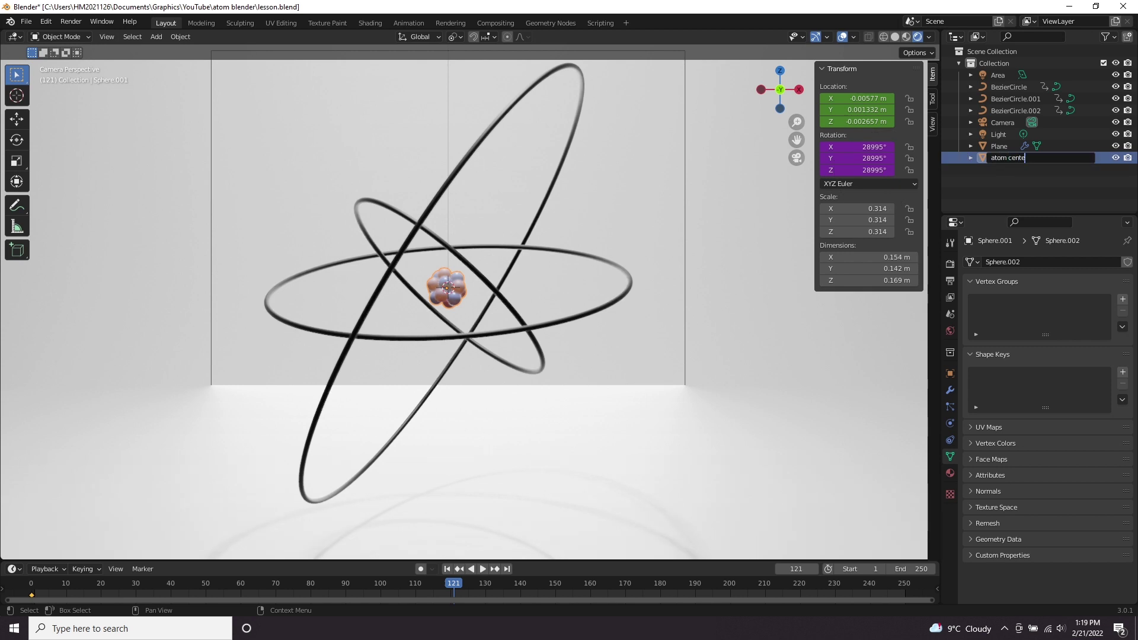
type("r")
key("Return")
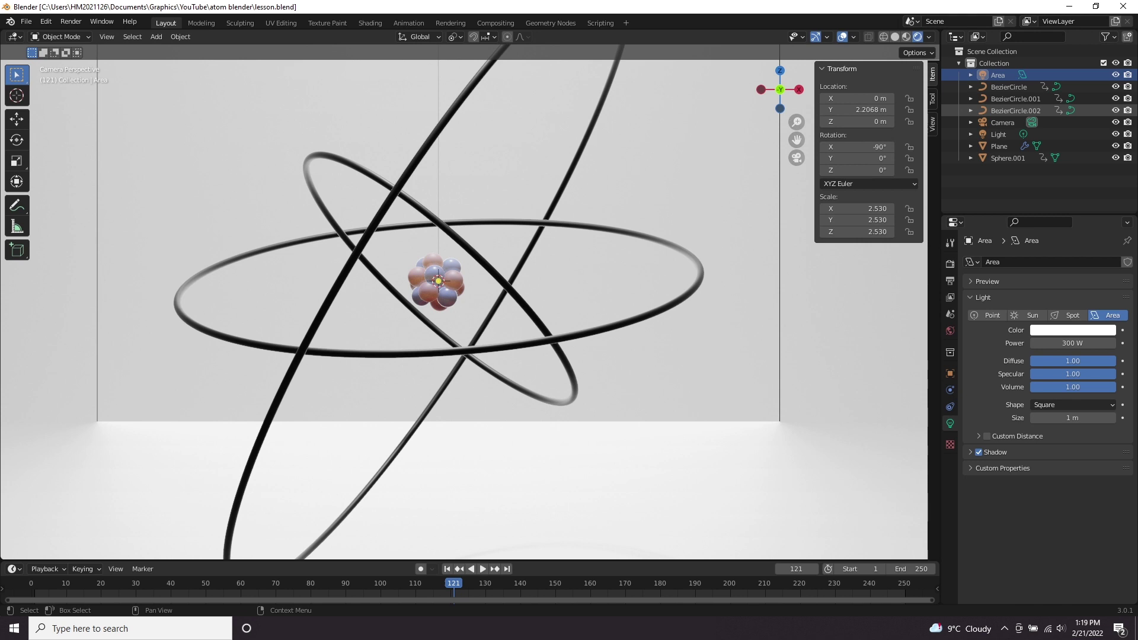
Enable depth of field on the camera and set its focus object to atom center.
left_click(1002, 123)
scroll(464, 302, "down", 3)
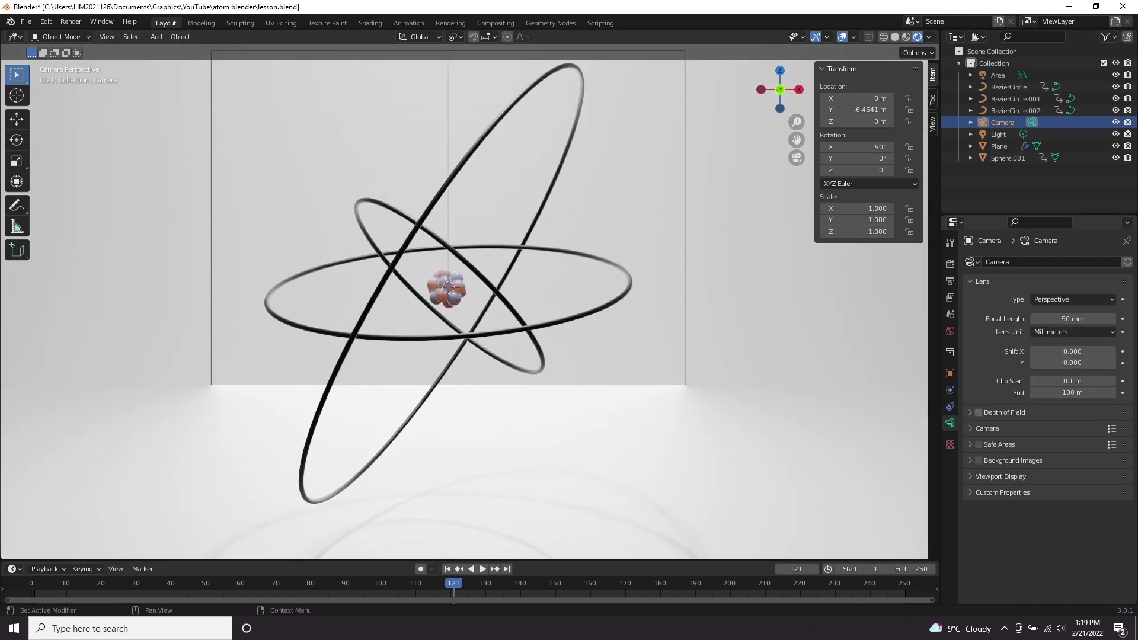
left_click(978, 412)
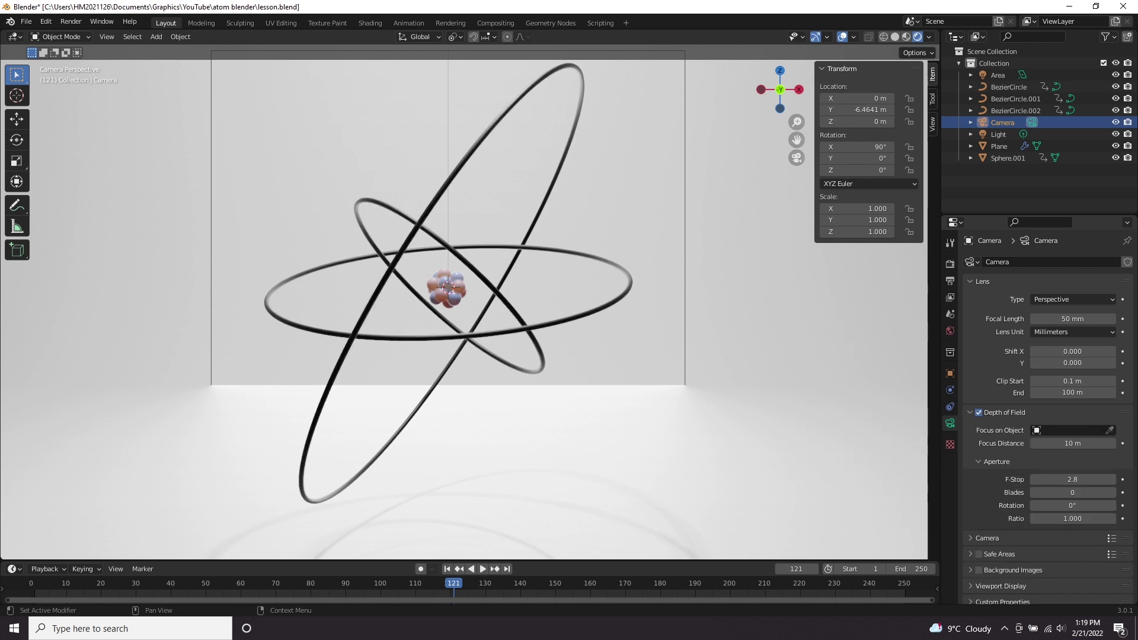
left_click(1070, 431)
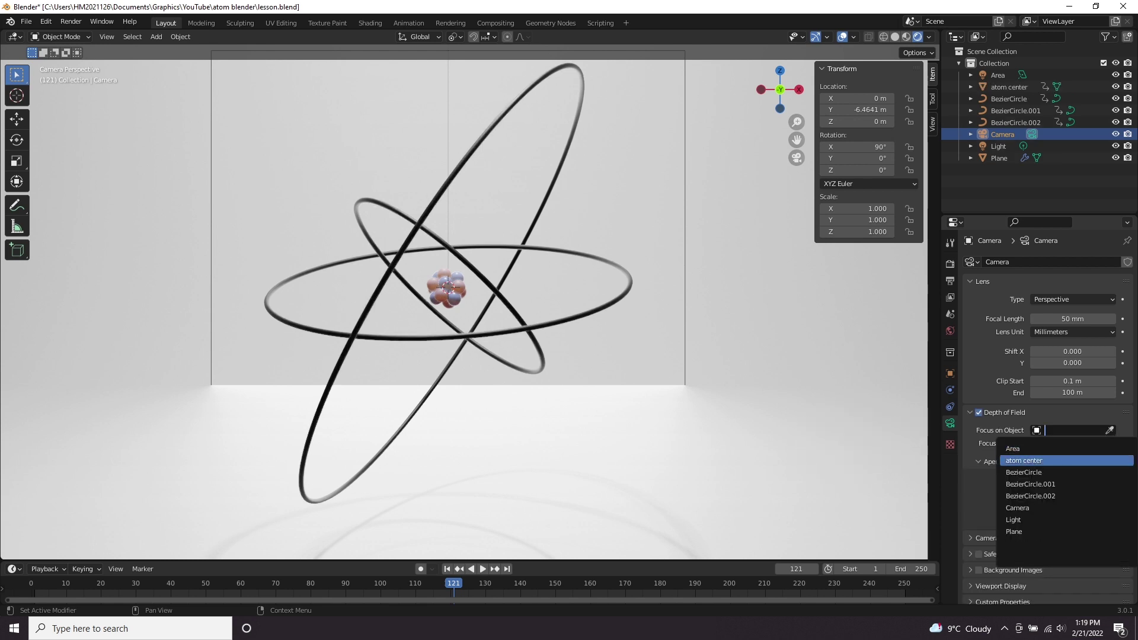
left_click(1044, 460)
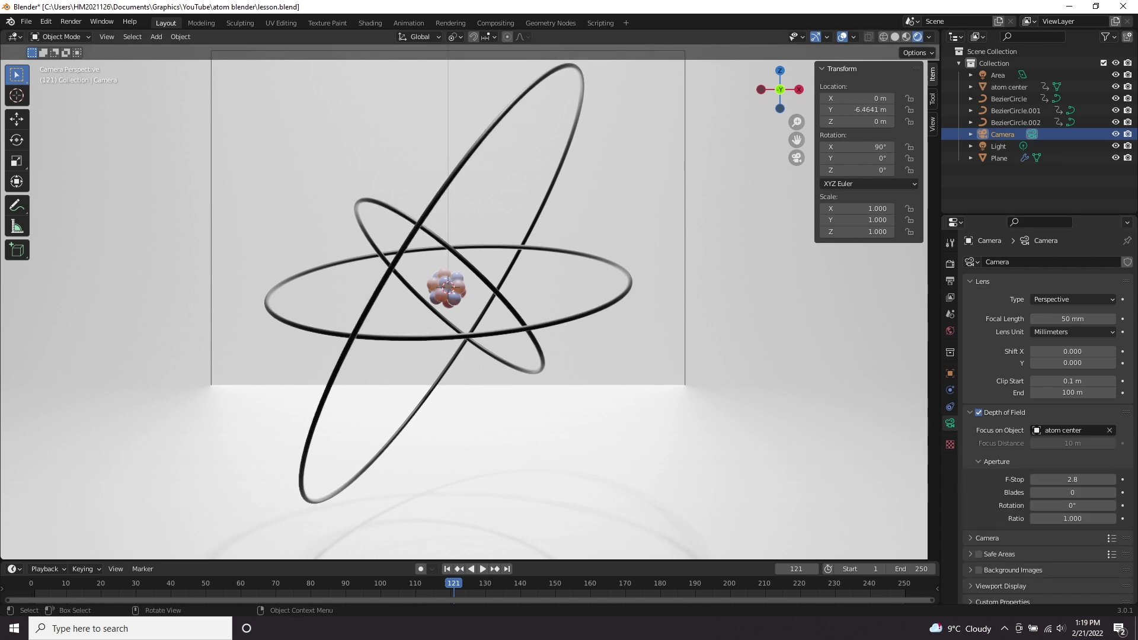
Lower the camera's depth-of-field F-Stop to 0.2 so the rings blur around the nucleus.
scroll(464, 302, "up", 3)
left_click_drag(1072, 479, 1037, 480)
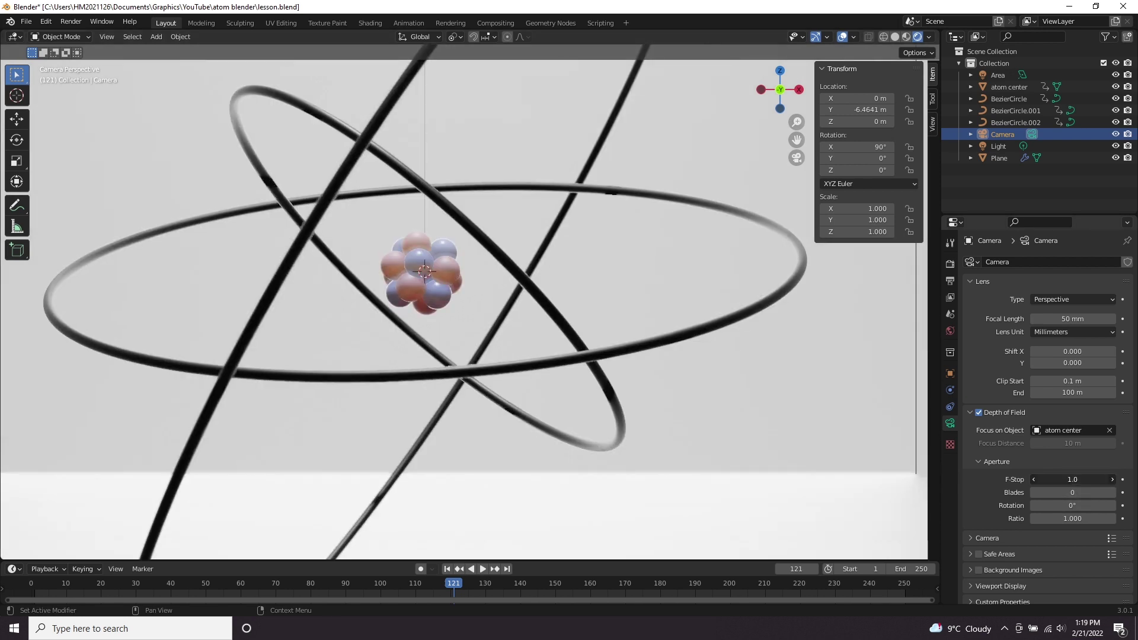
left_click(1112, 479)
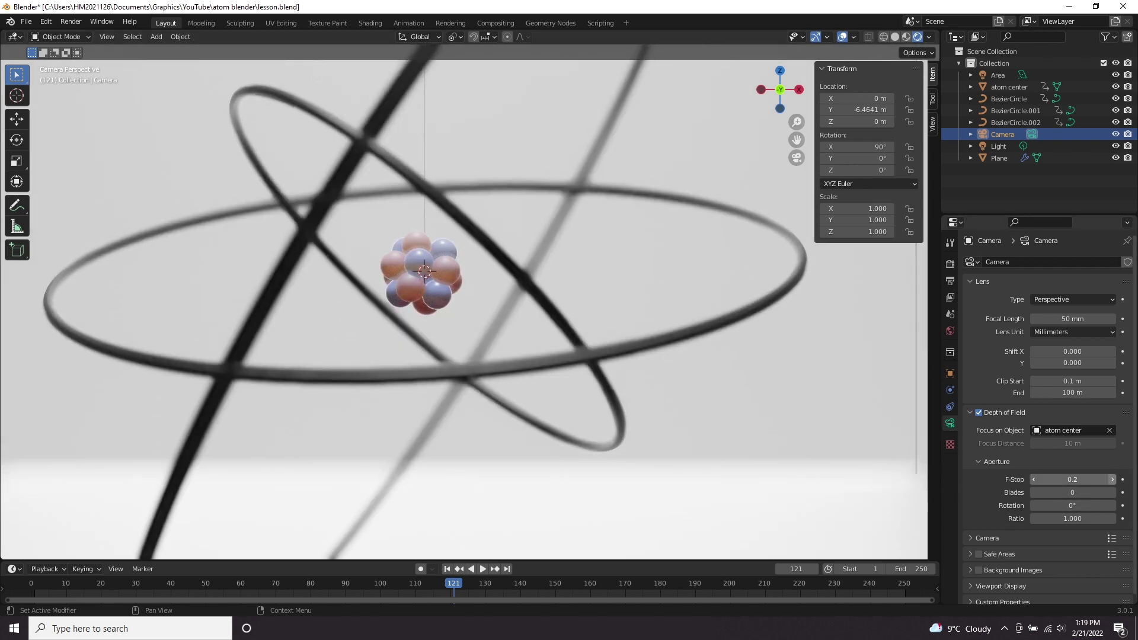
scroll(462, 297, "down", 4)
left_click(470, 303)
scroll(470, 302, "up", 3)
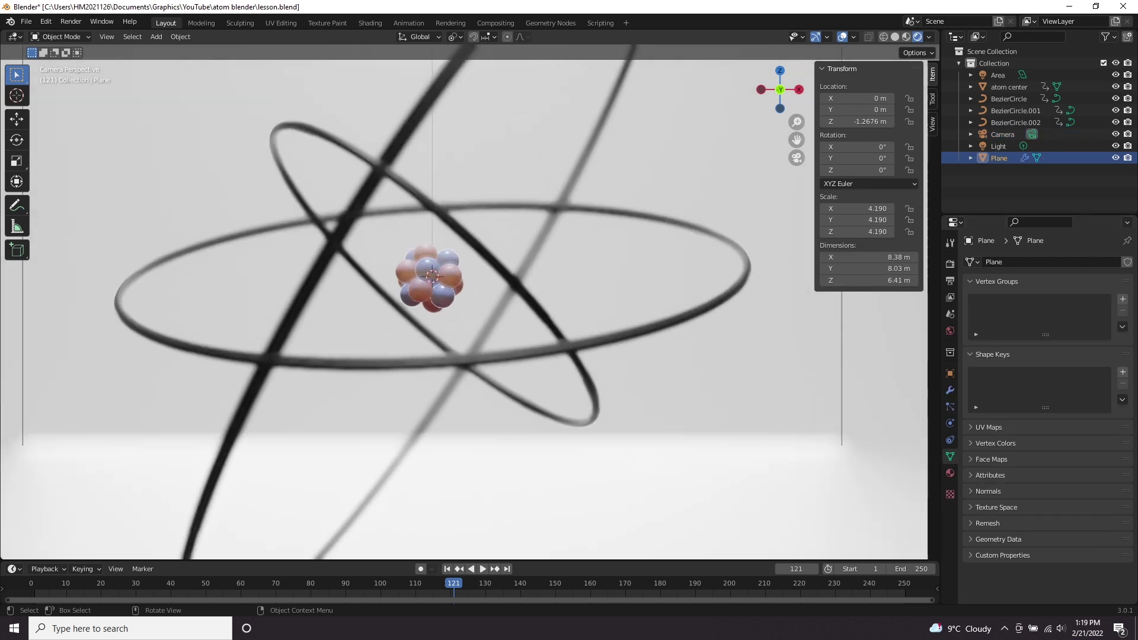
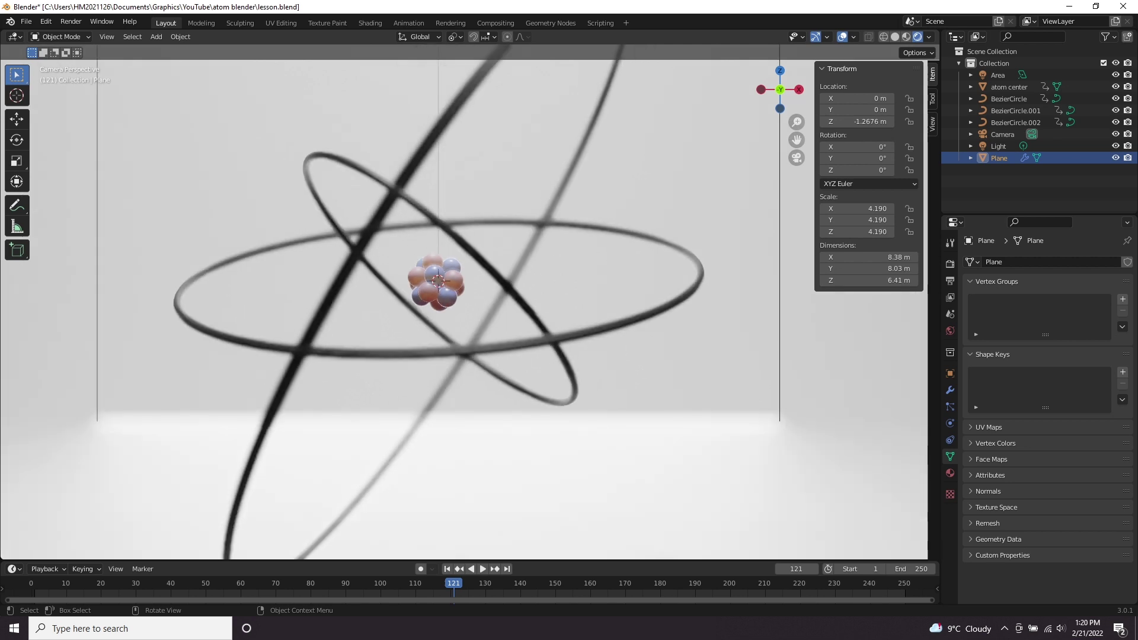
Play the animation through the camera and examine the depth-of-field blur on the rings and nucleus, both close up and in full frame.
scroll(464, 303, "down", 4)
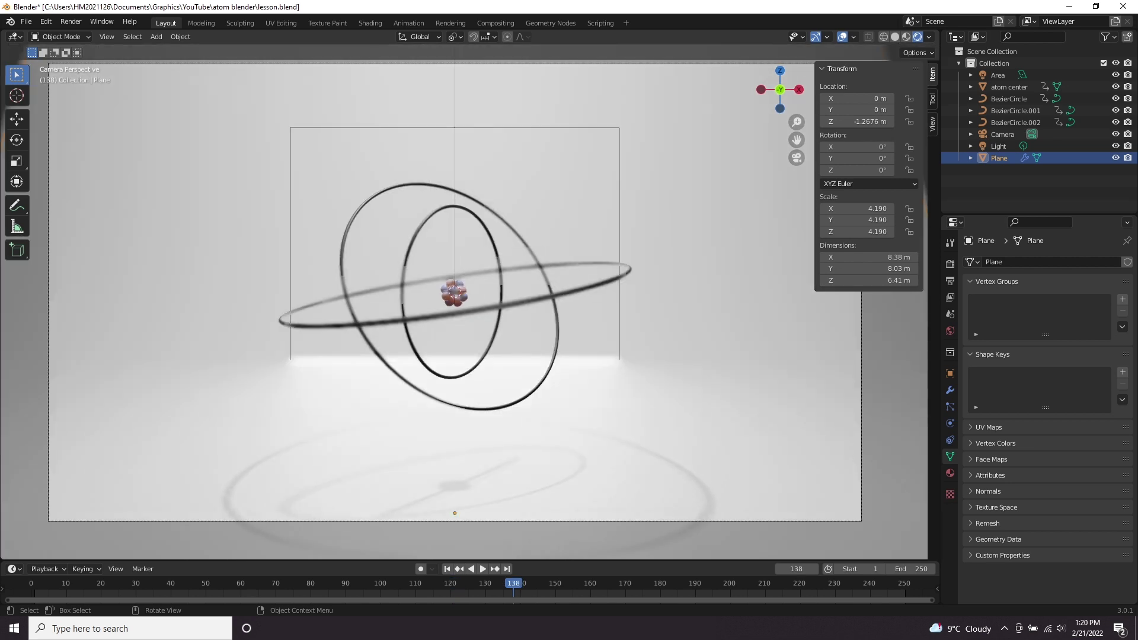
scroll(464, 302, "up", 3)
key("space")
key("space")
scroll(464, 303, "down", 1)
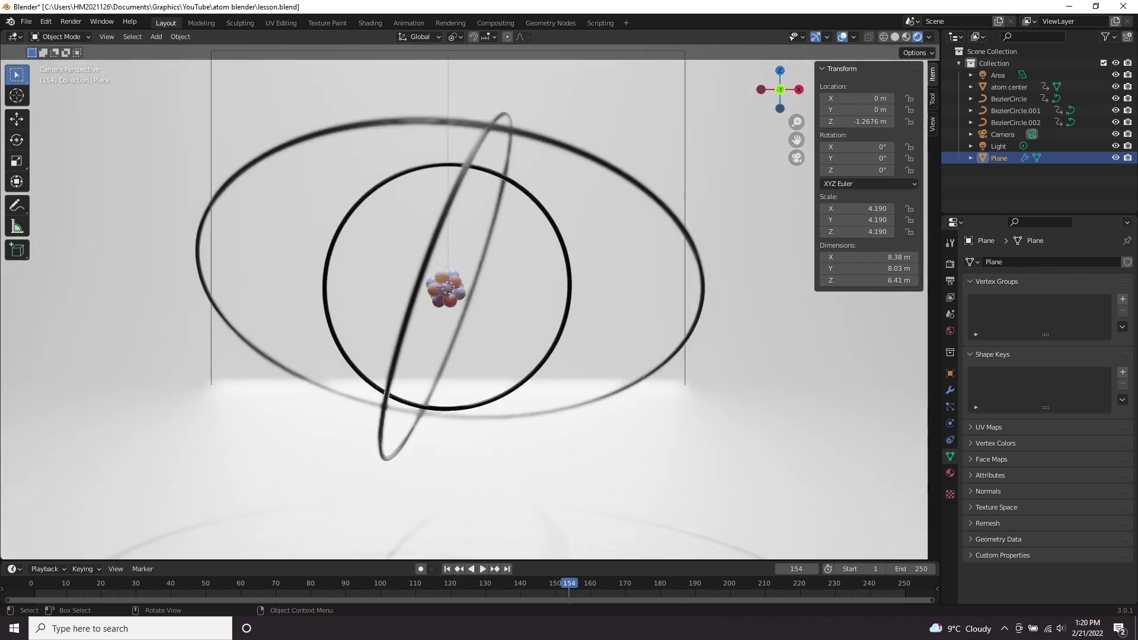
scroll(468, 303, "up", 5)
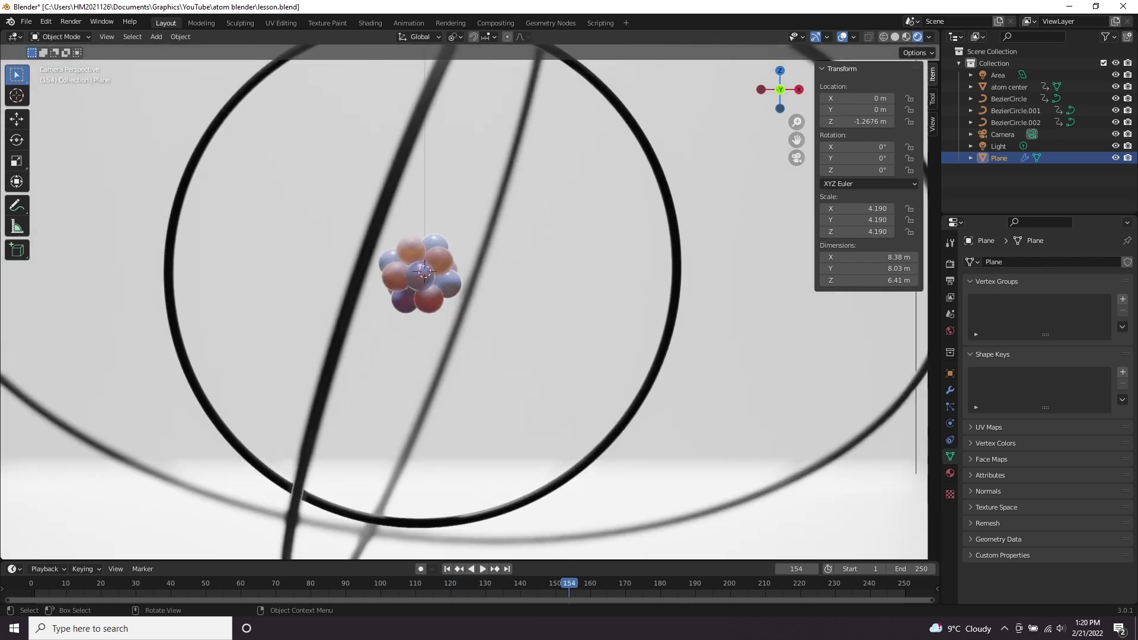
scroll(468, 302, "down", 5)
key("space")
scroll(468, 303, "down", 2)
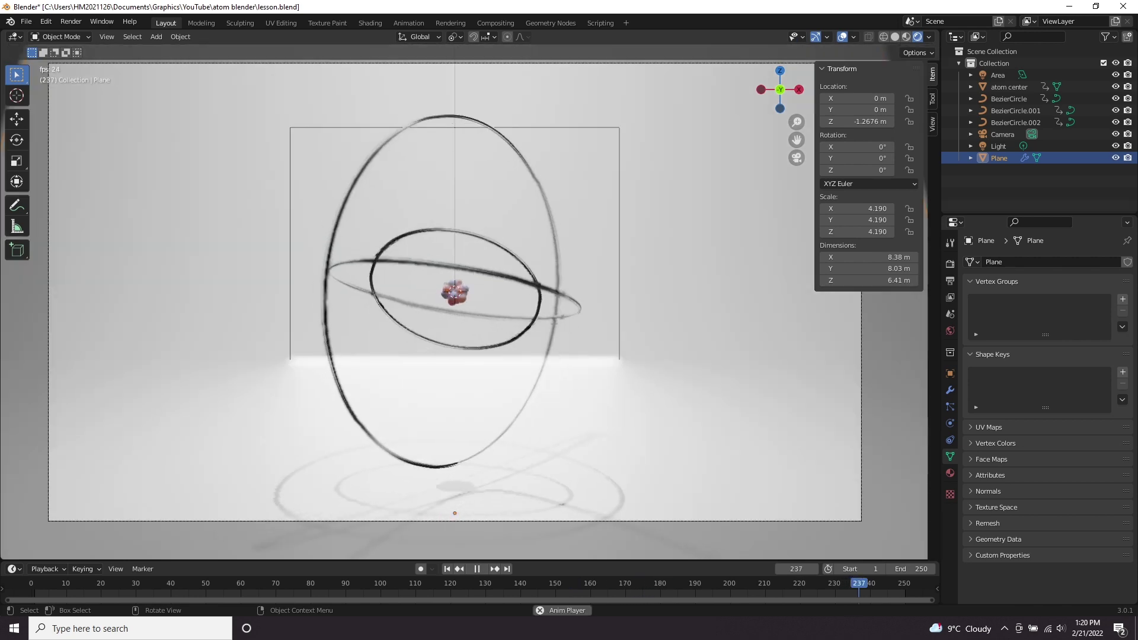
key("space")
scroll(464, 302, "up", 3)
key("space")
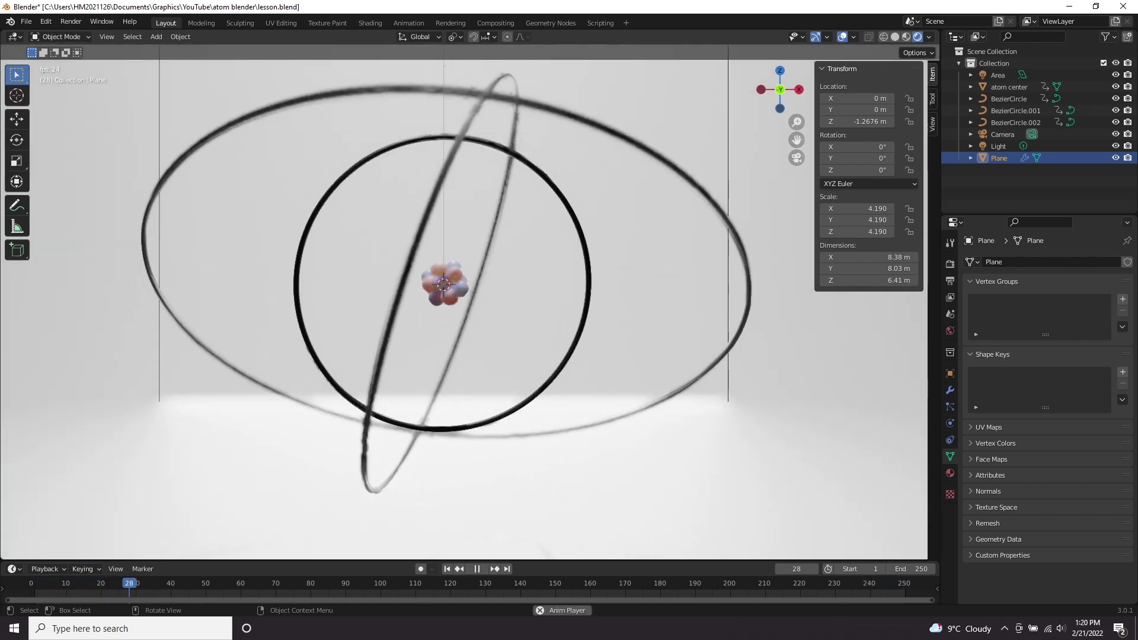
Save the Blender file and stop the playback.
scroll(464, 302, "down", 3)
key("ctrl+s")
key("space")
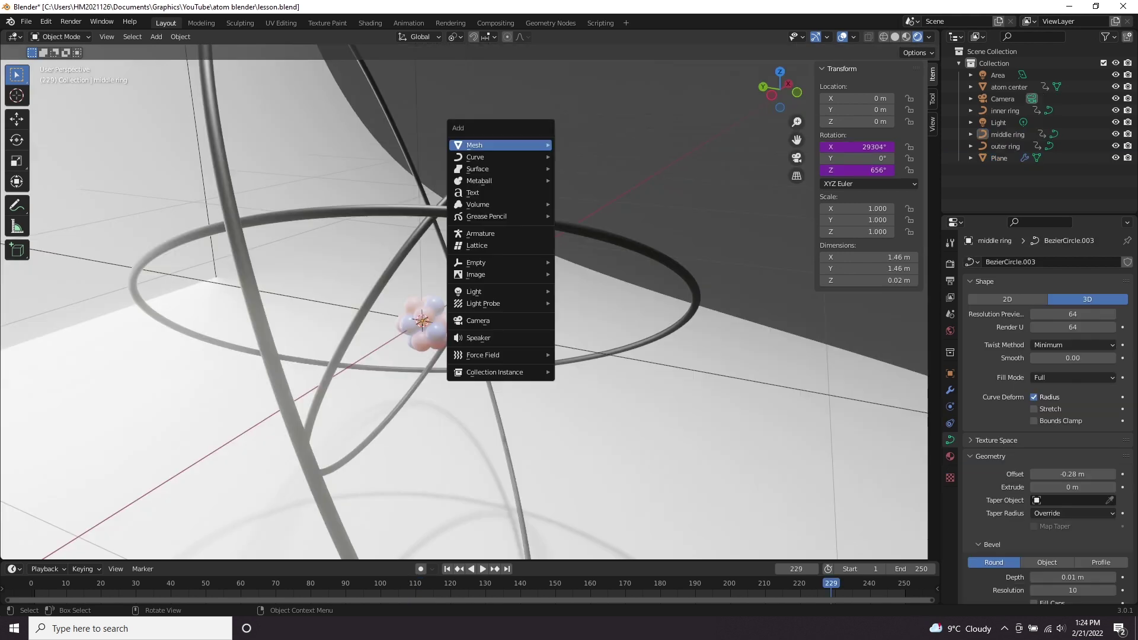
Add a UV sphere at the origin and scale it down to about 0.029.
mouse_move(474, 145)
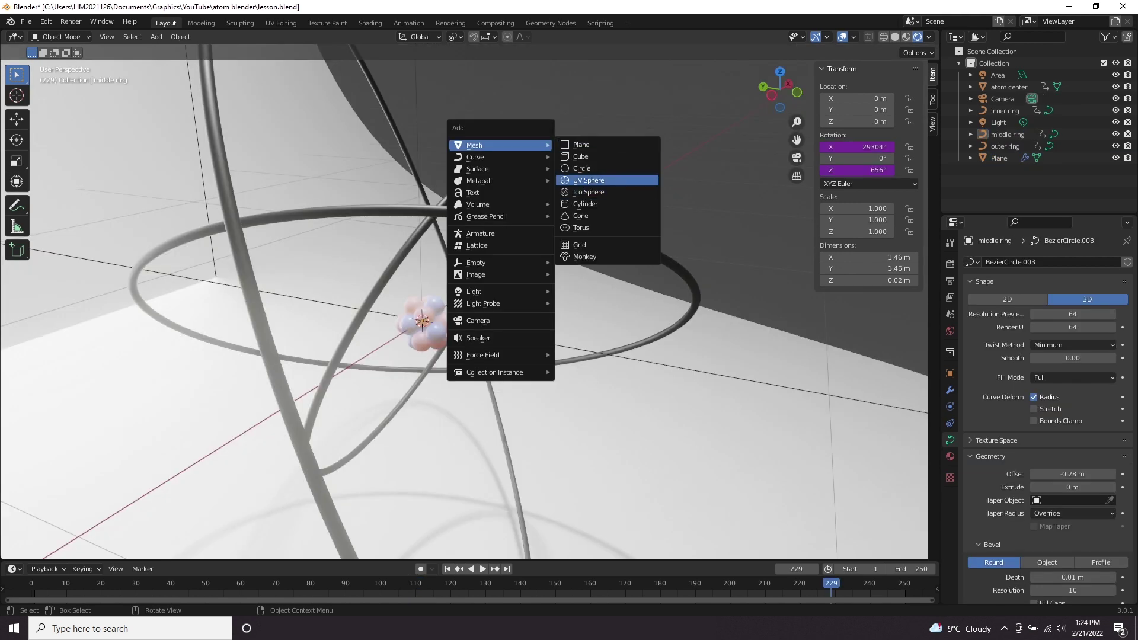
left_click(588, 180)
key("s")
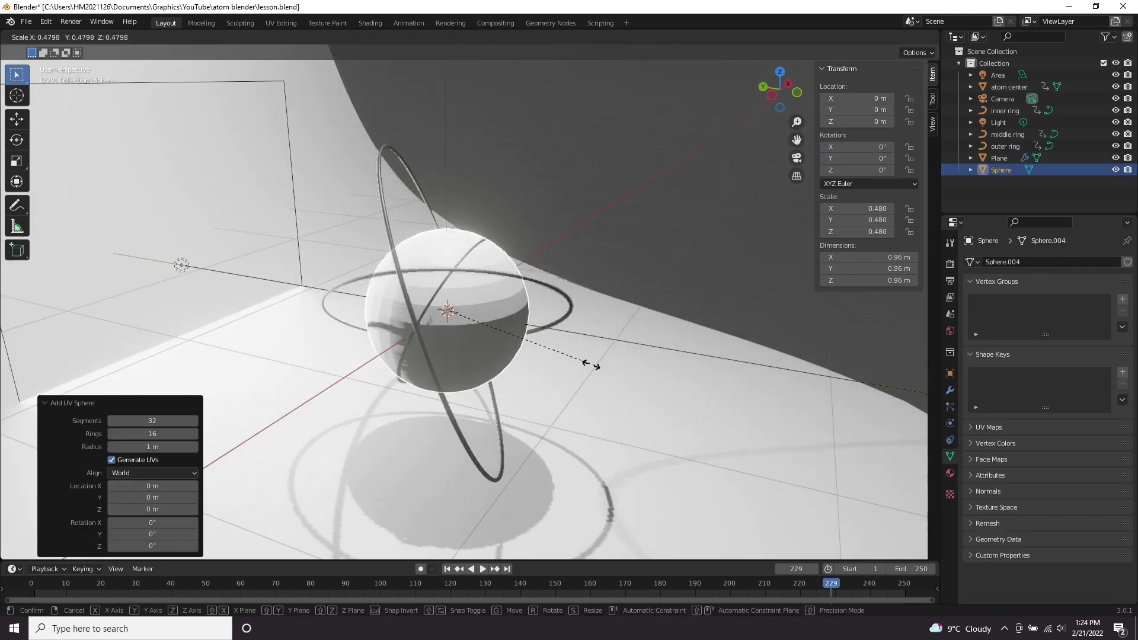
left_click(457, 316)
scroll(464, 311, "up", 4)
Shade the small new sphere smooth.
key("F3")
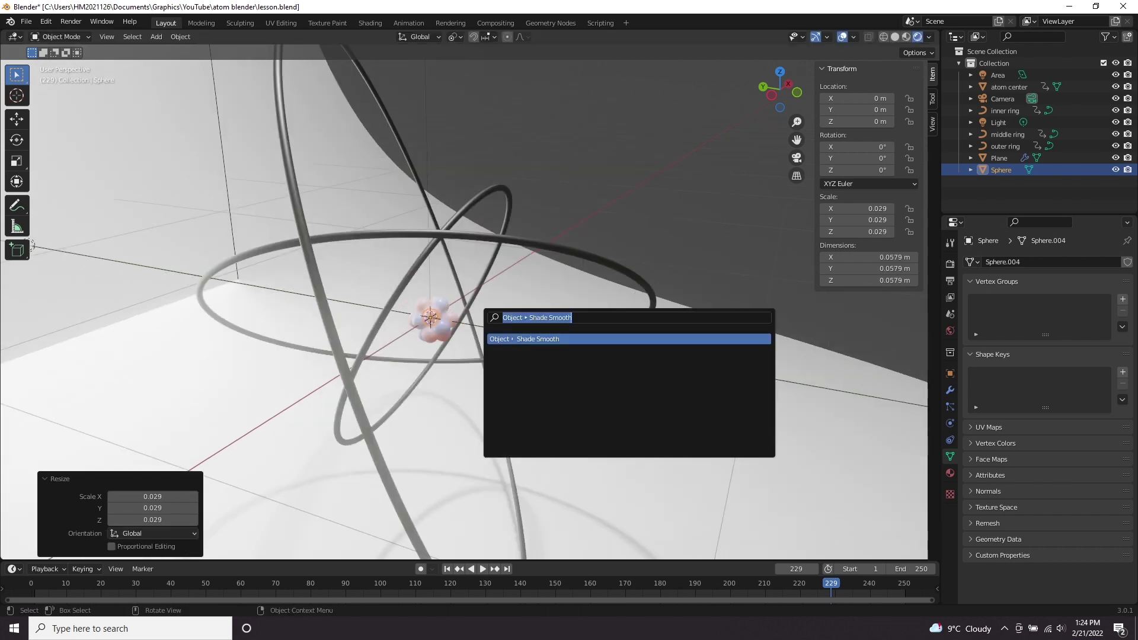
key("Return")
scroll(32, 244, "up", 2)
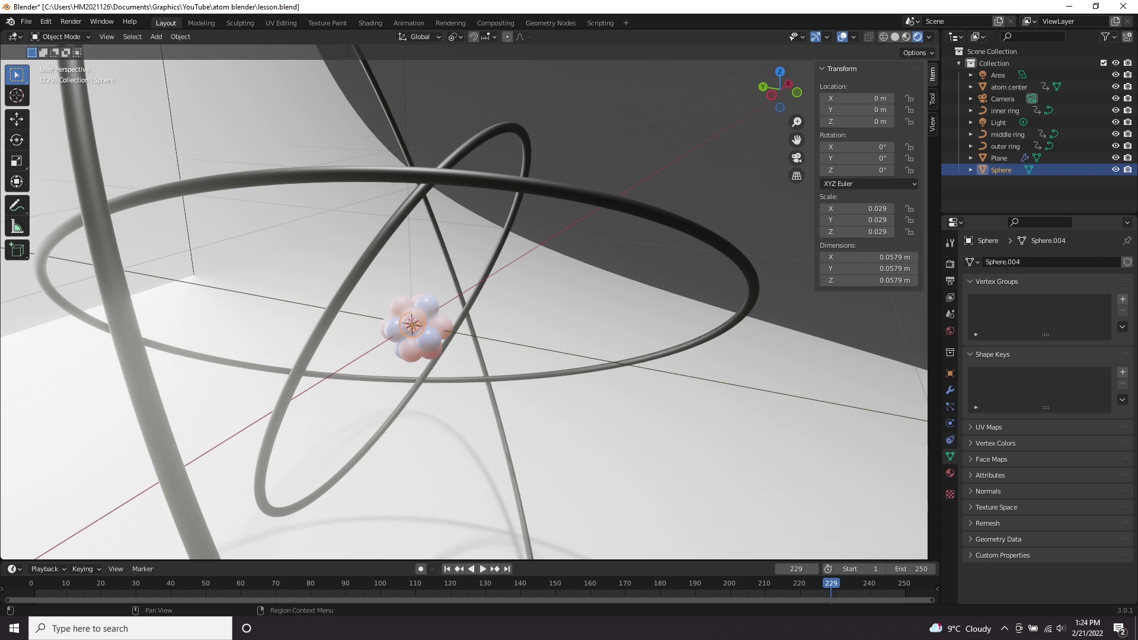
Add a Follow Path constraint to the small sphere with the outer ring as its target.
left_click(949, 440)
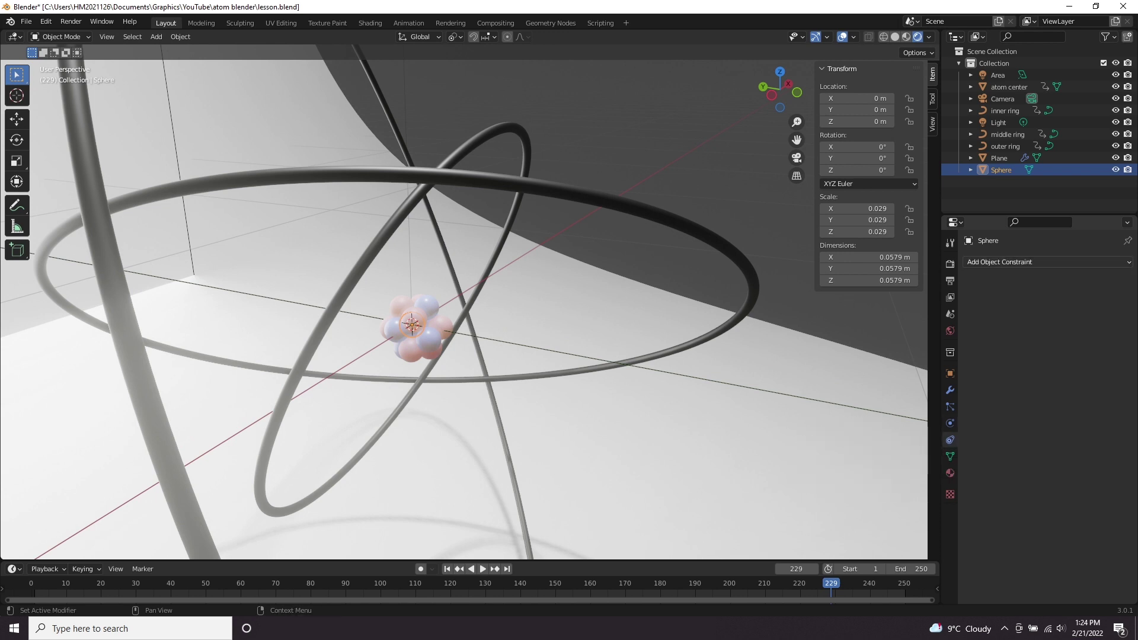
left_click(1046, 261)
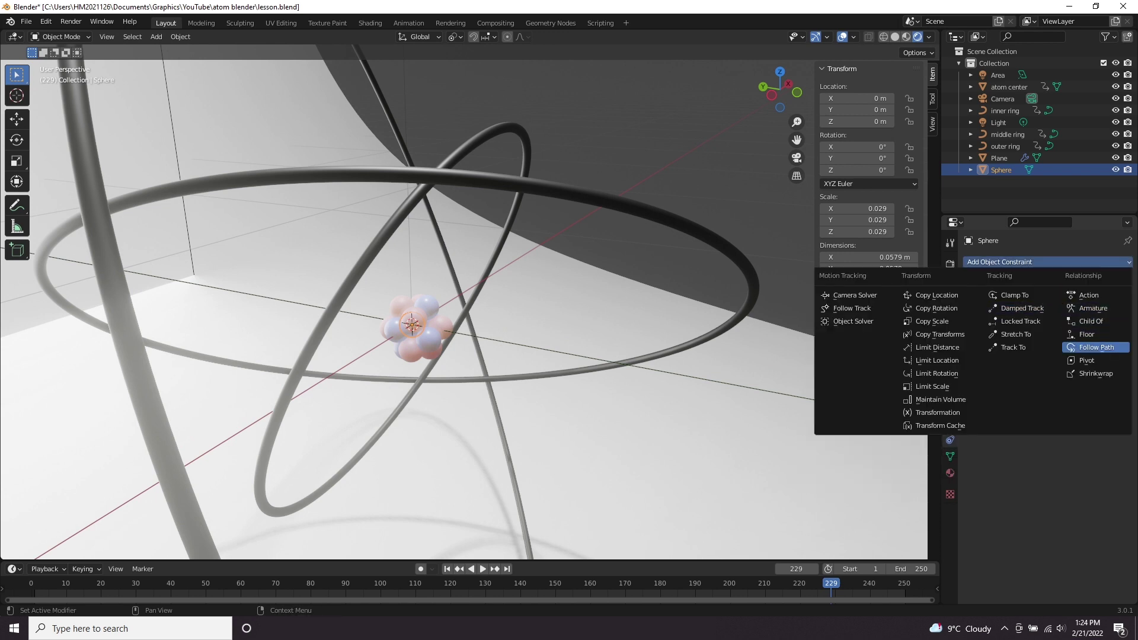
left_click(1096, 347)
left_click(1069, 299)
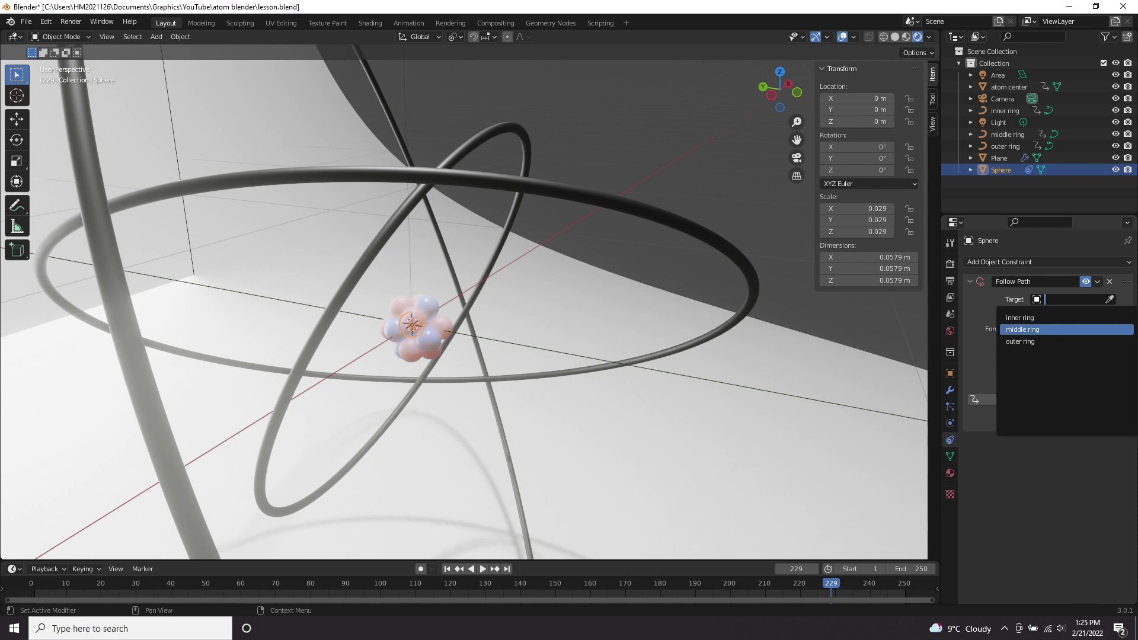
left_click(1046, 346)
scroll(464, 302, "down", 2)
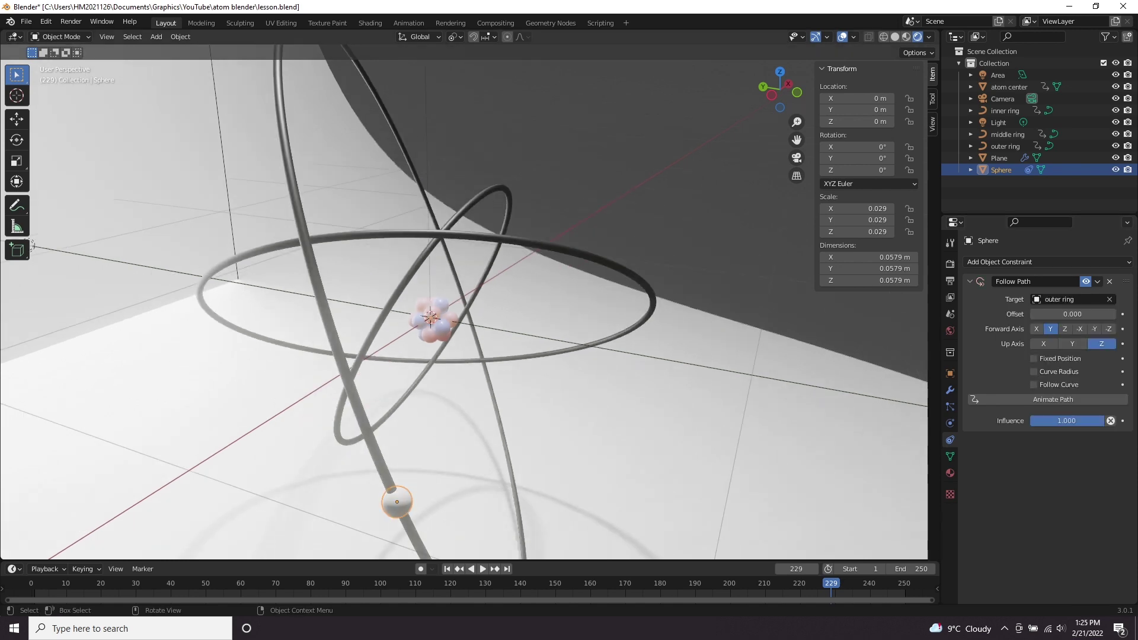
middle_click_drag(33, 245, 300, 161)
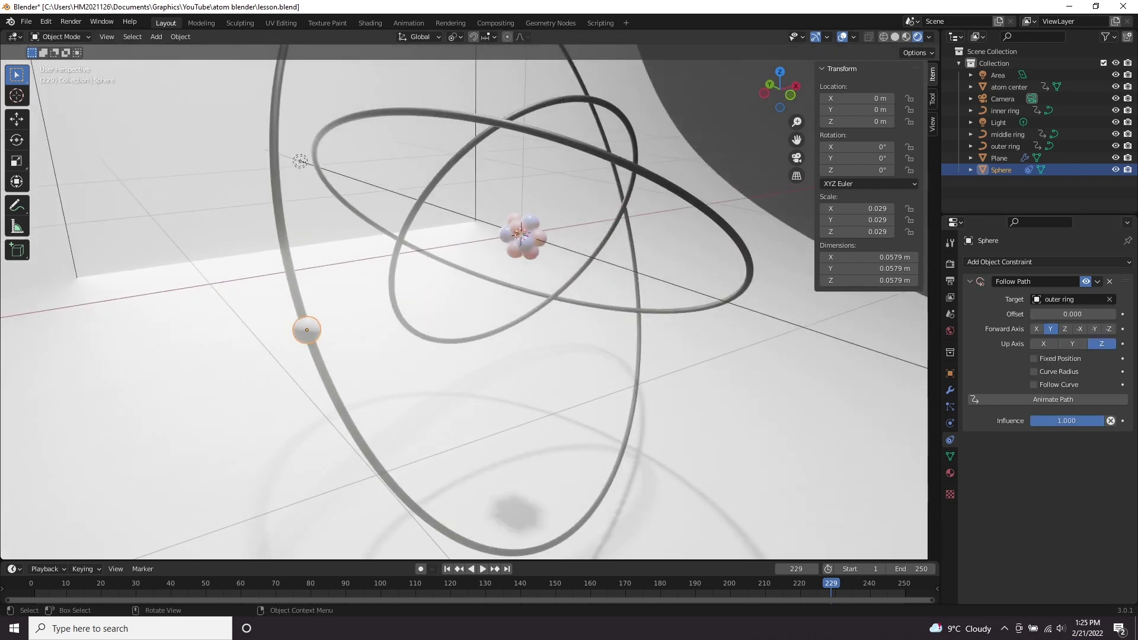
Add a driver to the Follow Path offset, with a single-property variable reading frame_current from the Scene.
mouse_move(1072, 314)
left_mouse_down()
mouse_move(1108, 314)
mouse_move(1064, 314)
left_mouse_up()
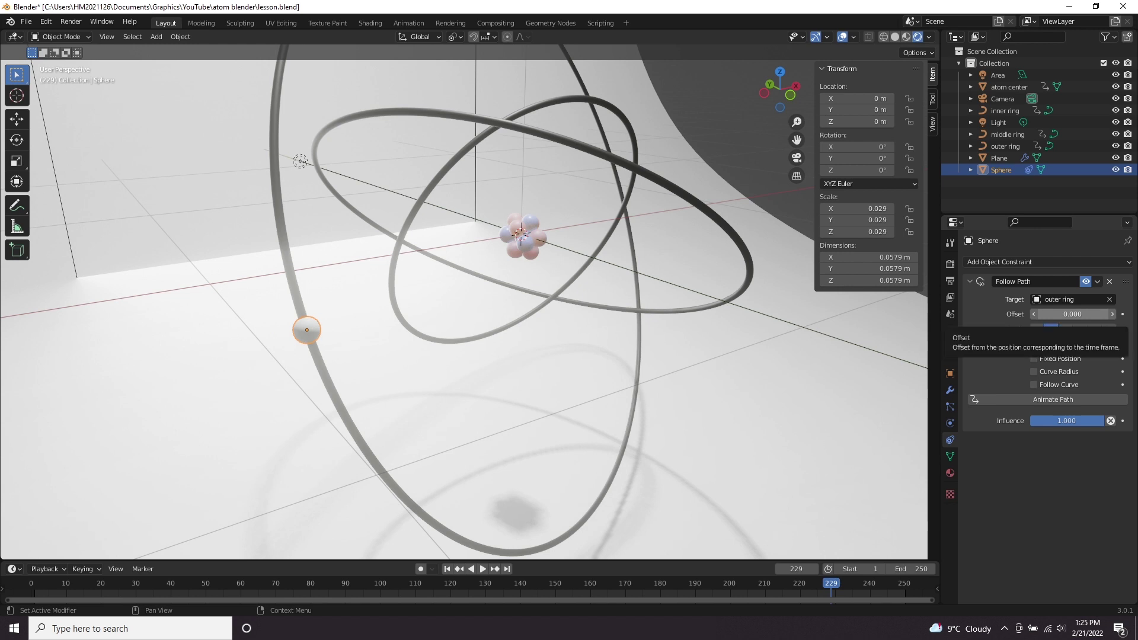
right_click(1067, 314)
left_click(1034, 344)
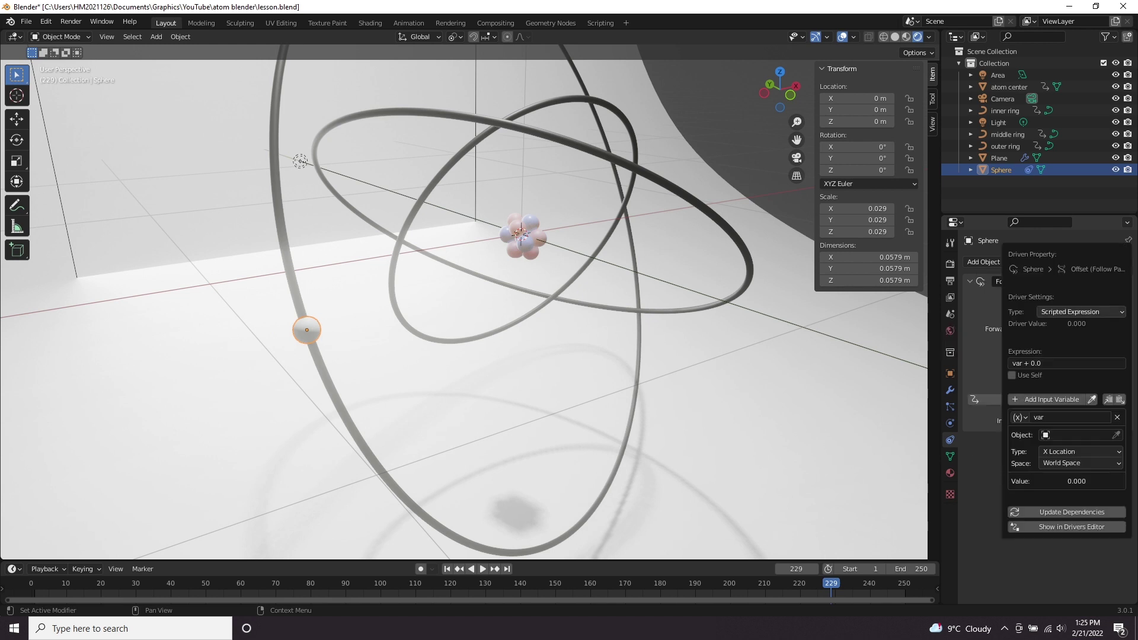
left_click(1018, 429)
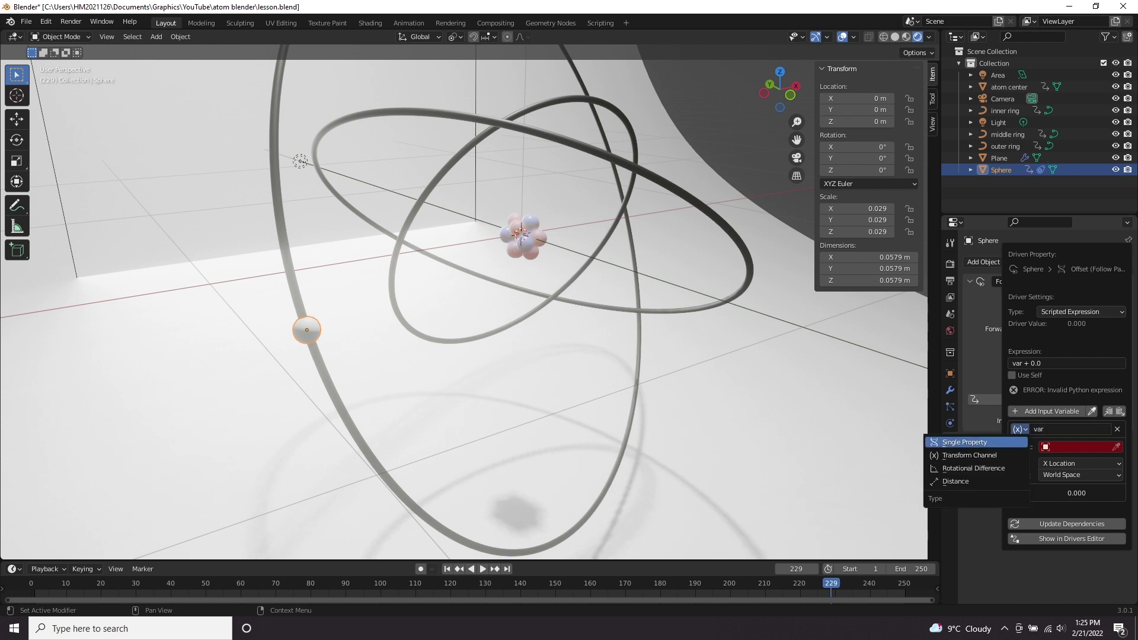
left_click(960, 441)
left_click(1059, 447)
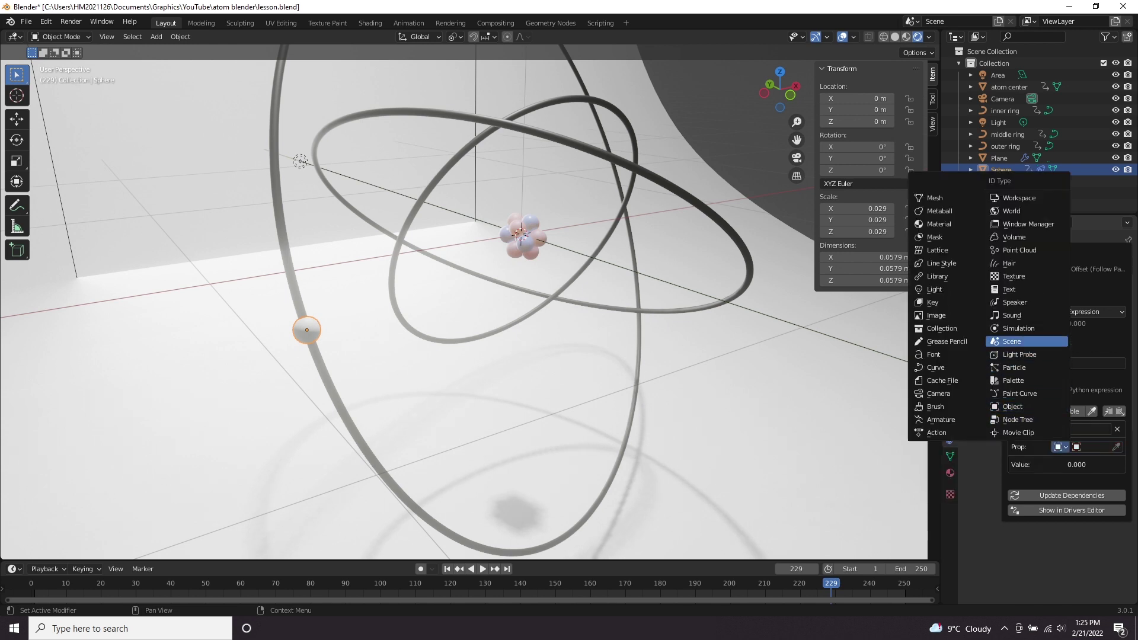
left_click(1011, 341)
left_click(1099, 447)
left_click(1014, 464)
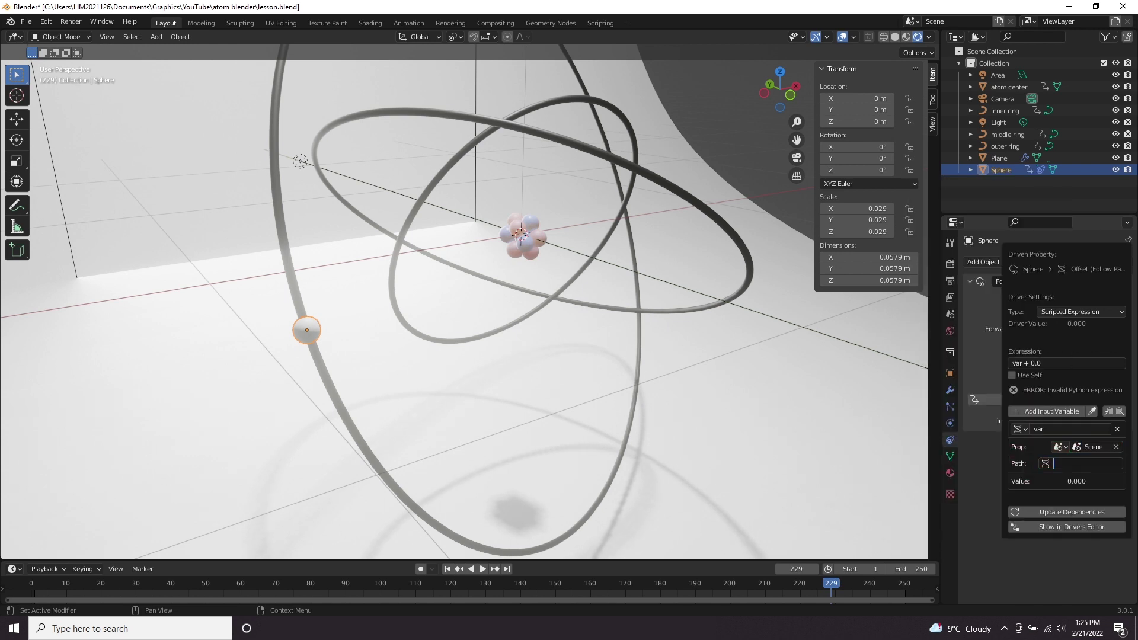
type("frame_current")
key("Return")
Name the offset driver's variable frame and set the scripted expression to multiply it by 2.
left_click(1043, 363)
type("frame")
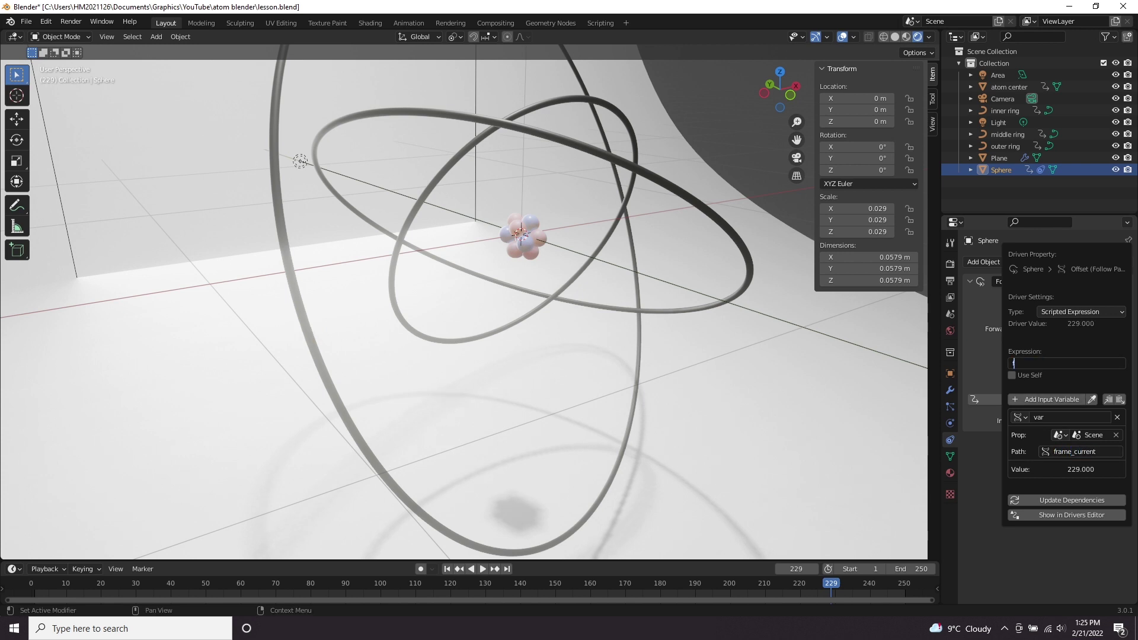
type(" *")
key("Tab")
type("frame")
key("Return")
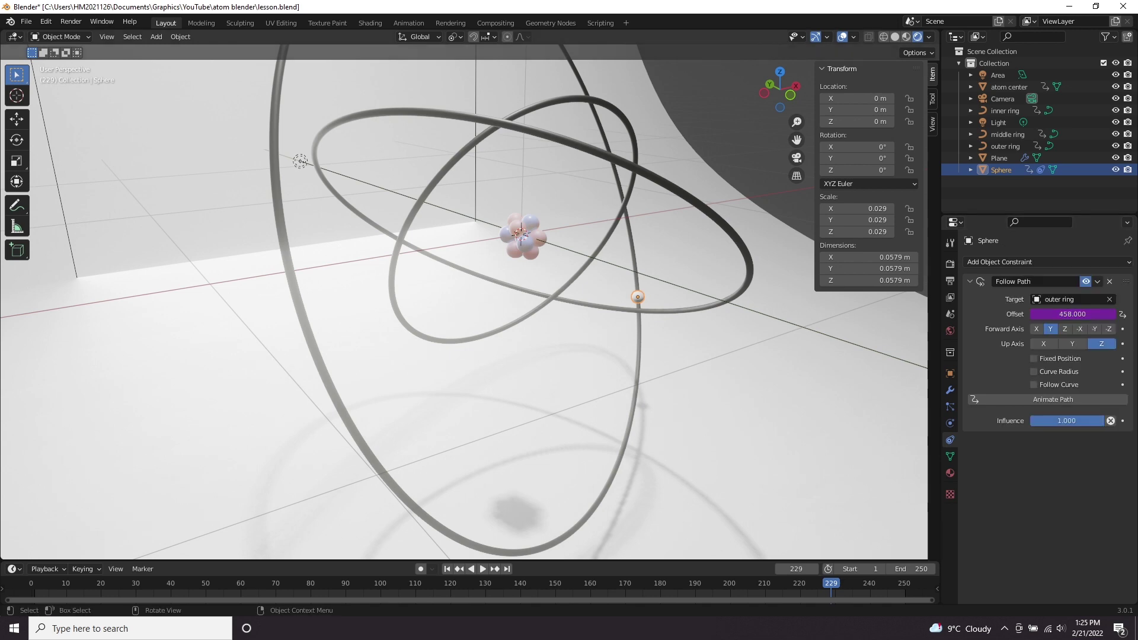
Play the animation with the small sphere selected to check its travel along the outer ring.
left_click(770, 315)
key("space")
scroll(464, 302, "down", 2)
key("space")
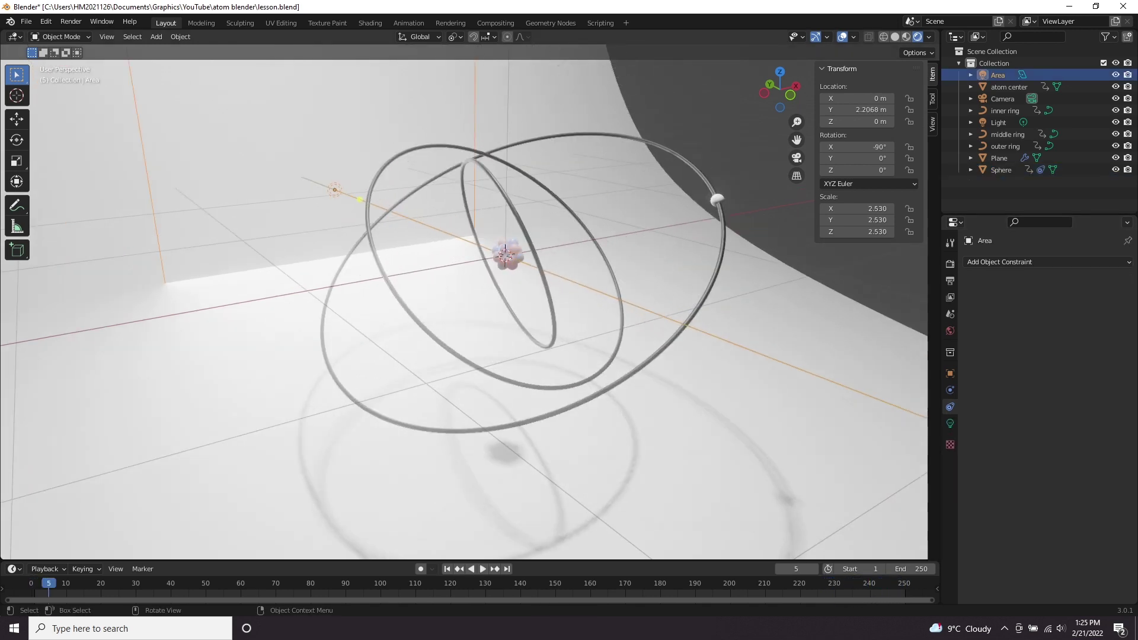
left_click(716, 198)
key("space")
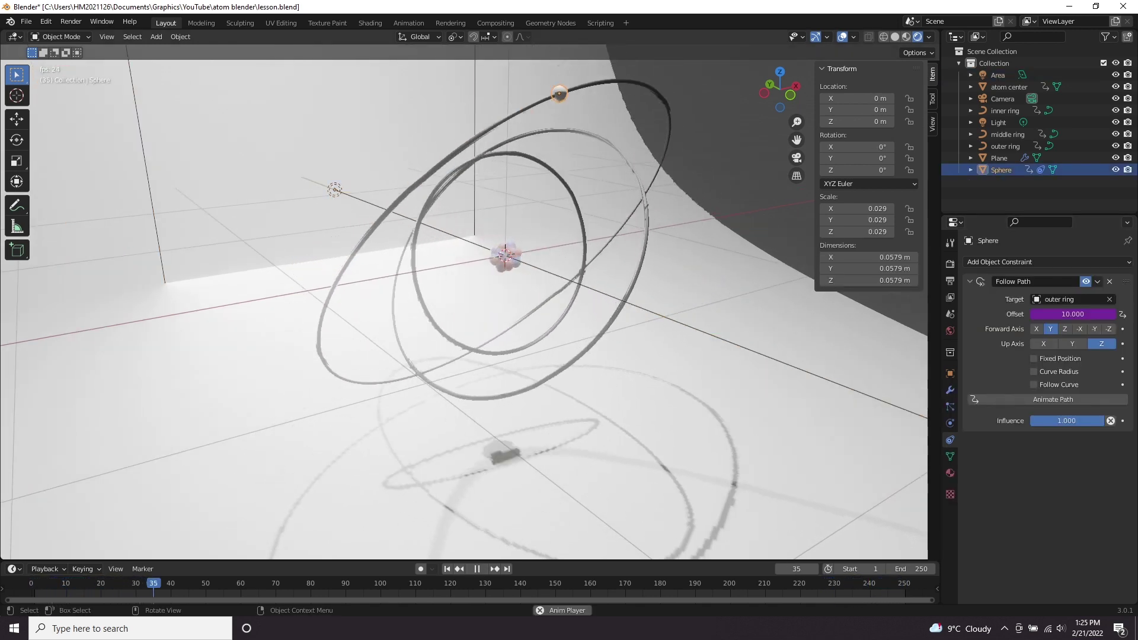
key("space")
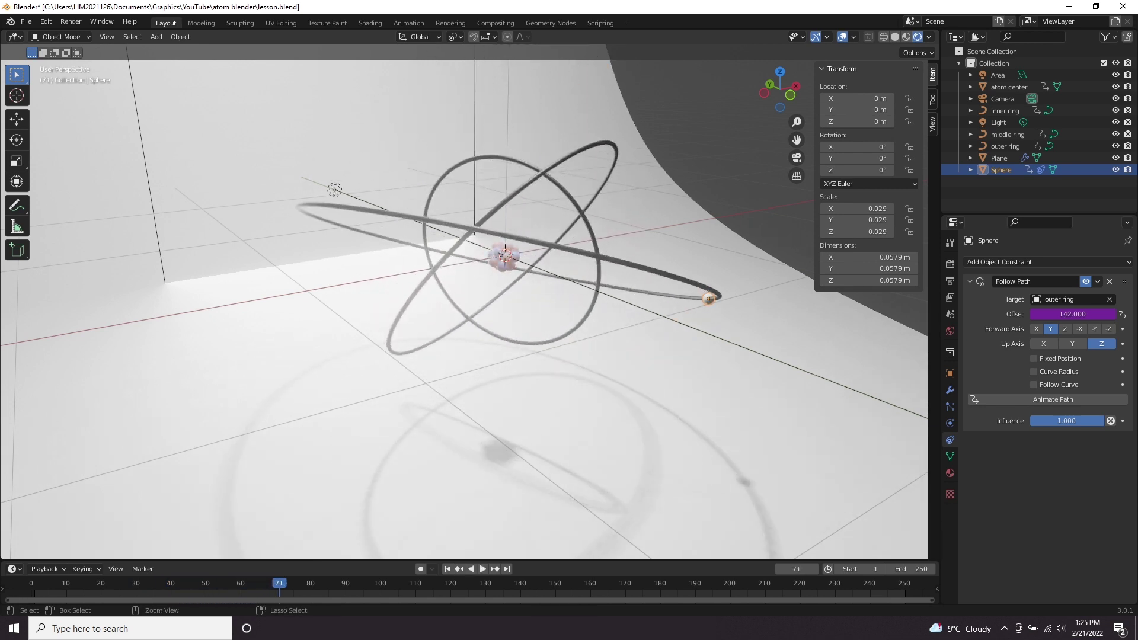
Save the file and play the animation briefly to check the small sphere travelling along the outer ring.
key("ctrl+s")
middle_click_drag(492, 290, 465, 308, "shift")
key("space")
key("space")
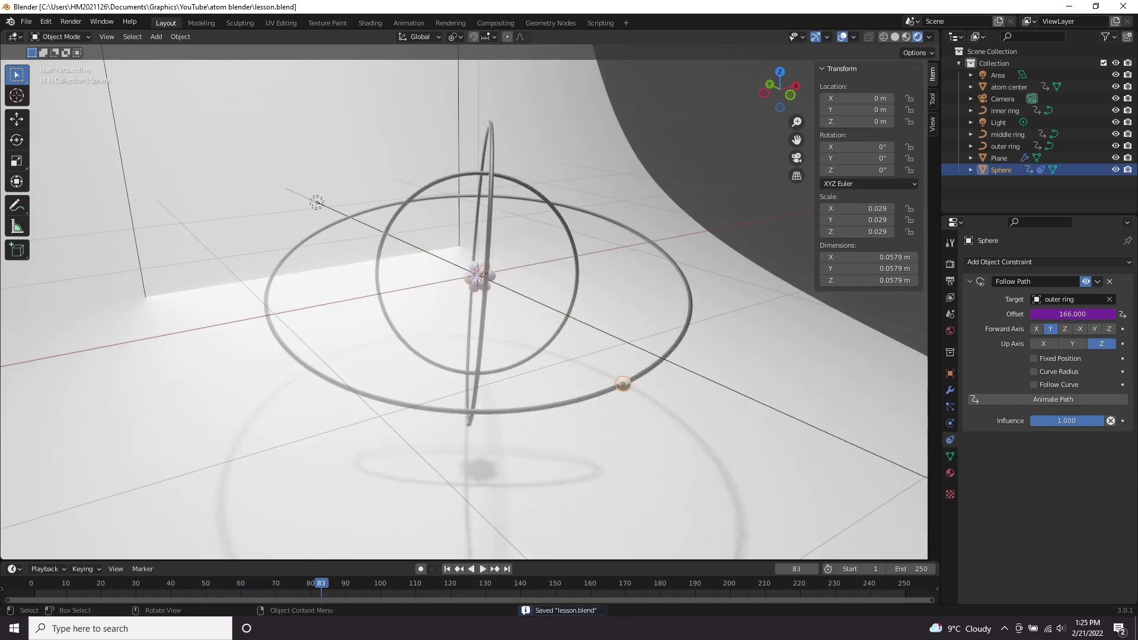
Add a new material to the small sphere and name it electron.
left_click(950, 473)
left_click(1062, 312)
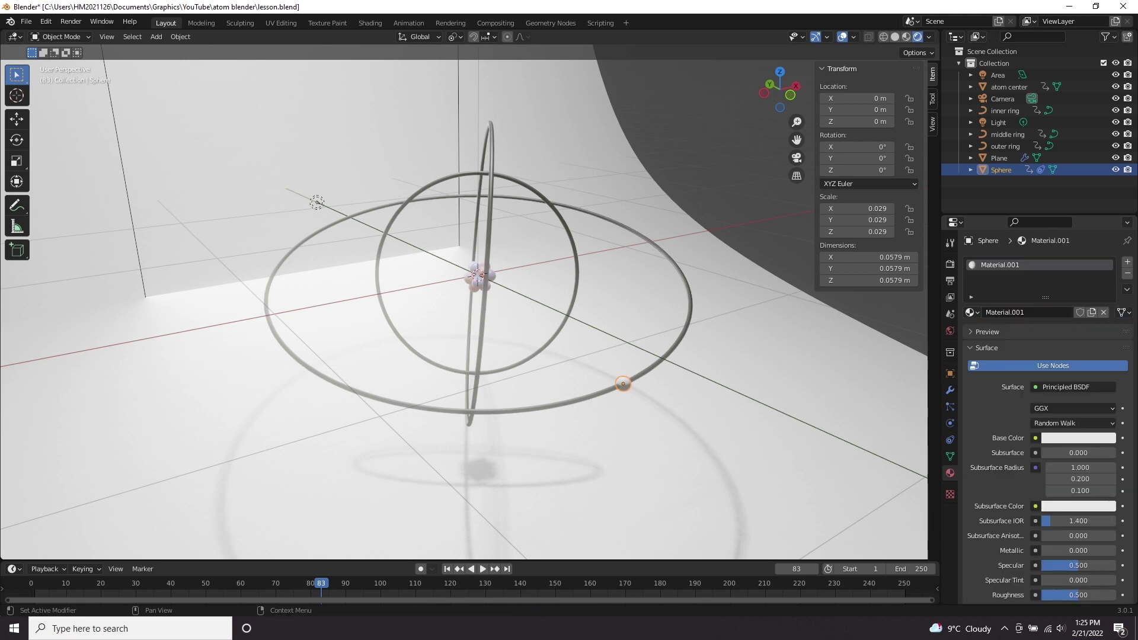
double_click(999, 265)
type("electron")
Give the electron material a light cyan emission colour (hue 0.508, saturation 0.598, value 1.000) and raise its emission strength.
scroll(464, 302, "up", 1)
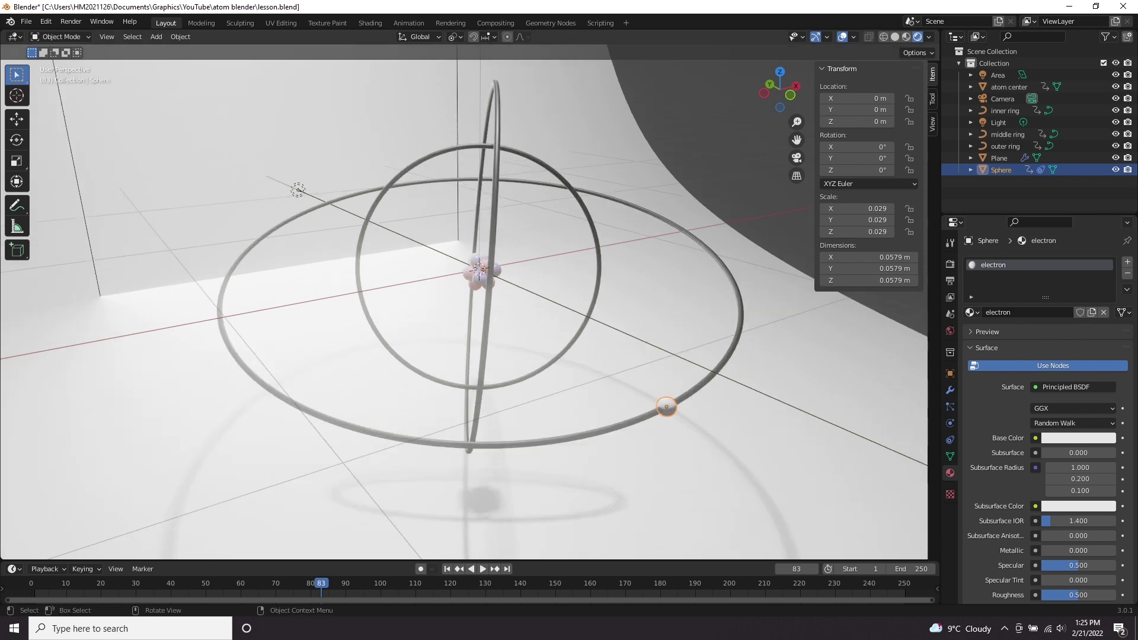
scroll(1047, 415, "down", 7)
scroll(1043, 414, "down", 3)
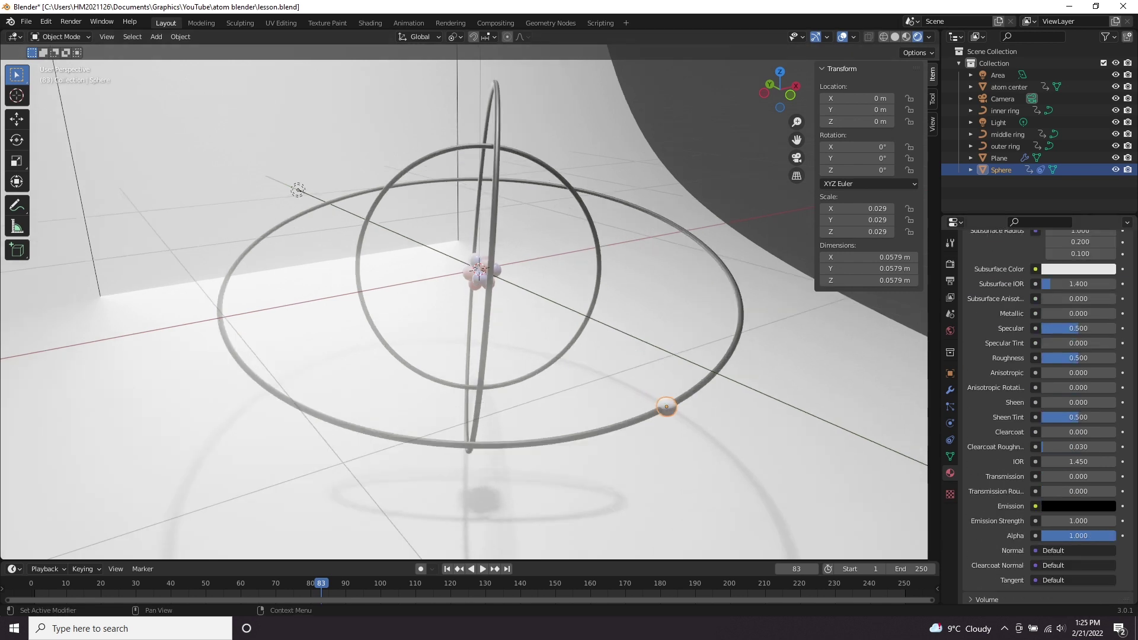
left_click(1078, 505)
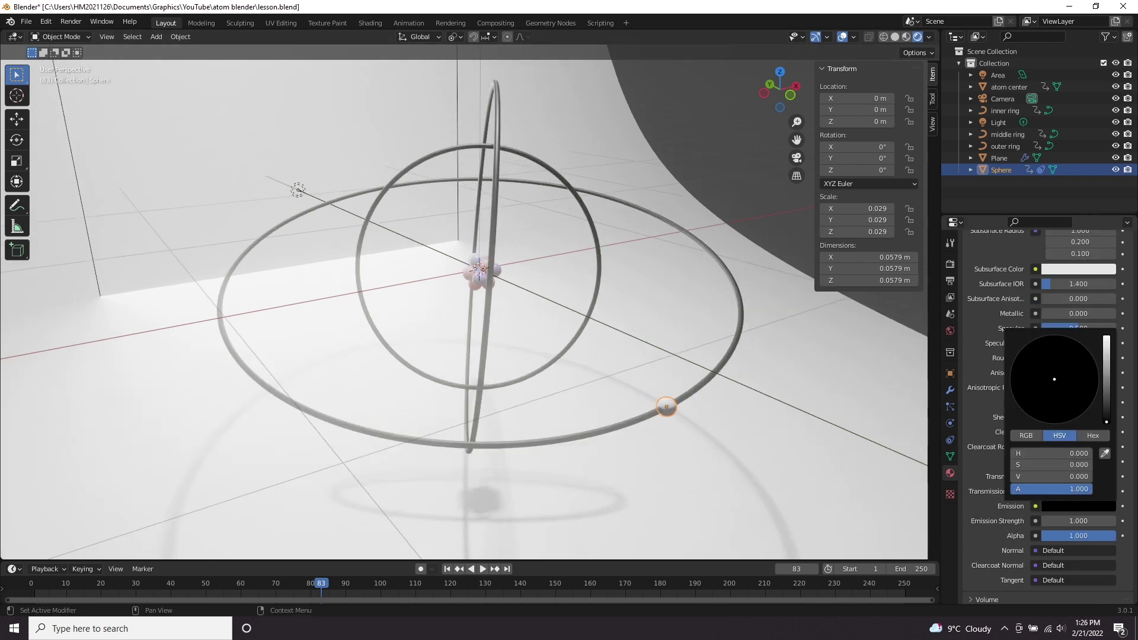
left_click_drag(1105, 421, 1106, 336)
left_click(1055, 363)
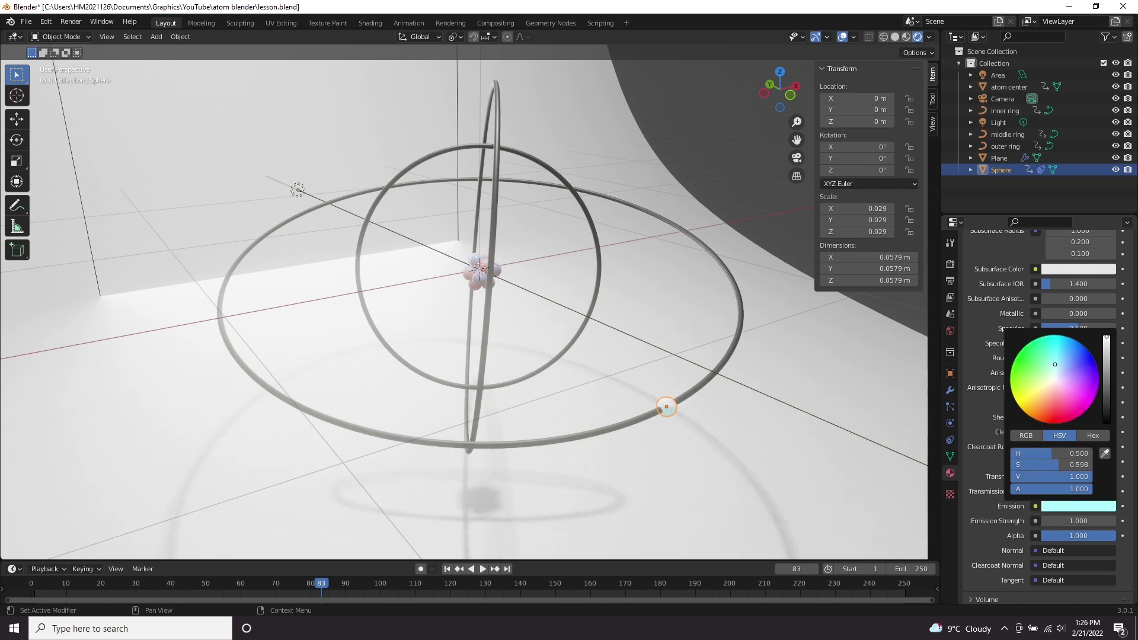
left_click_drag(1078, 520, 1113, 521)
Turn on Bloom together with Ambient Occlusion in the Eevee render settings.
left_click(950, 263)
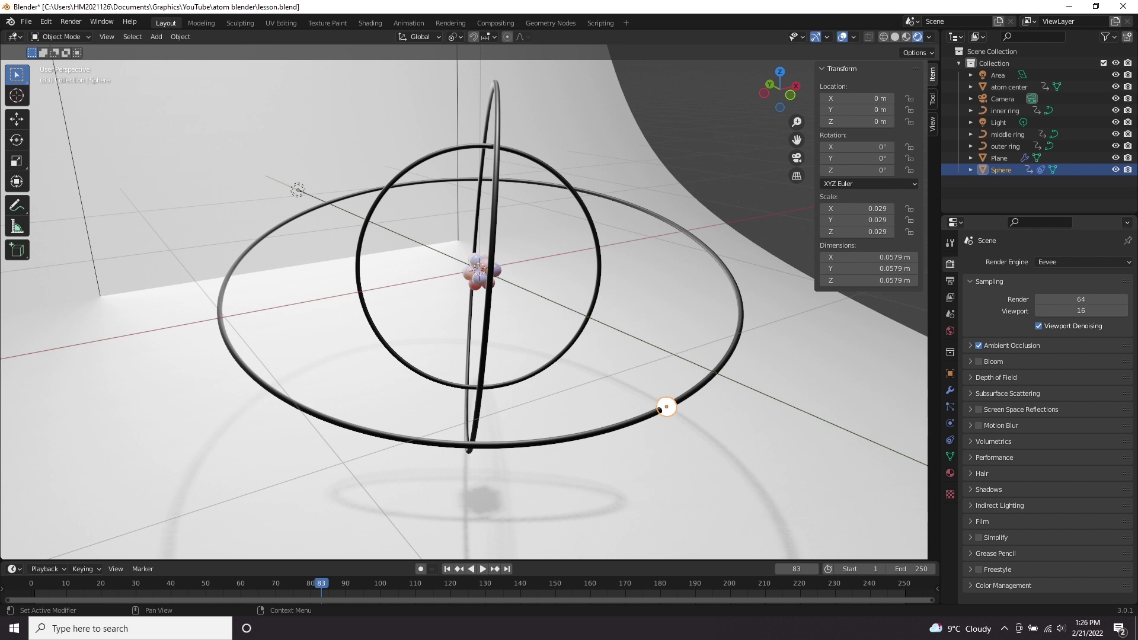
left_click(979, 361)
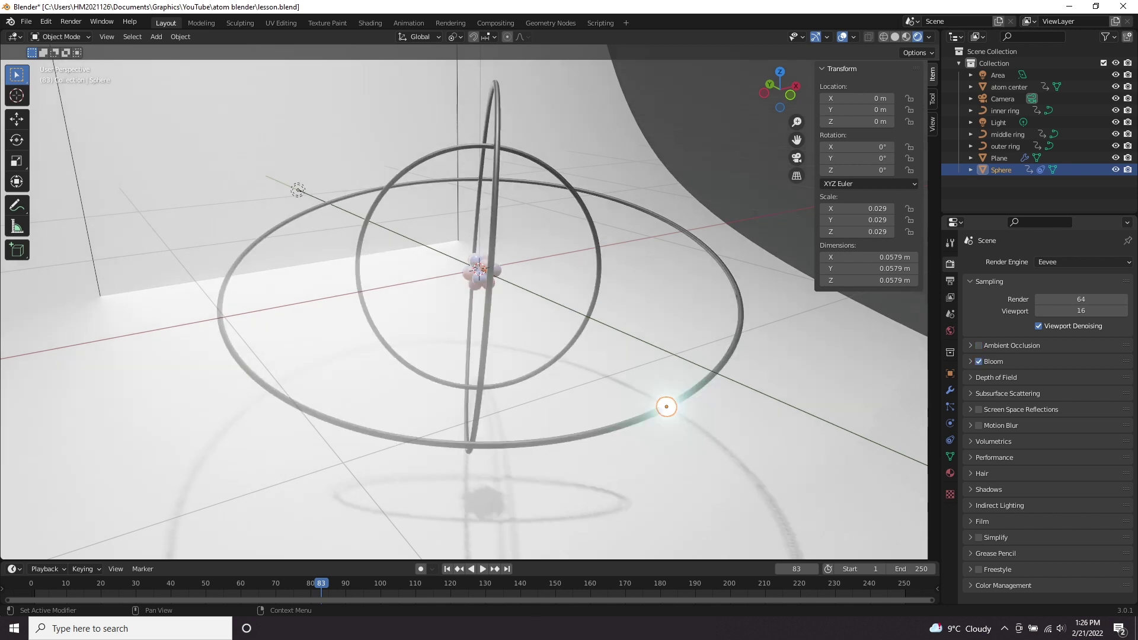
left_click(978, 345)
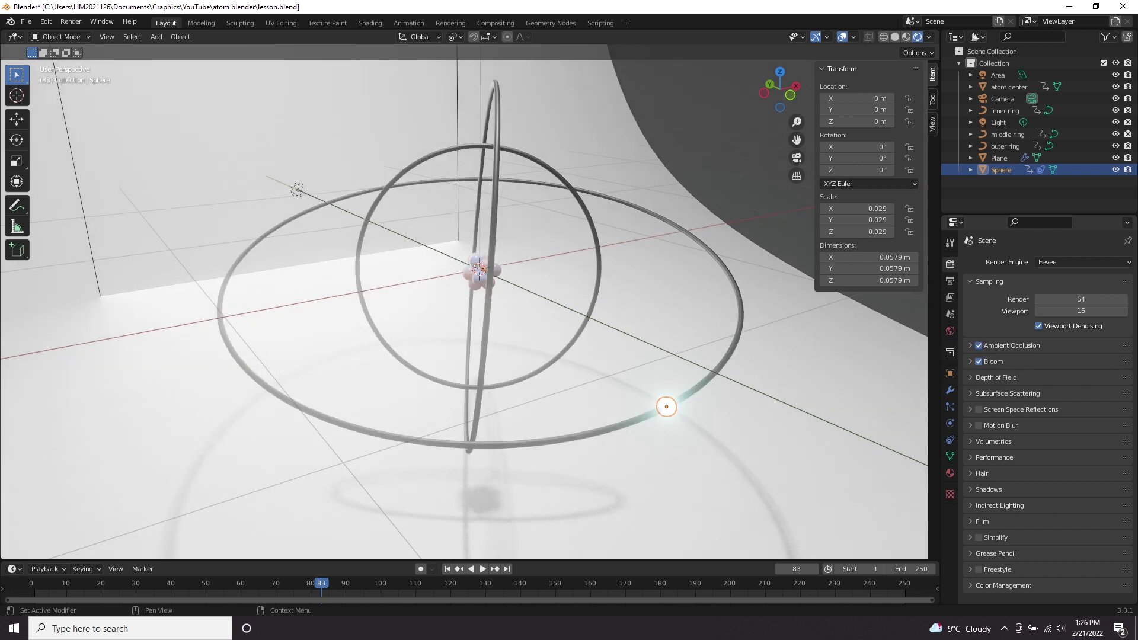
Look through the camera and set the point light's power to 500 W.
key("KP_0")
left_click(699, 284)
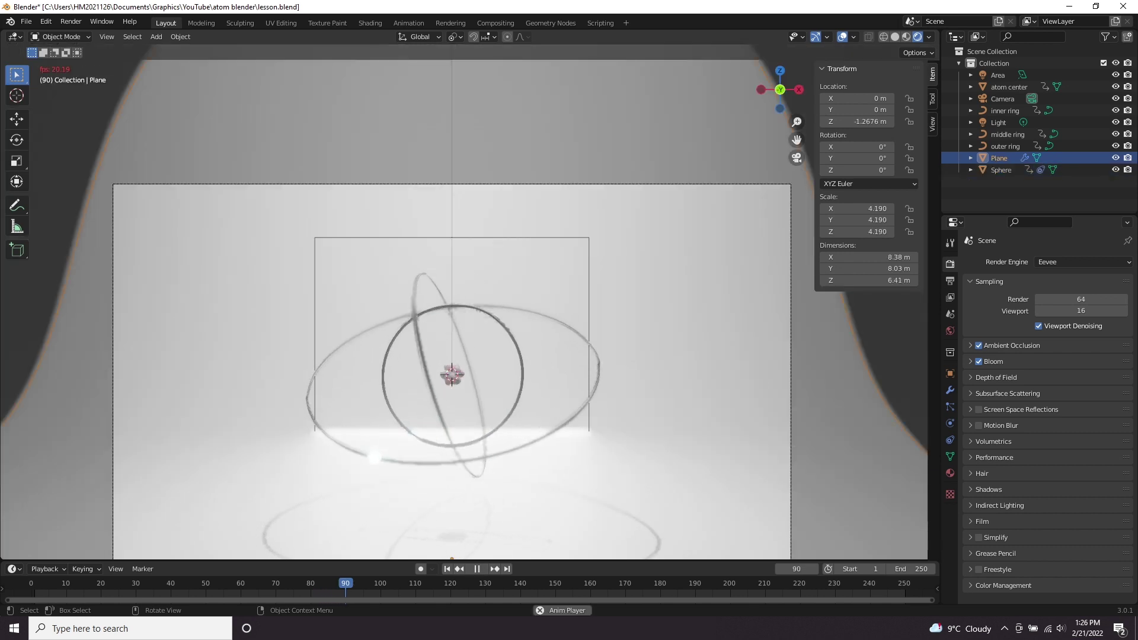
middle_click_drag(663, 308, 685, 282, "shift")
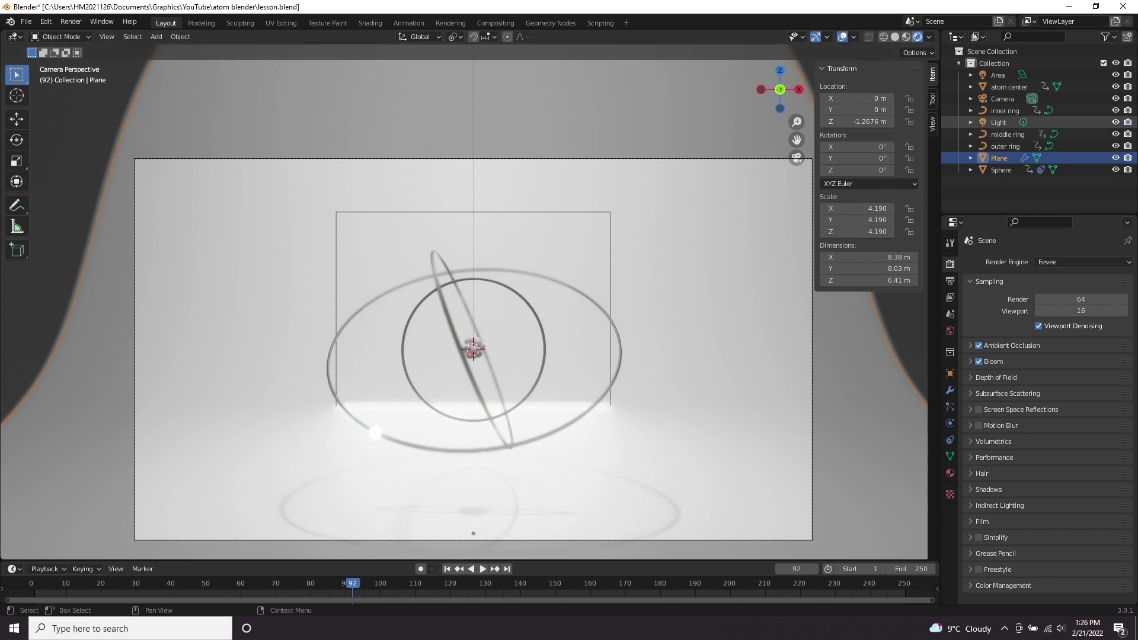
left_click(999, 122)
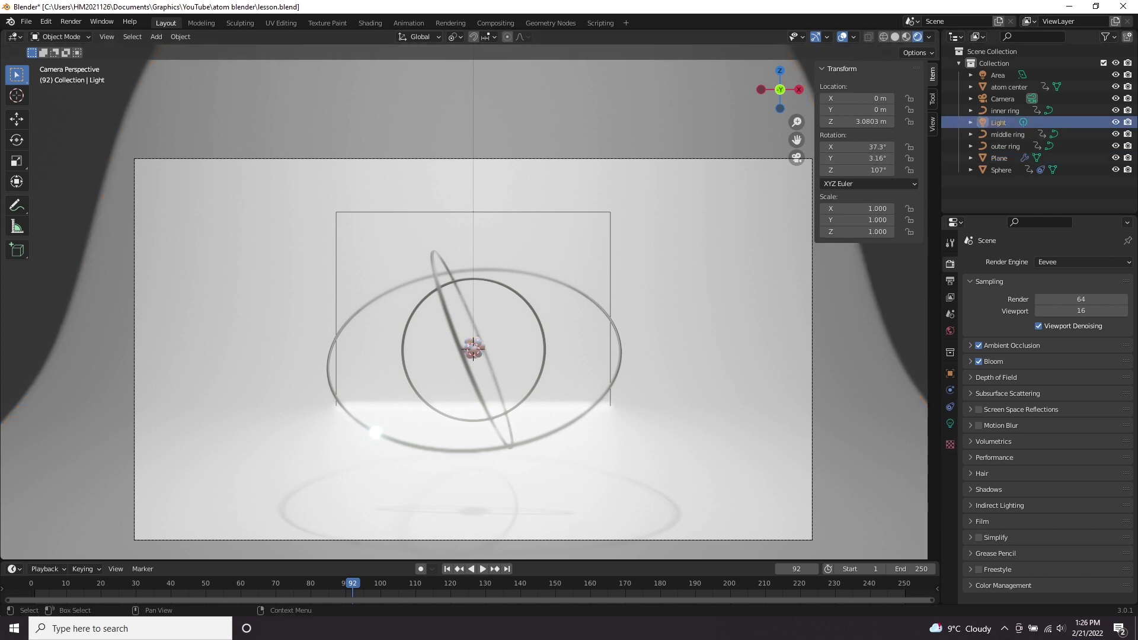
left_click(950, 423)
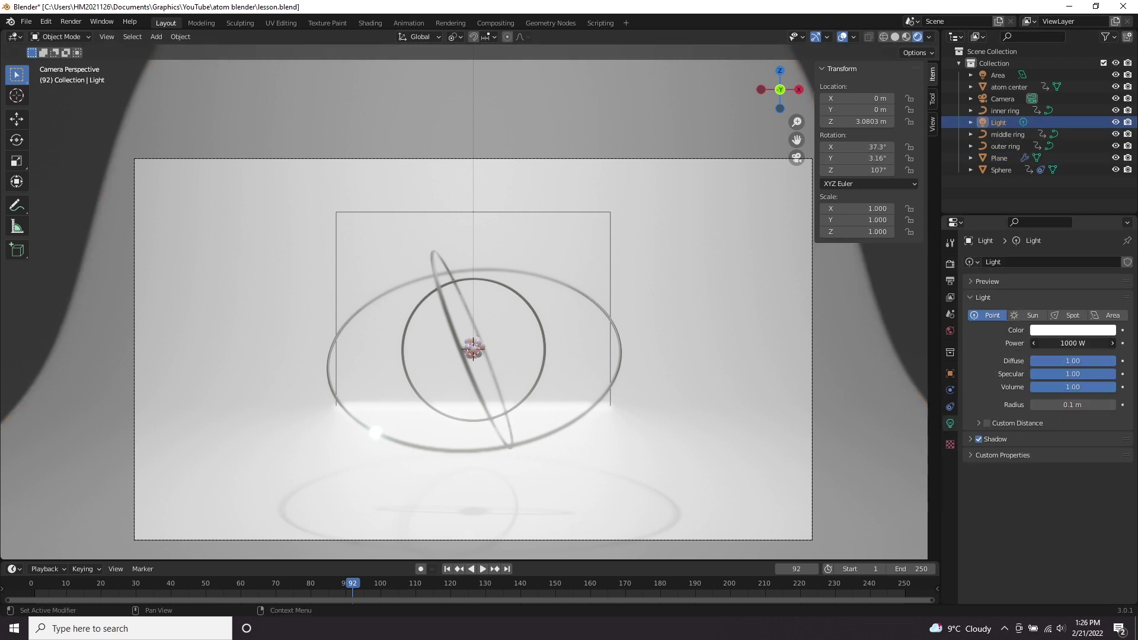
left_click_drag(1072, 343, 1031, 343)
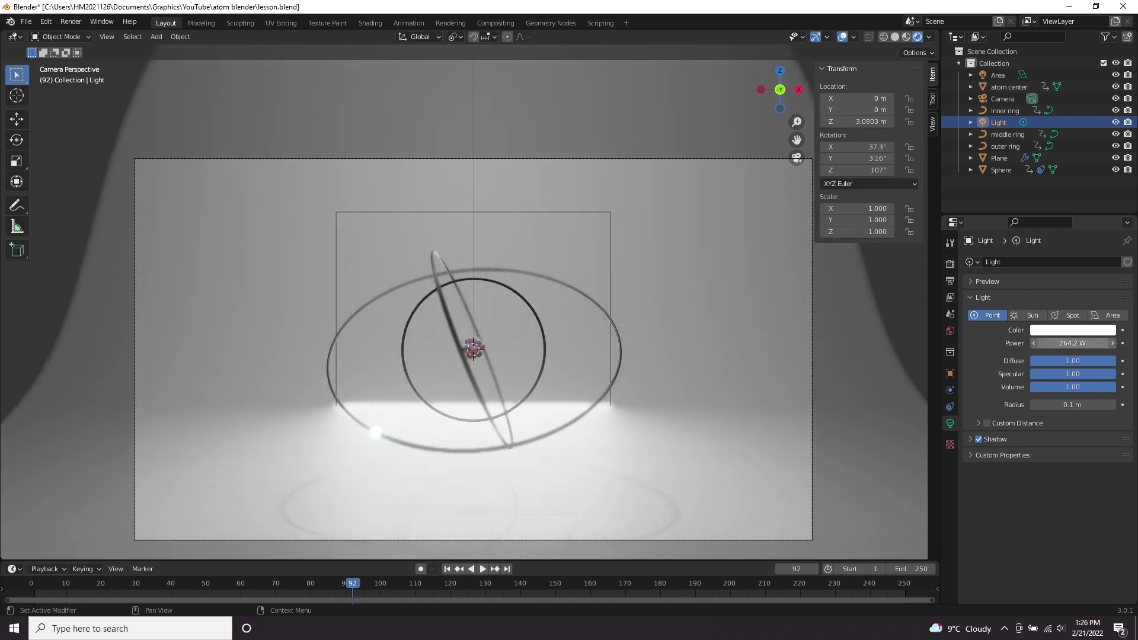
left_click(1073, 343)
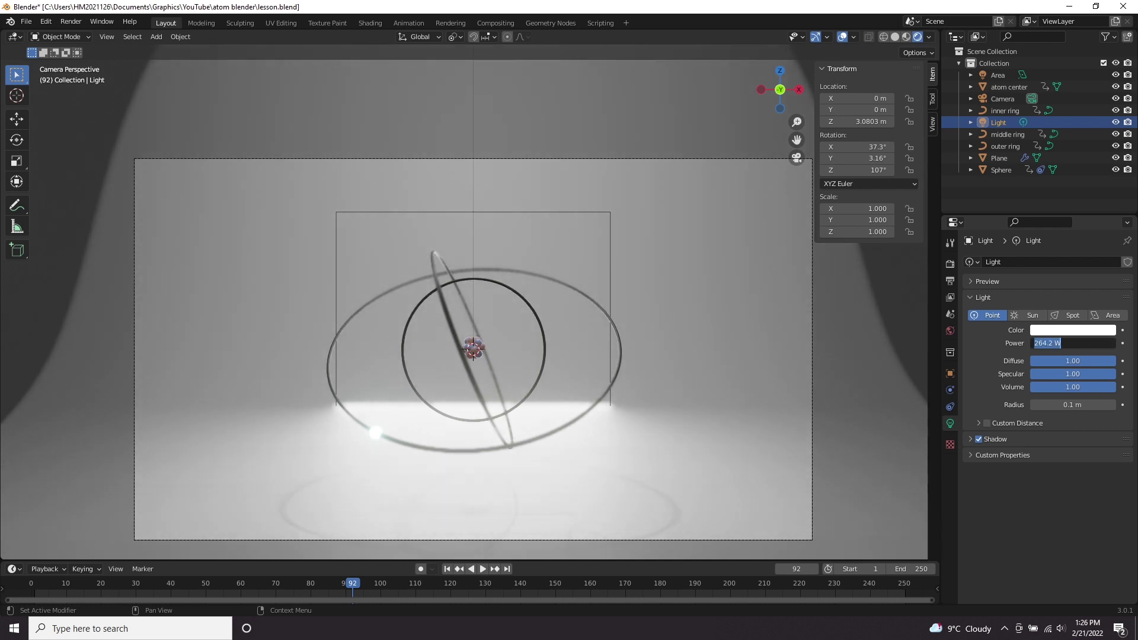
type("500")
key("Return")
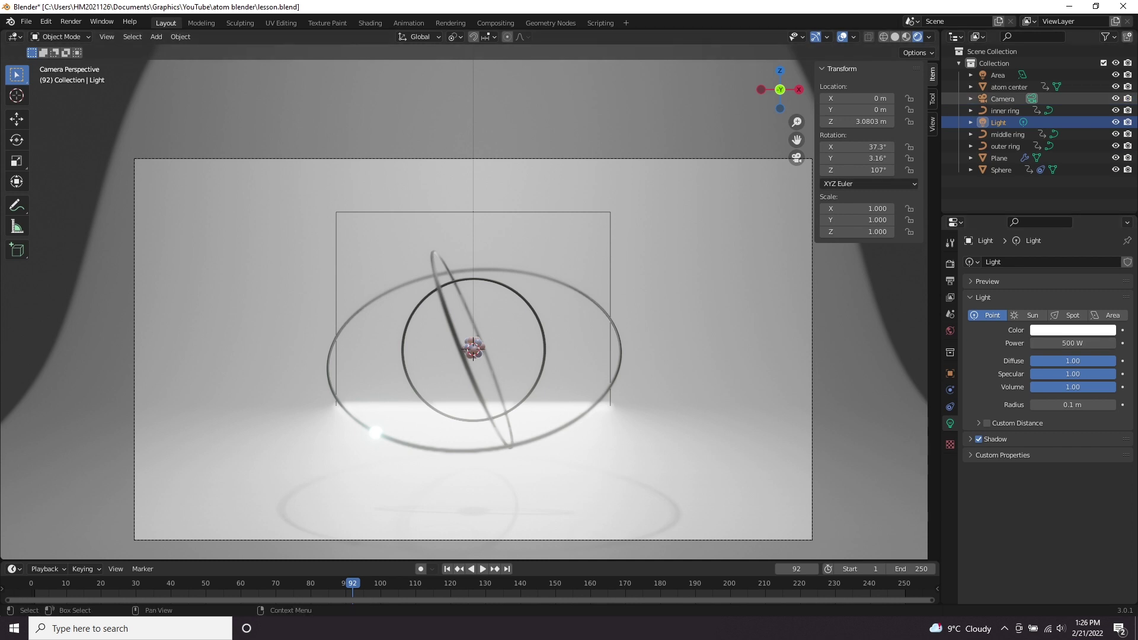
Set the area light's power to 100 W and start the animation playback.
left_click(997, 75)
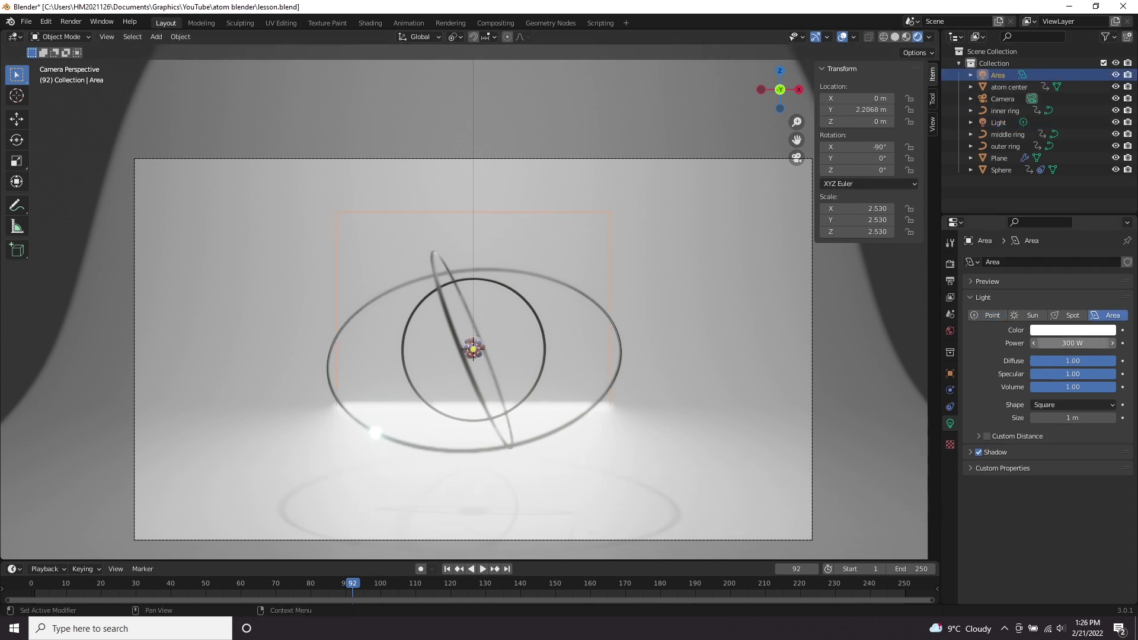
left_click(1072, 343)
type("100")
key("Return")
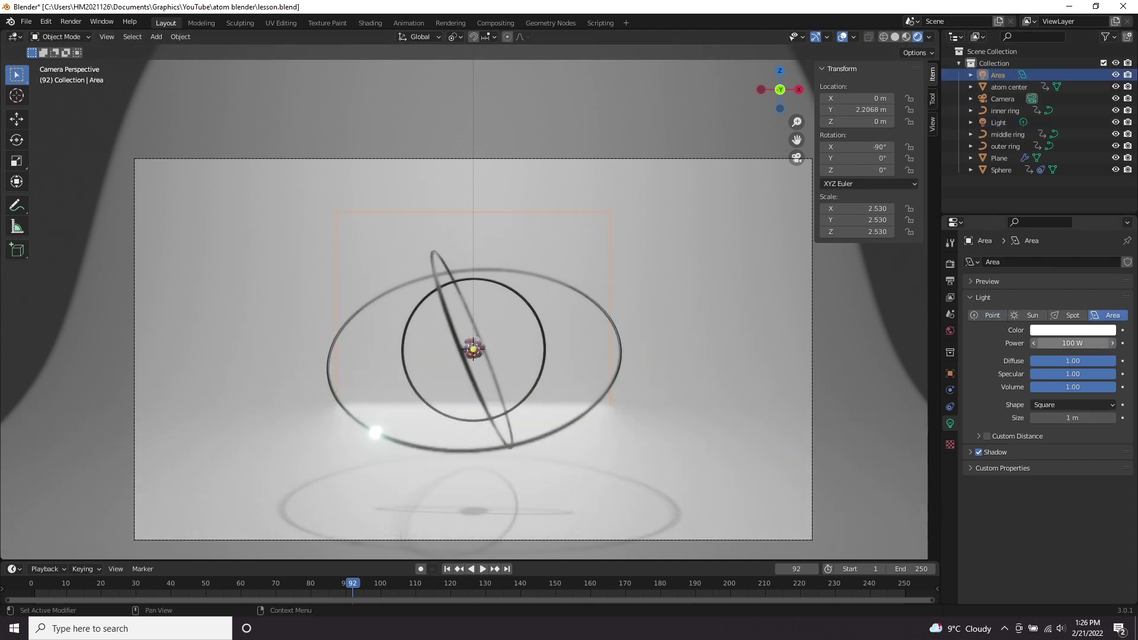
key("space")
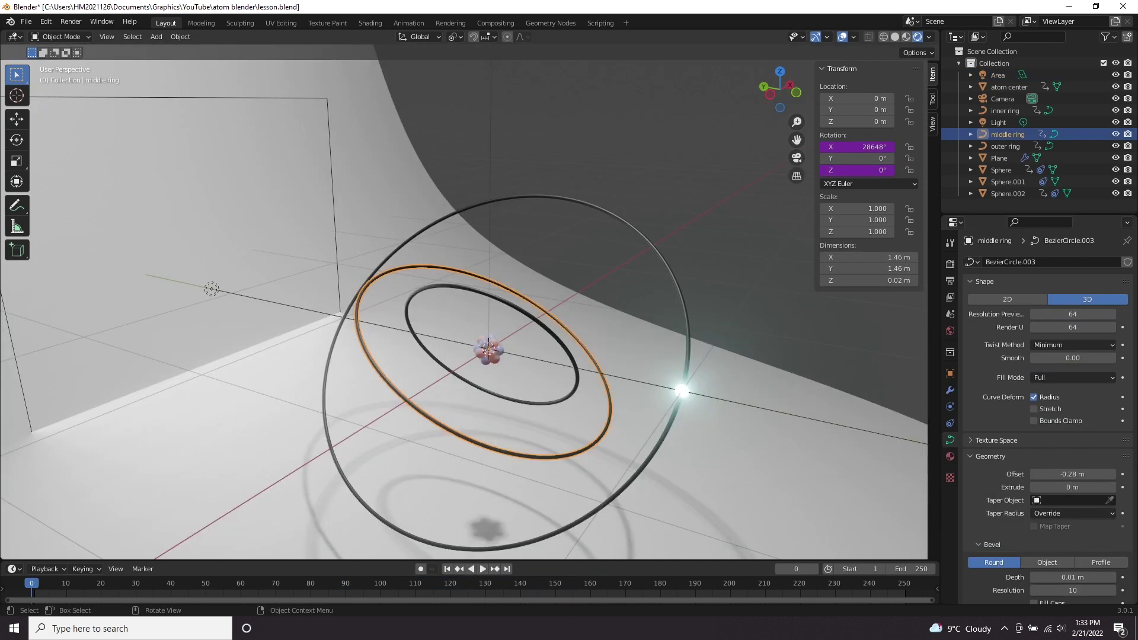
Change the Follow Path target of the original glowing sphere from the outer ring to the middle ring.
left_click(682, 391)
left_click(681, 391)
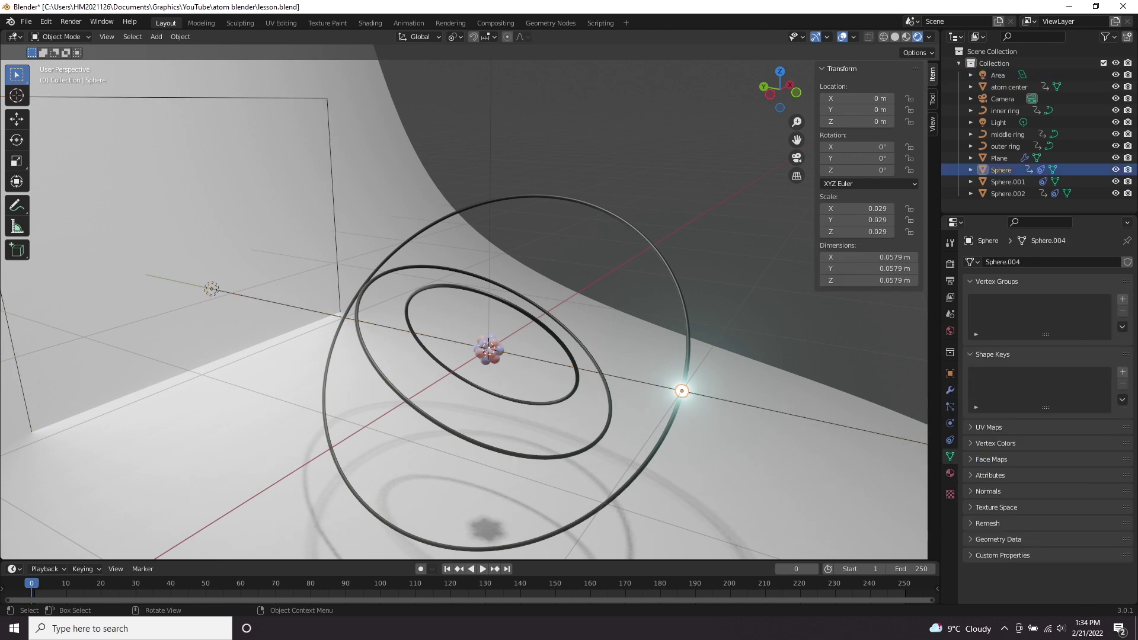
scroll(464, 308, "up", 3)
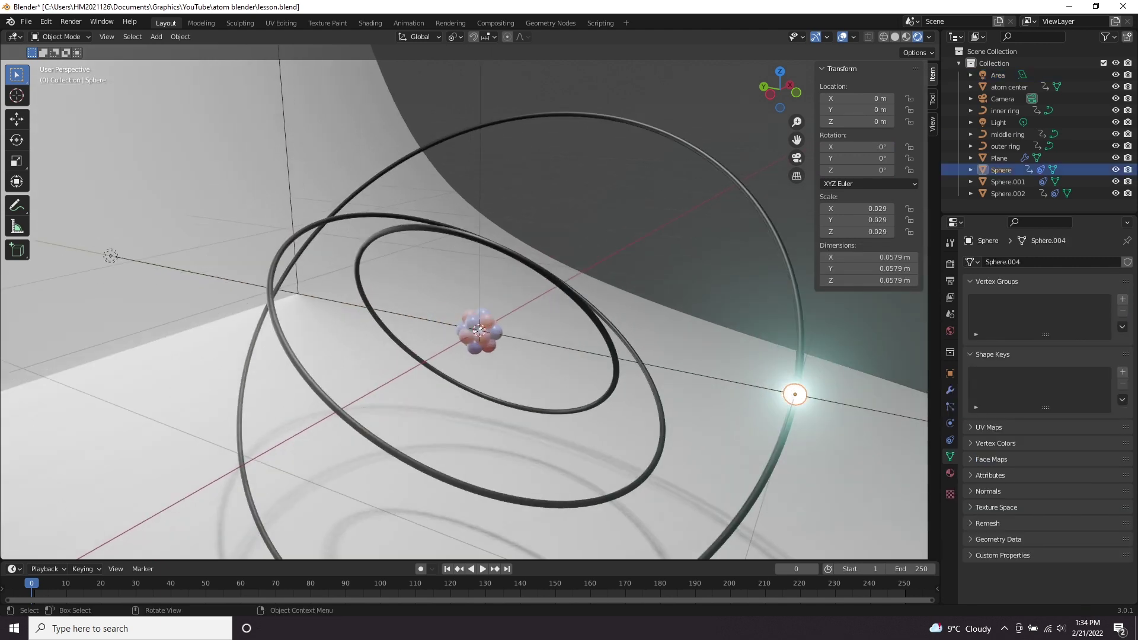
key("g")
key("Escape")
left_click(950, 440)
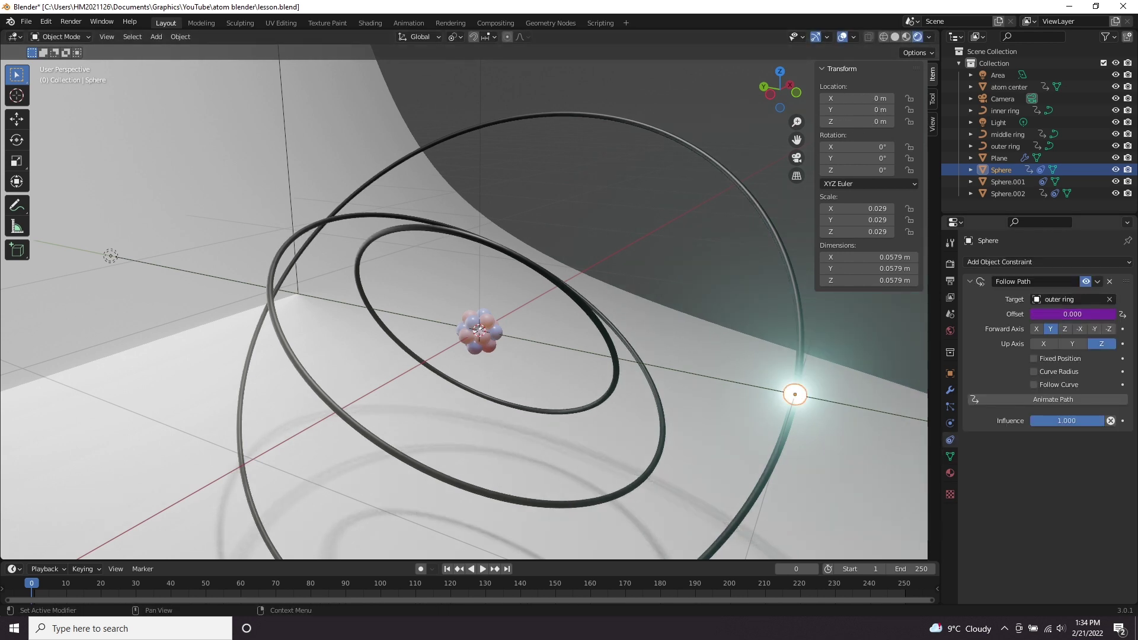
left_click(1060, 300)
left_click(1023, 329)
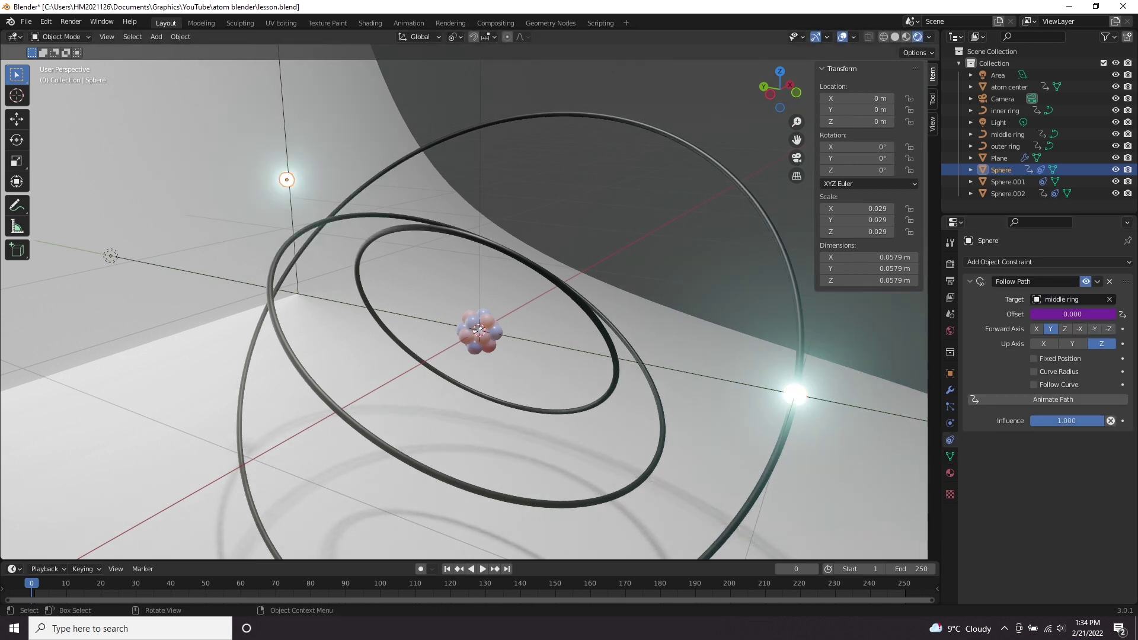
Set the middle ring's curve geometry offset to 0 m.
middle_click_drag(669, 332, 697, 340)
scroll(697, 340, "down", 1)
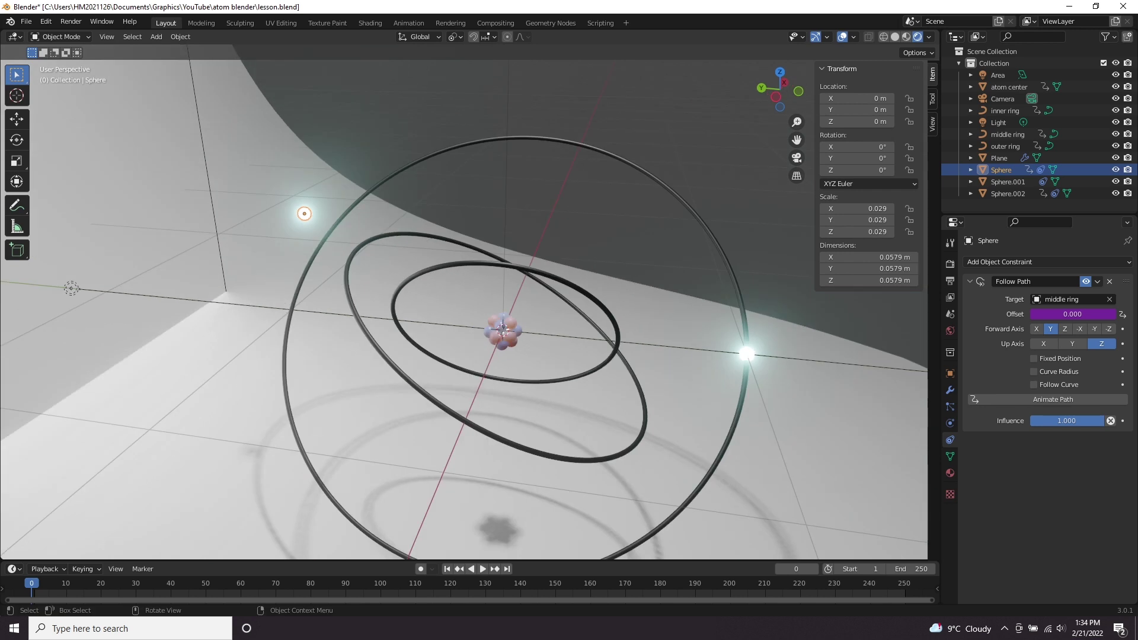
left_click(640, 389)
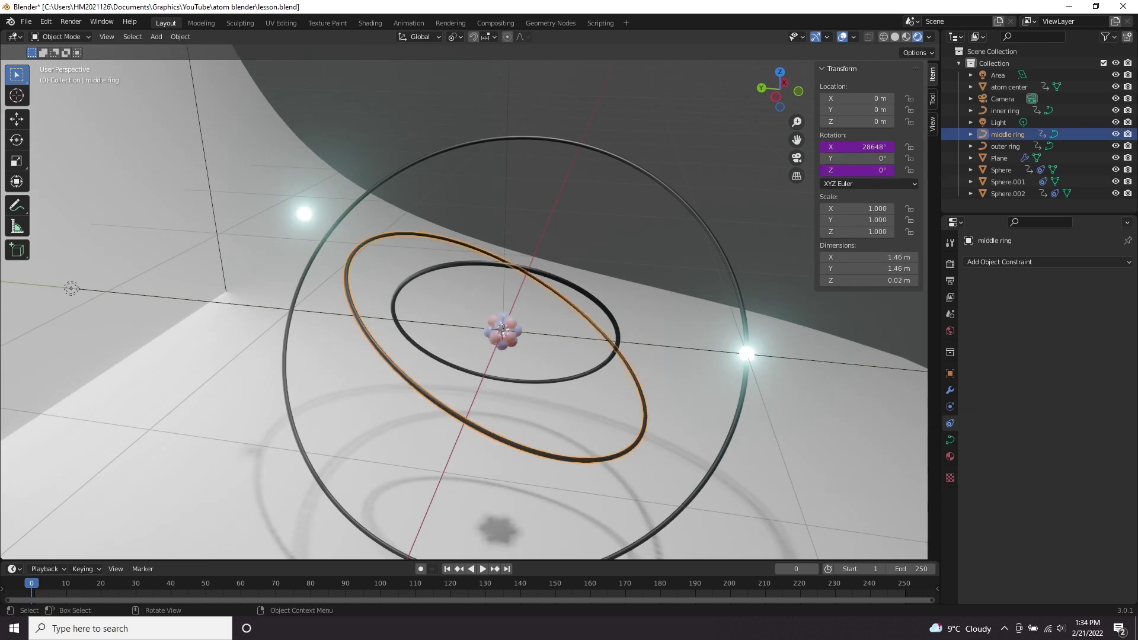
left_click(950, 440)
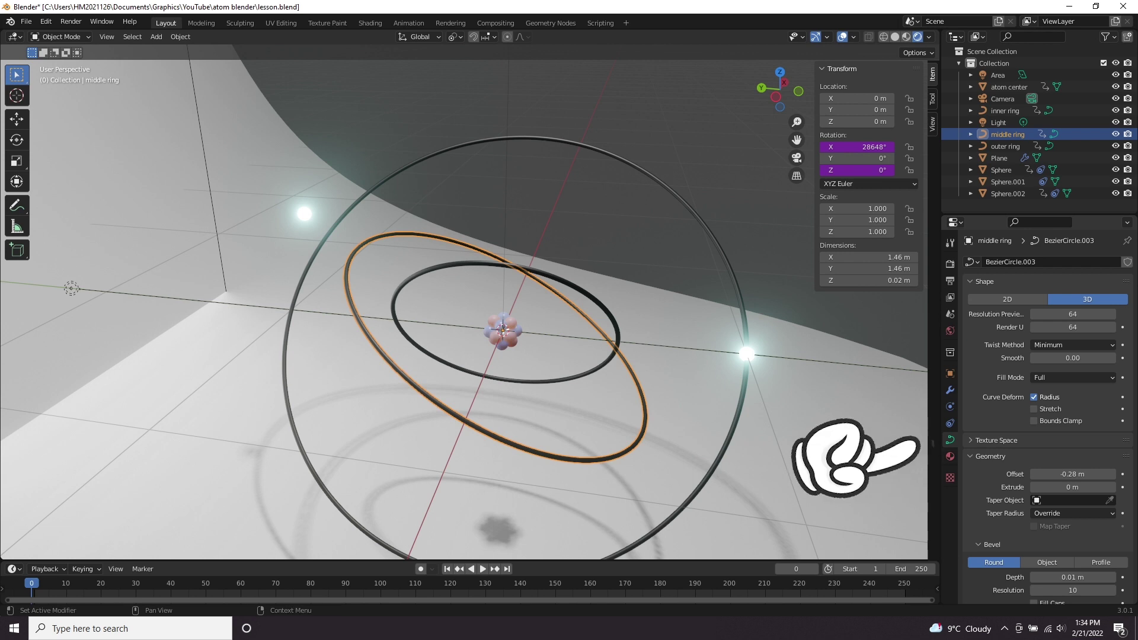
scroll(1043, 450, "down", 2)
mouse_move(1014, 424)
left_mouse_down()
mouse_move(1071, 426)
mouse_move(1036, 426)
left_mouse_up()
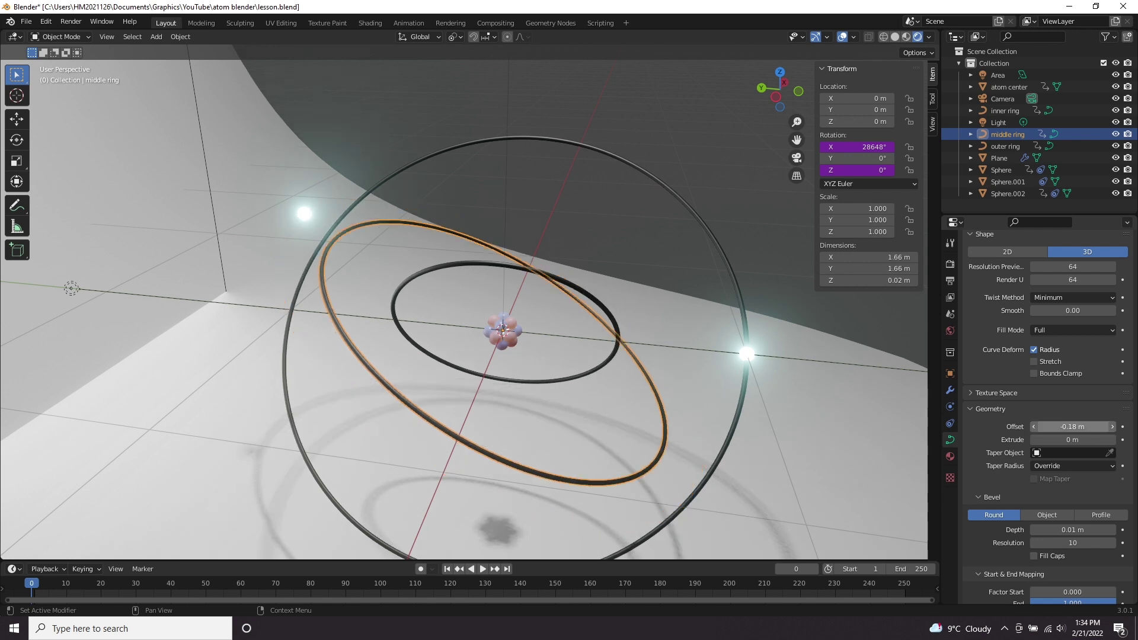
left_click(1072, 427)
type("0")
key("Return")
key("ctrl+z")
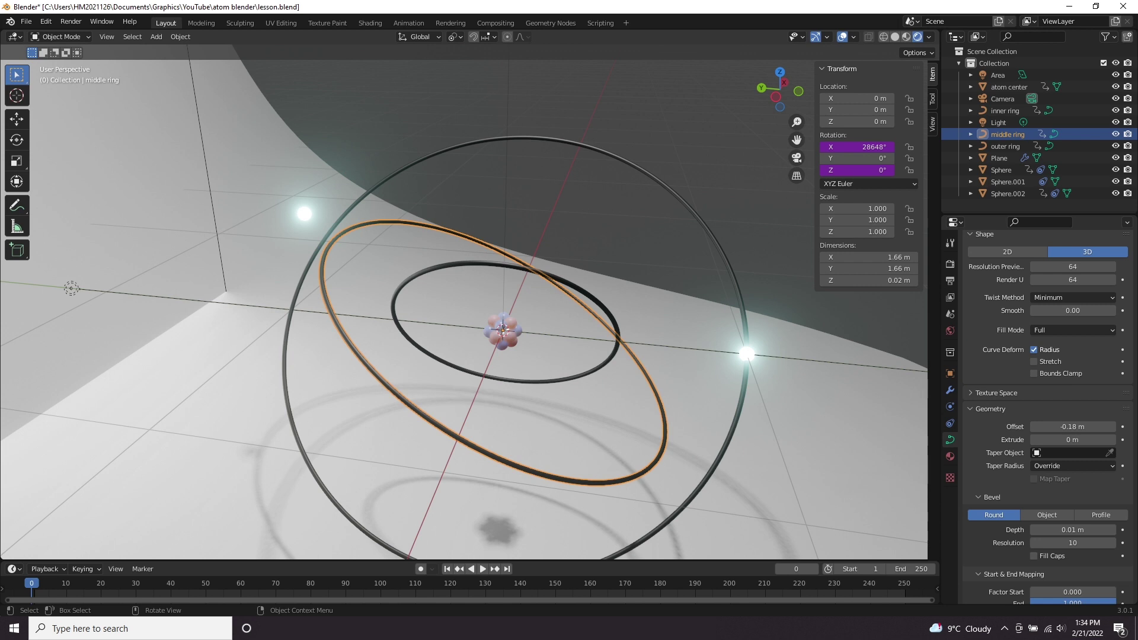
left_click(1058, 426)
type("0")
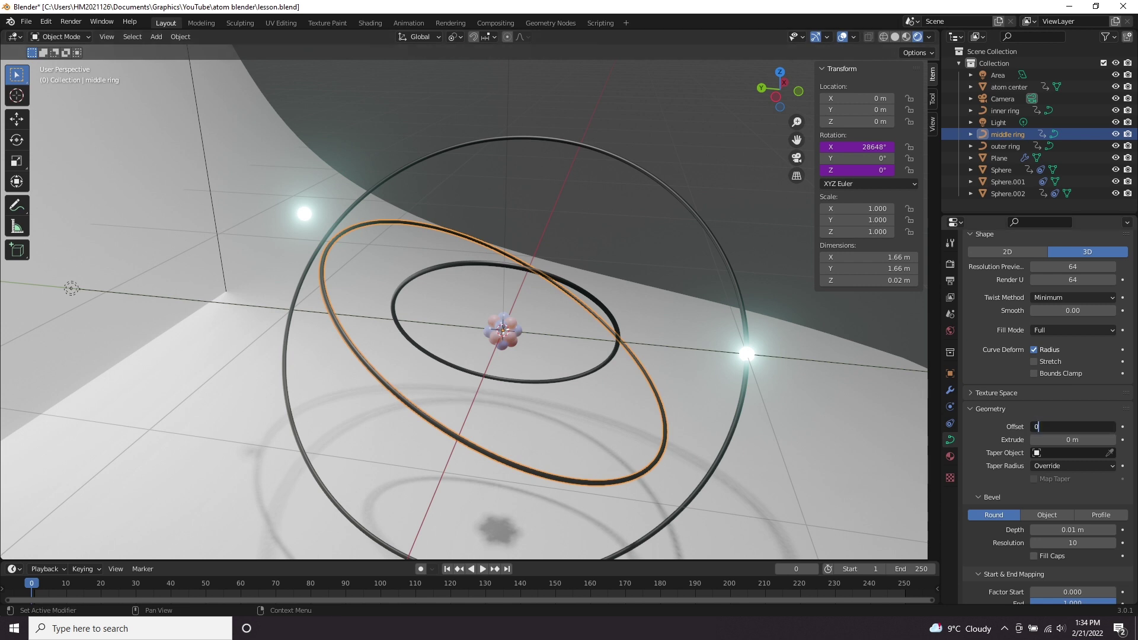
key("Return")
Scale the middle ring down to about 0.68 on all axes.
key("s")
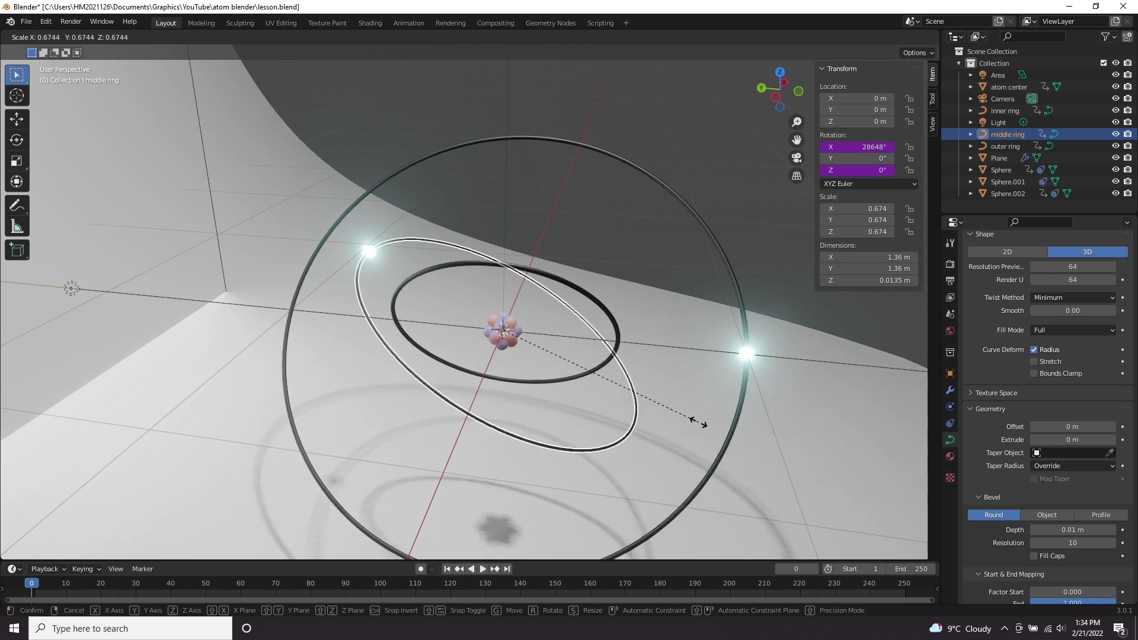
left_click(698, 422)
middle_click_drag(699, 422, 717, 410)
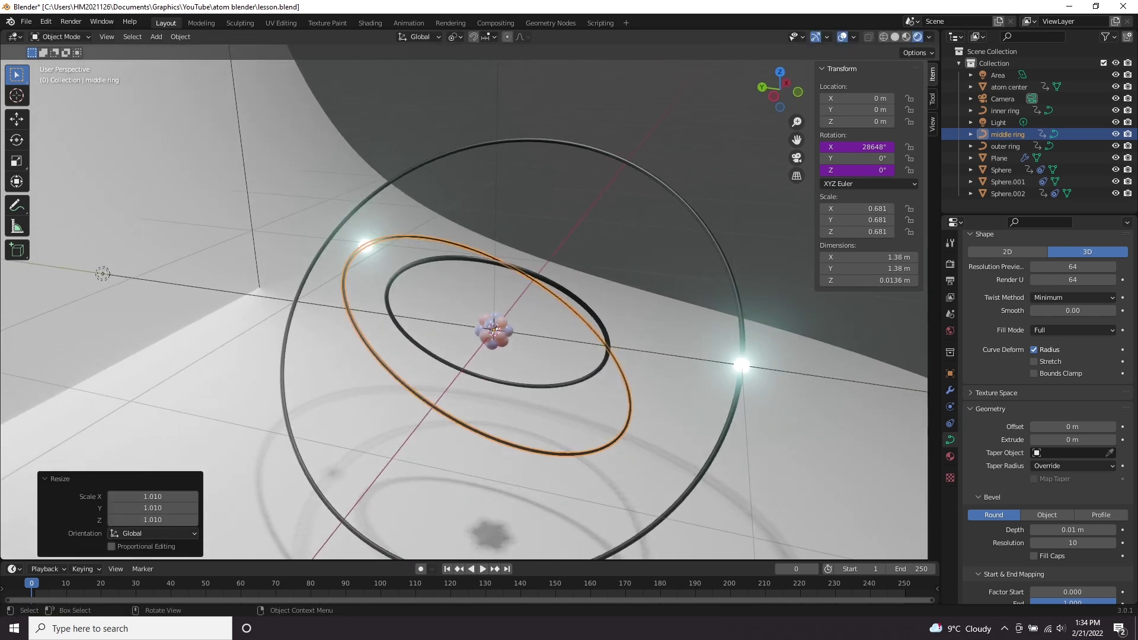
Duplicate the glowing sphere on the outer ring in place and set the copy's Follow Path target to the inner ring.
left_click(741, 365)
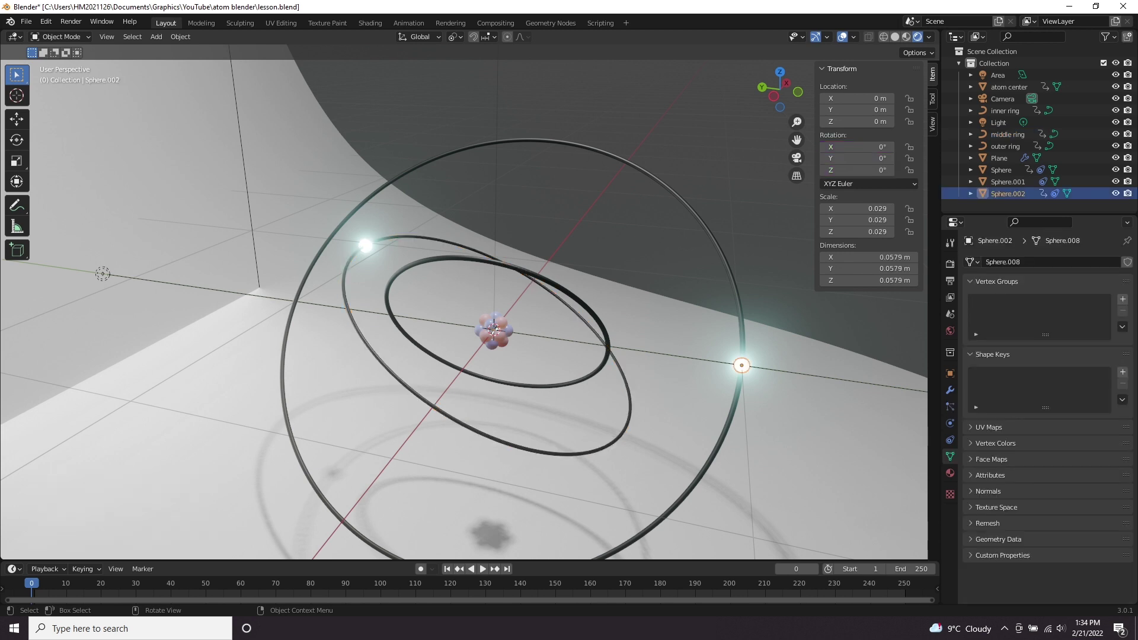
key("shift+d")
right_click(742, 365)
left_click(950, 440)
left_click(1070, 299)
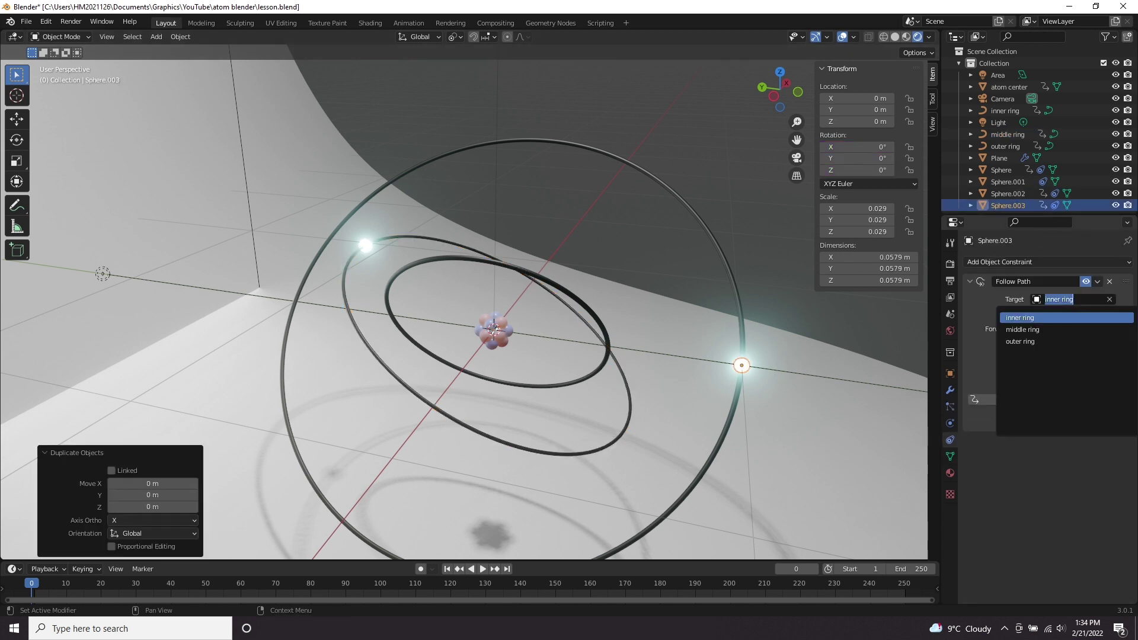
left_click(1034, 318)
Set the inner ring's curve geometry offset to 0 m.
middle_click_drag(637, 350, 624, 352)
left_click(599, 353)
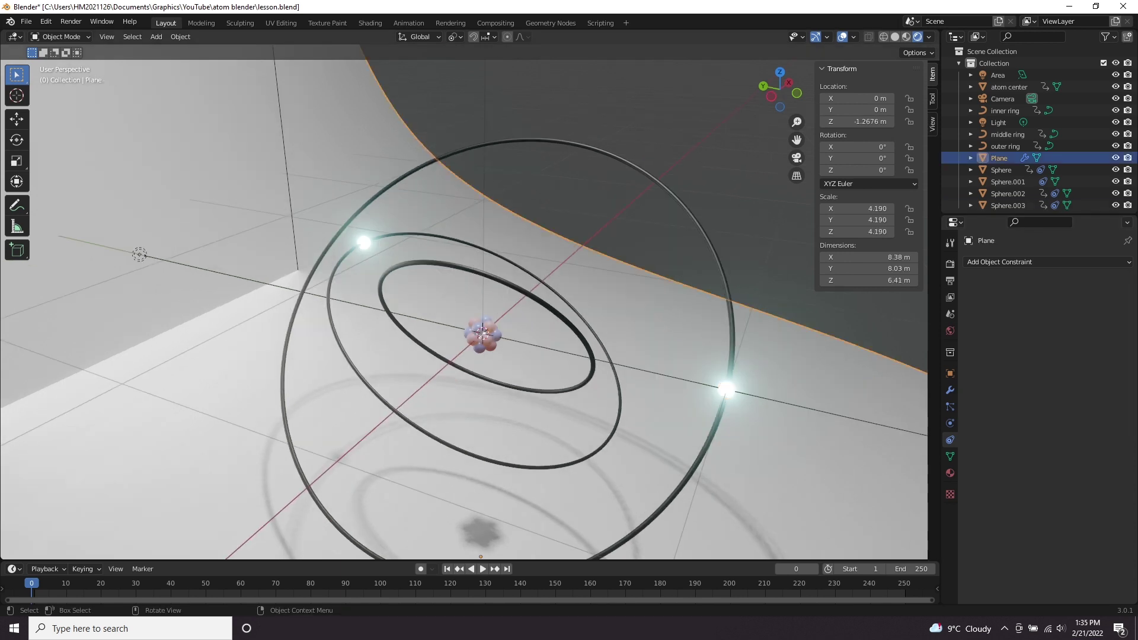
left_click(591, 350)
left_click(949, 440)
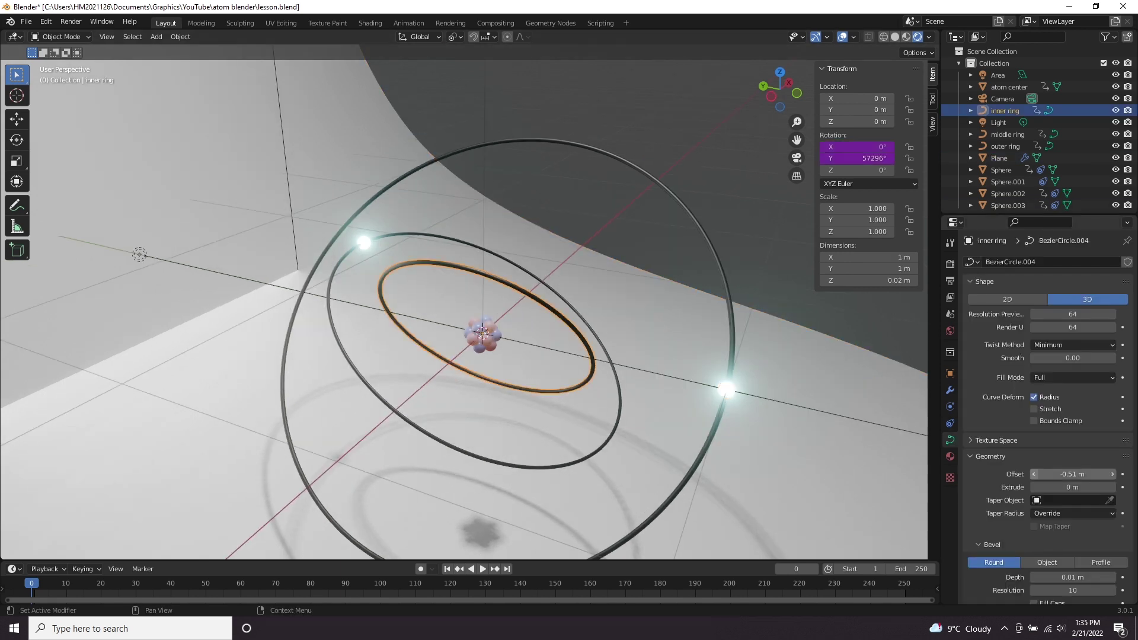
left_click(1073, 474)
type("0")
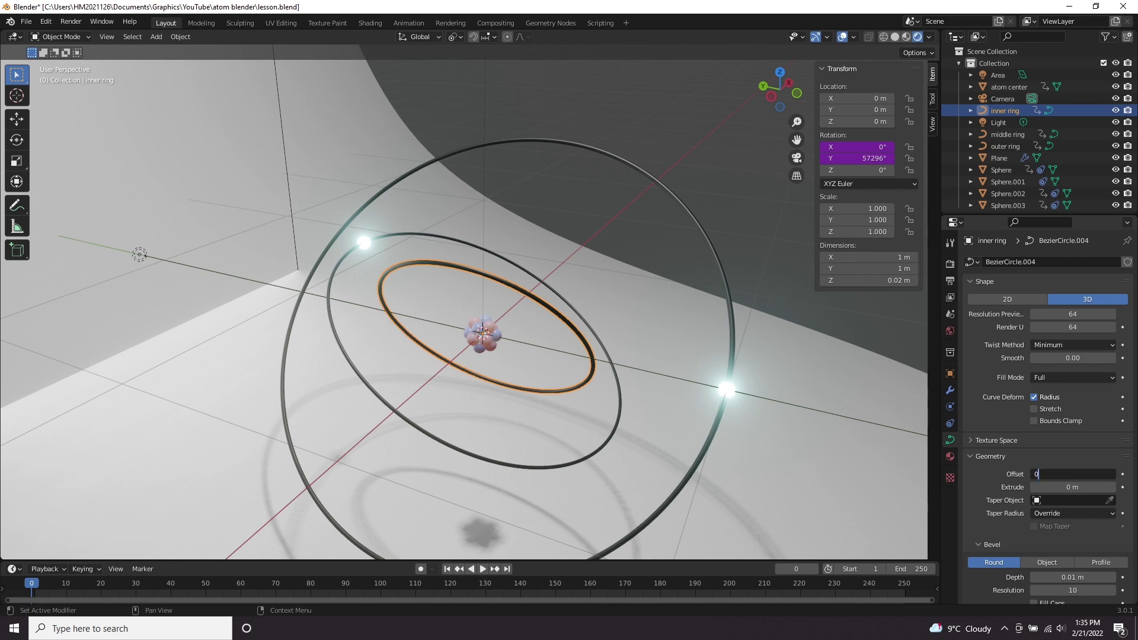
key("Return")
Scale the inner ring down to about 0.398 on all axes and deselect it.
key("s")
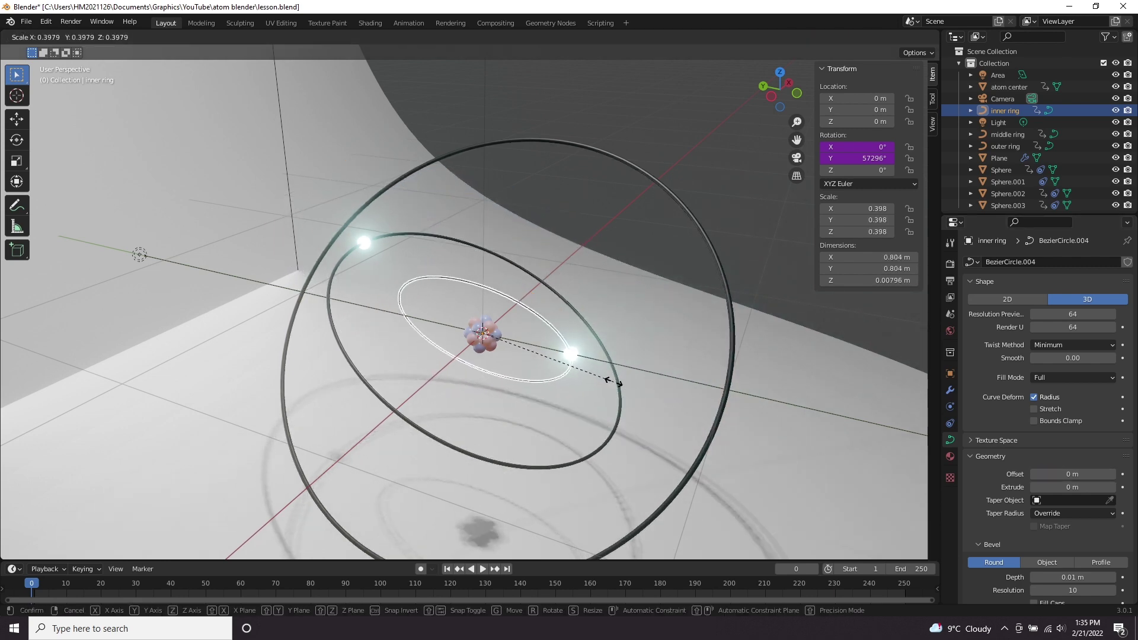
left_click(612, 381)
middle_click_drag(612, 381, 620, 368)
key("alt+a")
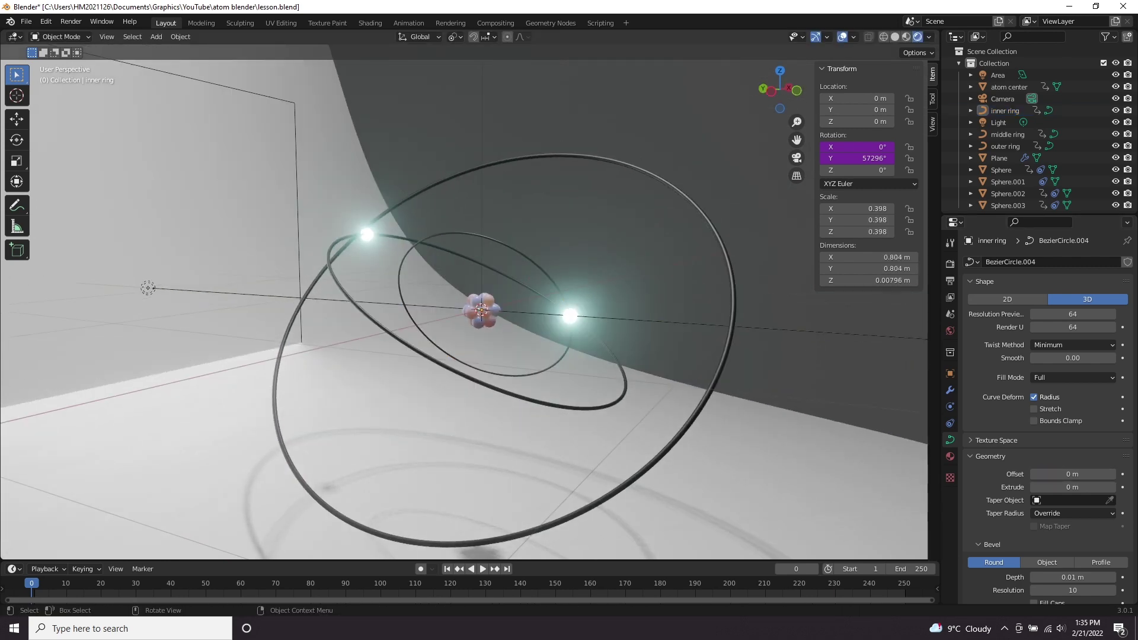
Play the animation in short bursts to check how the glowing spheres follow the rings around the nucleus.
key("space")
key("space")
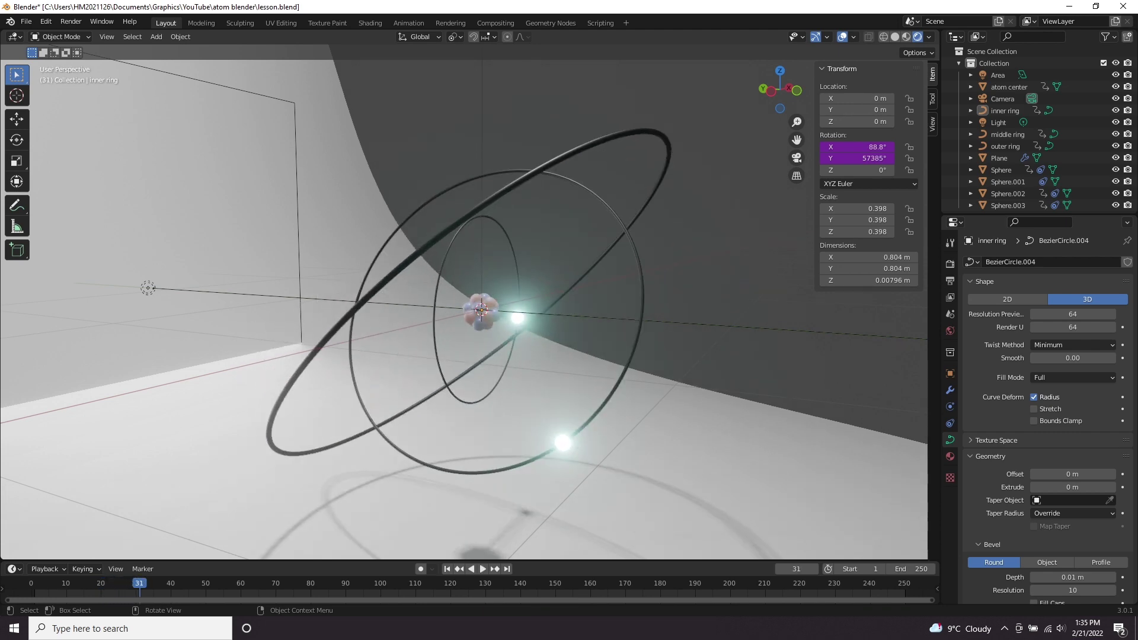
key("space")
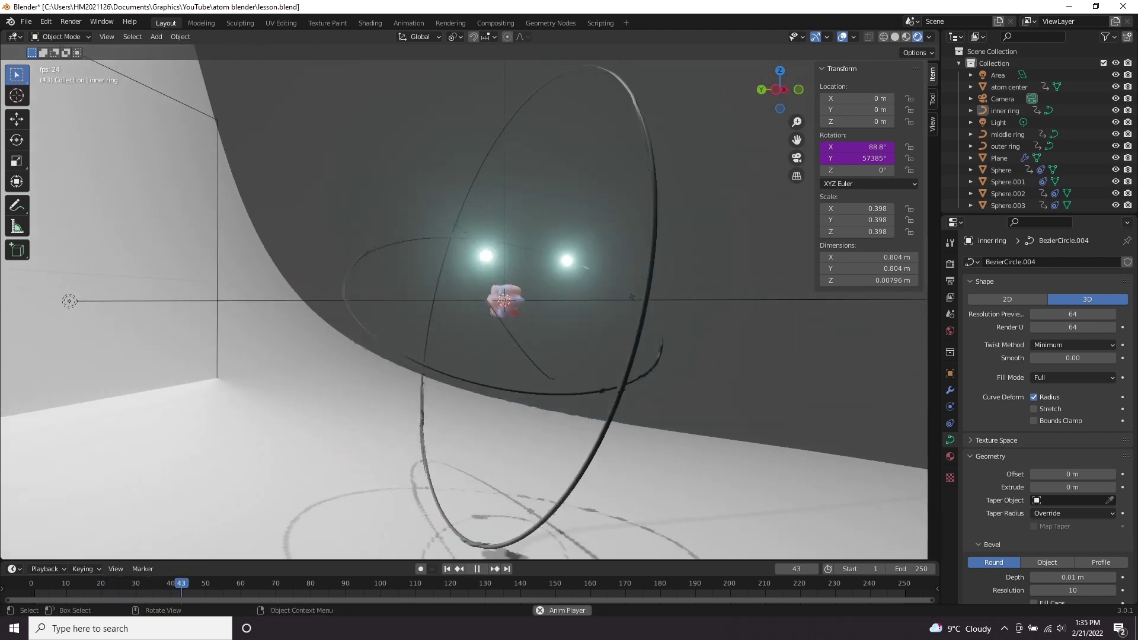
key("space")
middle_click_drag(532, 302, 566, 328)
scroll(566, 328, "up", 4)
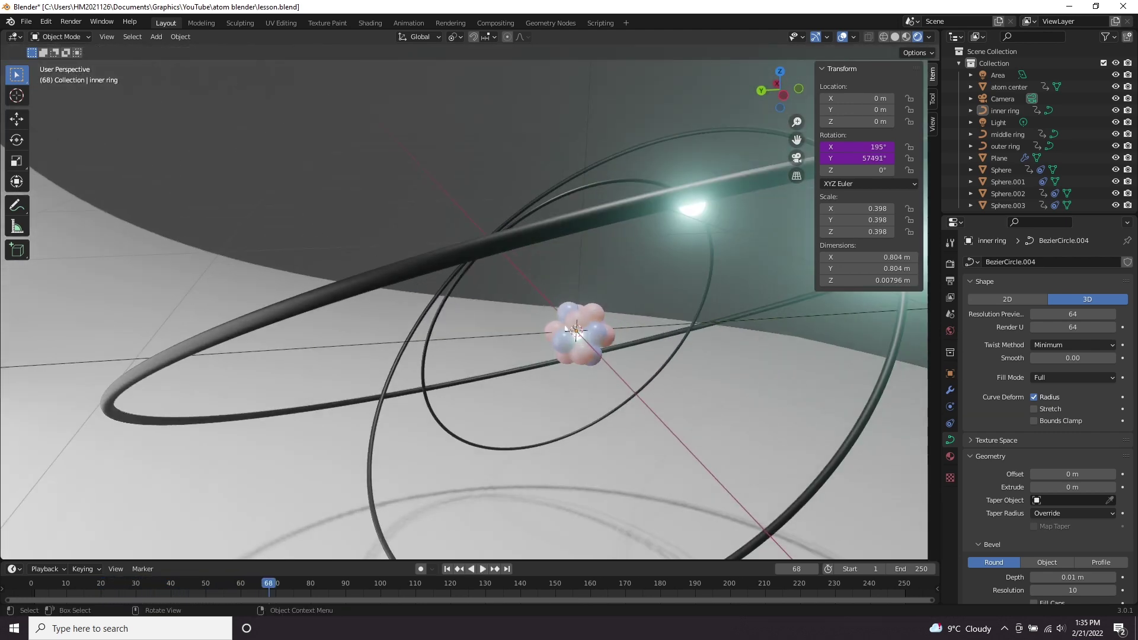
Thicken the inner ring by setting its bevel depth to 0.02 m.
left_click(424, 355)
middle_click_drag(424, 355, 437, 347)
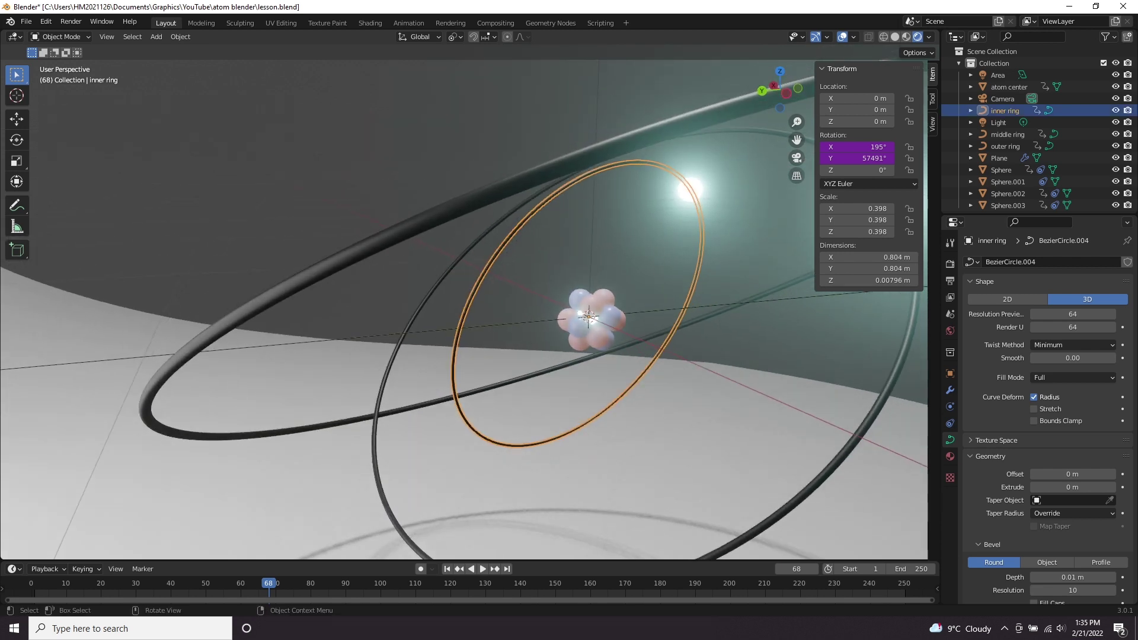
scroll(437, 348, "up", 1)
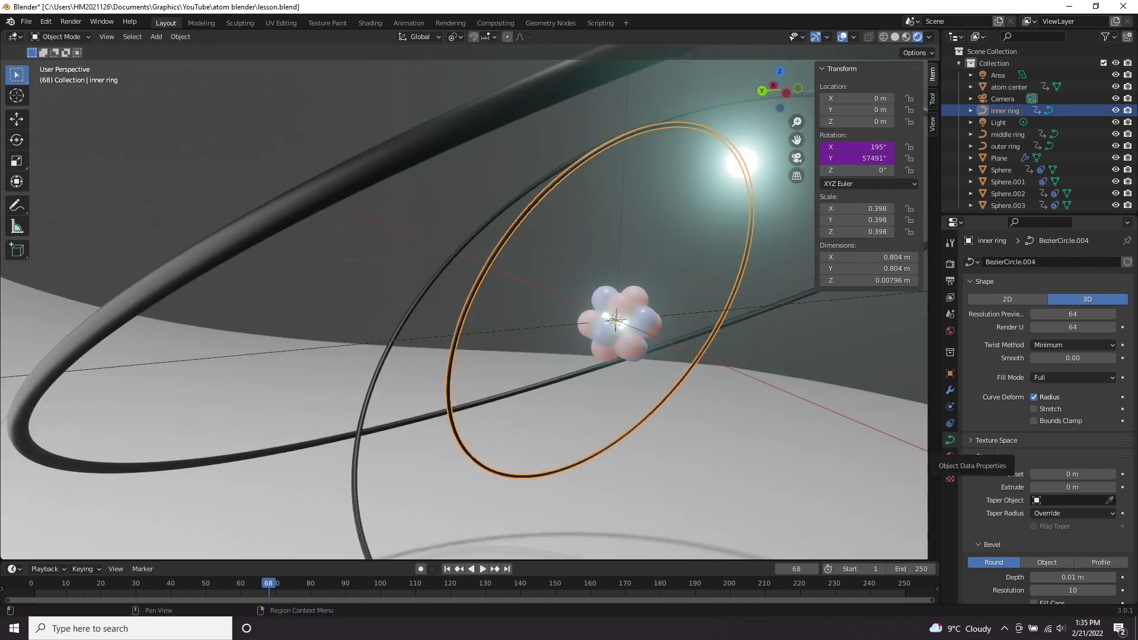
scroll(1046, 415, "down", 5)
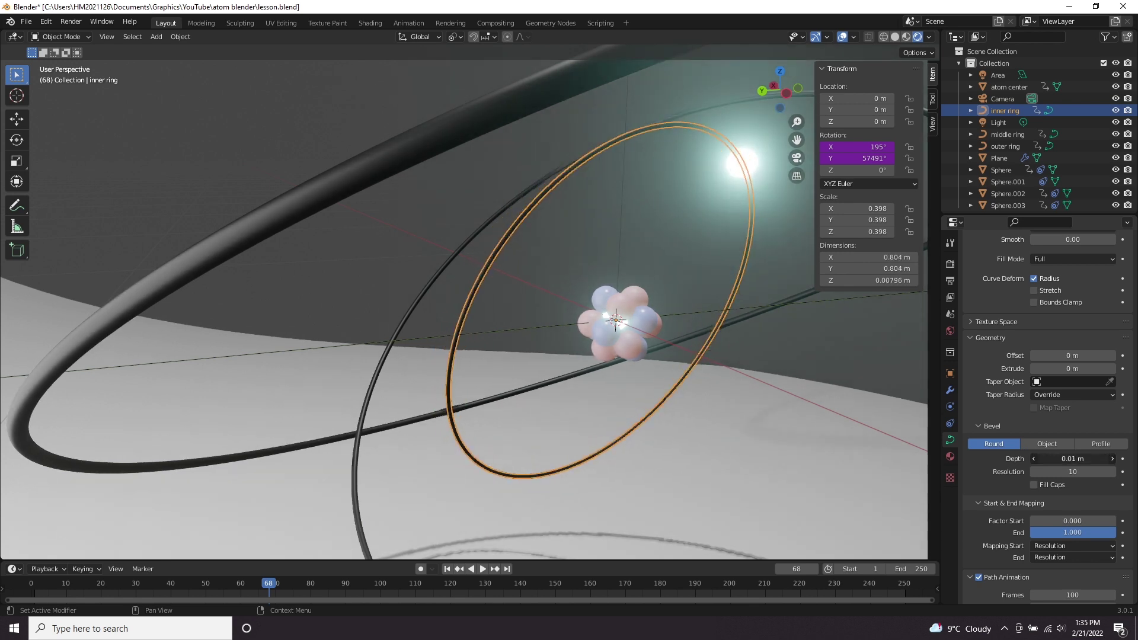
left_click_drag(1072, 459, 1084, 459)
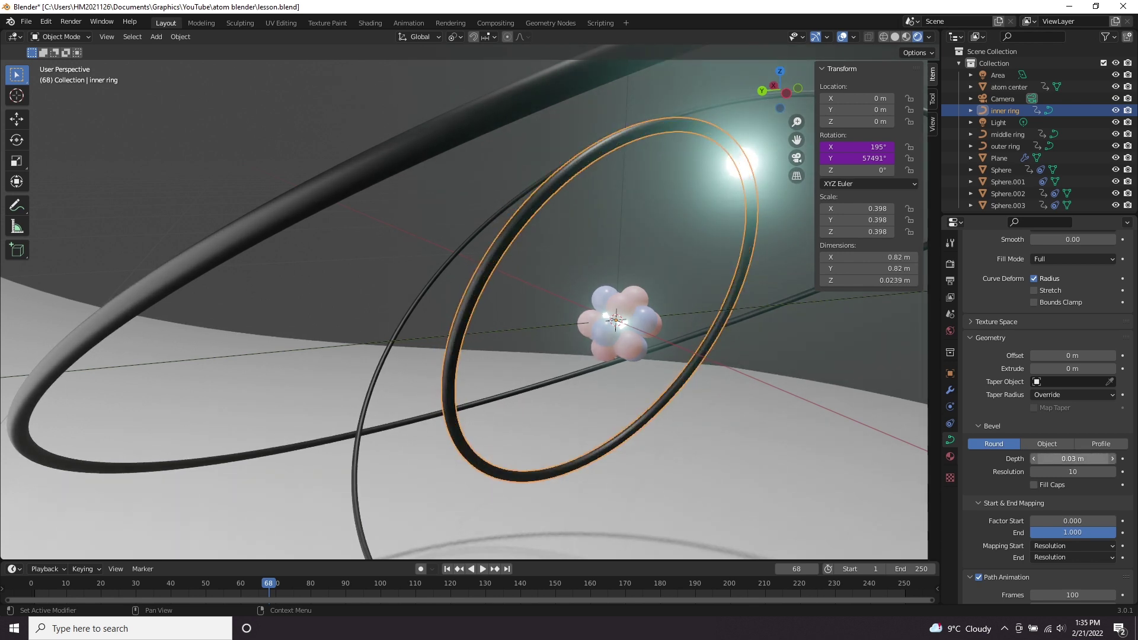
left_click(1072, 458)
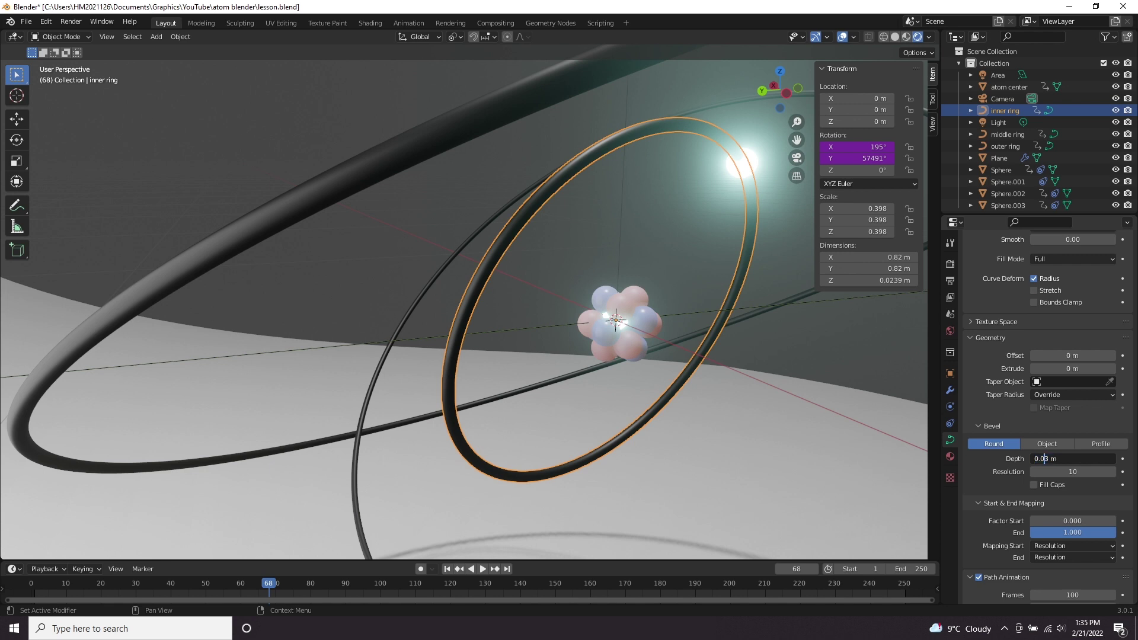
key("BackSpace")
type("2")
key("Return")
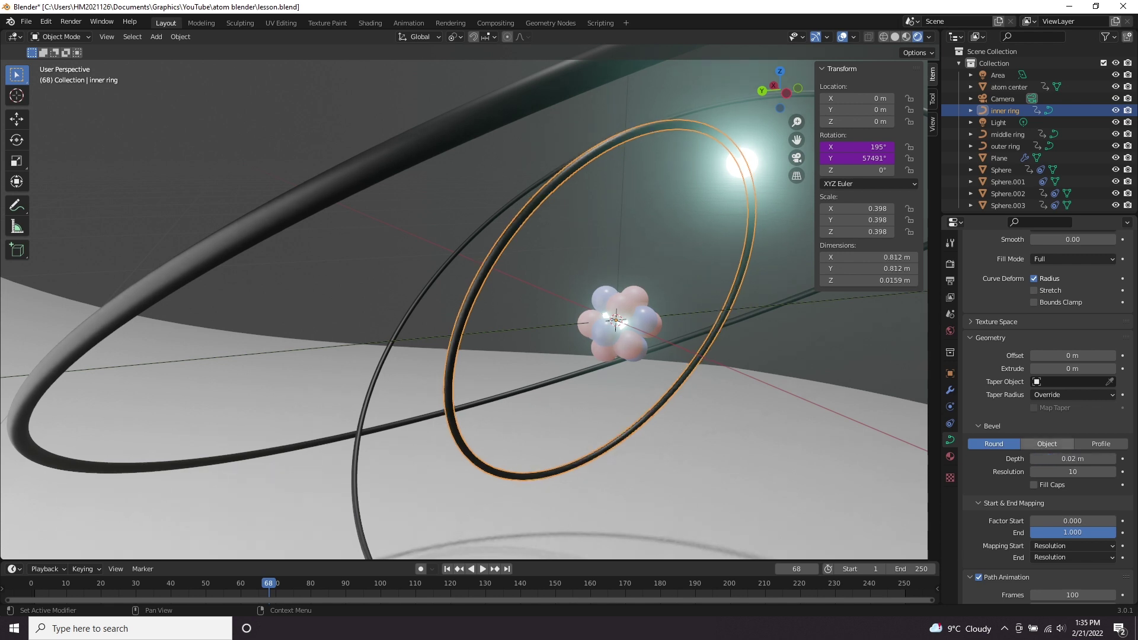
Thicken the middle ring by setting its bevel depth to 0.02 m.
left_click(420, 294)
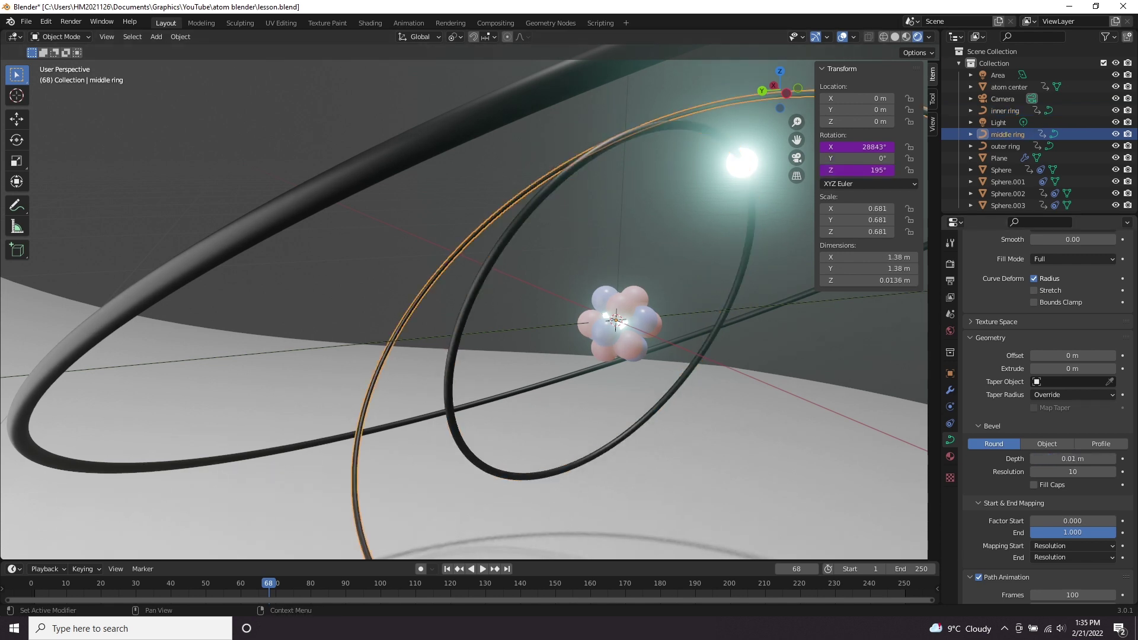
left_click(1072, 459)
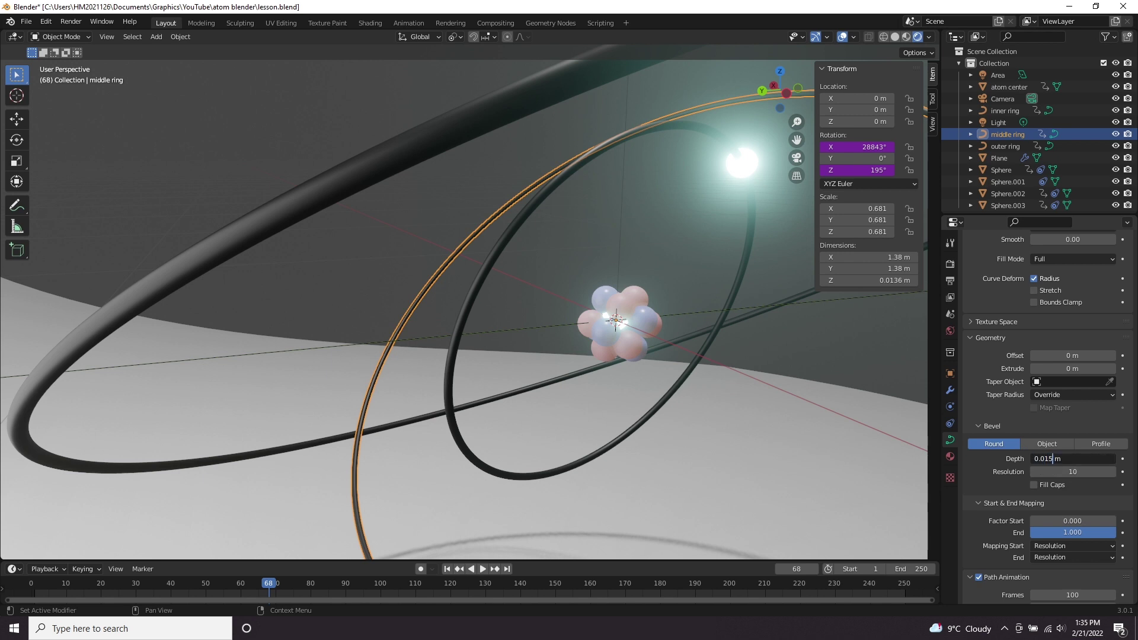
type("5")
key("Return")
double_click(1049, 458)
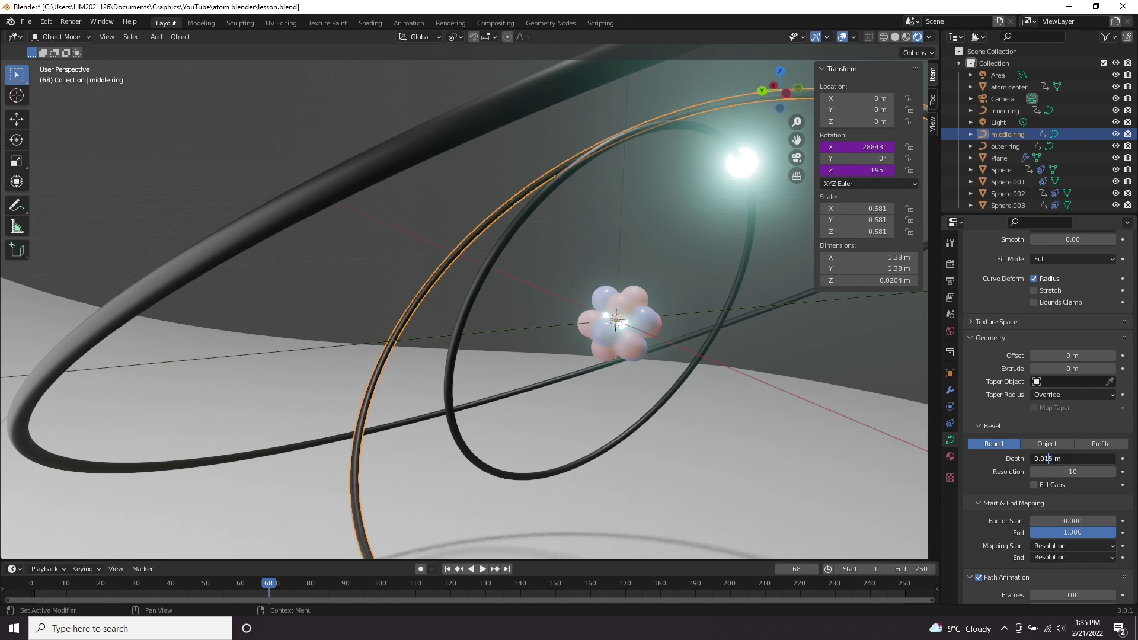
key("BackSpace")
type("2")
key("Return")
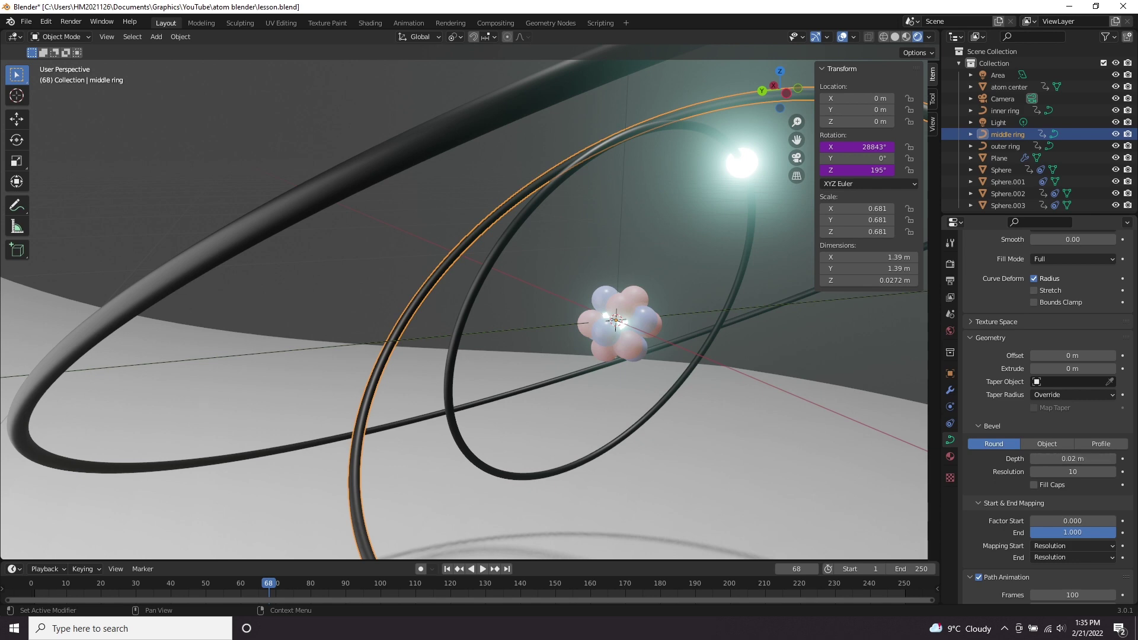
Play the animation to check the thickened rings from a wider angle.
scroll(729, 284, "down", 2)
left_click(728, 284)
middle_click_drag(729, 284, 625, 323)
key("space")
scroll(670, 314, "down", 3)
key("space")
Duplicate the middle ring's glowing sphere in place, set the copy's Follow Path target to the outer ring, and save the file.
left_click(563, 298)
scroll(581, 298, "up", 1)
key("shift+d")
key("Escape")
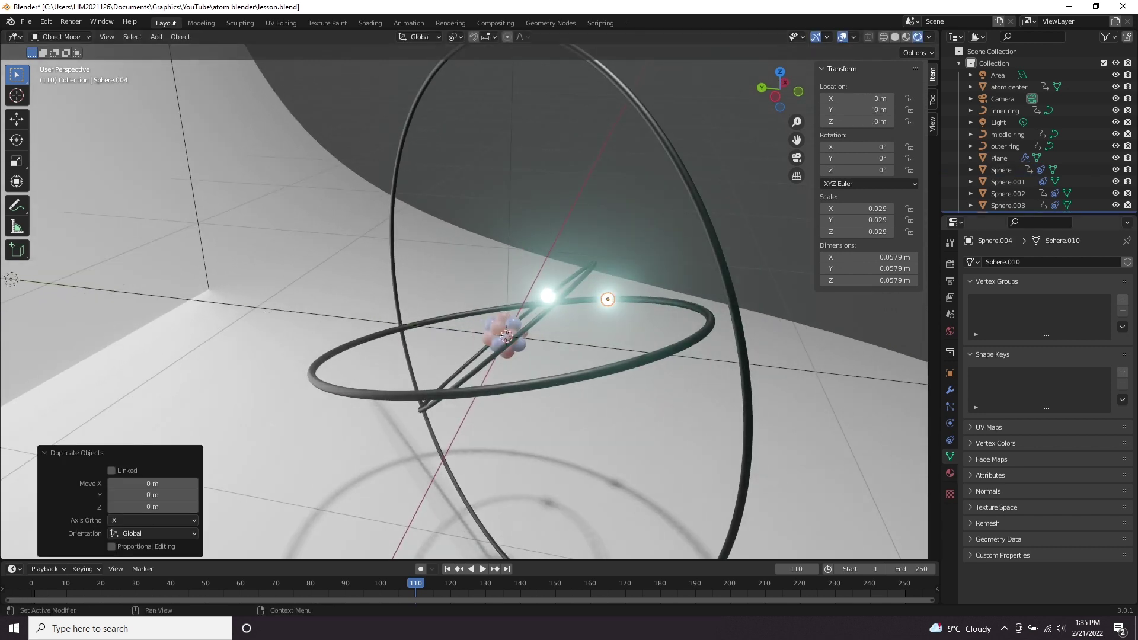
left_click(950, 439)
left_click(1066, 299)
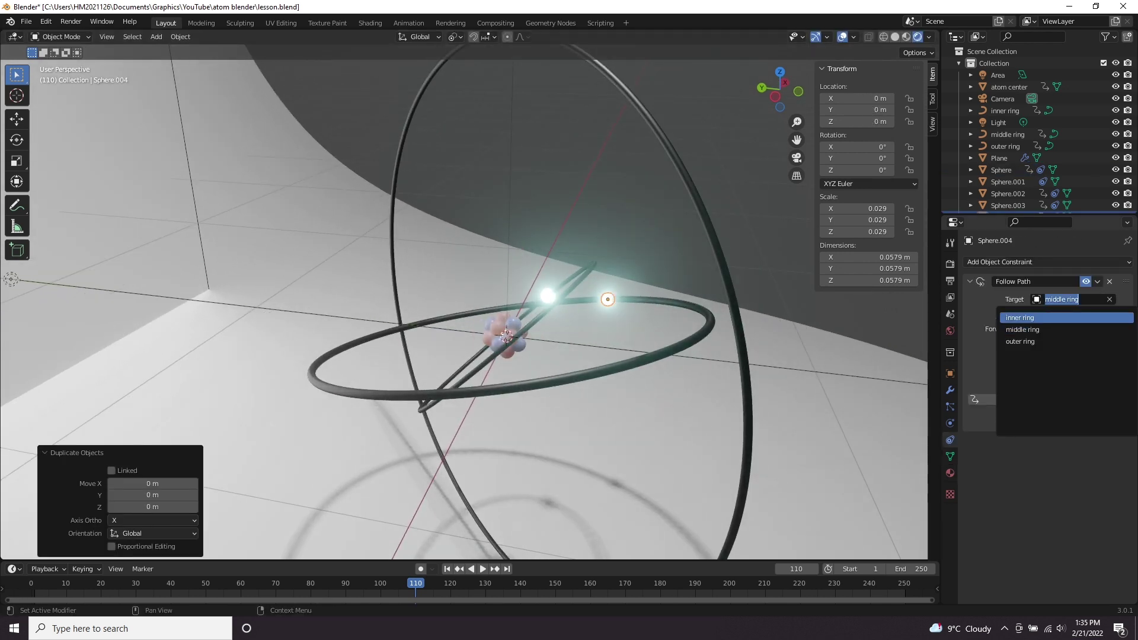
left_click(1060, 335)
scroll(464, 308, "down", 2)
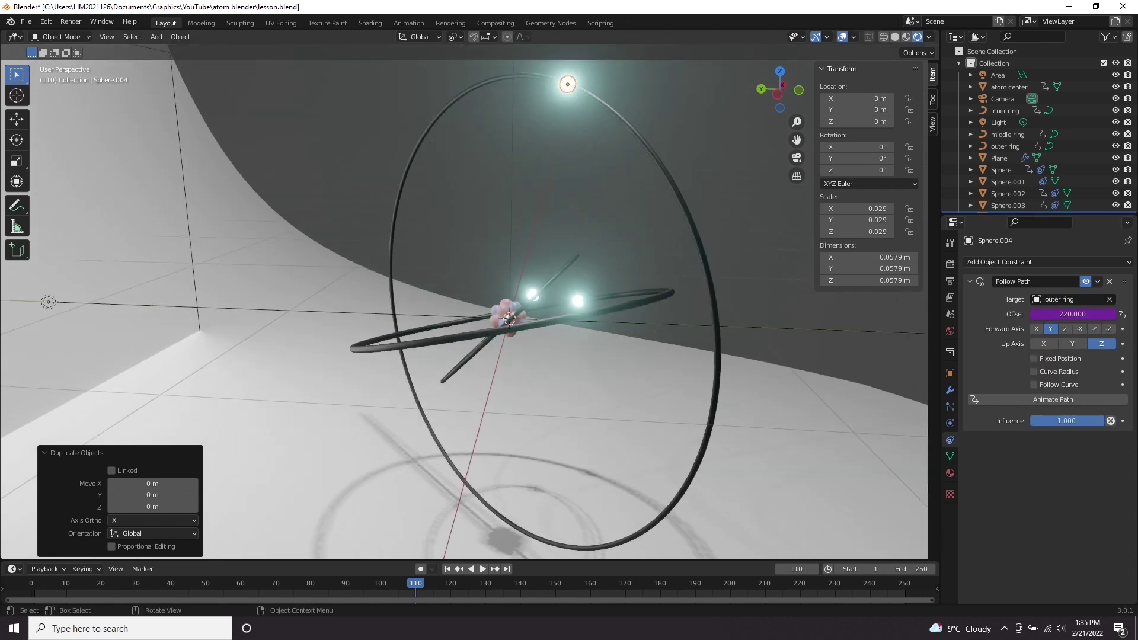
key("ctrl+s")
Play the animation through the camera view and delete the leftover Sphere.001 object.
key("space")
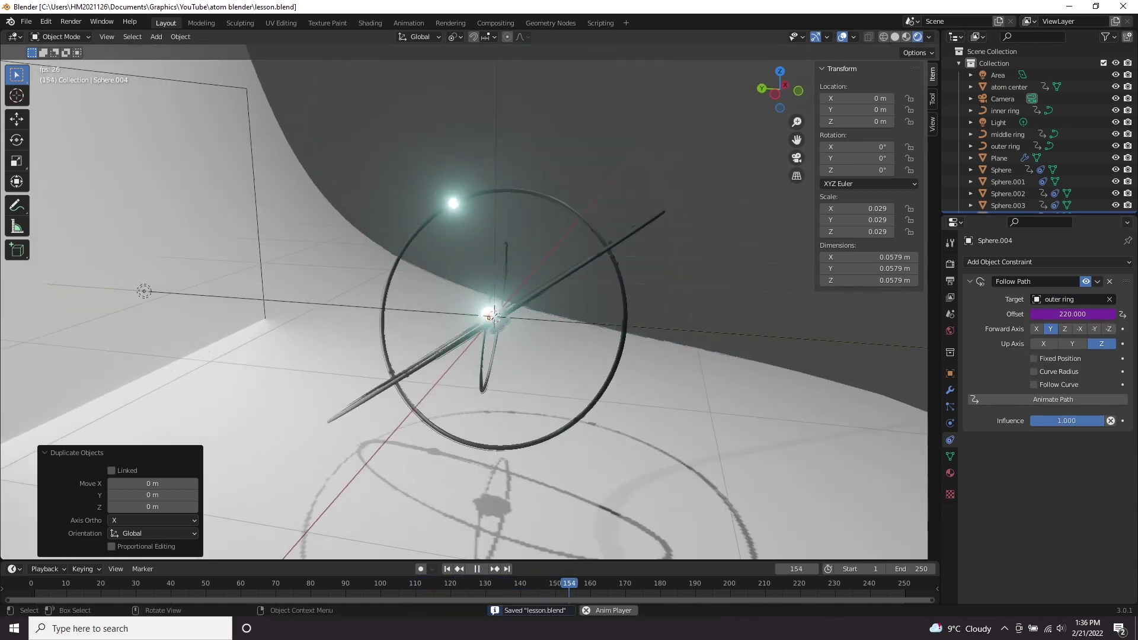
key("KP_0")
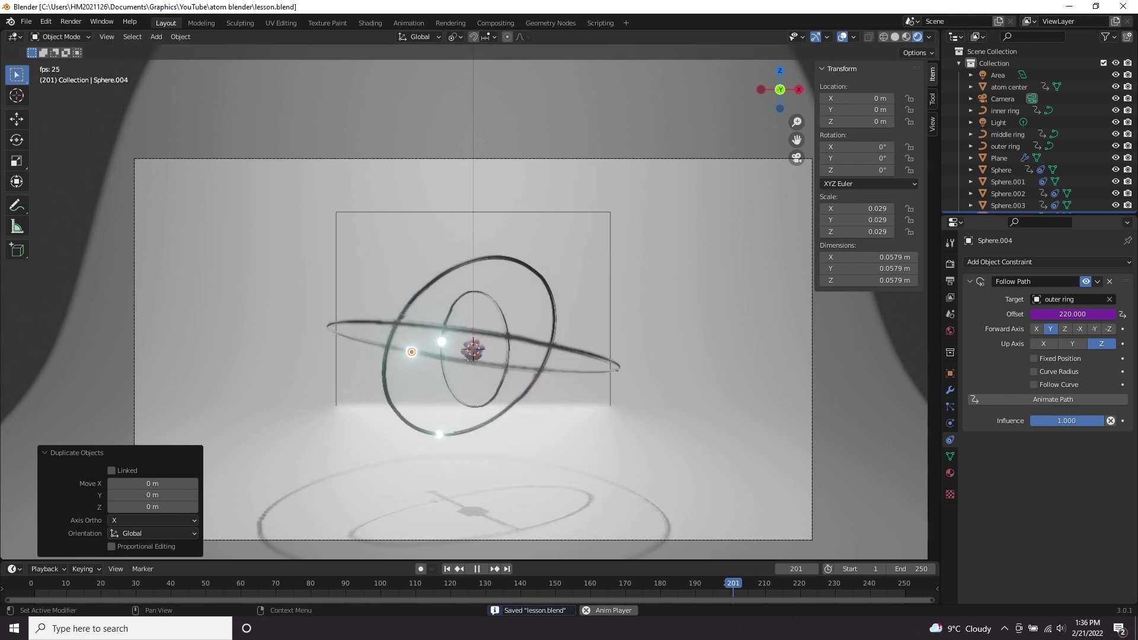
left_click(970, 281)
middle_click_drag(711, 308, 715, 282, "shift")
left_click(714, 282)
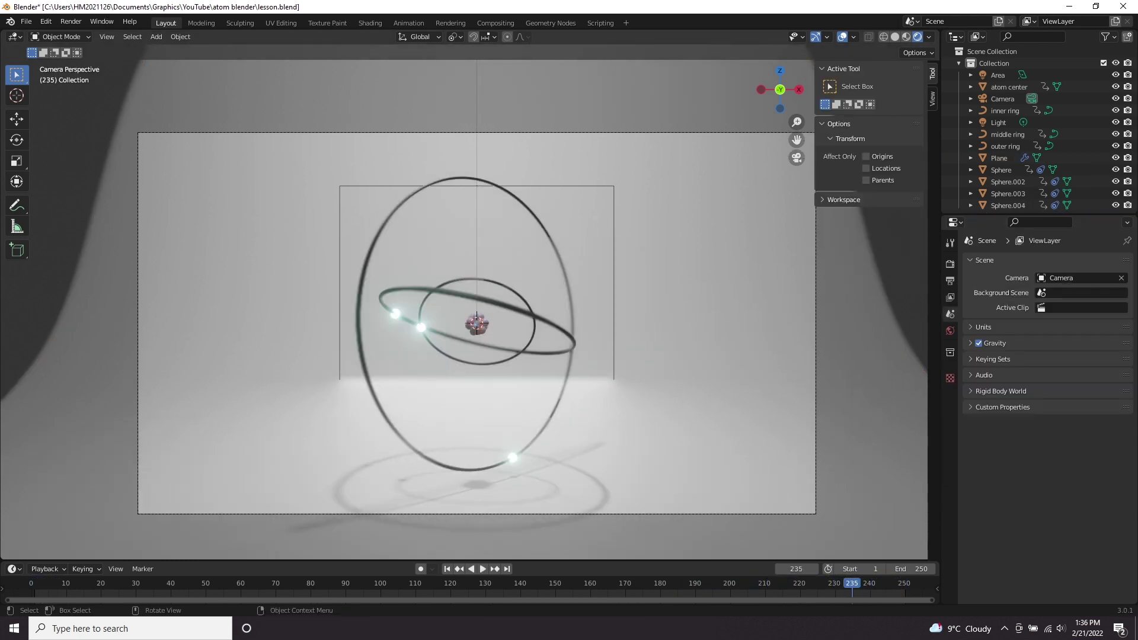
Scale the outer ring down to about 0.899 on all axes and play the animation through the camera.
left_click(1005, 145)
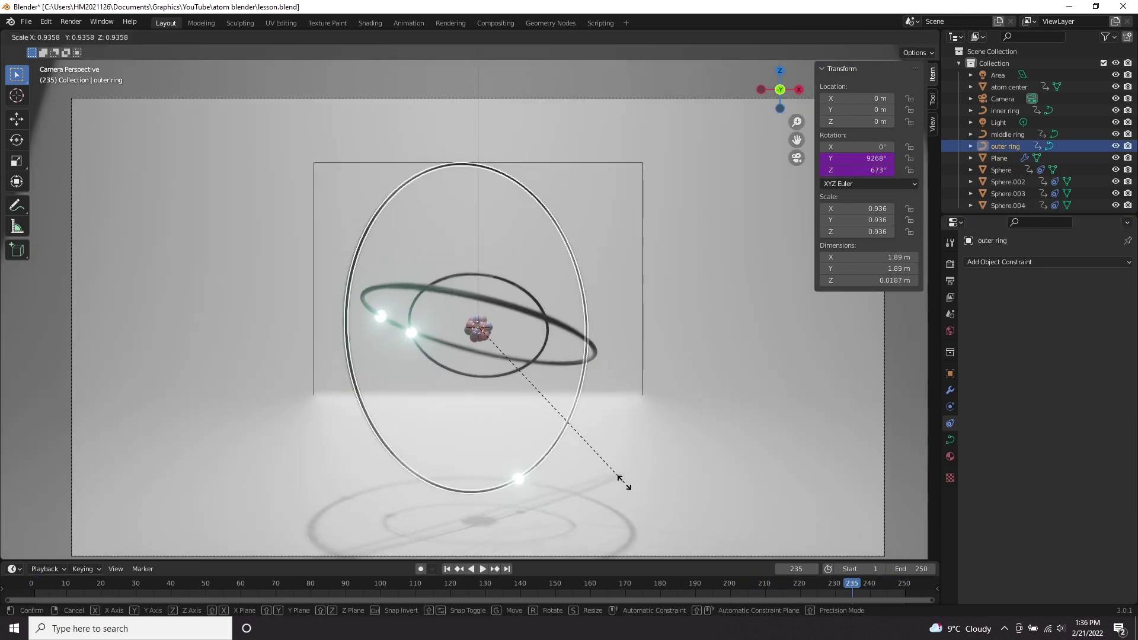
left_click(619, 474)
key("space")
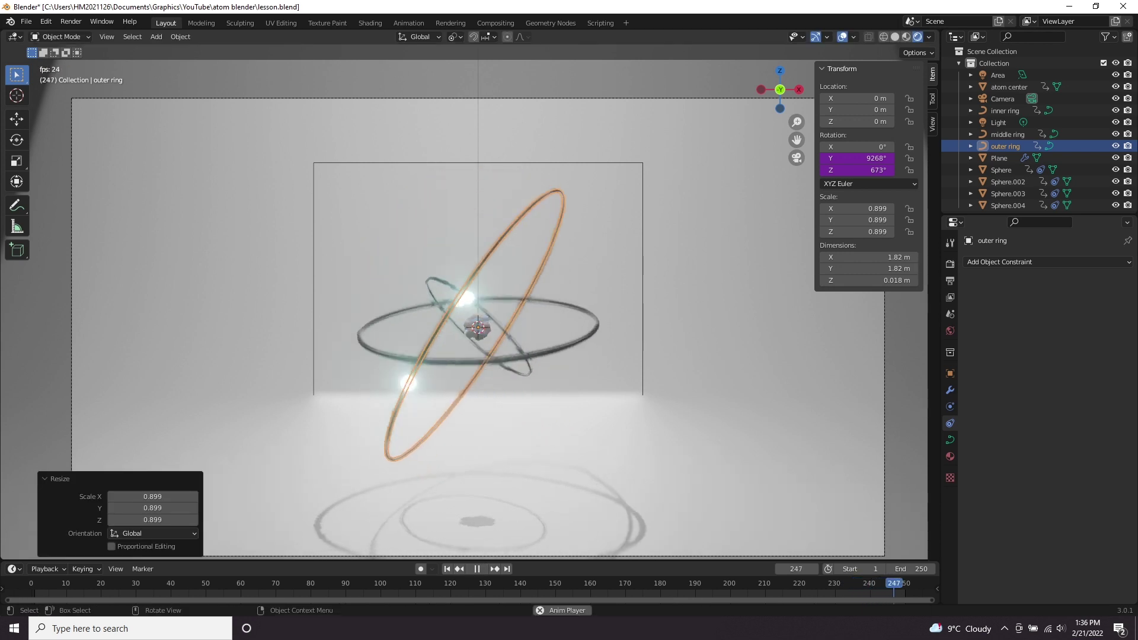
left_click(619, 474)
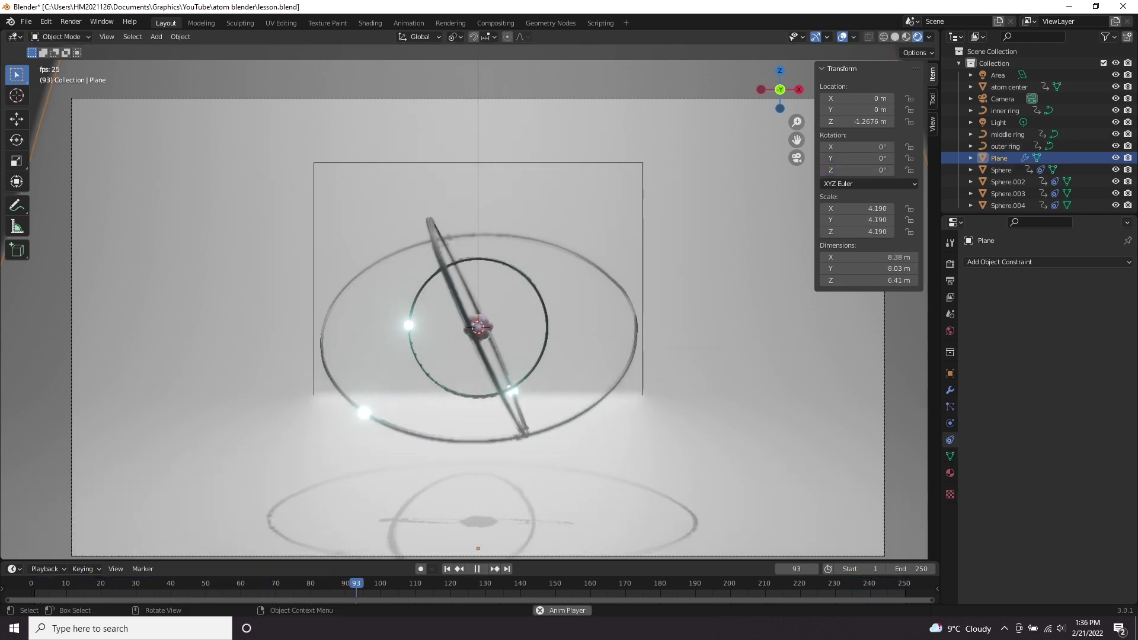
scroll(471, 302, "down", 1)
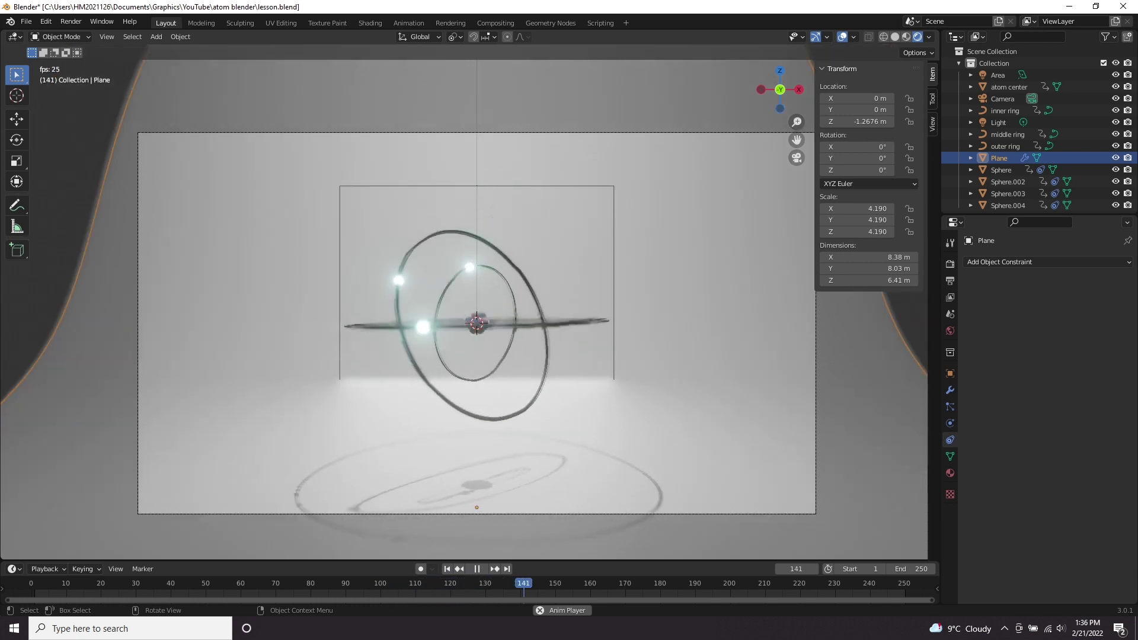